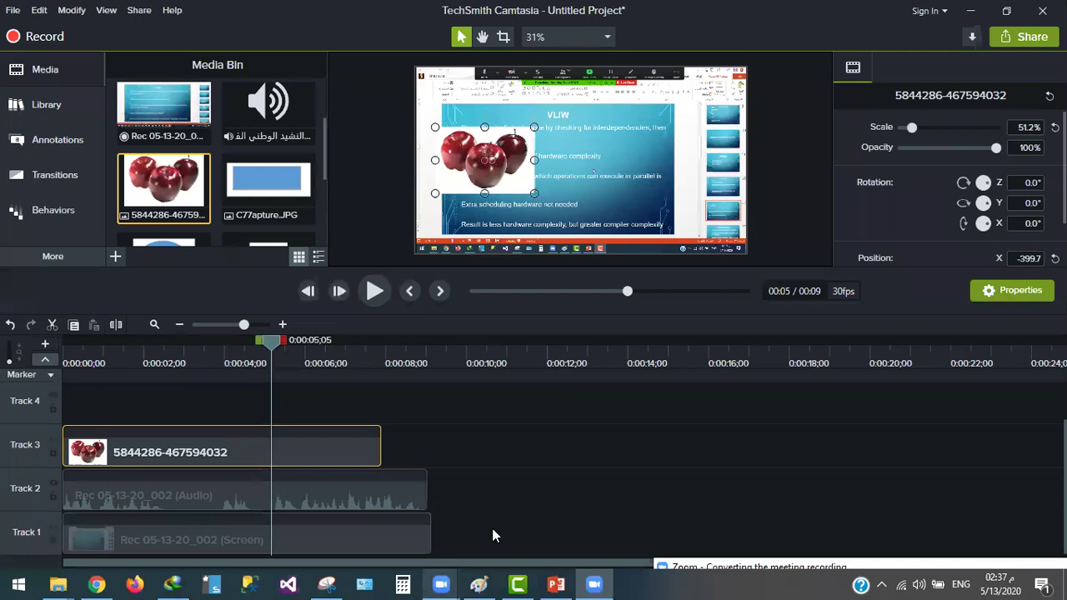
Bring up the Zoom recording-conversion window and move it mostly out of view so the video editor stays uncovered
left_click(730, 571)
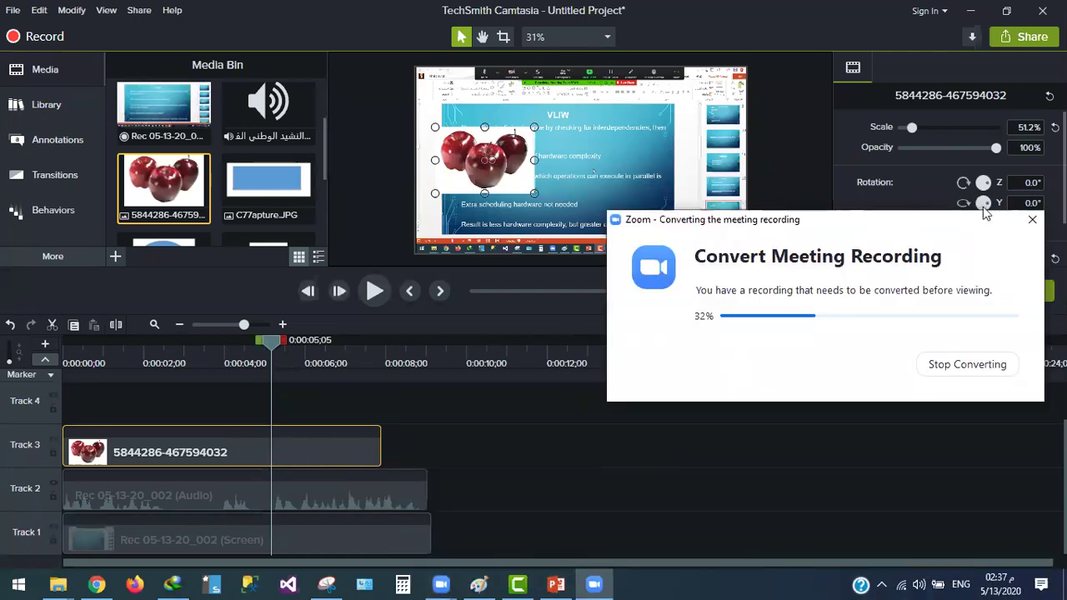
left_click_drag(745, 269, 925, 597)
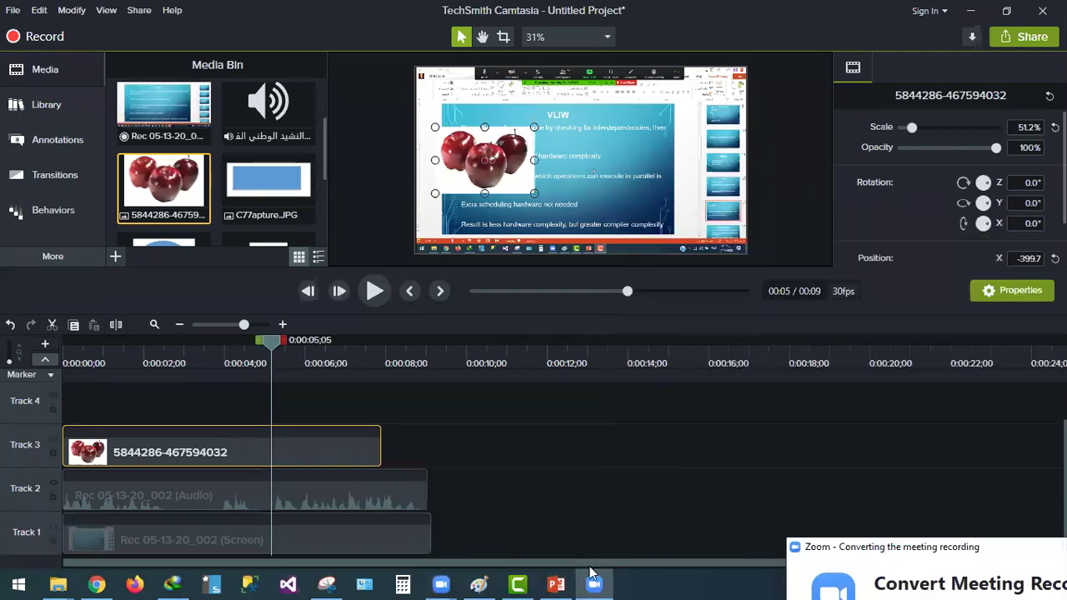
mouse_move(441, 583)
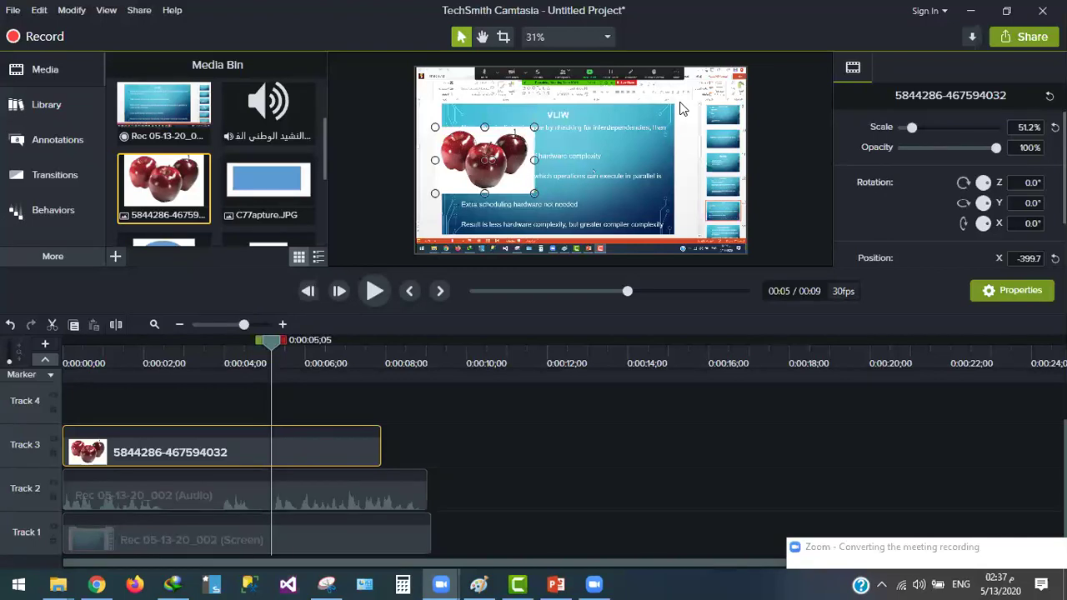
Switch to Paint and reposition the white block arrow beside the Join Audio icon
left_click(481, 584)
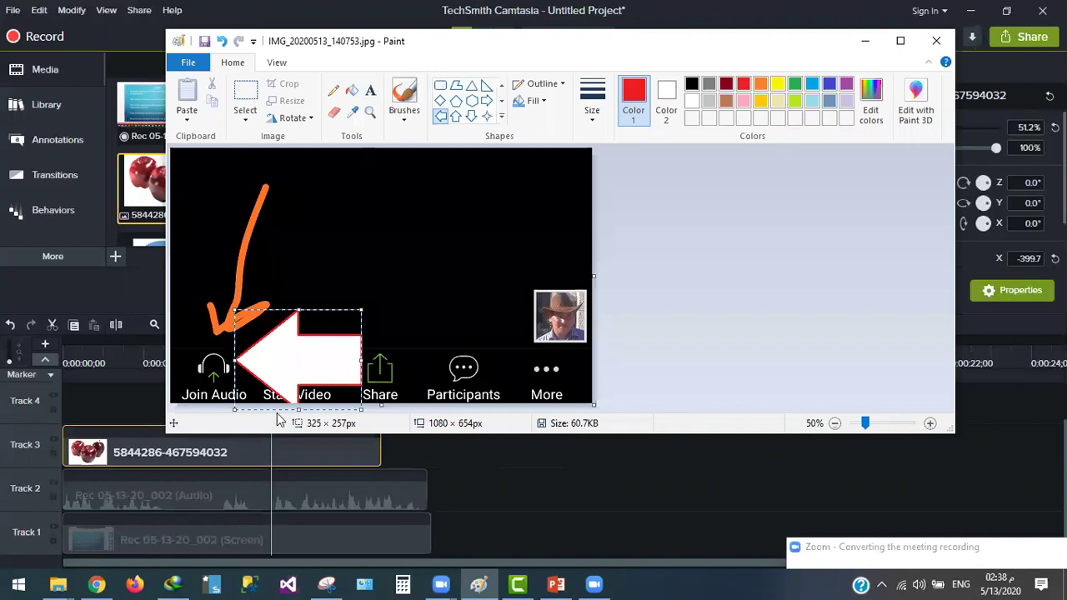
left_click_drag(319, 324, 359, 230)
mouse_move(301, 271)
left_mouse_down()
mouse_move(321, 338)
mouse_move(285, 387)
mouse_move(278, 377)
left_mouse_up()
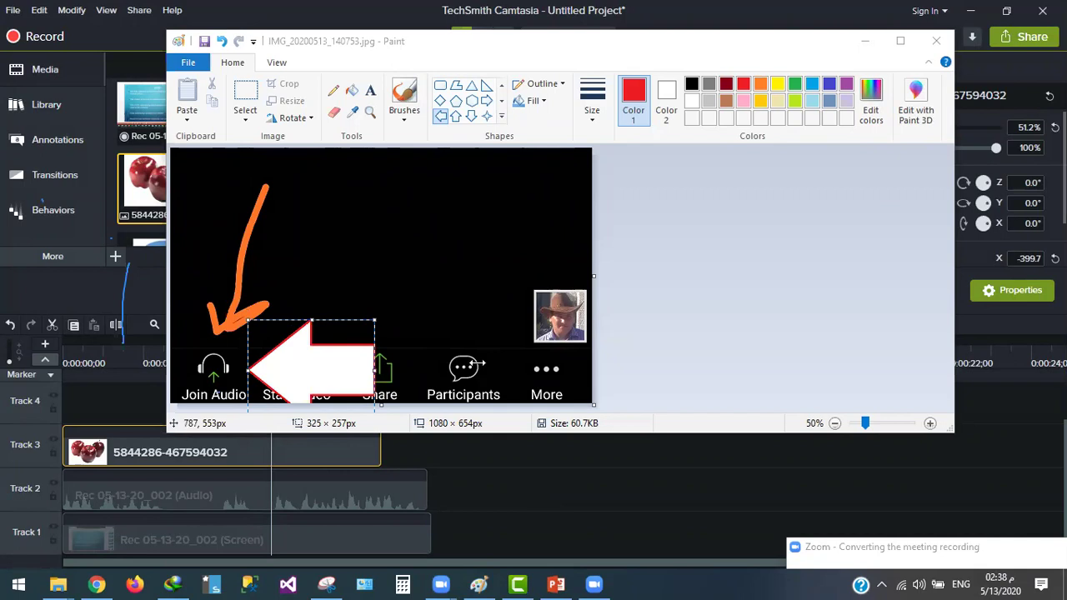
Draw a freehand arrow beside the image and a freehand line that circles the Join Audio icon with the annotation pen
left_click_drag(94, 284, 113, 250)
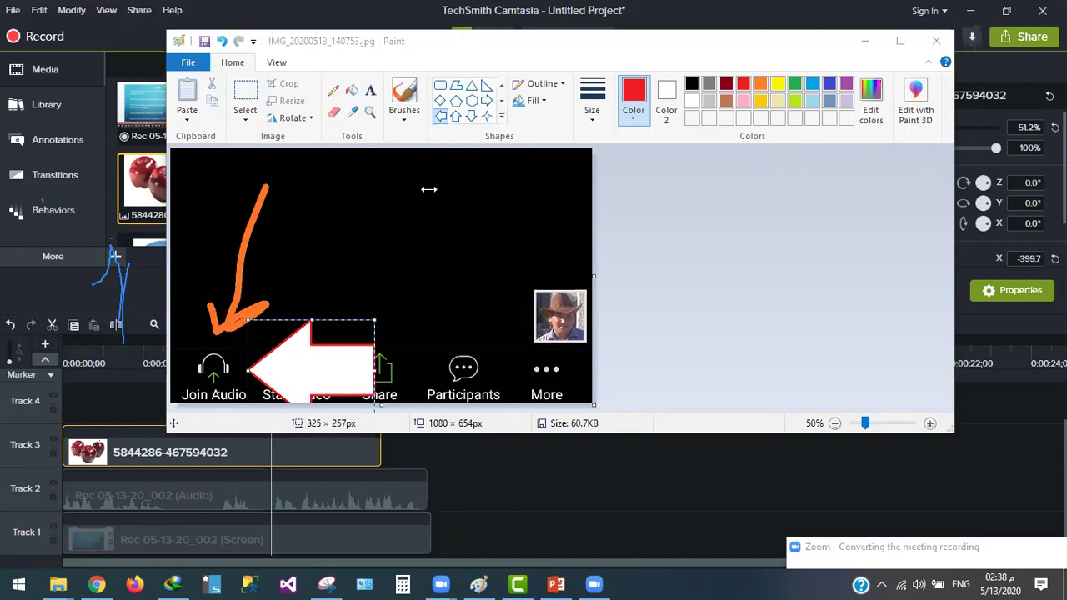
left_click(734, 95)
mouse_move(584, 156)
left_mouse_down()
mouse_move(219, 302)
mouse_move(146, 380)
mouse_move(167, 432)
mouse_move(263, 392)
mouse_move(238, 294)
left_mouse_up()
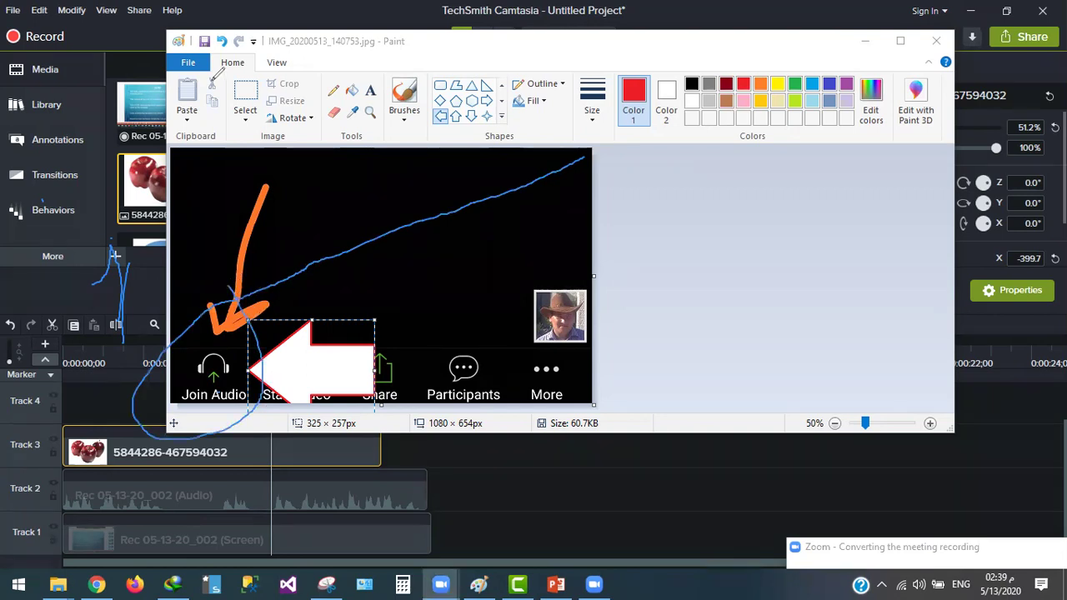
Undo the white block arrow in Paint, clear the freehand annotations and minimize the Paint window
key("ctrl+z")
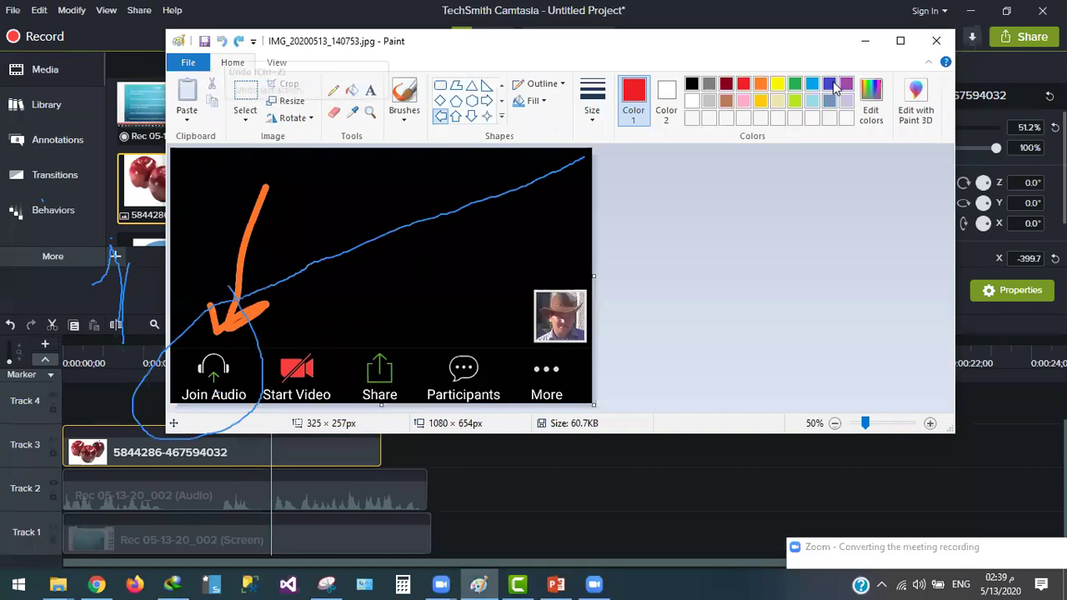
left_click(635, 121)
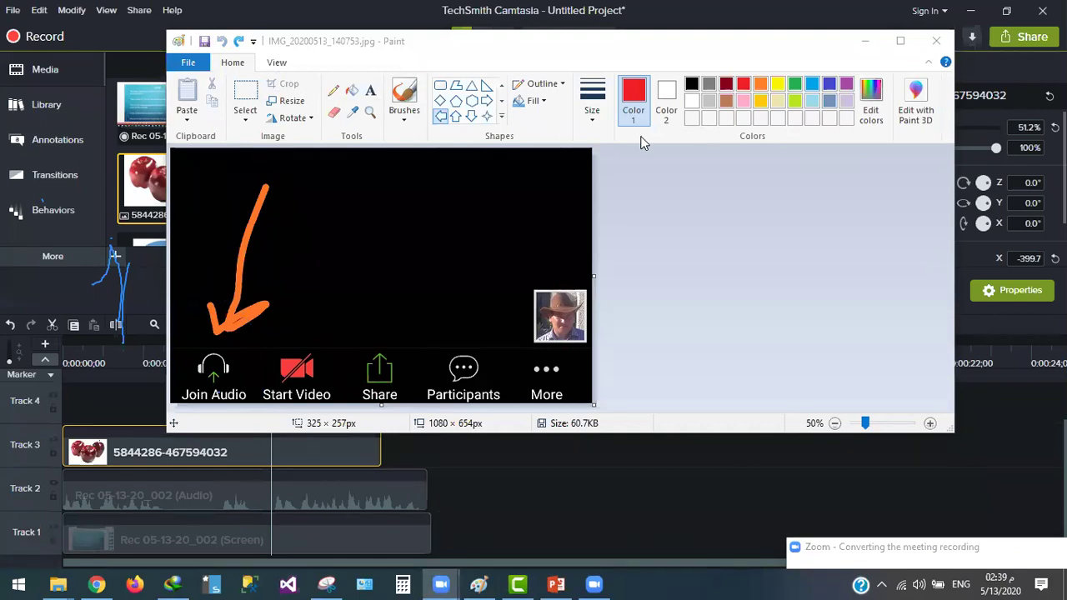
mouse_move(479, 190)
left_mouse_down()
mouse_move(322, 269)
mouse_move(250, 339)
mouse_move(263, 341)
left_mouse_up()
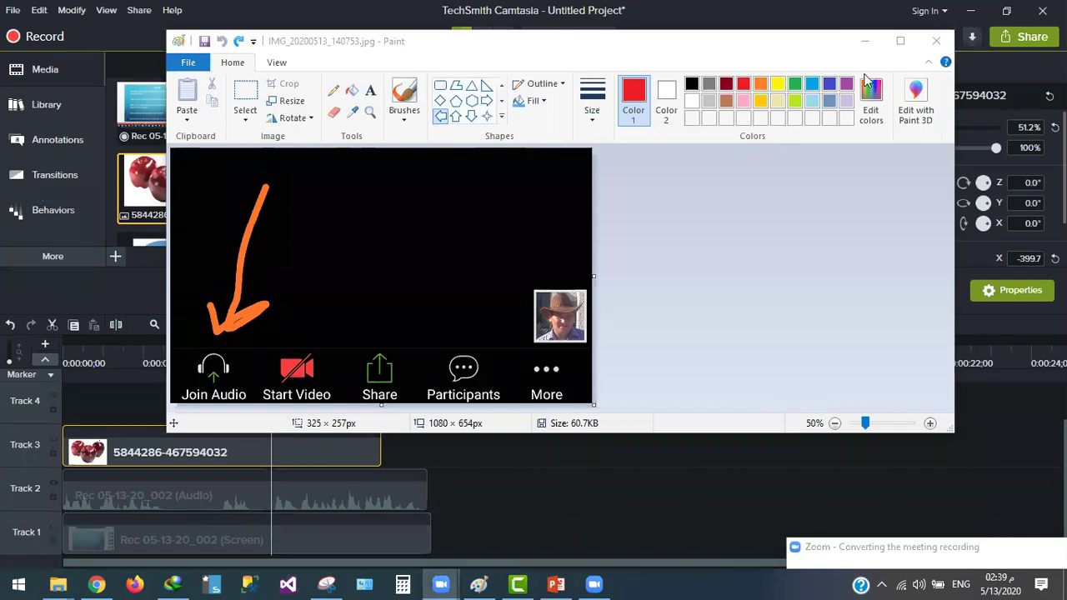
left_click(864, 40)
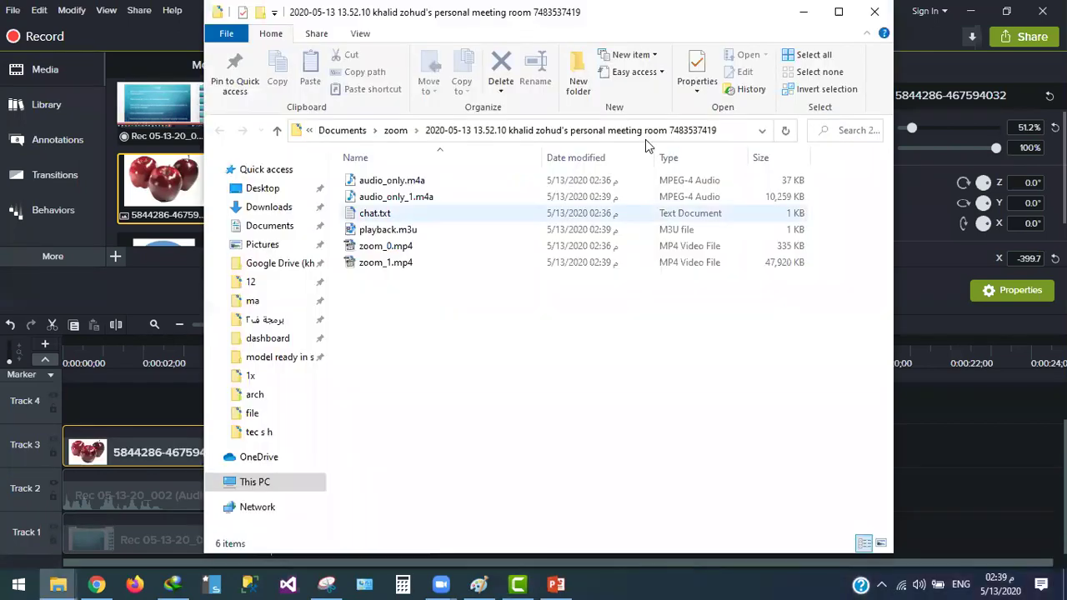
Switch to Camtasia and trim the start of the apples clip on Track 3 to about 7 seconds
left_click(188, 445)
left_click_drag(211, 439, 128, 449)
mouse_move(131, 444)
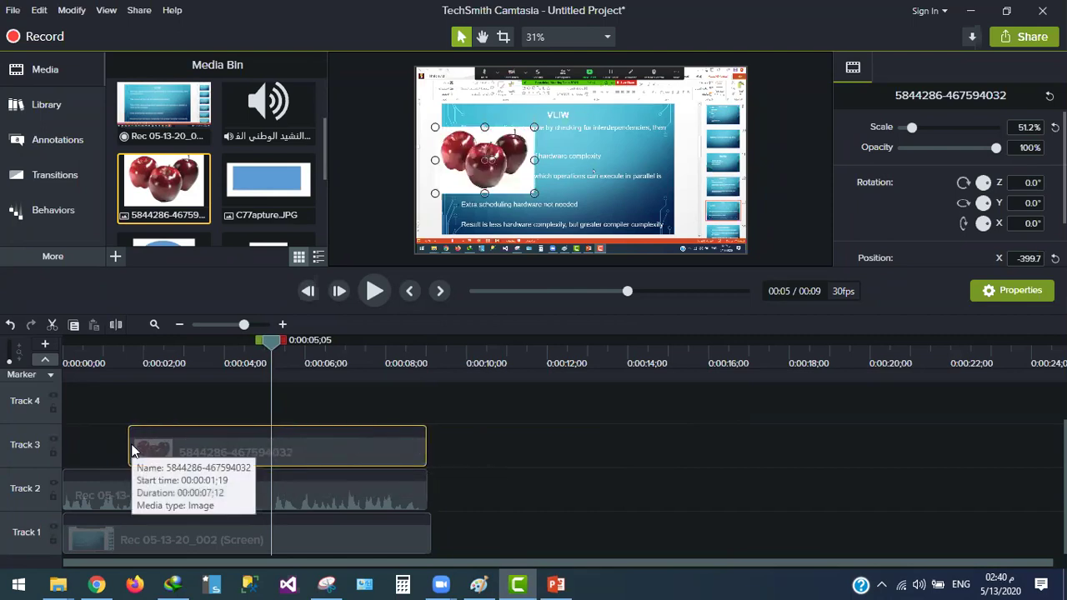
left_click_drag(146, 447, 344, 443)
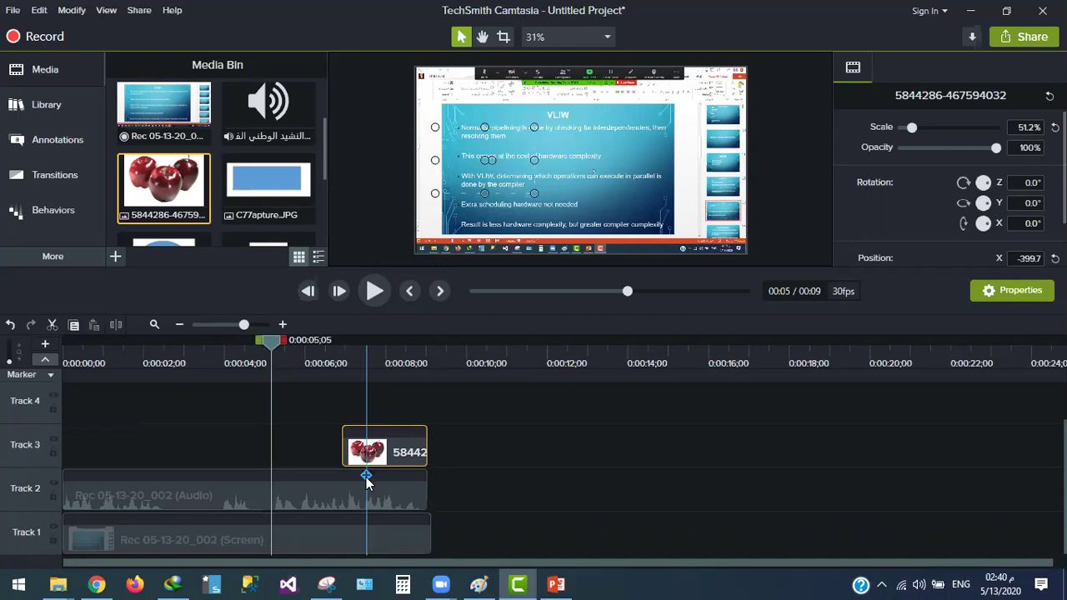
Place the apples clip at the start of Track 4 with a 24:18 duration and scale its image to 22.8% in the canvas's lower-left corner
left_click_drag(383, 446, 85, 404)
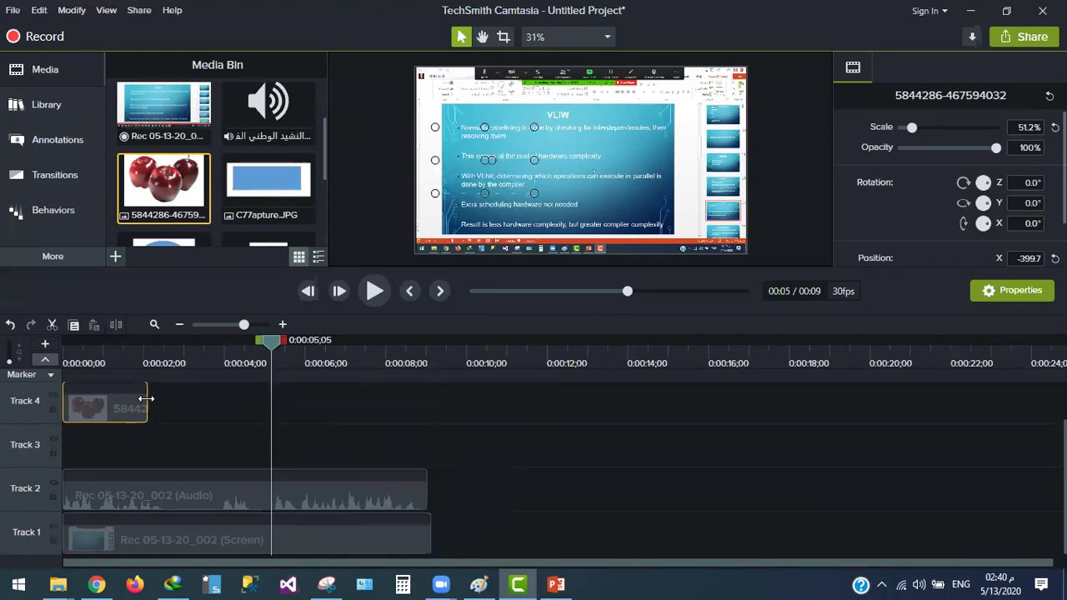
left_click_drag(150, 403, 1052, 407)
left_click_drag(531, 126, 460, 224)
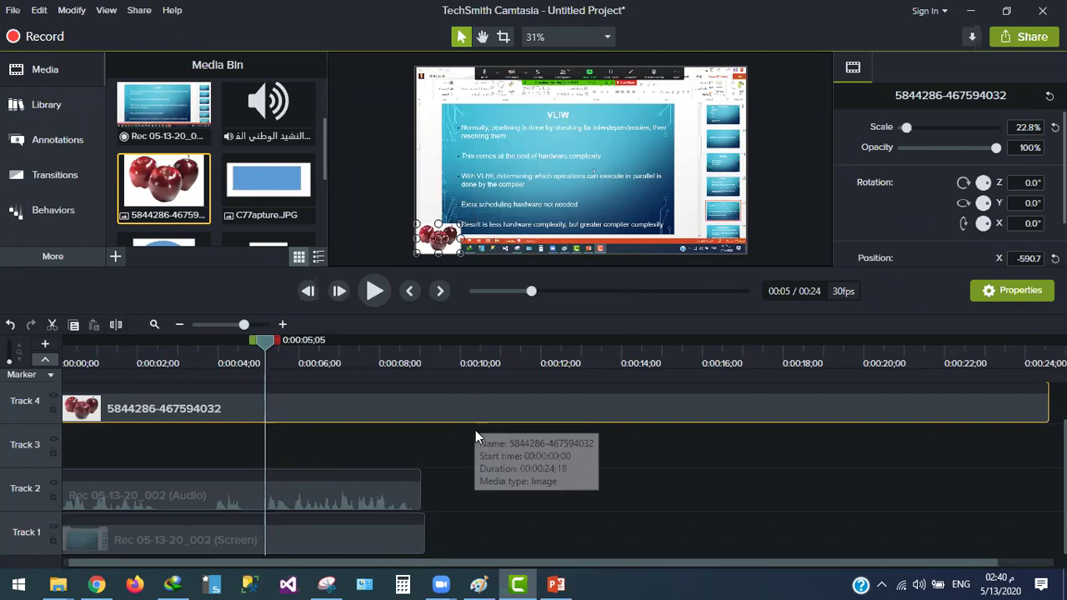
left_click(472, 444)
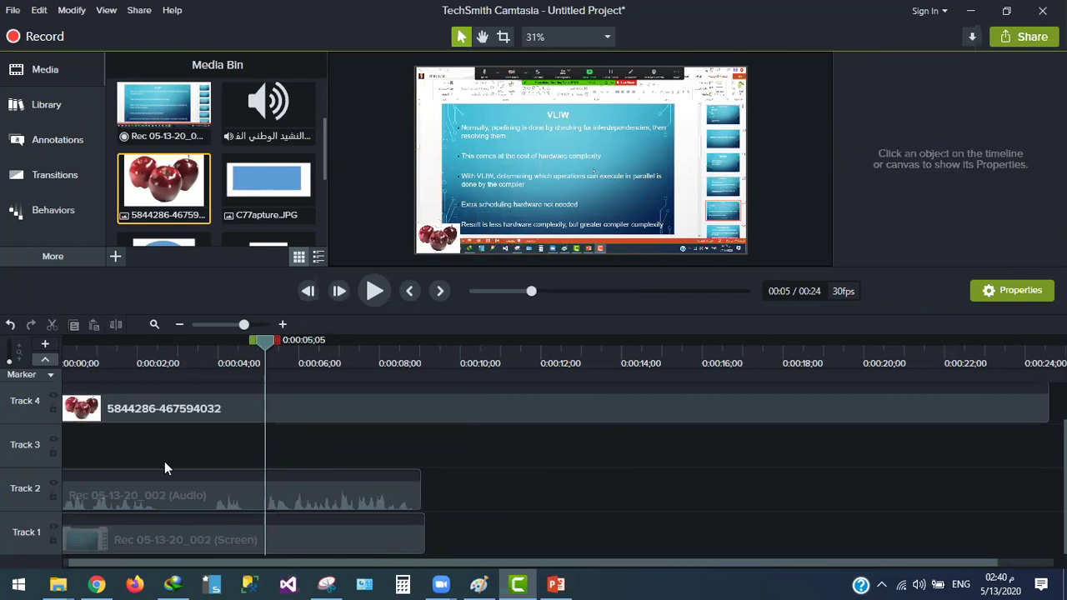
Add the C77apture rectangle image to Track 3 at about 4.5 seconds and place it at the slide's upper-right edge
left_click_drag(267, 188, 241, 450)
left_click_drag(599, 164, 698, 138)
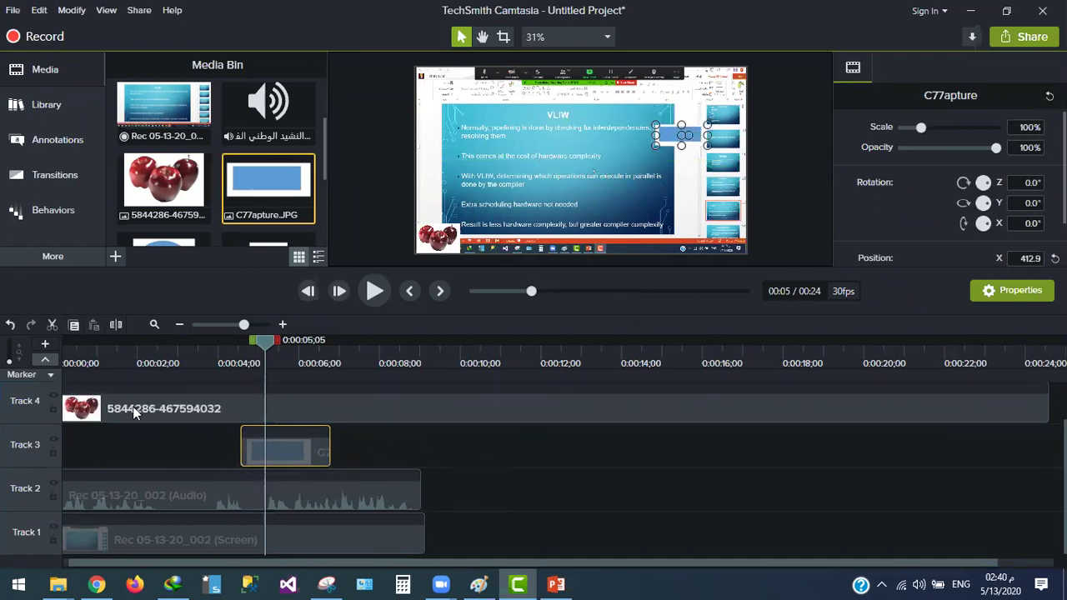
Add the C99apture ellipse image to Track 3 at about 1 second, lasting about 2 seconds, and shift the rectangle clip to about 5.3 seconds
scroll(262, 202, "down", 1)
left_click_drag(164, 200, 111, 549)
scroll(150, 484, "down", 1)
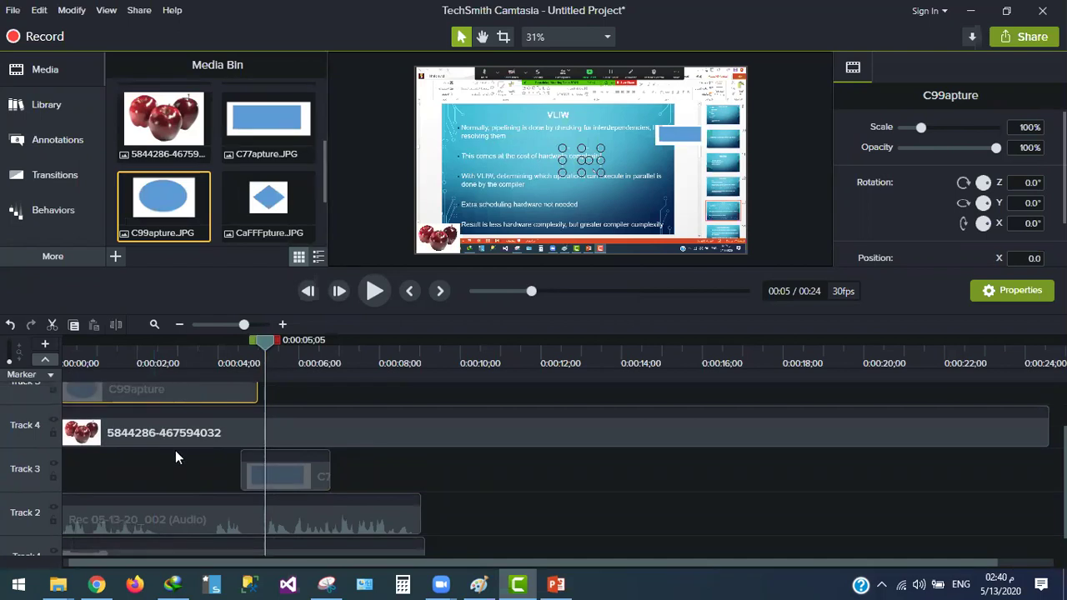
left_click_drag(253, 461, 293, 470)
left_click_drag(210, 402, 175, 462)
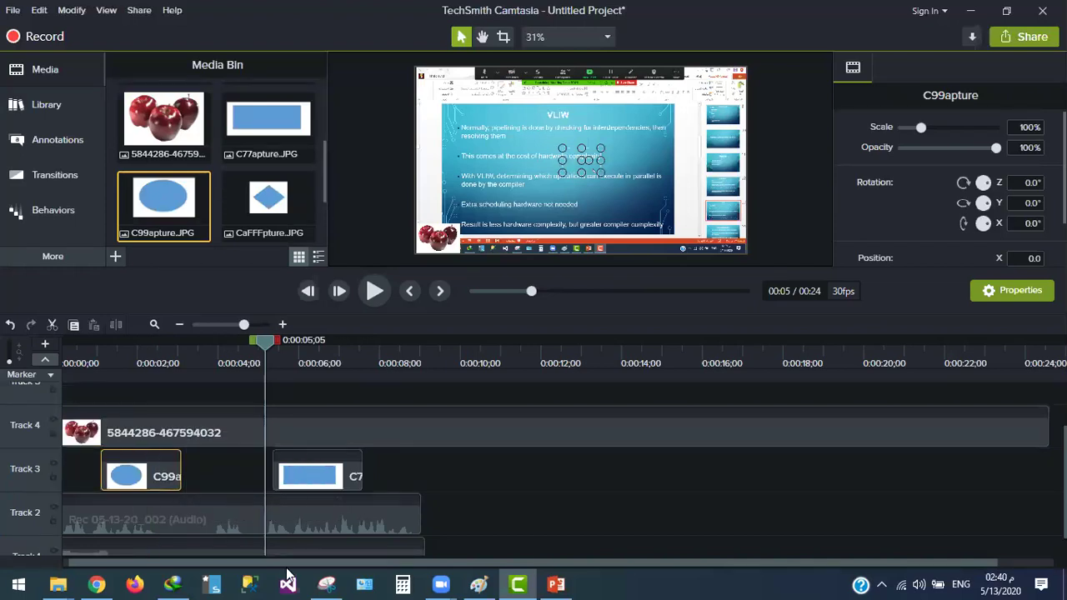
Add the CaFFFpture diamond image to Track 5 at about 1 second, near the slide's right edge, and shorten its clip to about 2 seconds
scroll(174, 464, "up", 1)
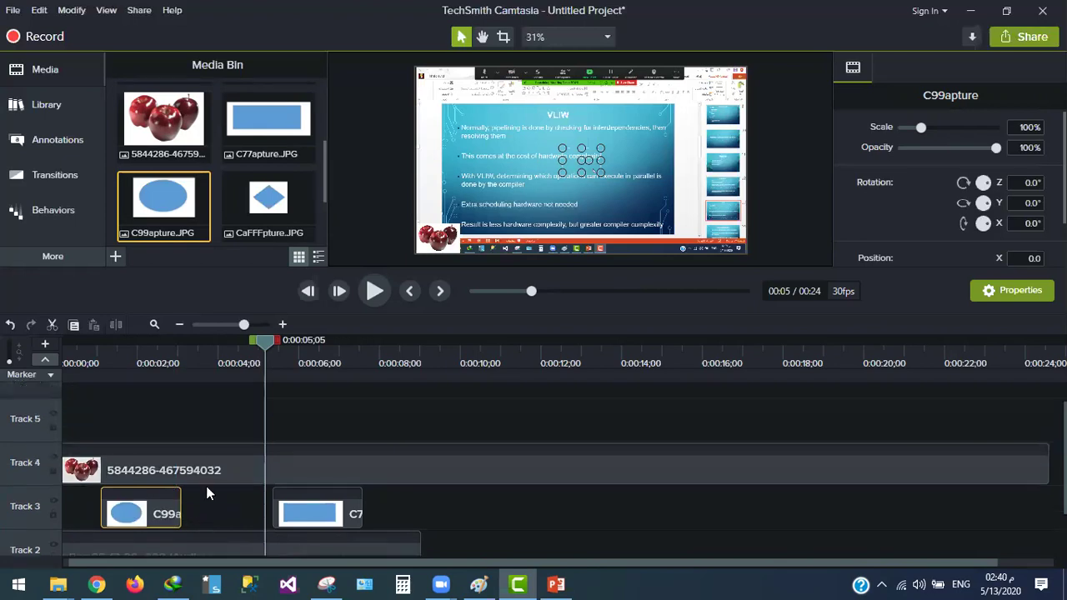
left_click(275, 204)
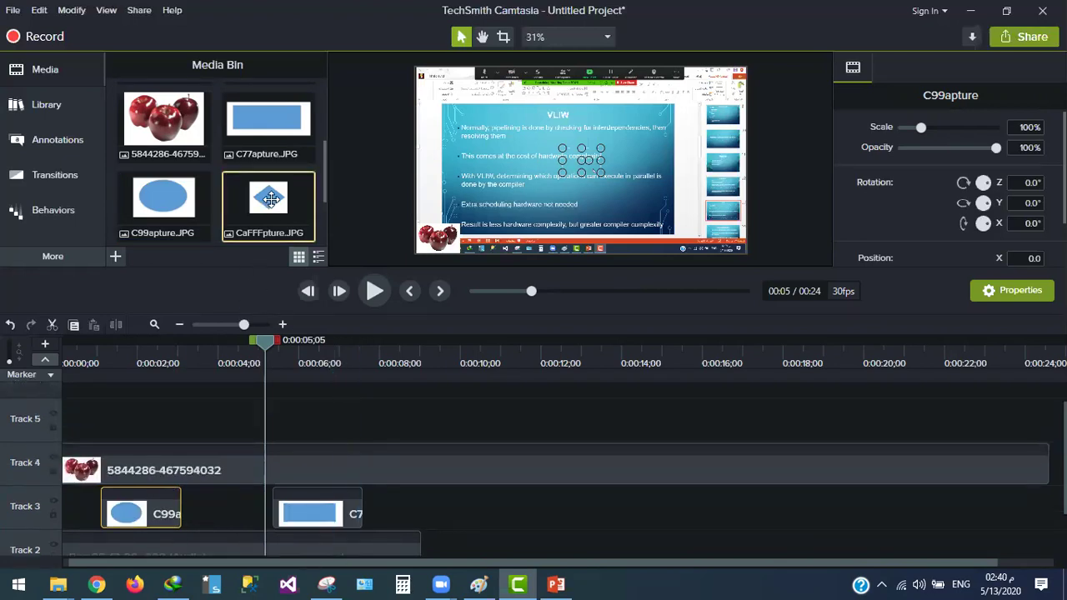
left_click_drag(279, 208, 105, 410)
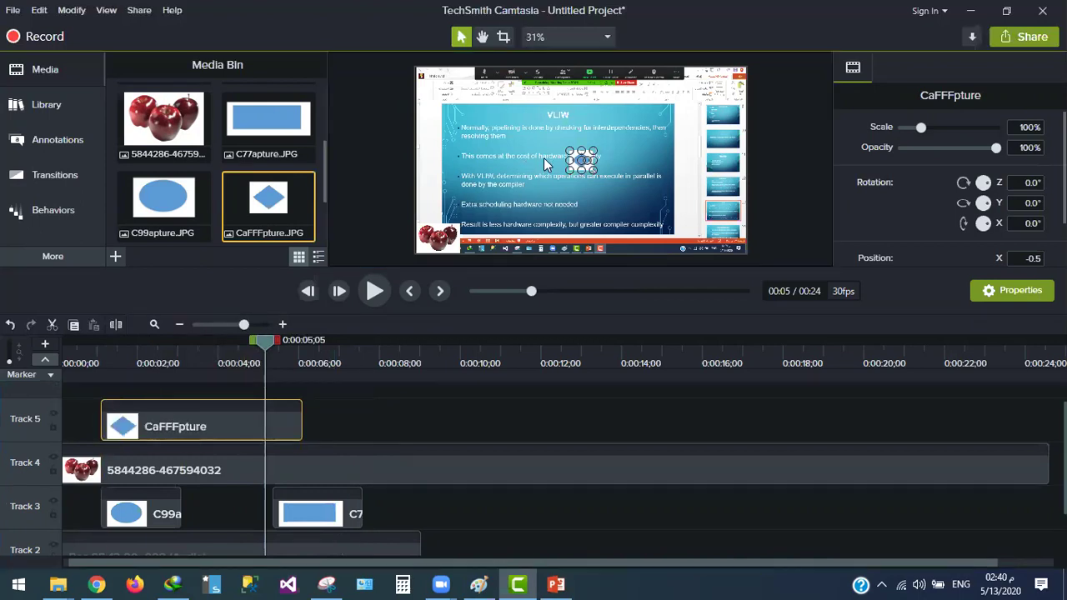
left_click_drag(589, 177, 676, 179)
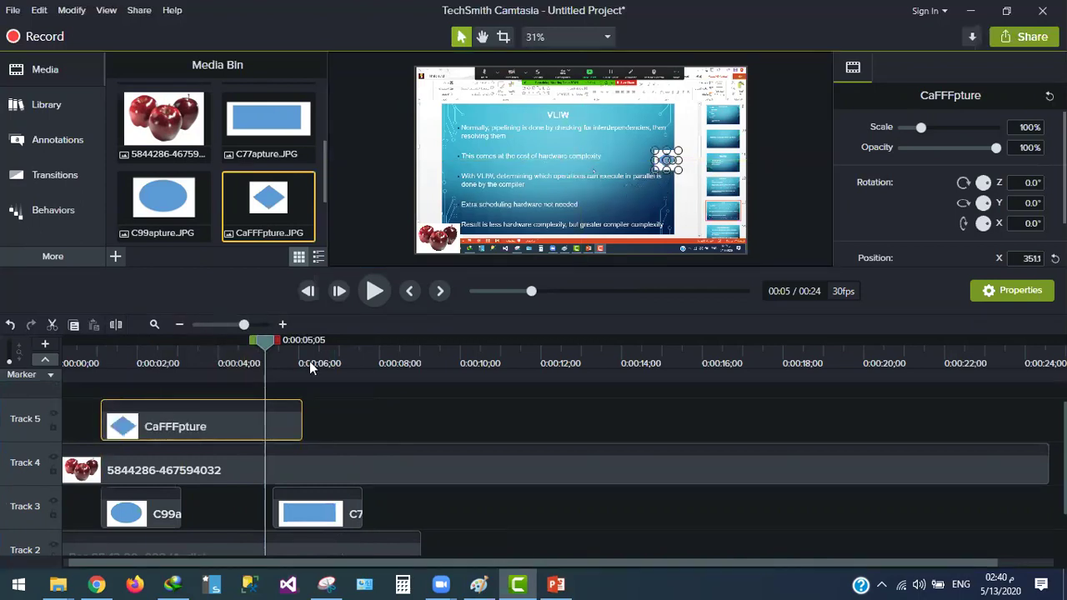
left_click_drag(299, 421, 181, 422)
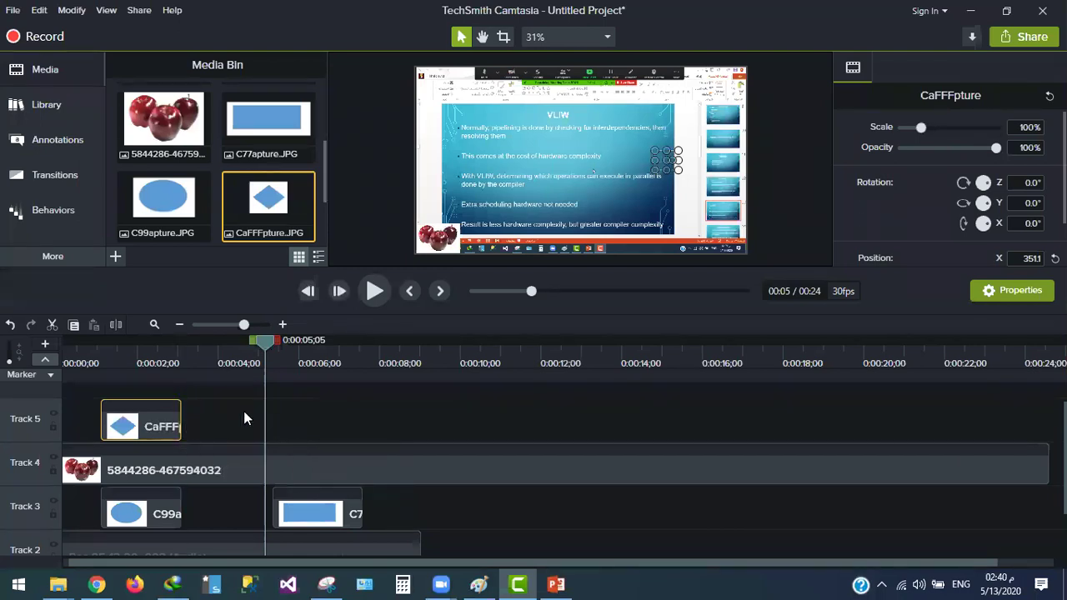
left_click_drag(123, 403, 199, 405)
With the playhead at about 2 seconds, move the diamond to the slide's upper-left corner and the ellipse to its upper right
left_click_drag(265, 343, 179, 365)
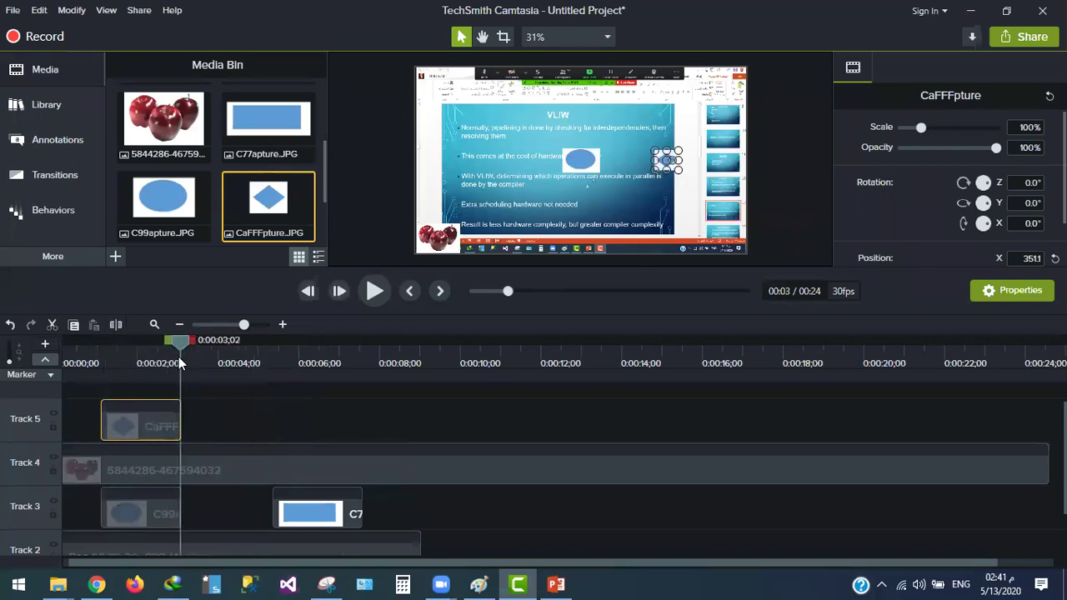
left_click(337, 368)
left_click_drag(325, 373, 129, 375)
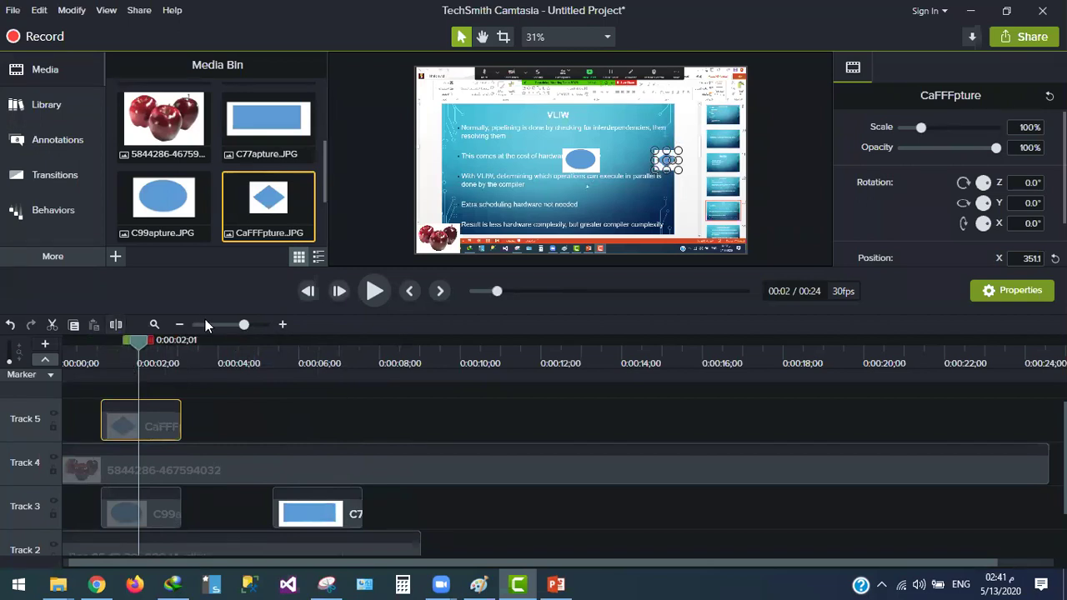
left_click_drag(667, 160, 472, 125)
left_click_drag(582, 169, 651, 157)
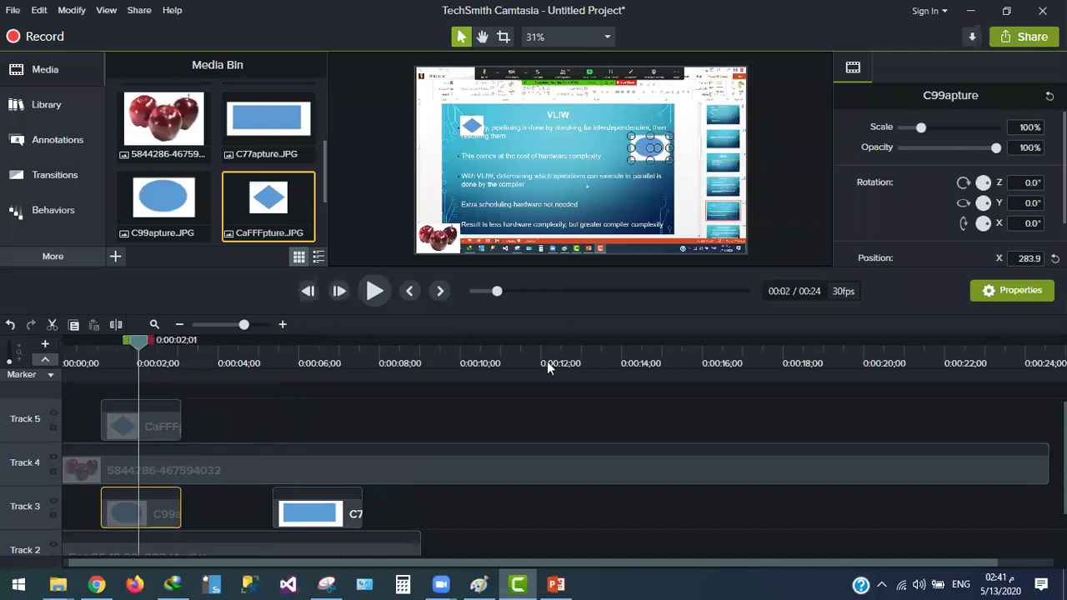
Add a timeline marker at about 6 seconds and return the playhead to 0:00:01,28
left_click(302, 374)
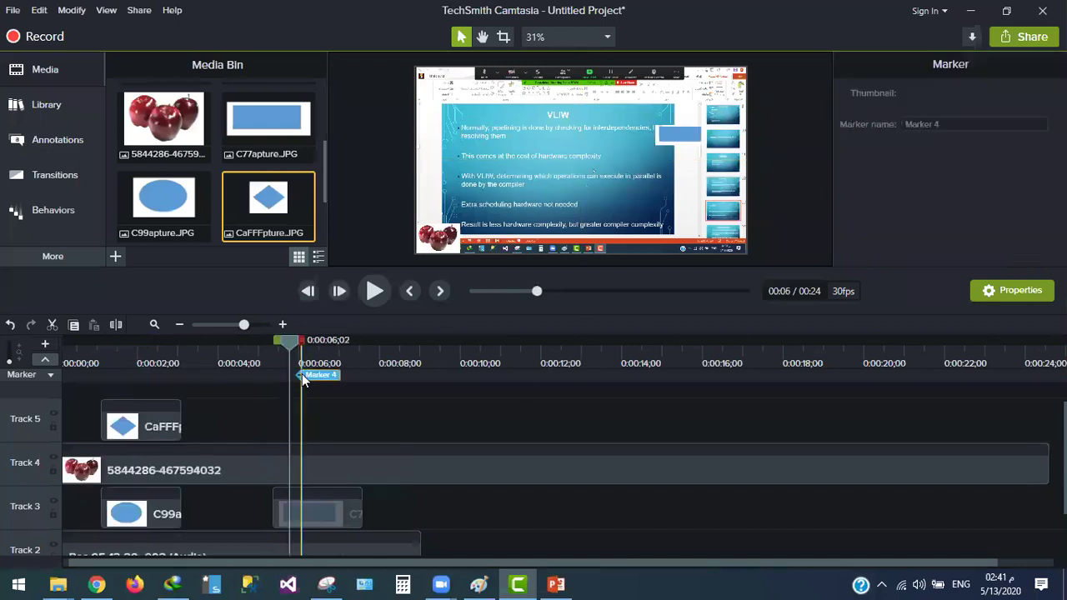
left_click(120, 353)
left_click_drag(111, 352, 133, 339)
Add the Palestinian national anthem audio from the media bin to the start of Track 6
scroll(285, 191, "up", 2)
scroll(285, 191, "up", 2)
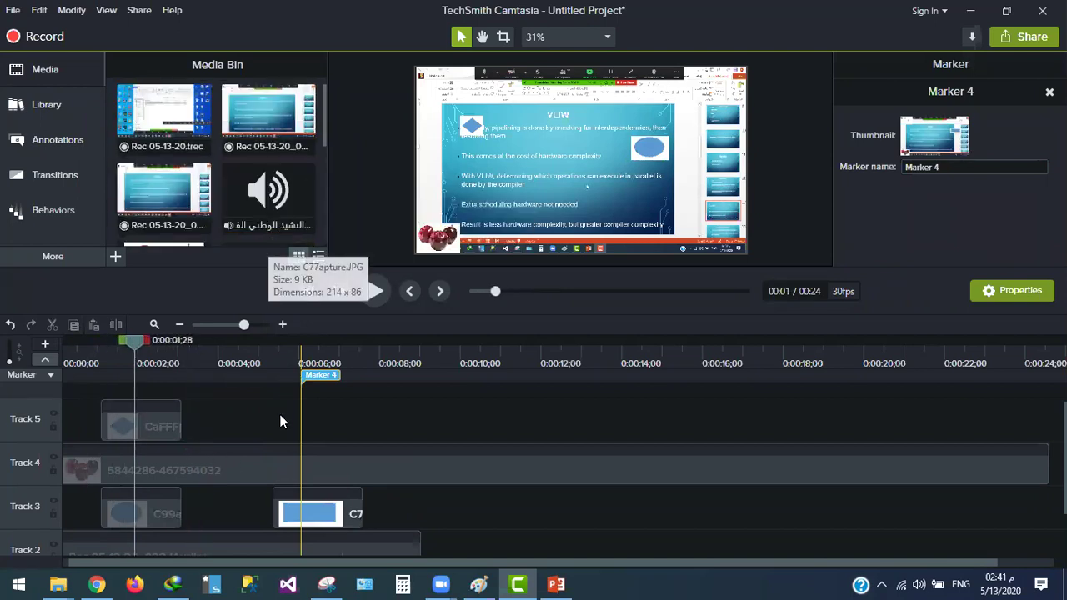
scroll(372, 433, "up", 1)
left_click_drag(275, 205, 42, 405)
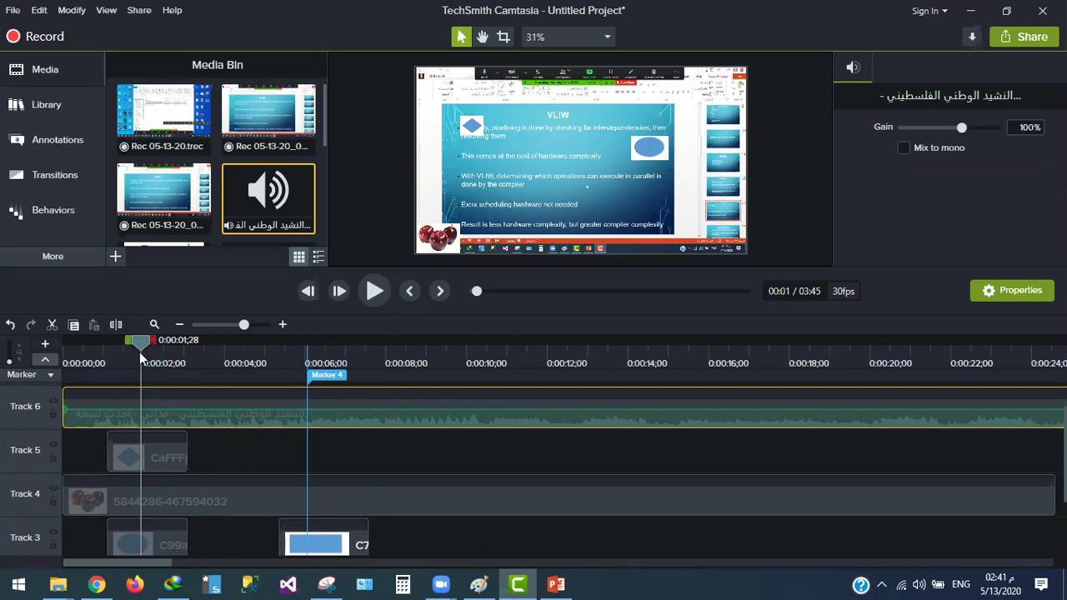
Split the anthem audio on Track 6 at 0:00:05,13 and at 0:00:19,14
left_click_drag(136, 339, 172, 340)
left_click(277, 360)
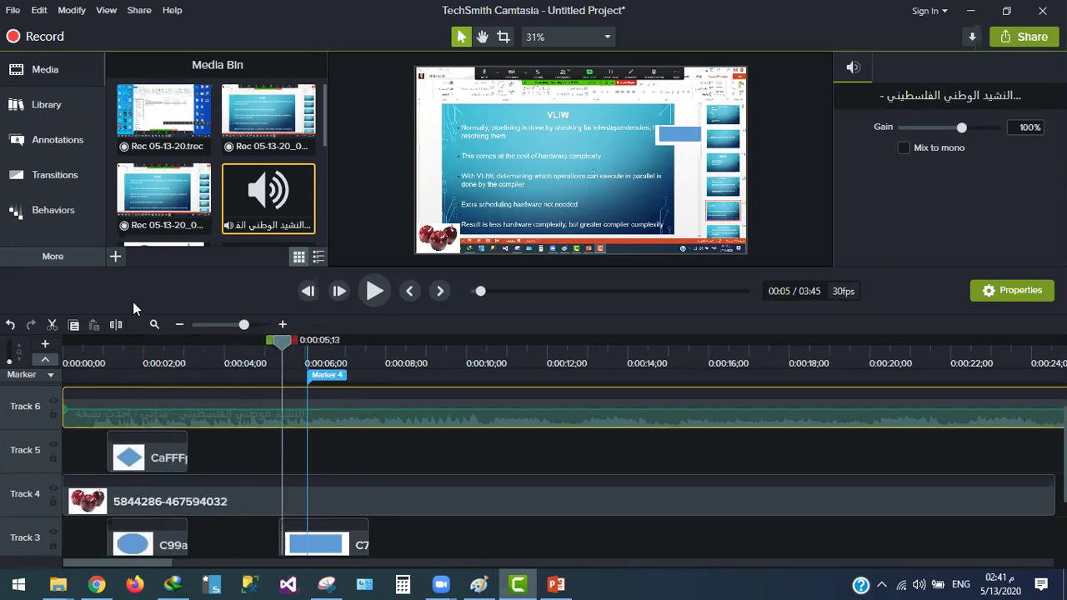
left_click(116, 325)
left_click_drag(428, 341, 848, 341)
left_click(421, 416)
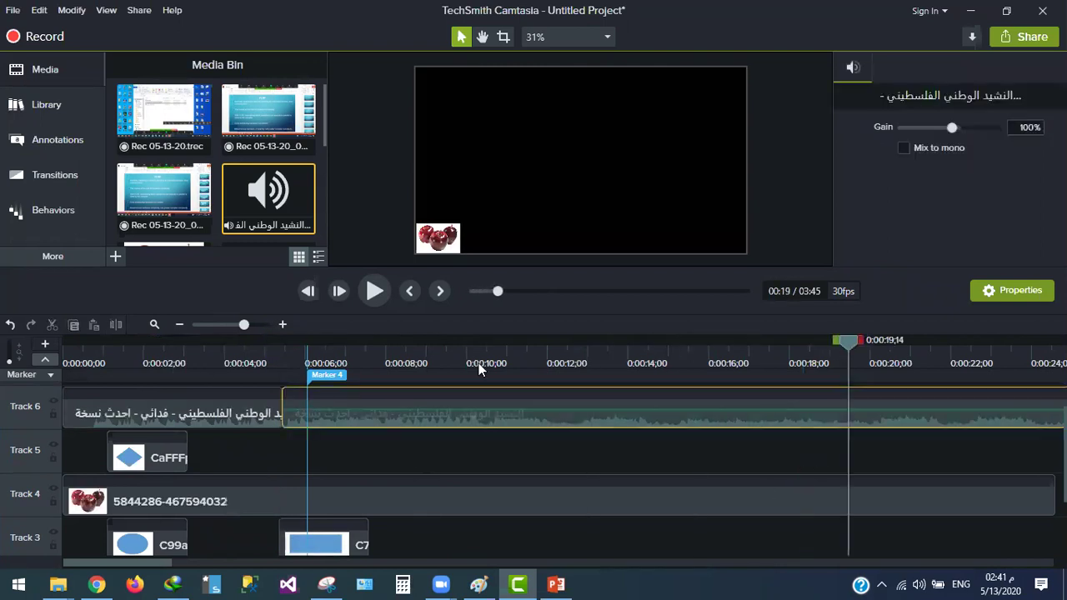
left_click(121, 325)
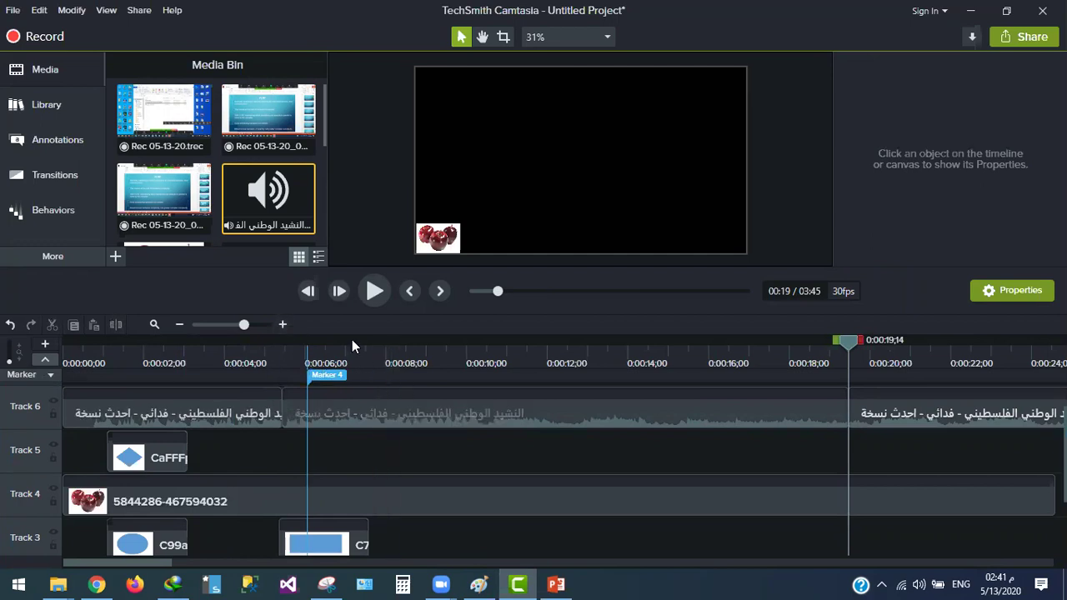
Return the playhead to the beginning of the timeline
left_click(180, 325)
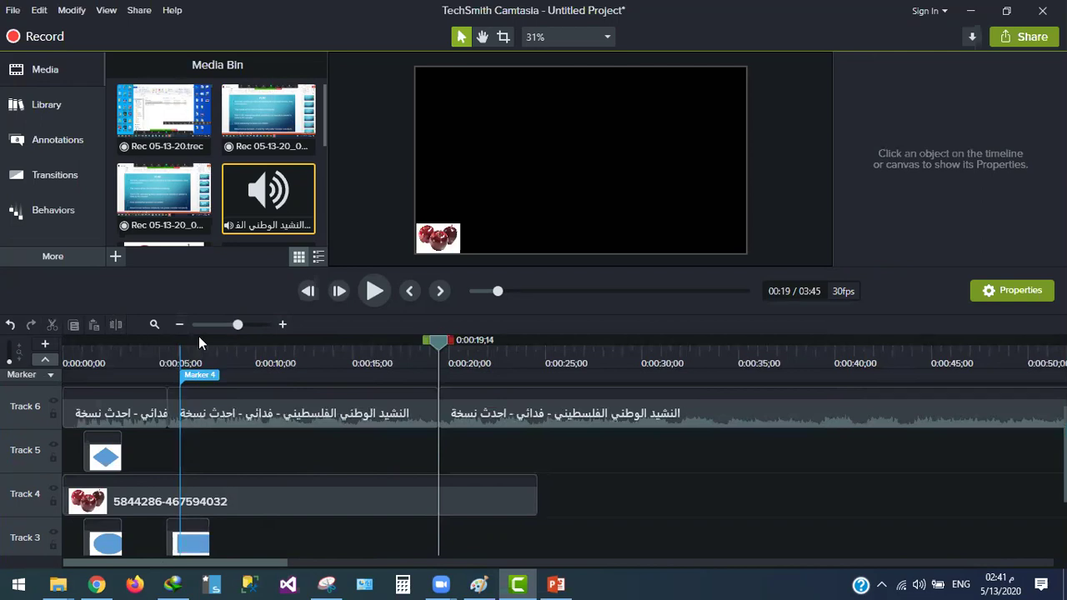
left_click(189, 357)
left_click_drag(191, 344, 42, 342)
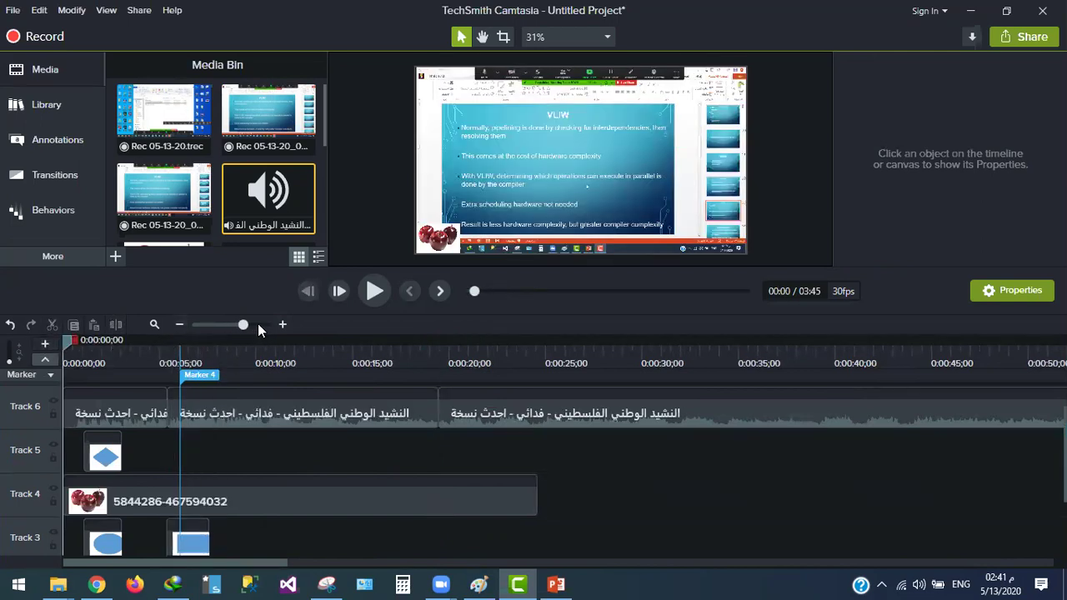
Play the timeline from about 3 seconds to 0:00:09,00 to review the overlays and the split anthem audio
left_click(257, 324)
left_click_drag(258, 324, 218, 324)
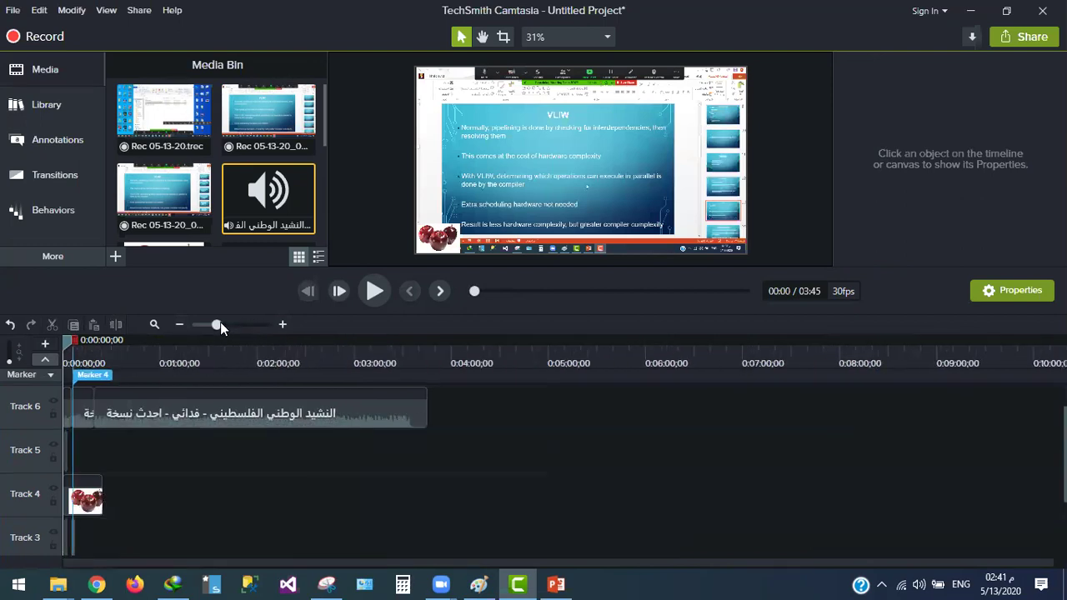
left_click(281, 324)
left_click(281, 324)
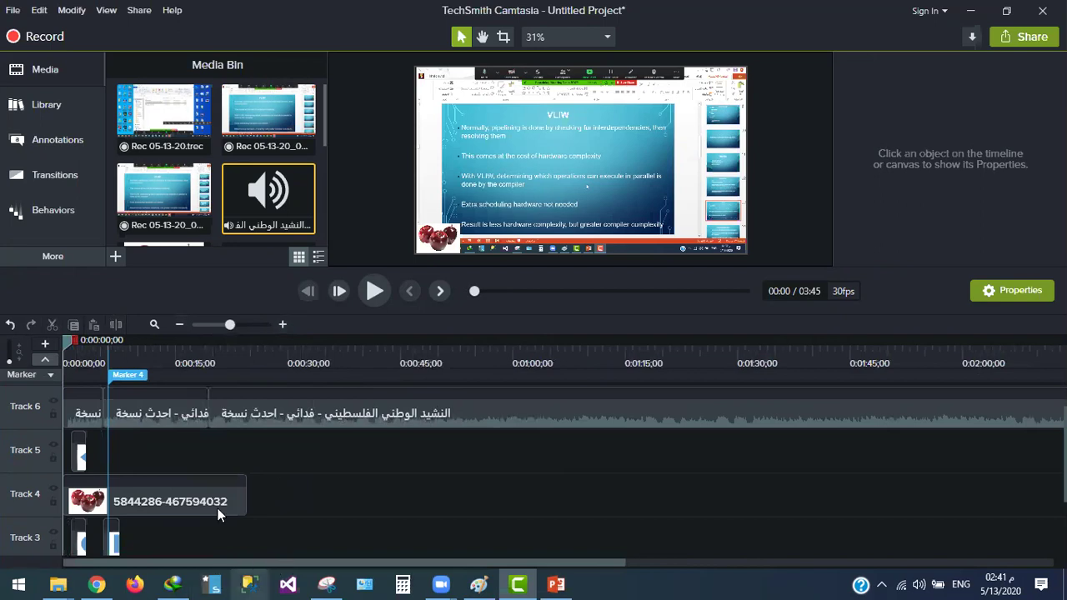
left_click(85, 356)
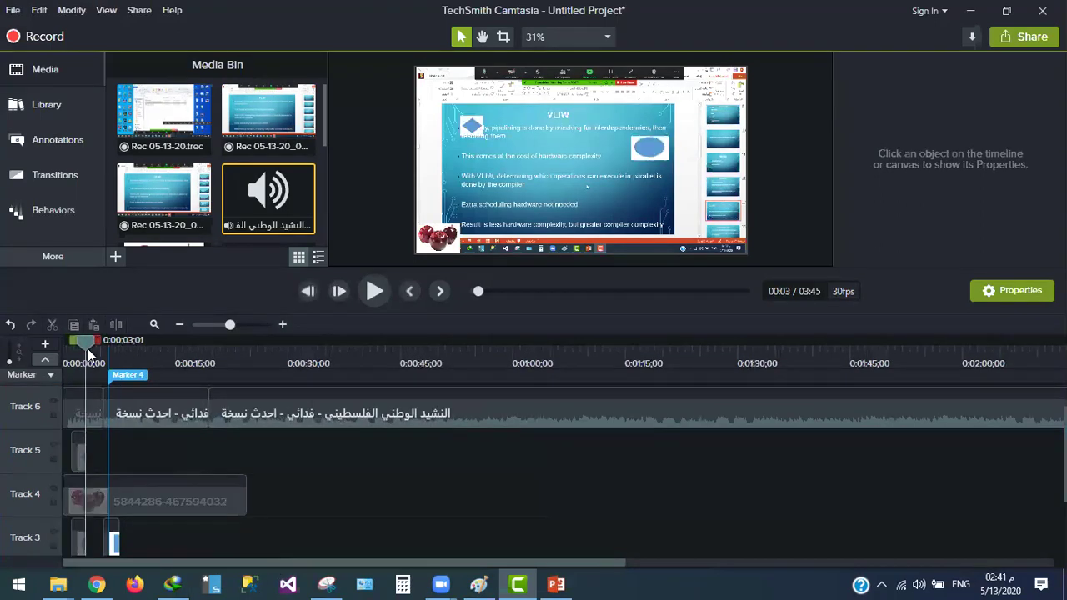
left_click(373, 291)
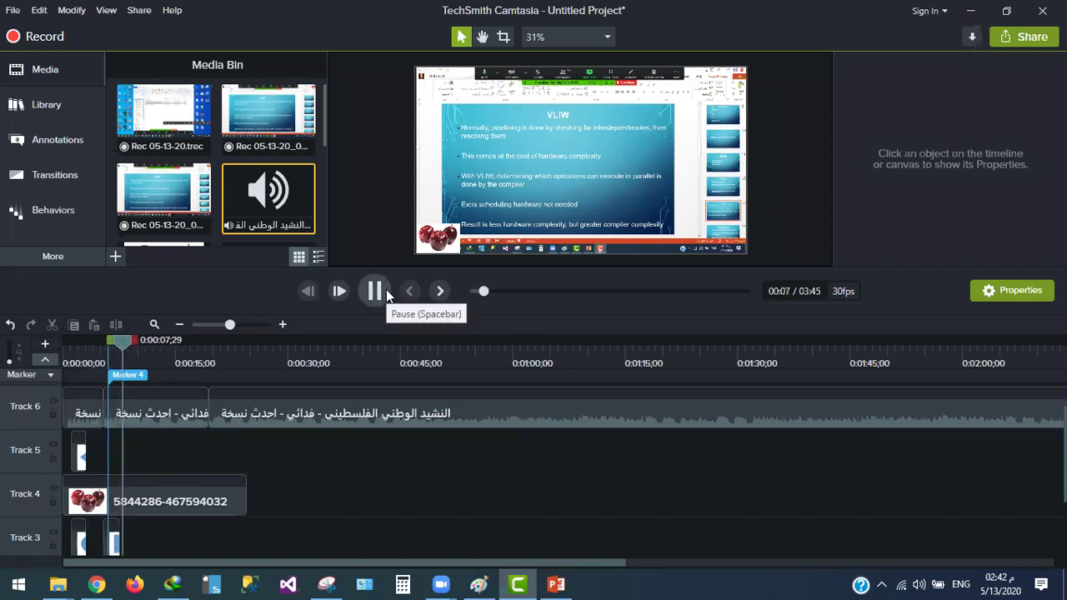
left_click(375, 290)
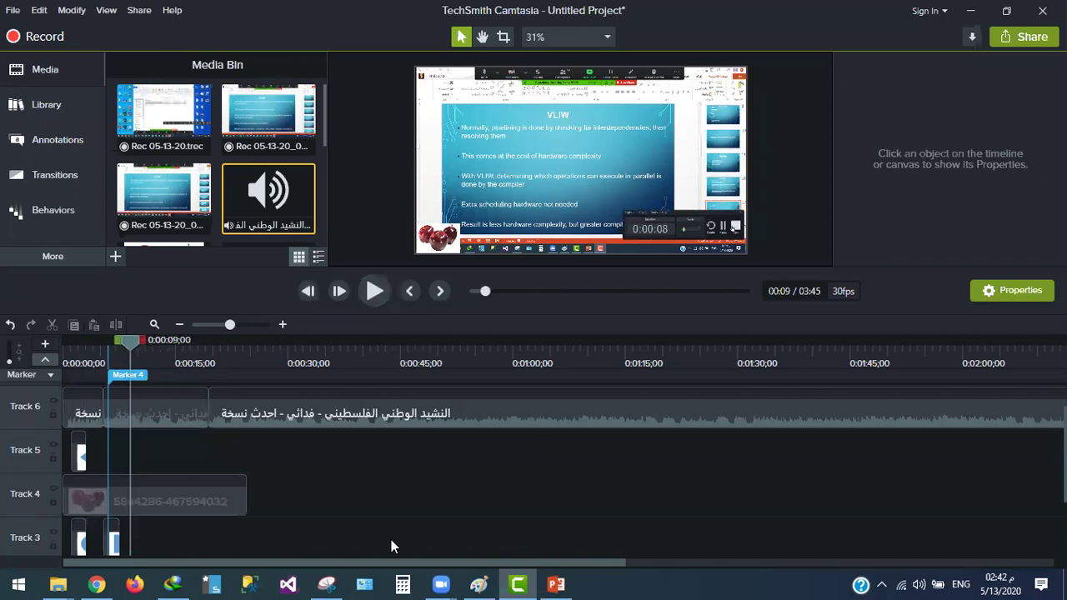
Lower the audio level of the first anthem segment on Track 6, before the split at 0:00:05,13
left_click(300, 412)
left_click(177, 404)
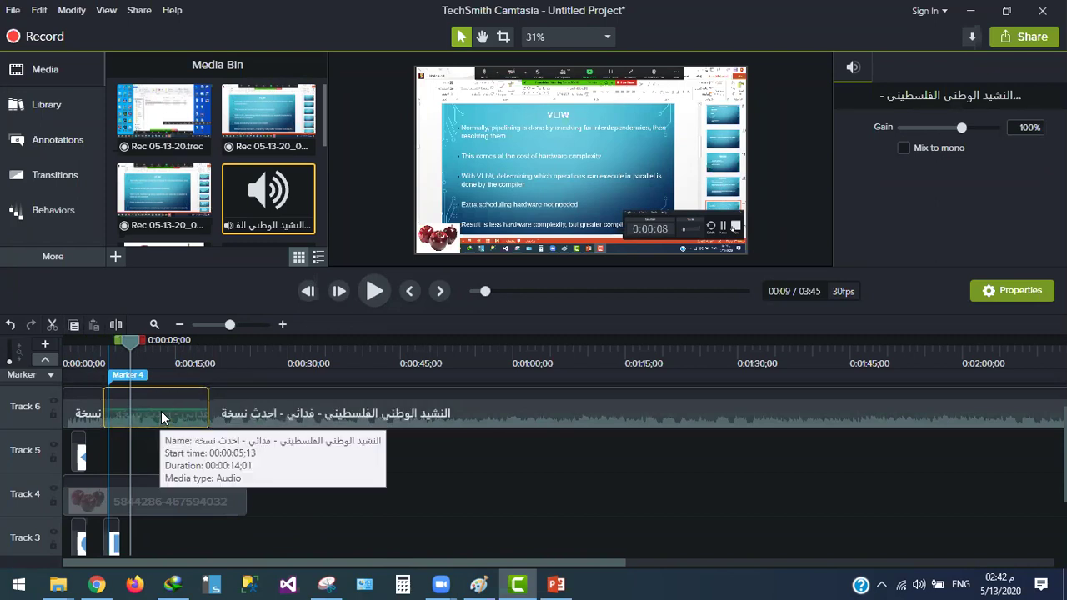
left_click(283, 324)
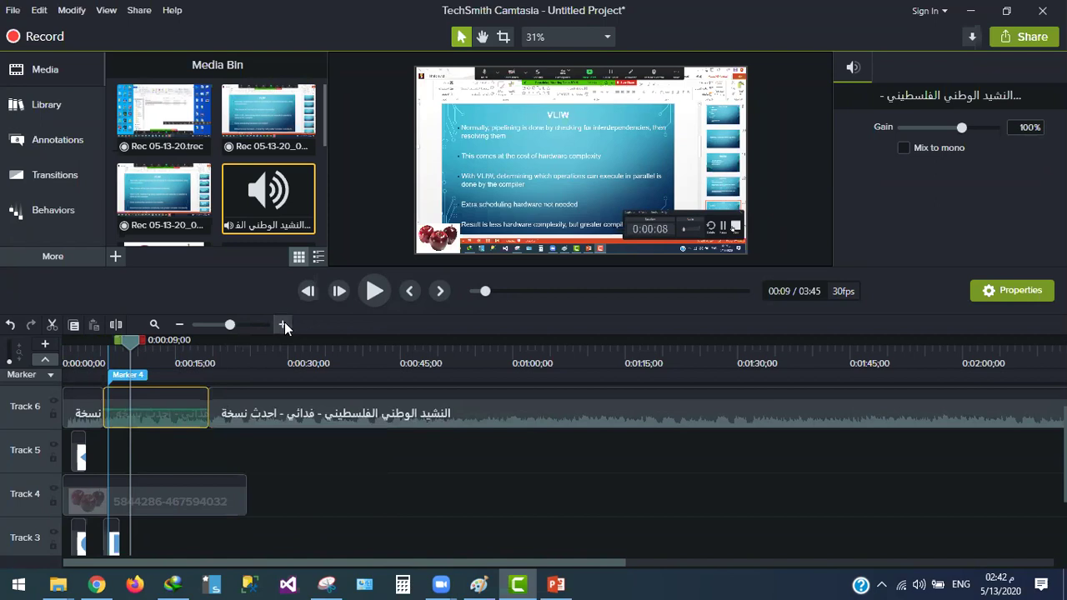
left_click(283, 324)
left_click(284, 325)
left_click(284, 325)
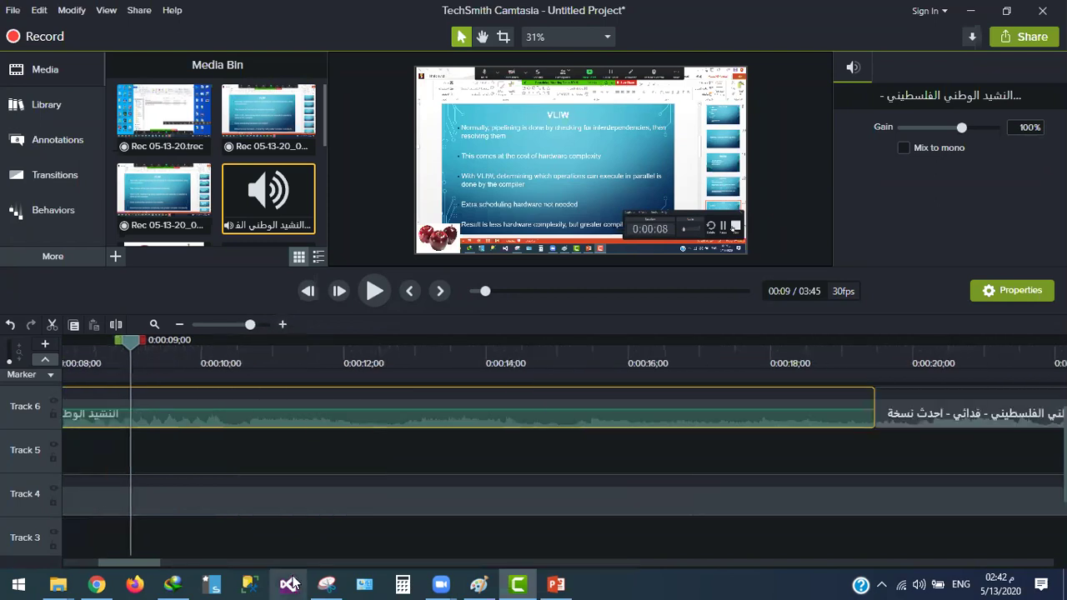
left_click_drag(99, 566, 85, 567)
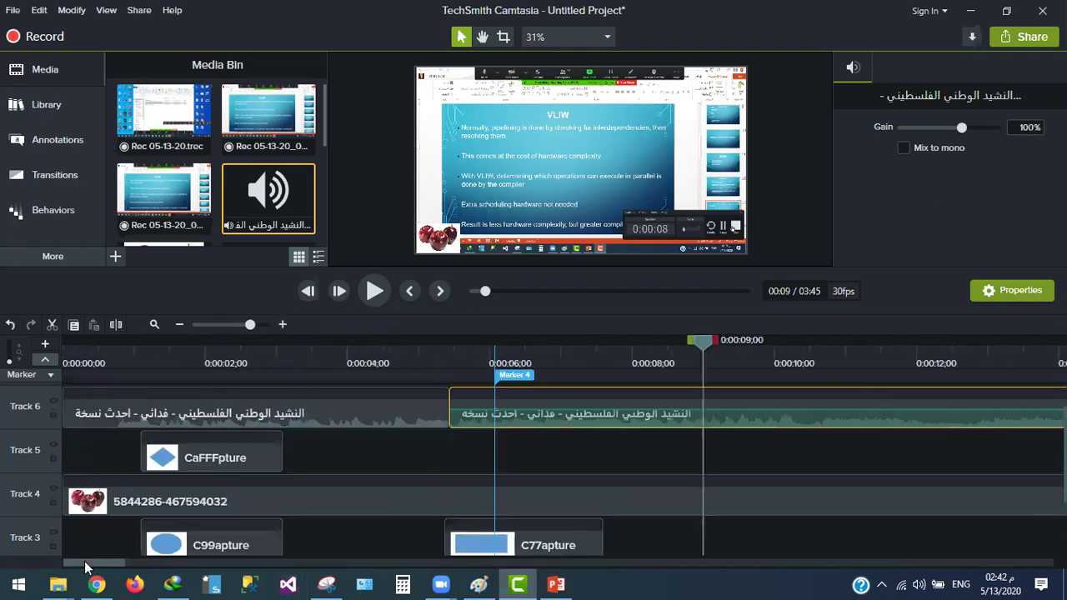
left_click(324, 406)
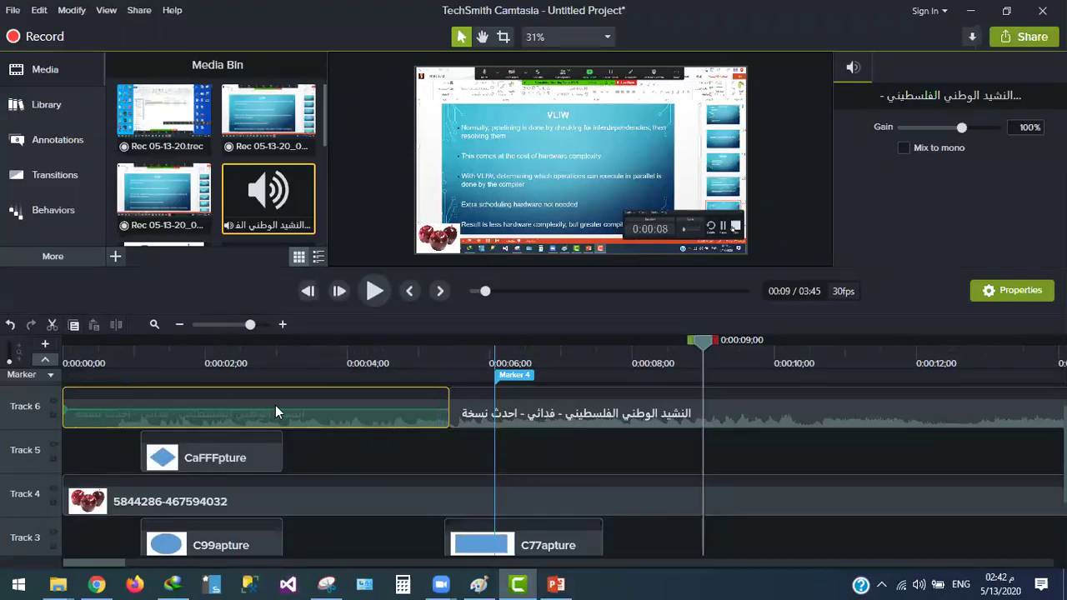
left_click_drag(245, 409, 249, 420)
Play the timeline from 0:00:00,07 to 0:00:02,18 to listen to the volume of the first anthem segment
left_click(80, 358)
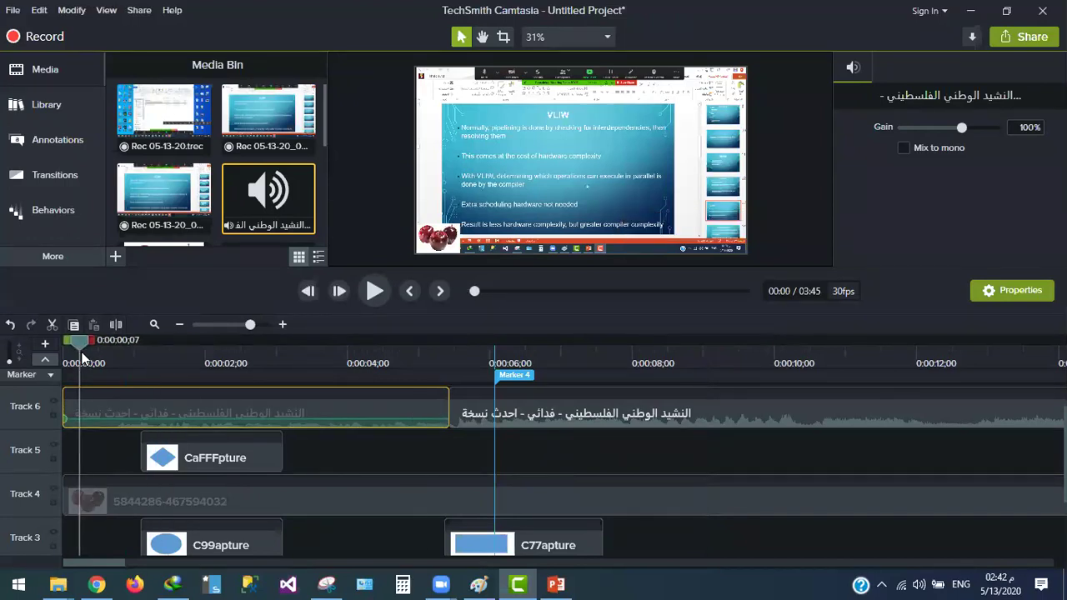
left_click(374, 291)
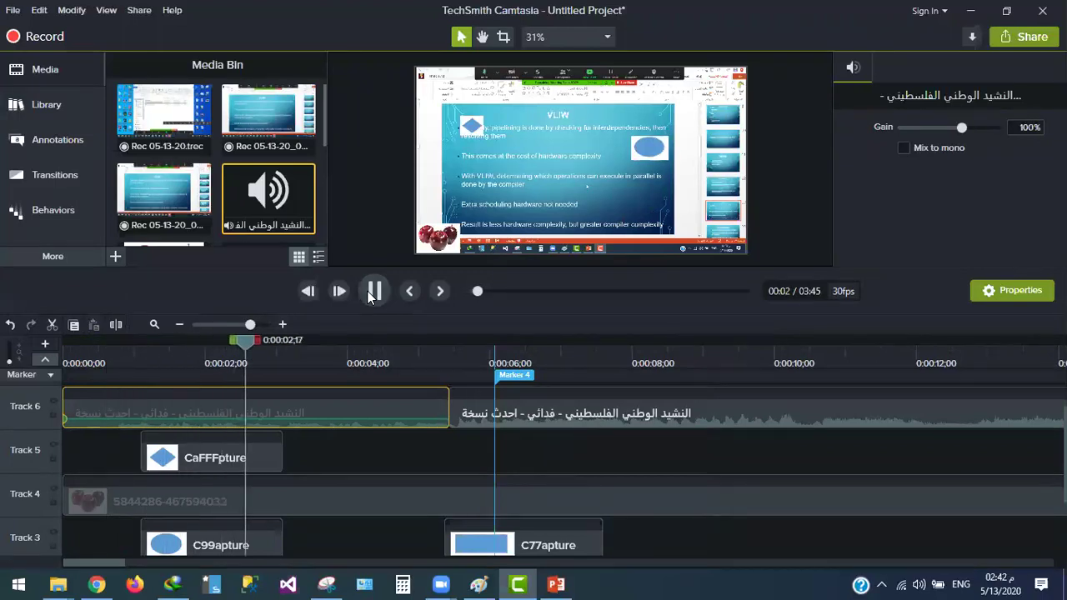
left_click(374, 290)
Raise the audio level of the second anthem segment on Track 6 slightly
left_click(524, 406)
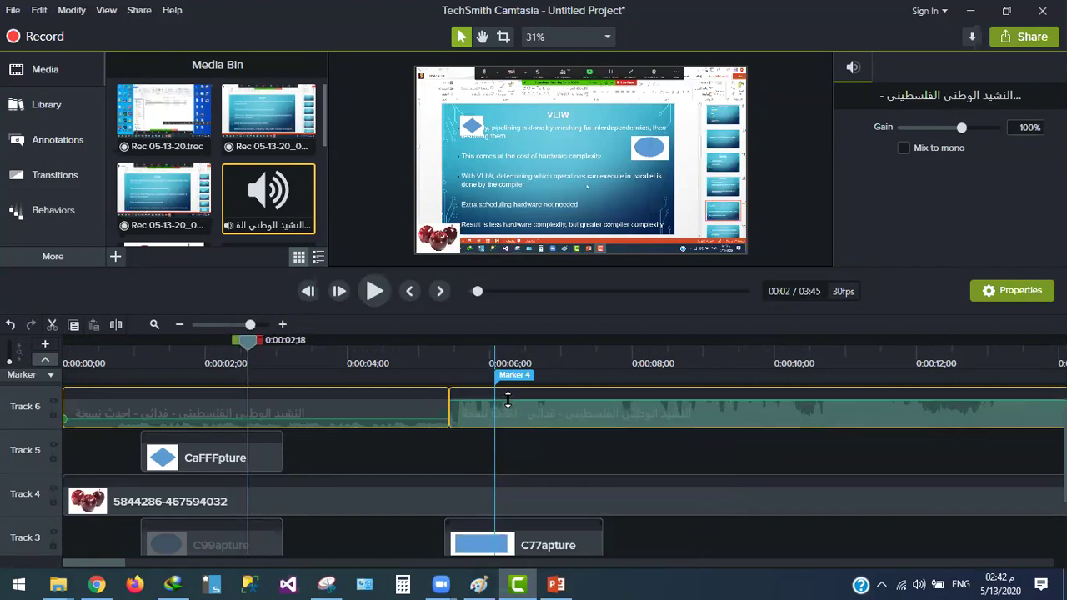
left_click(413, 420)
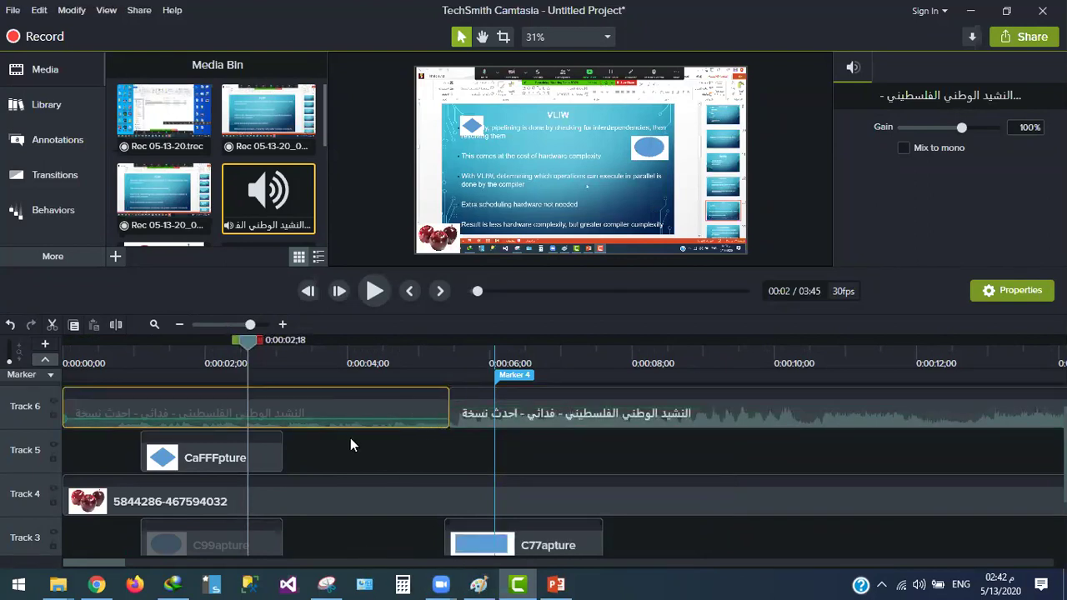
left_click(629, 421)
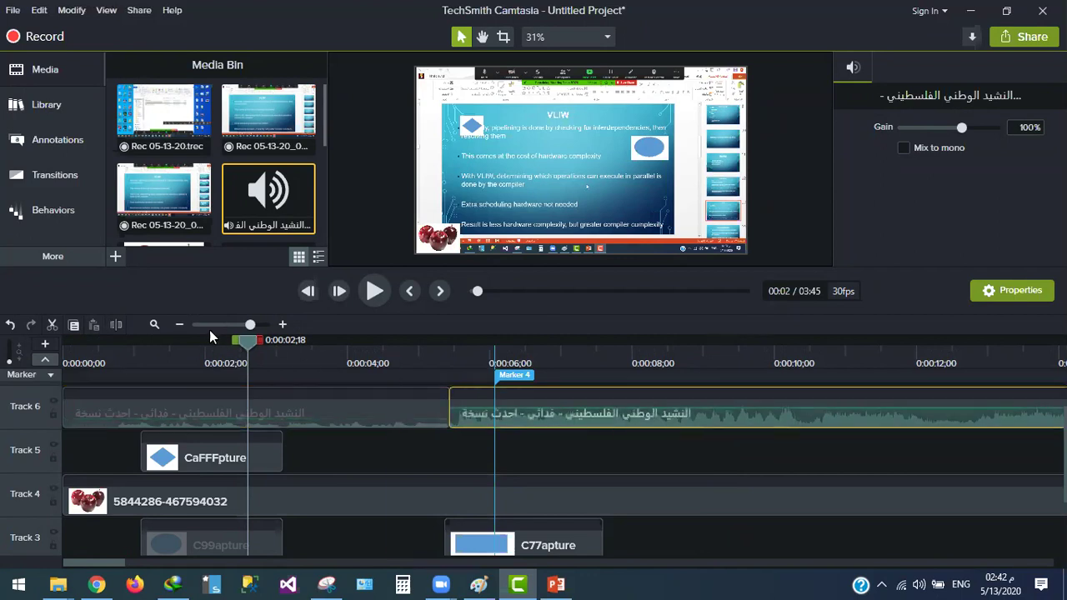
Show more of the timeline down to Track 1 and position the playhead at 0:00:00,28
left_click(177, 326)
left_click(178, 326)
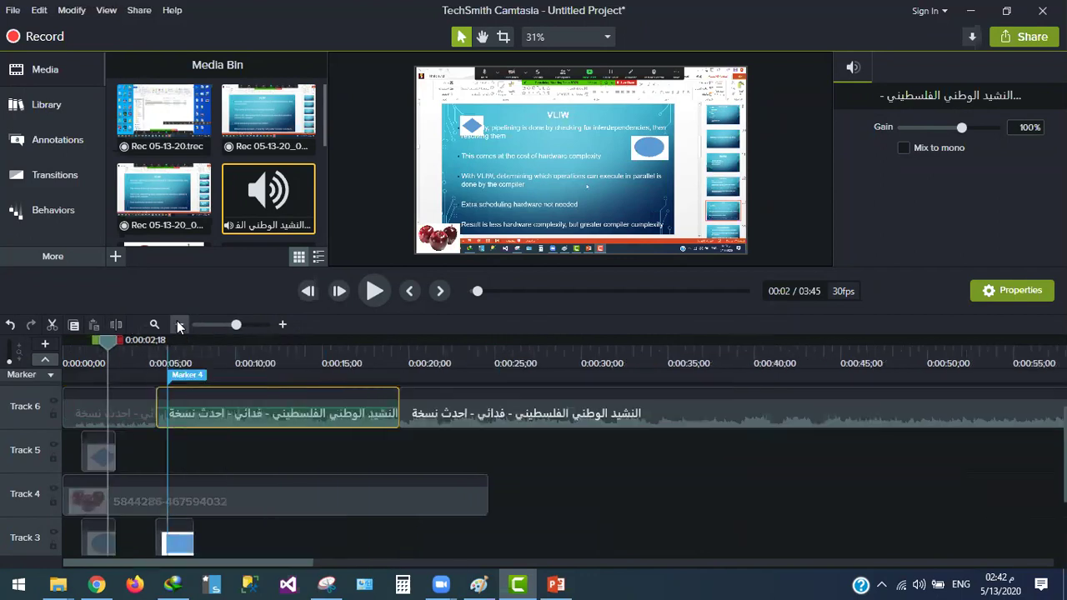
left_click(178, 326)
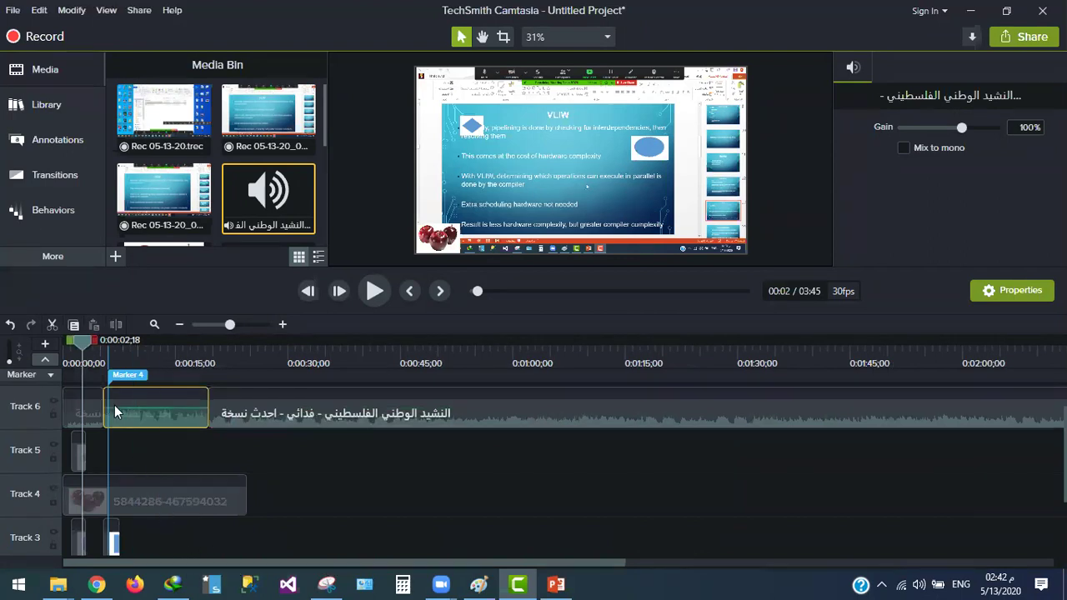
scroll(180, 495, "down", 2)
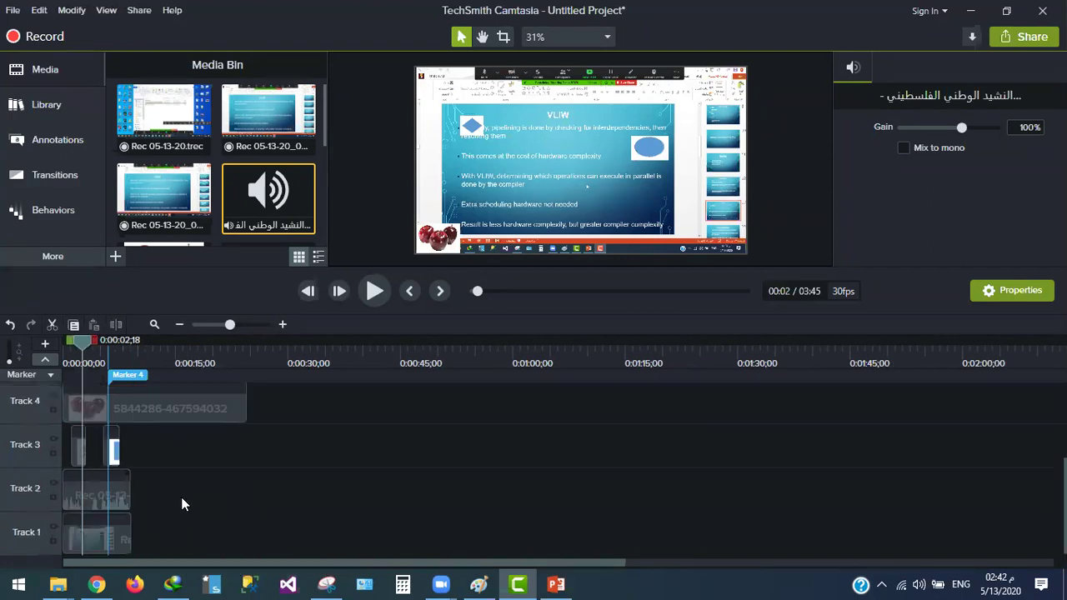
left_click_drag(86, 343, 68, 342)
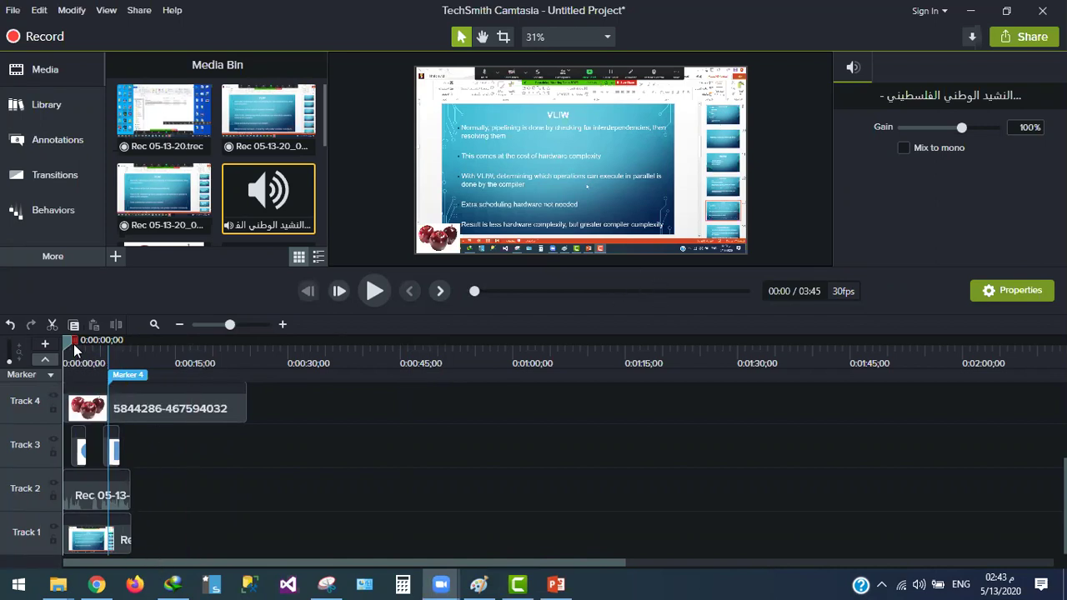
left_click_drag(68, 342, 75, 343)
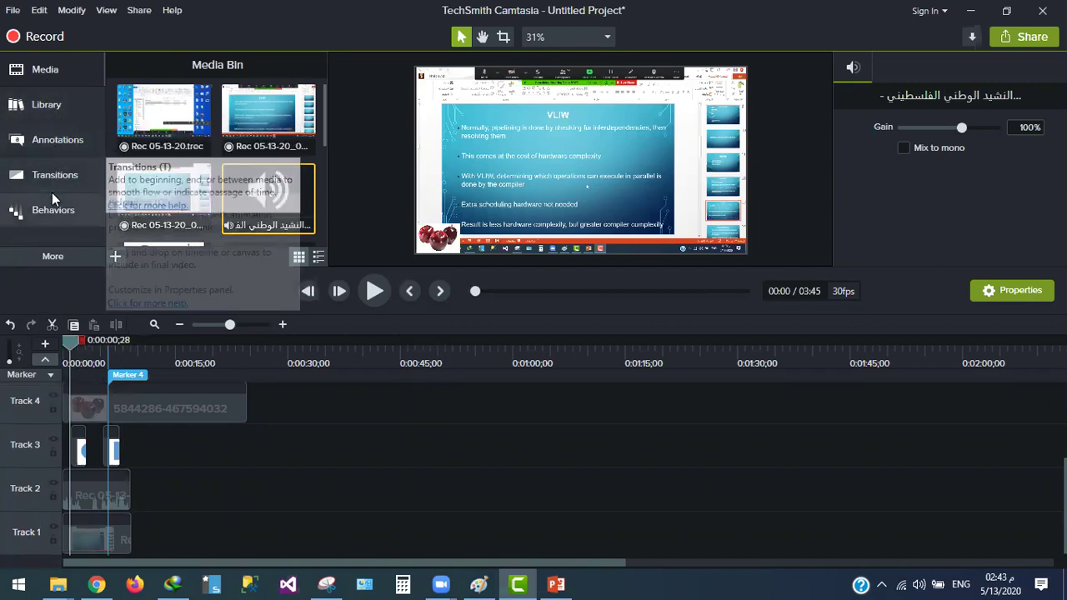
Add a Zoom-n-Pan animation at 0:00:00,28 with the frame covering nearly the whole canvas at 100% zoom
left_click(47, 257)
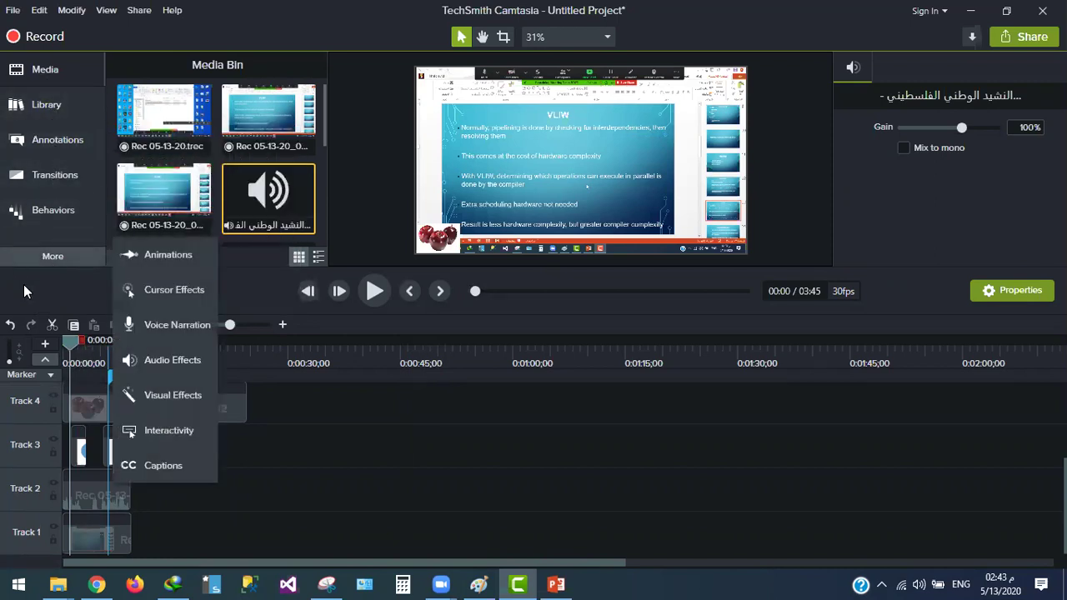
left_click(170, 256)
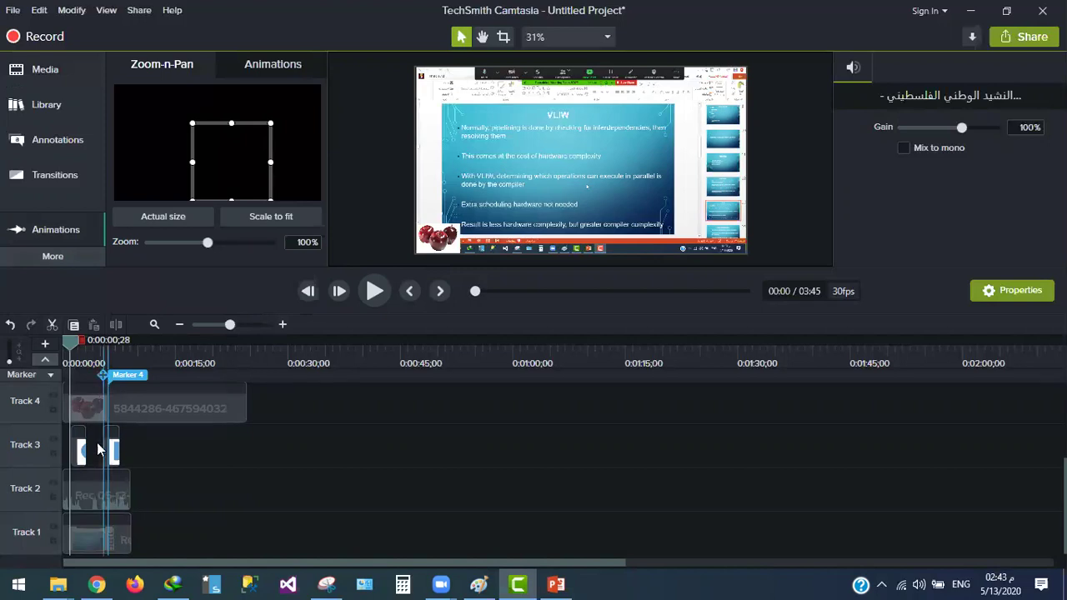
scroll(219, 167, "up", 5)
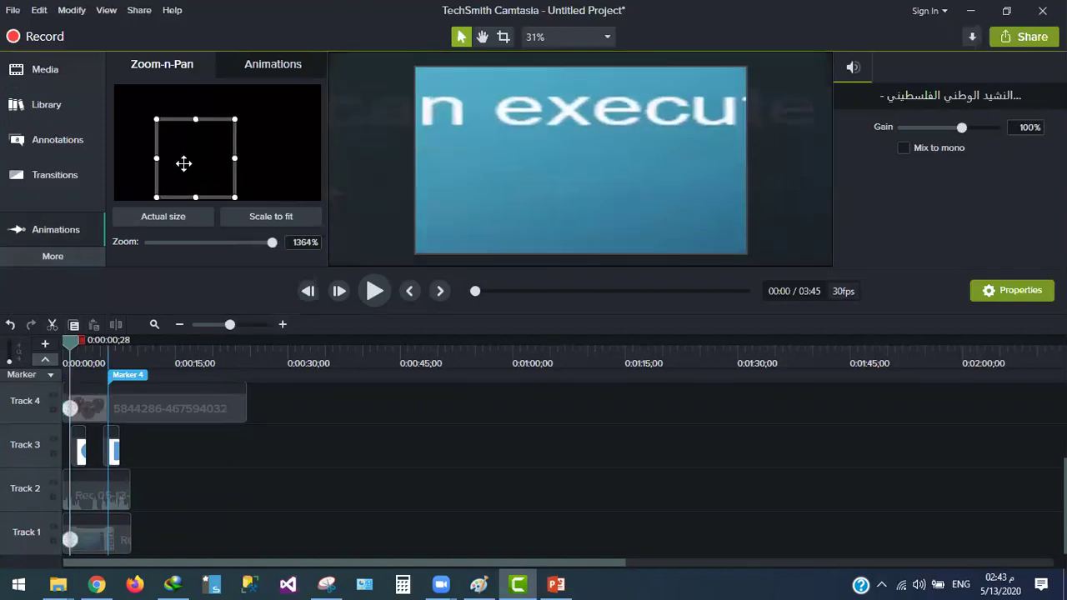
left_click(178, 218)
scroll(217, 148, "down", 3)
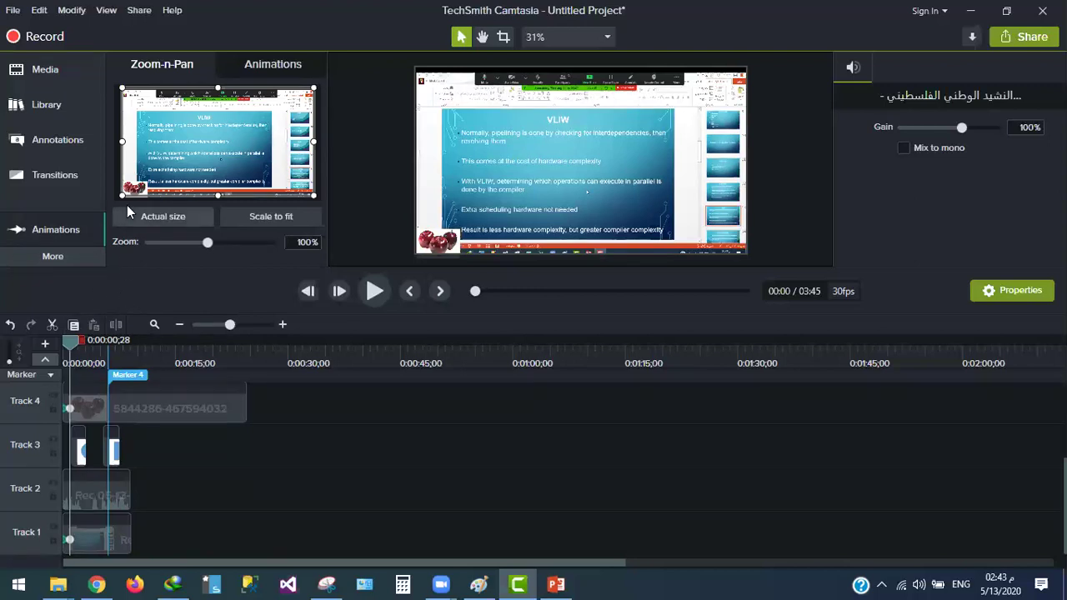
Add a second Zoom-n-Pan animation at 0:00:01,29, zooming to 244% on the upper-right area of the recorded slide
left_click(47, 234)
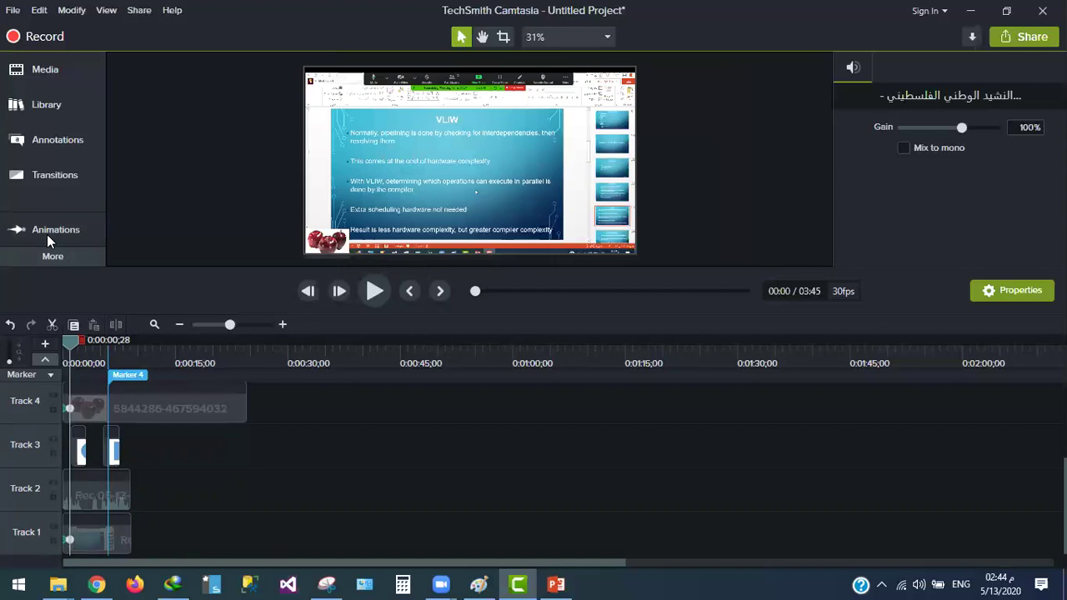
left_click(46, 234)
left_click_drag(224, 140, 221, 142)
left_click_drag(70, 340, 95, 345)
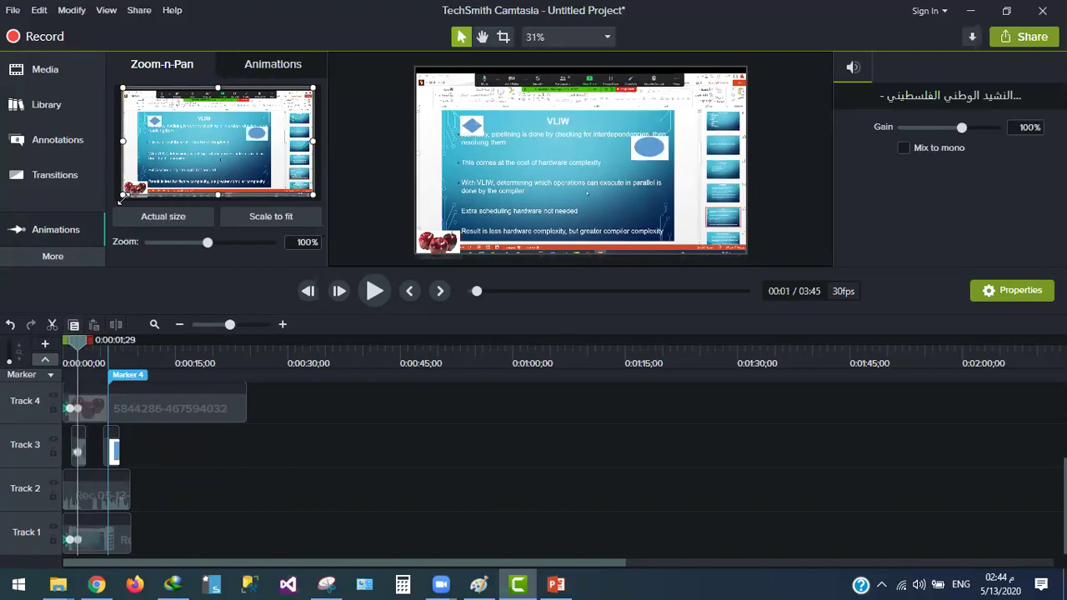
left_click_drag(122, 196, 314, 108)
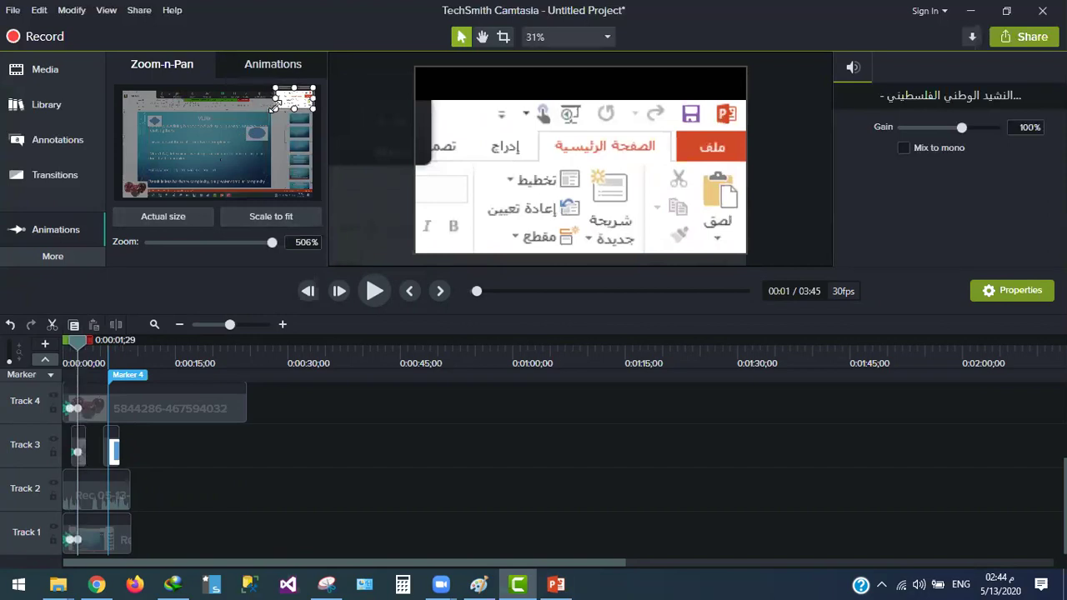
mouse_move(272, 111)
left_mouse_down()
mouse_move(125, 199)
mouse_move(196, 191)
mouse_move(282, 107)
left_mouse_up()
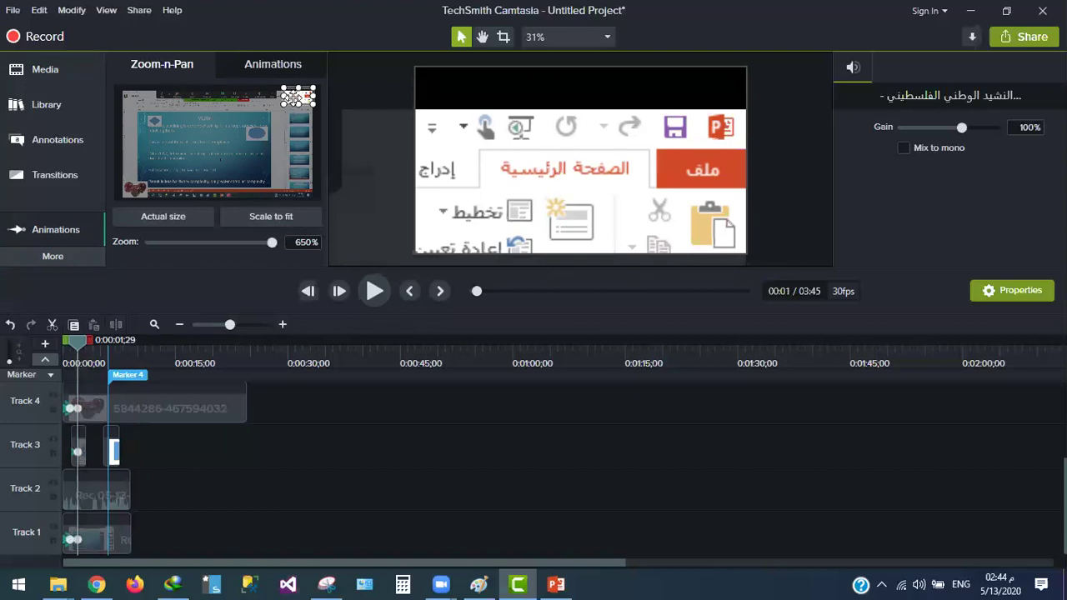
left_click_drag(281, 106, 258, 130)
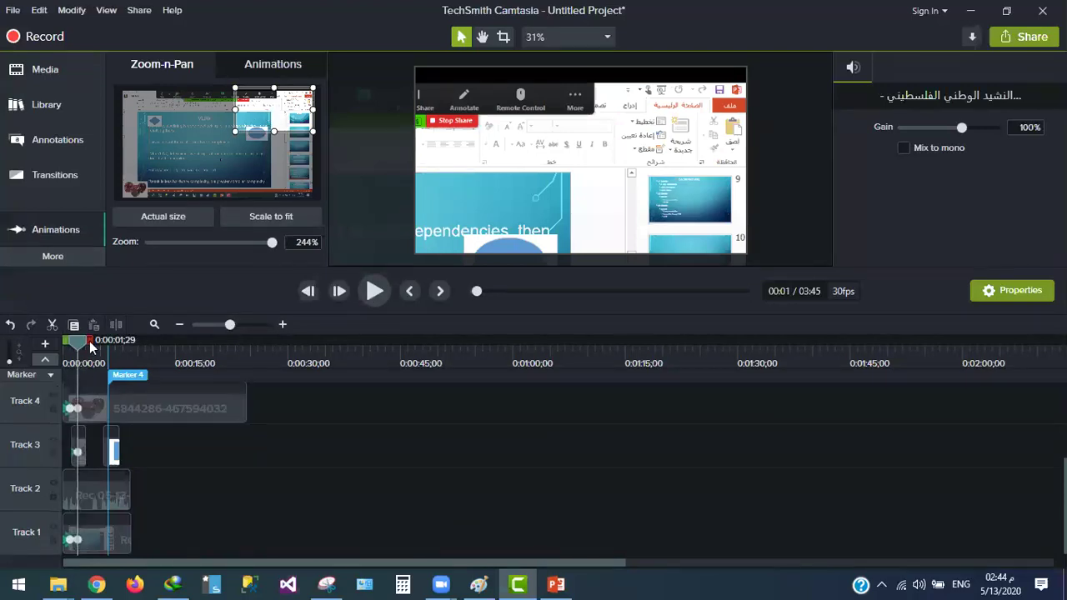
Play the timeline from the beginning to review the Zoom-n-Pan animation
left_click_drag(78, 342, 58, 342)
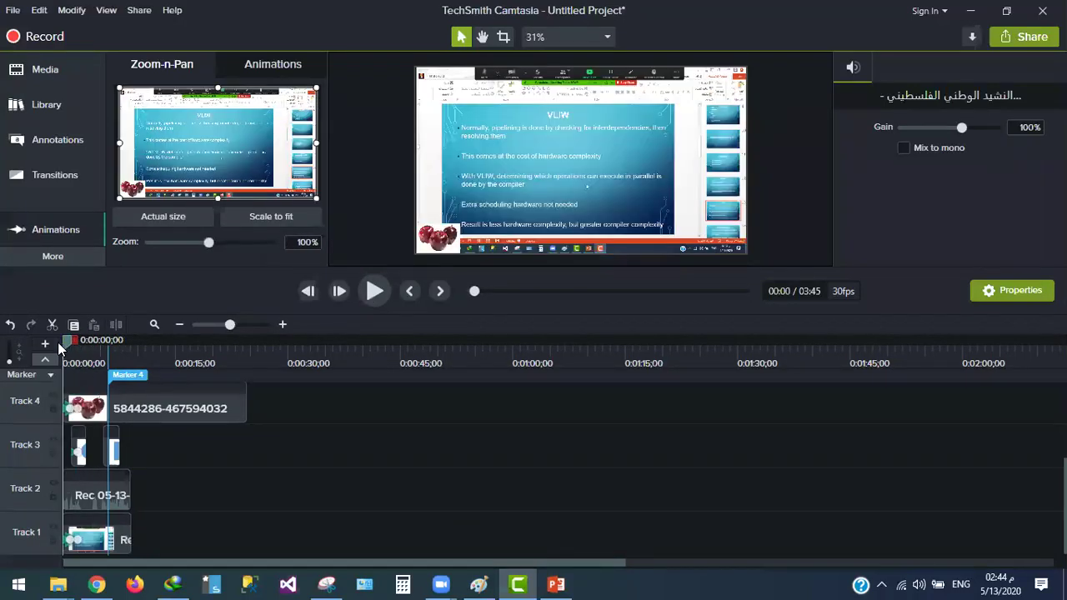
left_click(374, 294)
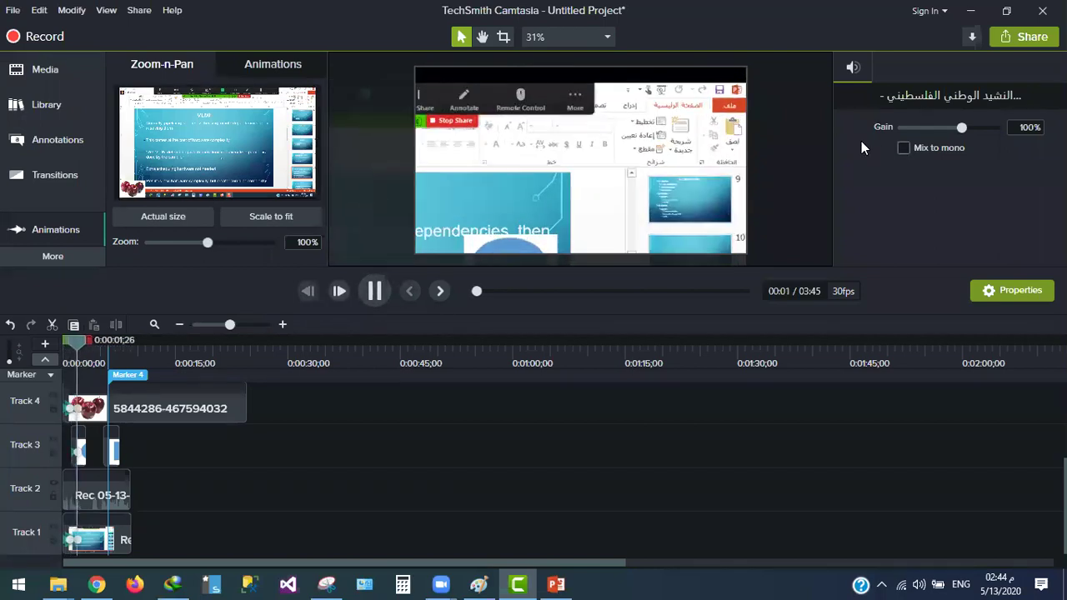
left_click(375, 291)
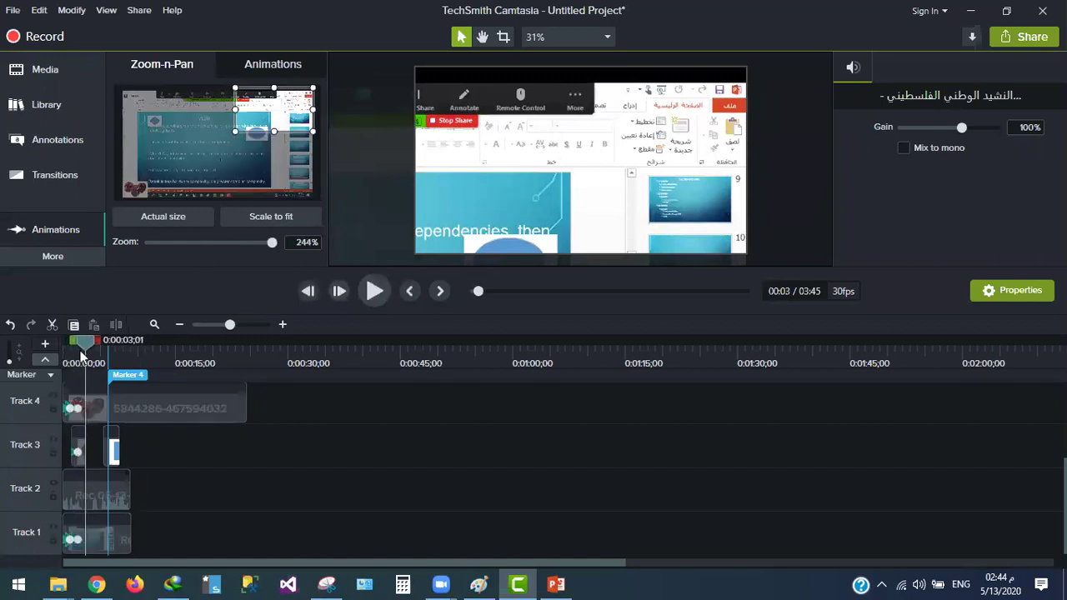
mouse_move(72, 344)
left_mouse_down()
mouse_move(61, 345)
mouse_move(70, 340)
left_mouse_up()
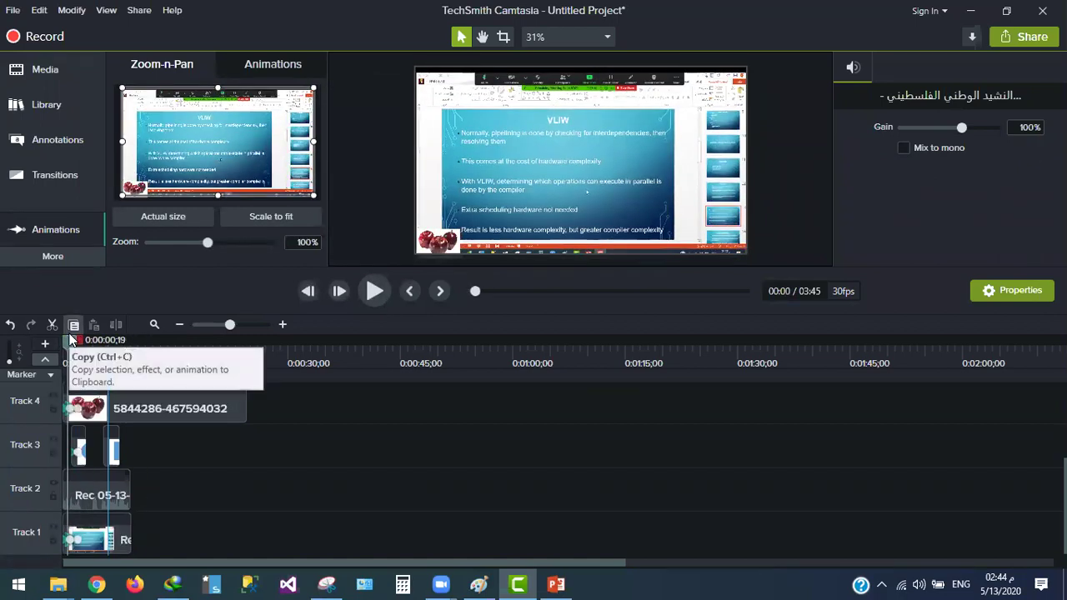
left_click(64, 342)
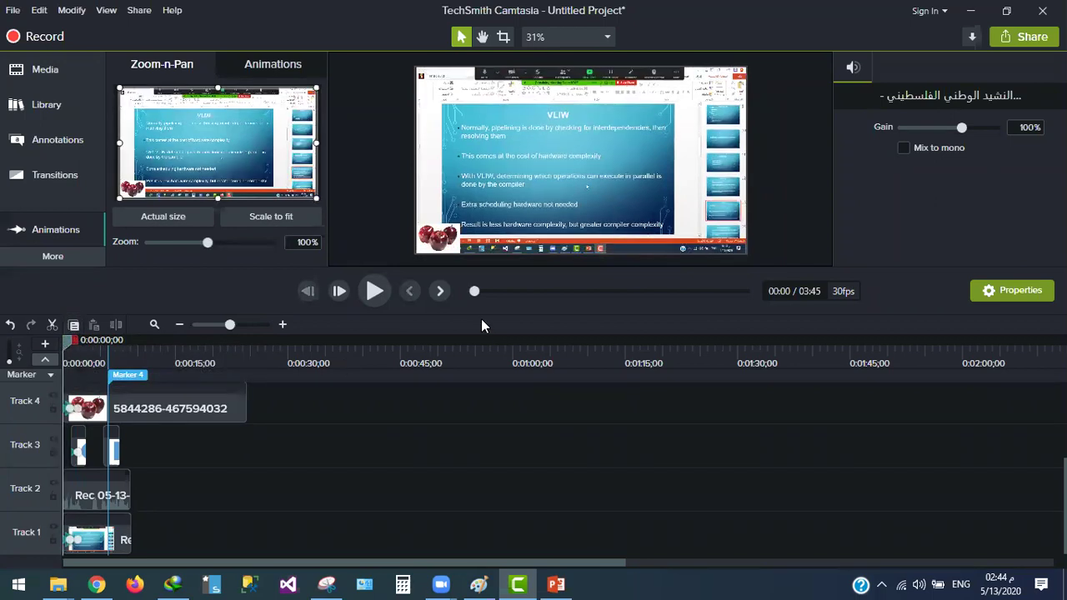
left_click(373, 292)
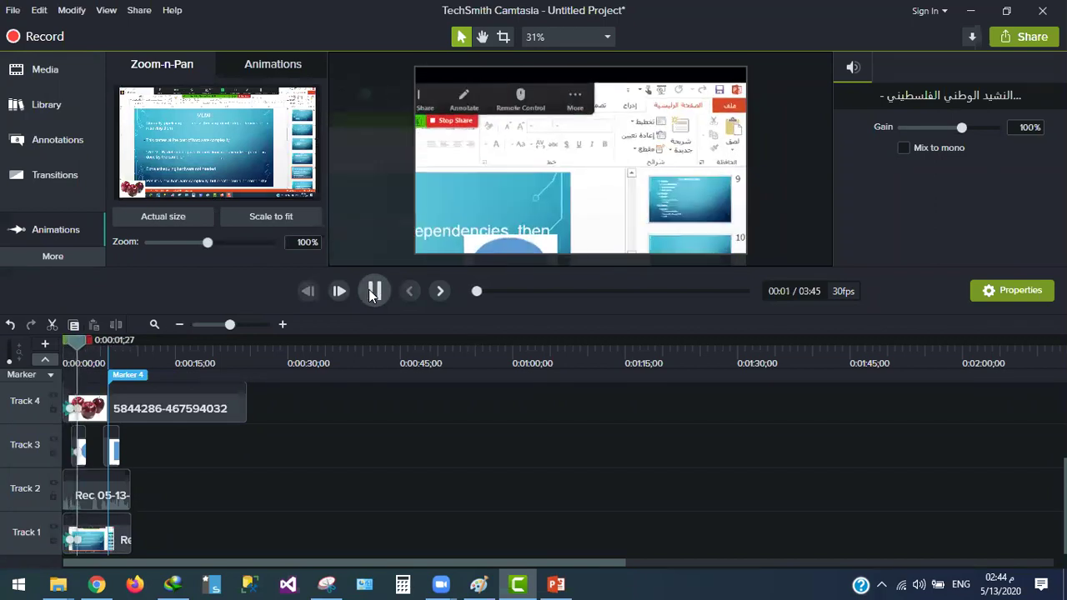
Undo the two existing Zoom-n-Pan animations and move the playhead to 0:00:00,14
left_click(373, 292)
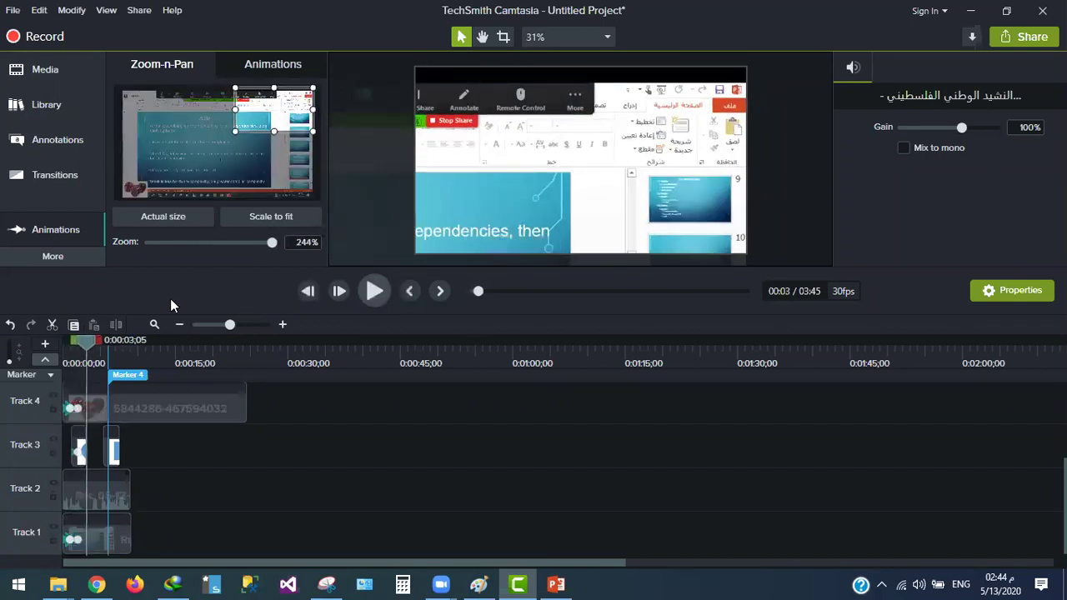
left_click_drag(85, 341, 94, 346)
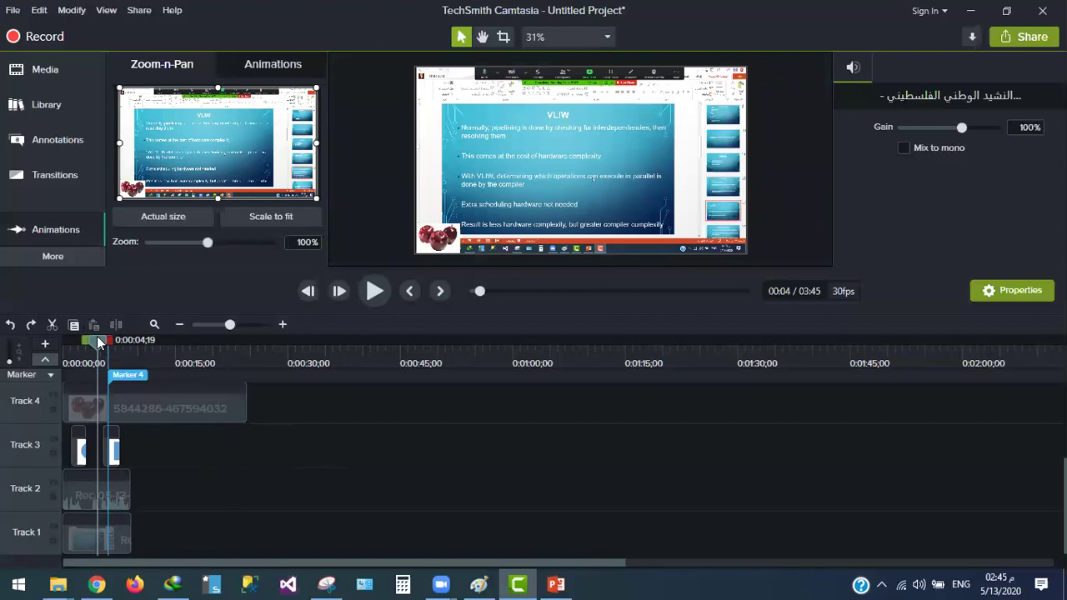
left_click_drag(96, 338, 73, 337)
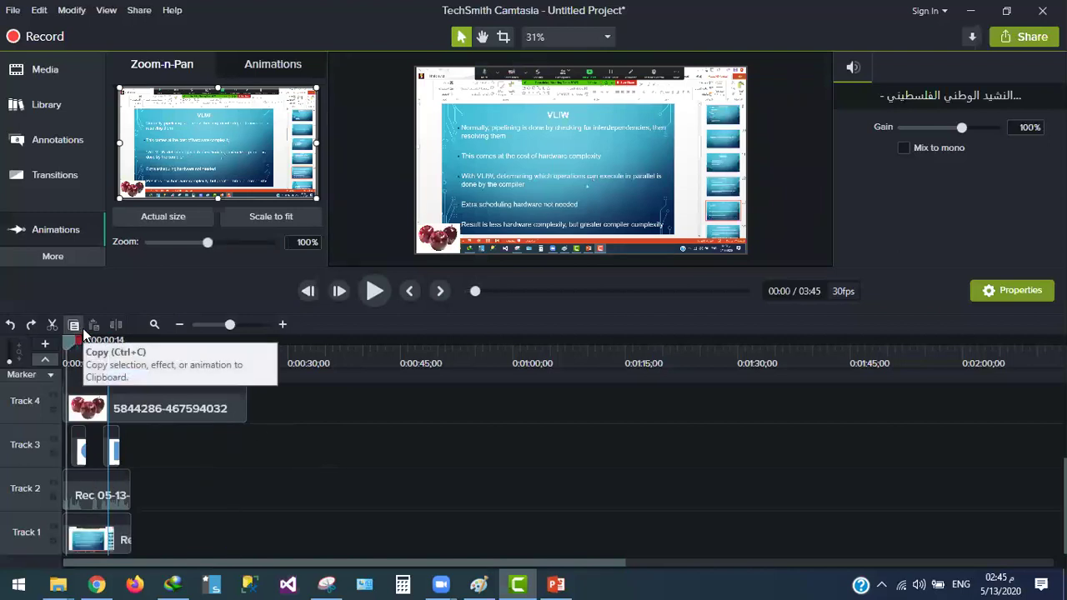
key("m")
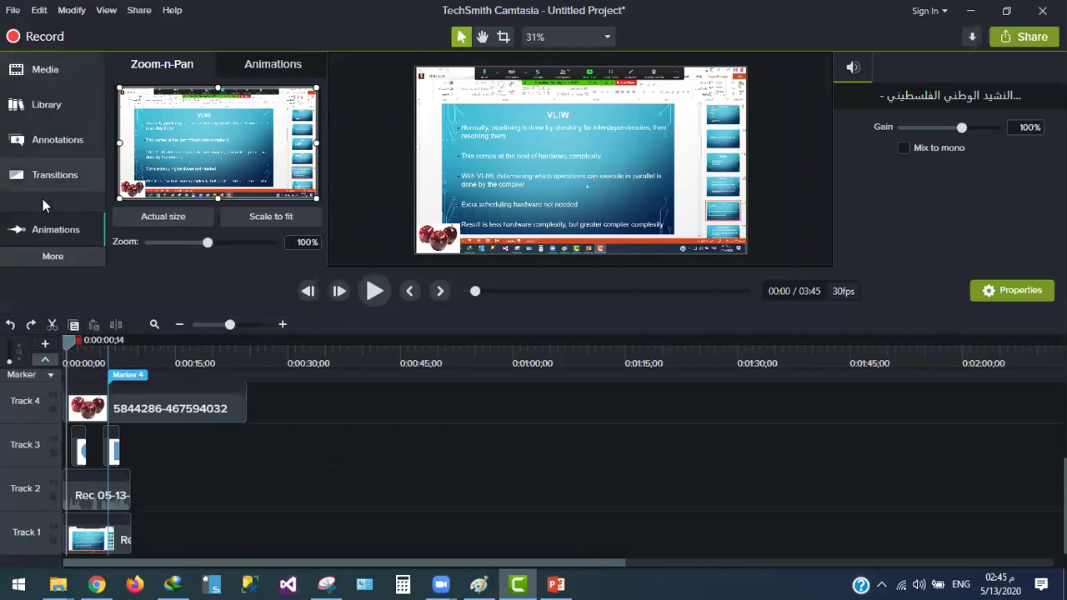
left_click(42, 256)
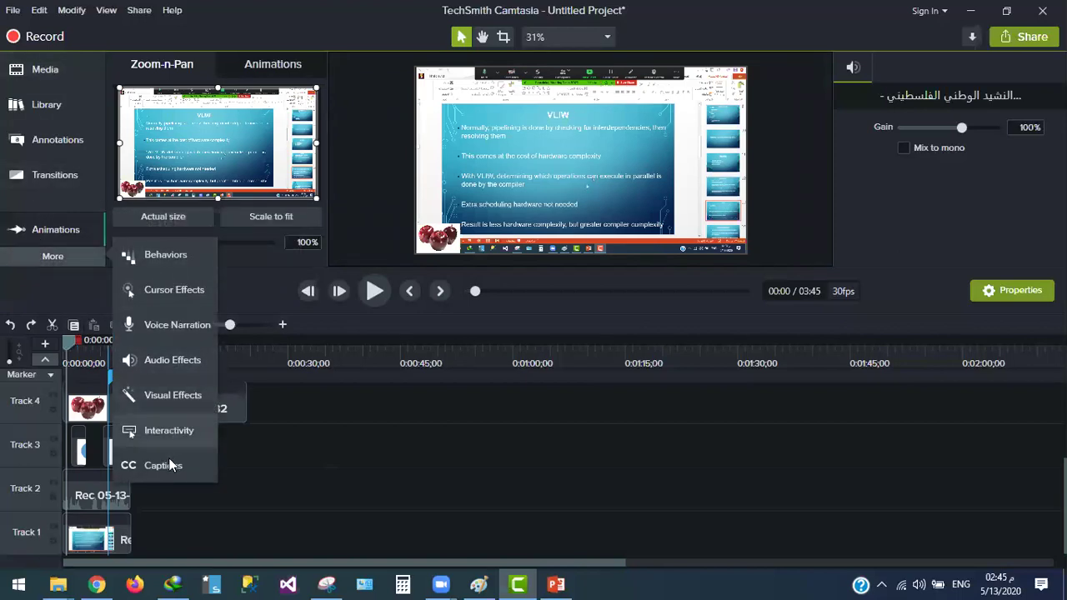
left_click(39, 217)
left_click(36, 224)
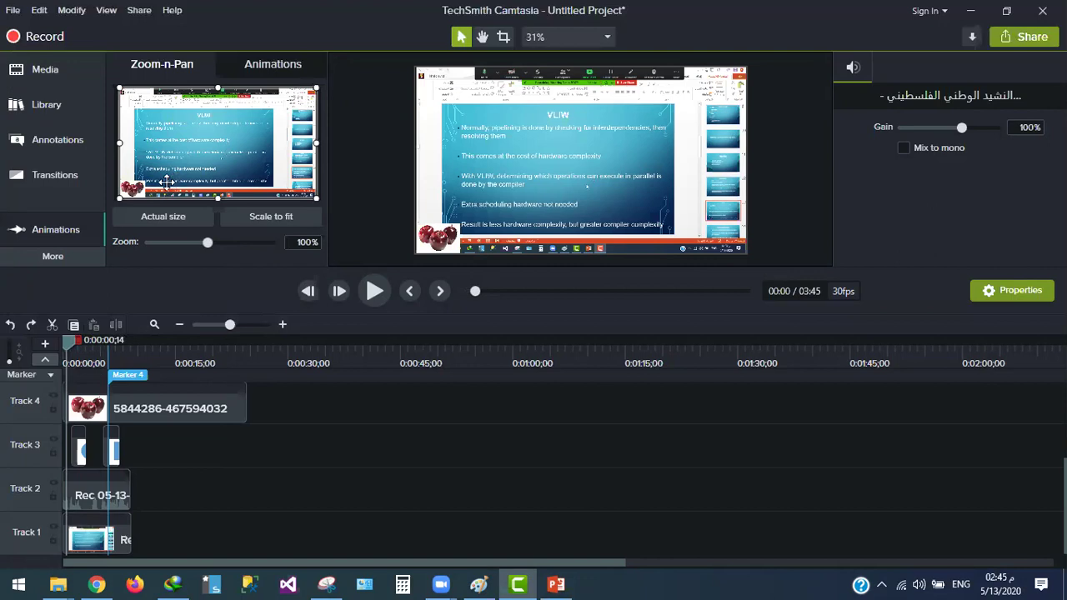
Add a Zoom-n-Pan animation at 0:00:00,14, zooming to 254% on the upper-middle area around the VLIW title, and magnify the timeline
left_click_drag(122, 194, 238, 137)
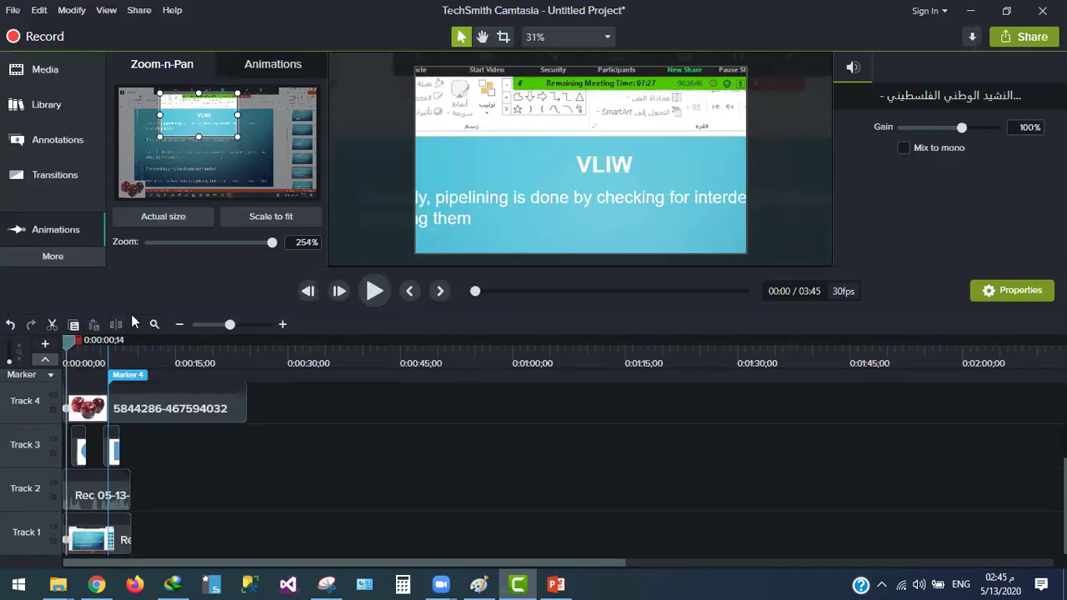
left_click(282, 325)
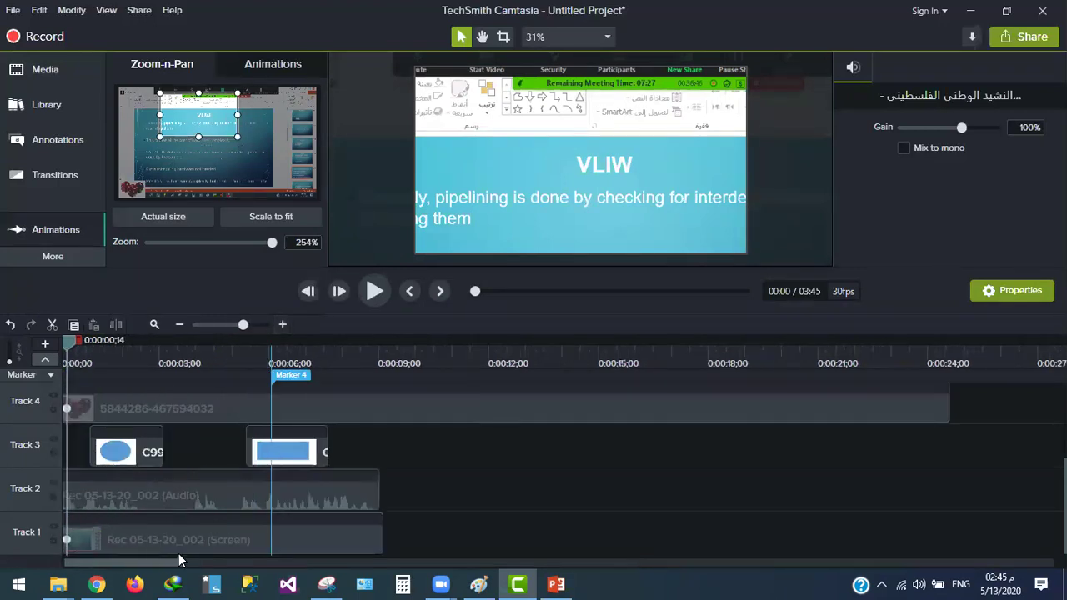
left_click_drag(161, 569, 107, 565)
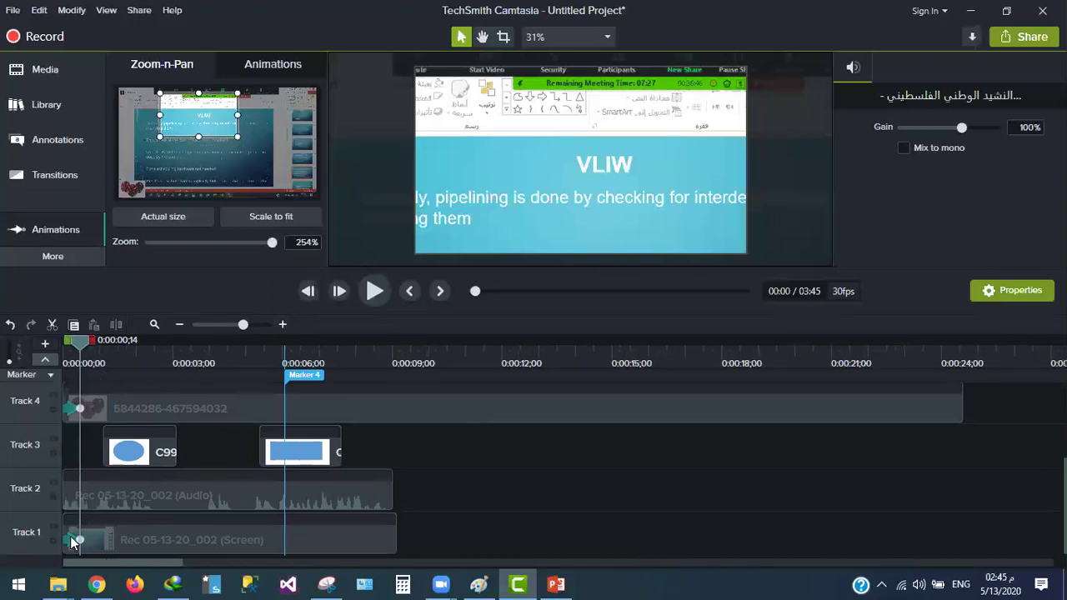
Add a second Zoom-n-Pan animation at 0:00:03,01, panning the 254% frame to the lower-right area of the recorded slide
left_click(374, 290)
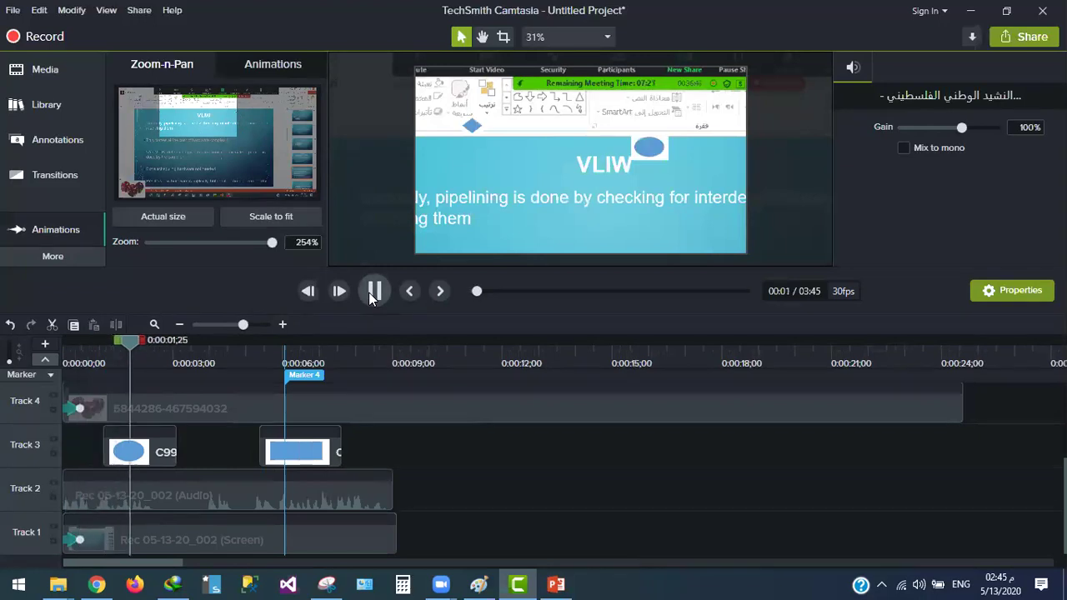
left_click(373, 291)
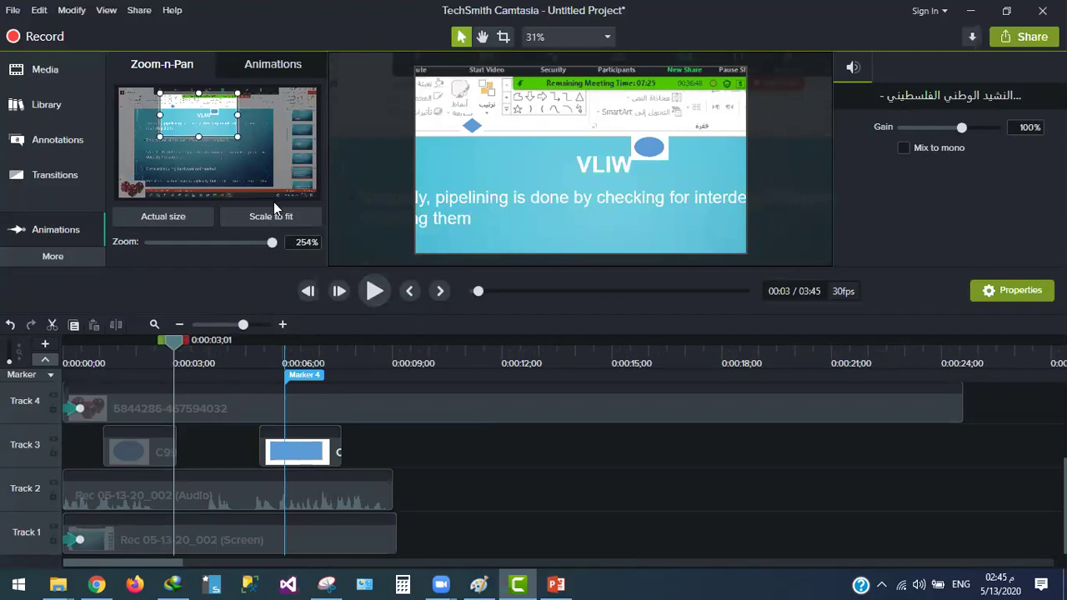
left_click_drag(190, 116, 269, 158)
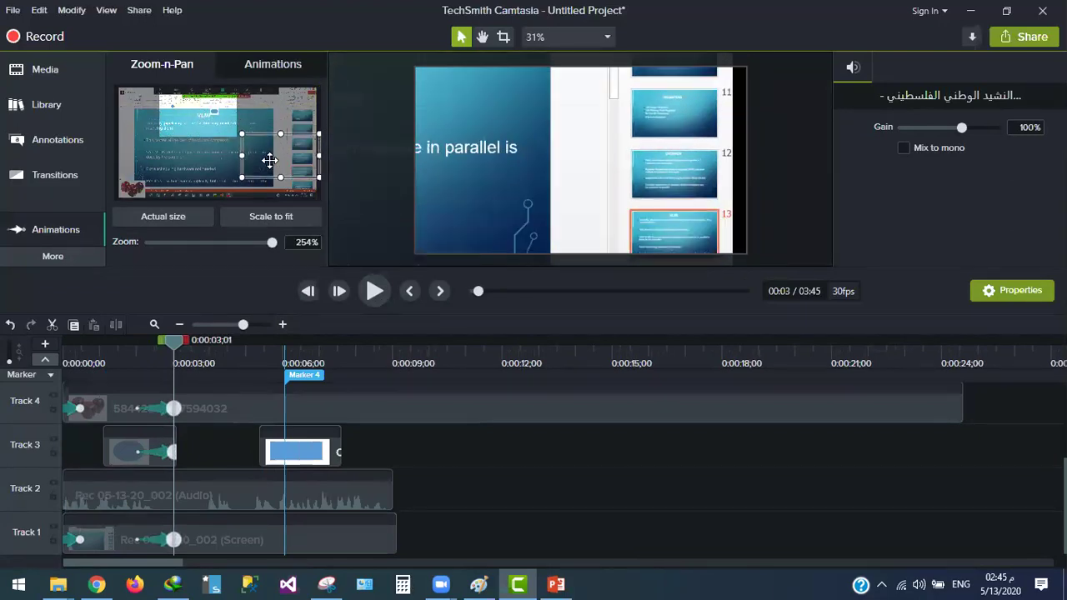
Add a third Zoom-n-Pan animation at 0:00:05,02 that returns the view to actual size at 100% zoom
left_click(367, 291)
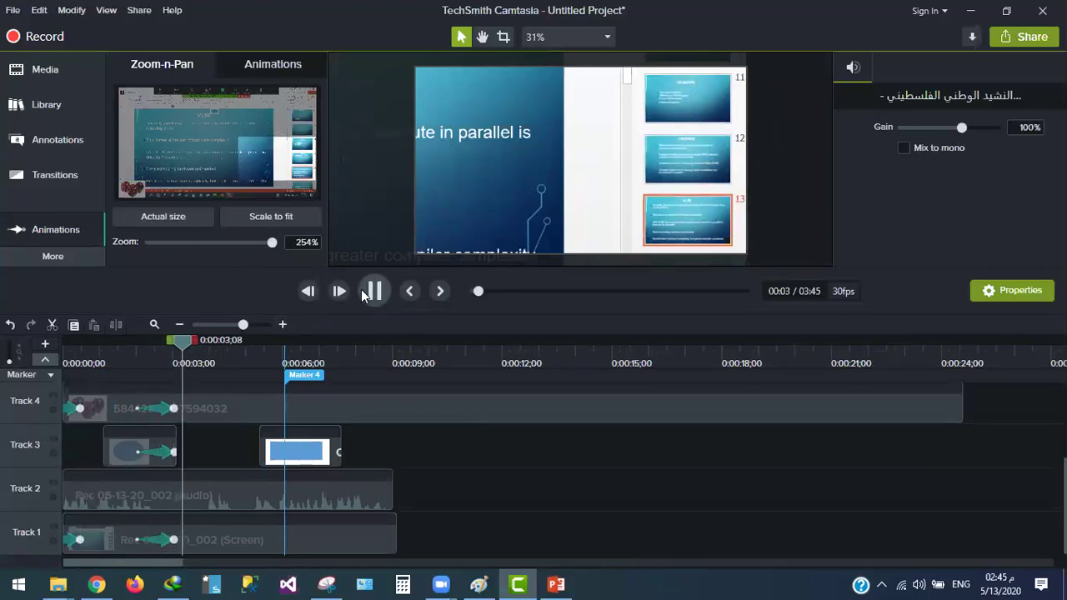
left_click(373, 290)
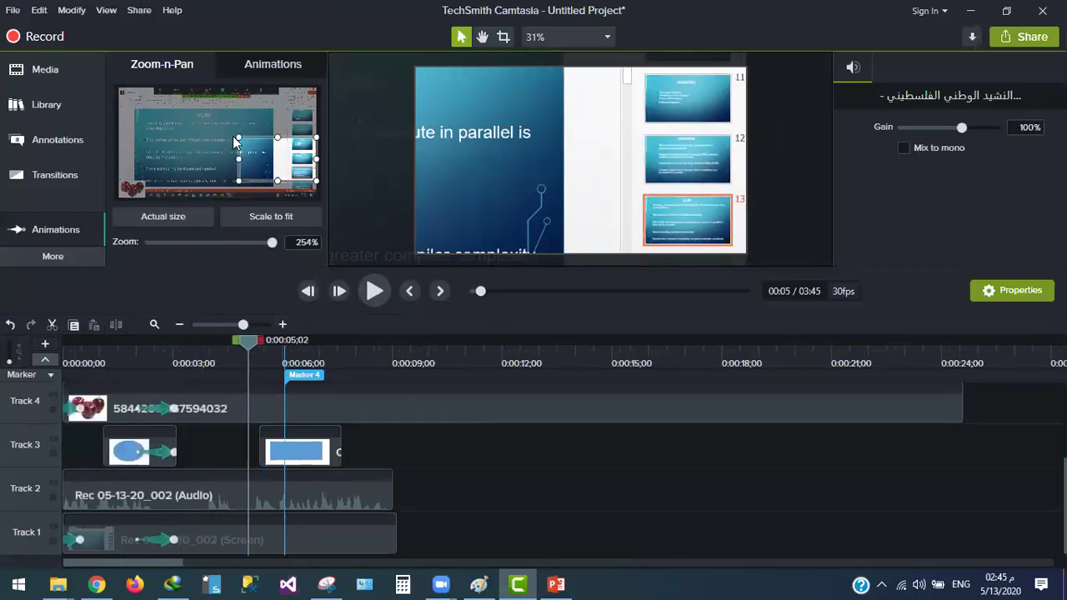
left_click(167, 218)
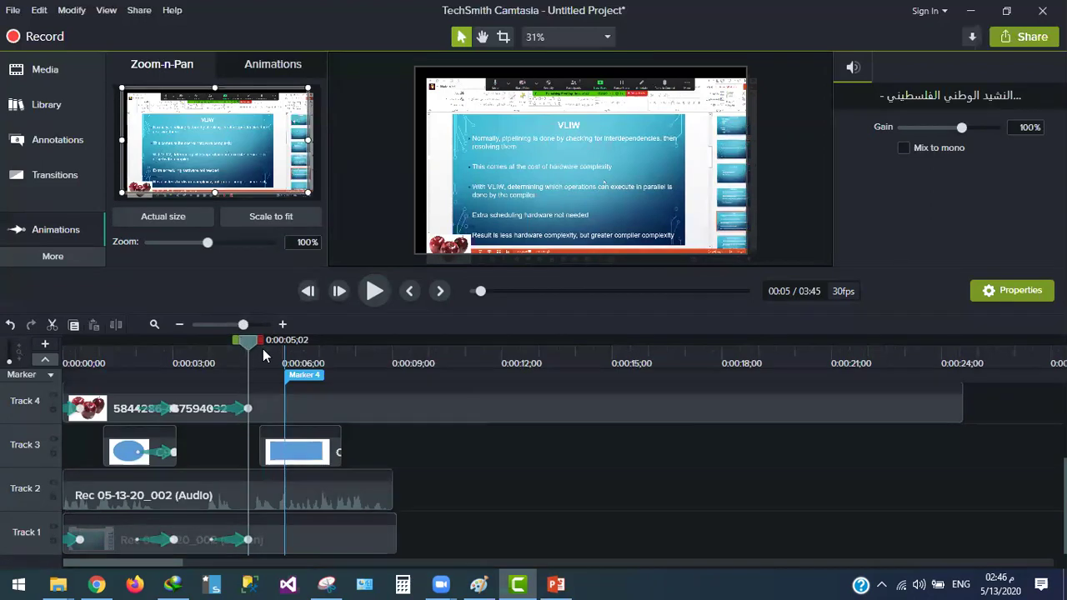
Play the timeline from the beginning with the system sound muted to review the Zoom-n-Pan animations, and restore the sound
left_click(919, 584)
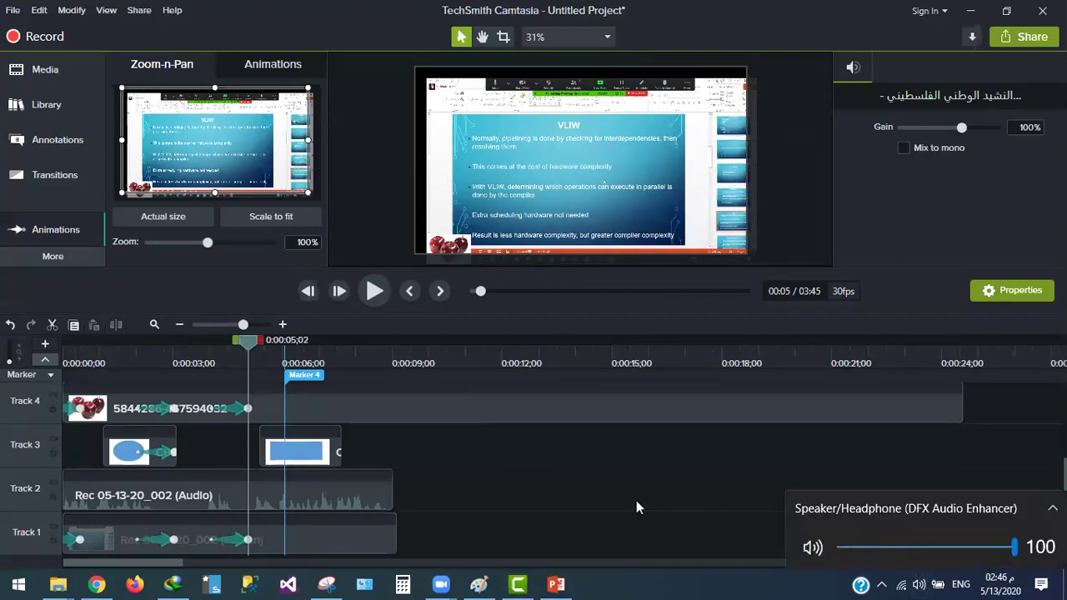
left_click_drag(250, 343, 68, 343)
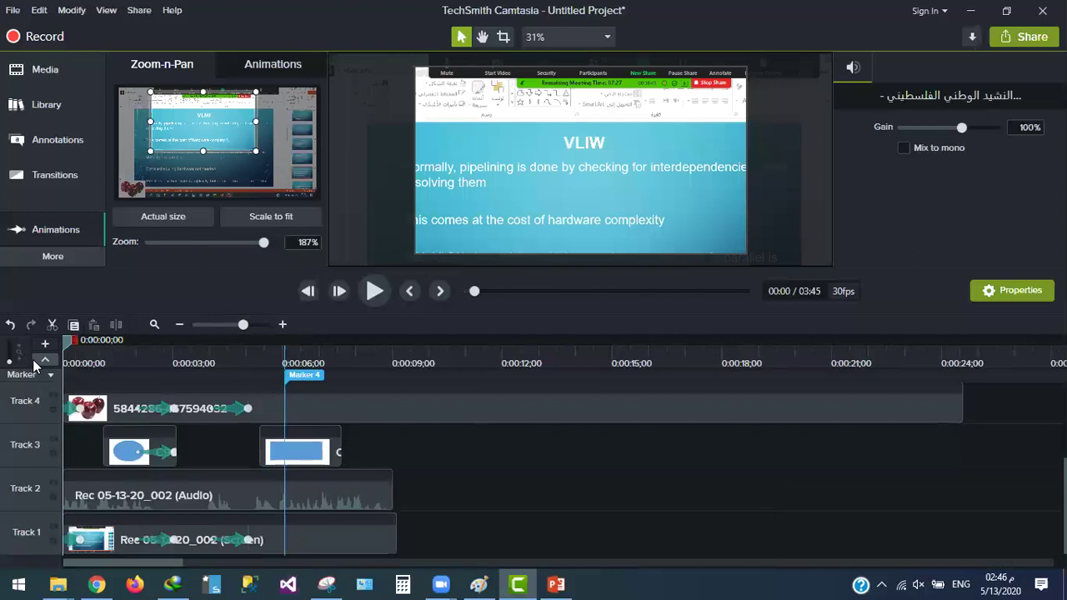
left_click(372, 292)
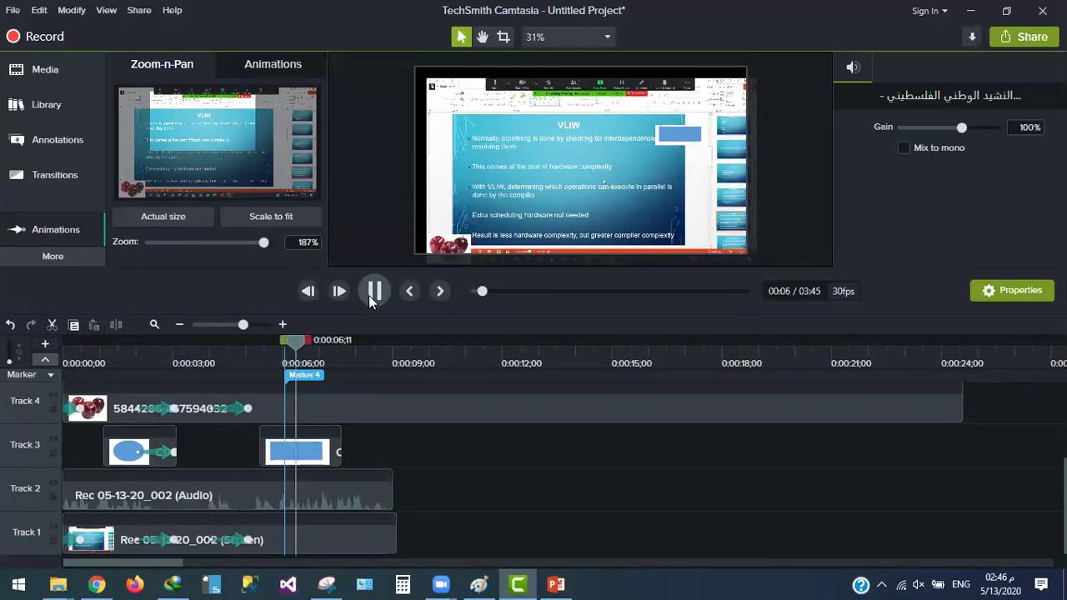
left_click(368, 295)
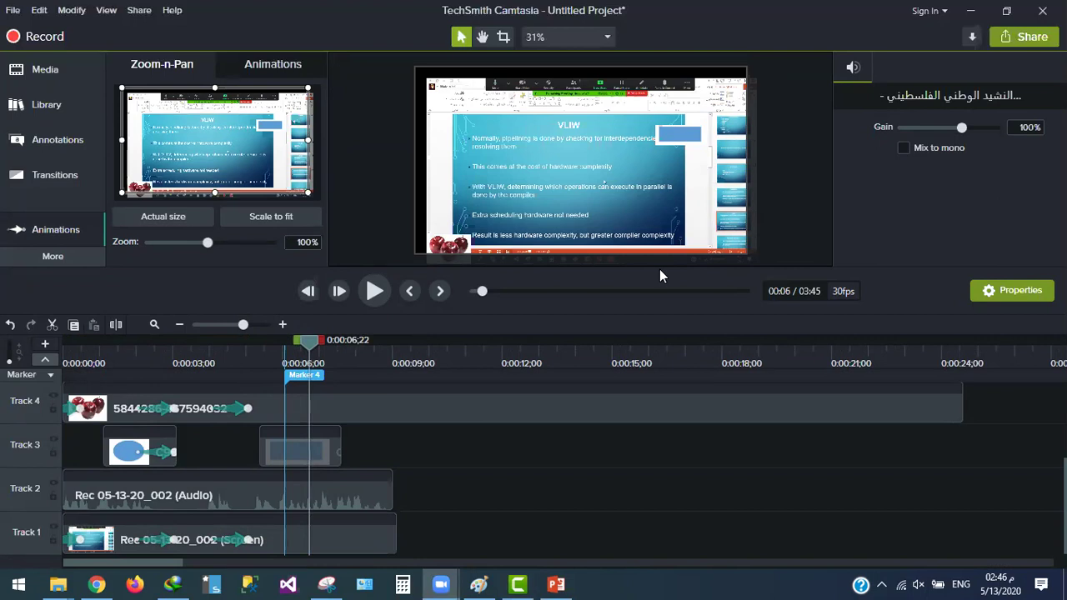
left_click(918, 584)
left_click(813, 547)
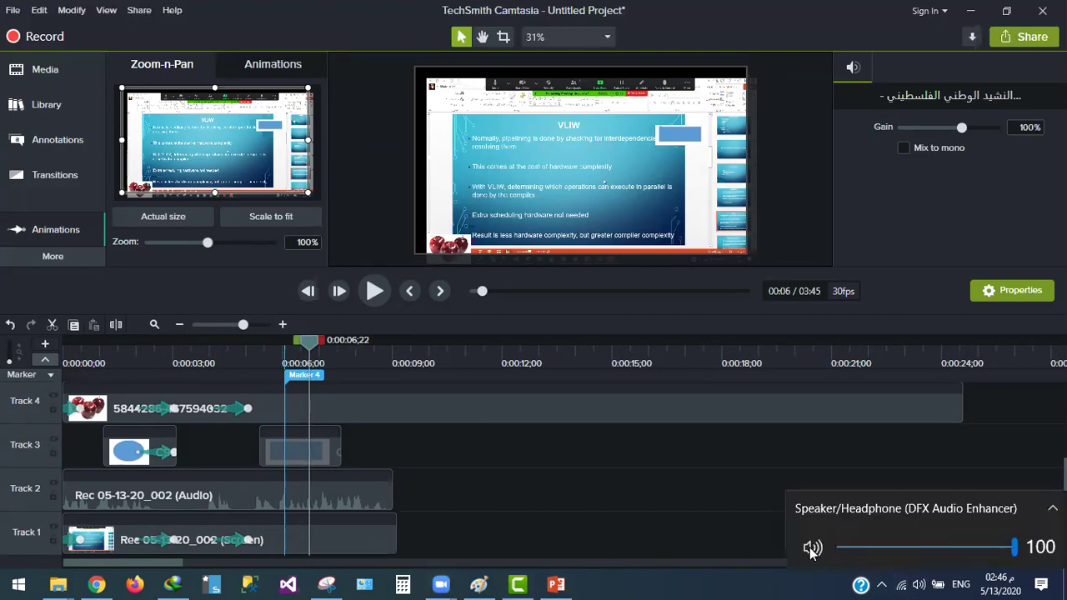
left_click(812, 431)
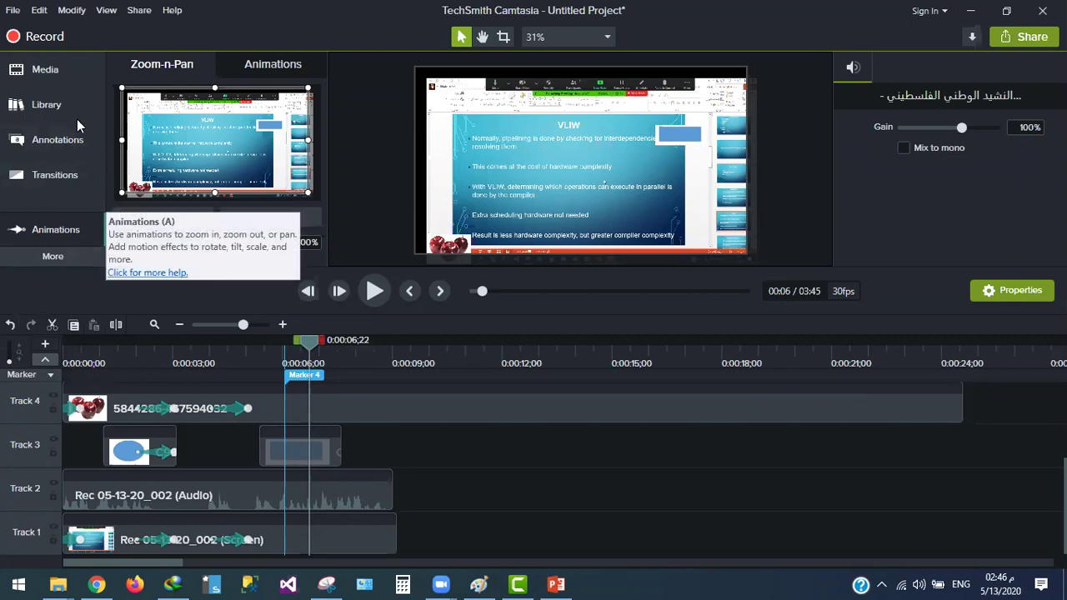
Browse the assets in the Default library and preview its first title asset
left_click(33, 250)
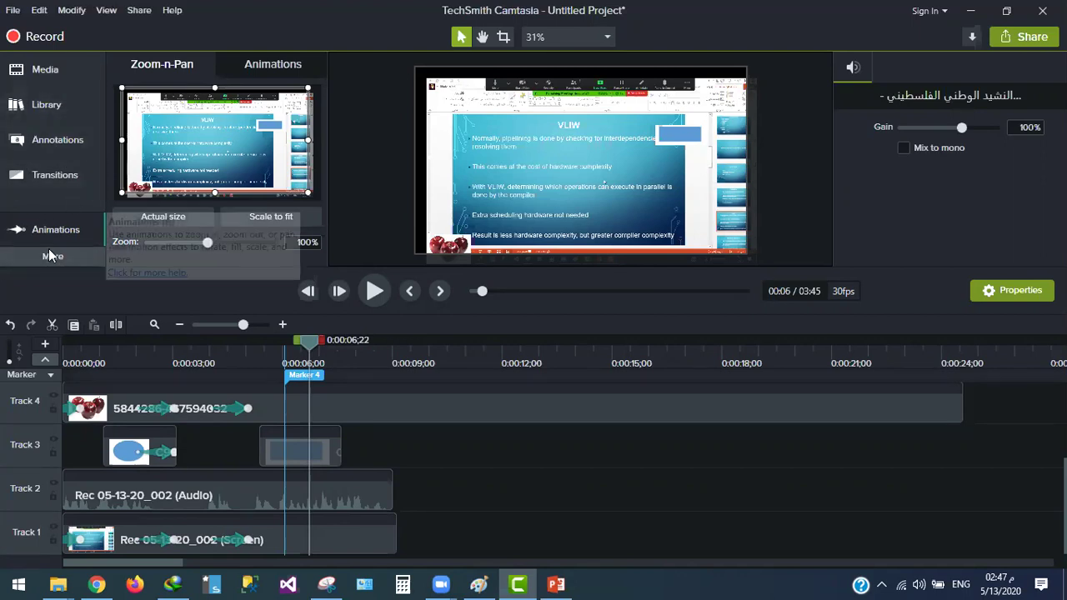
left_click(50, 75)
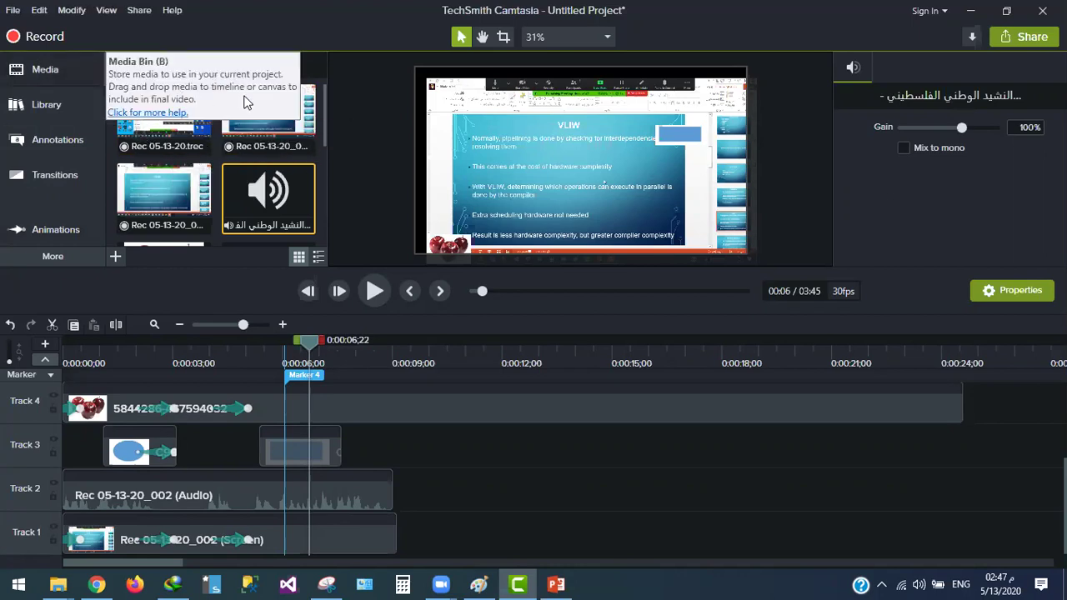
left_click(68, 116)
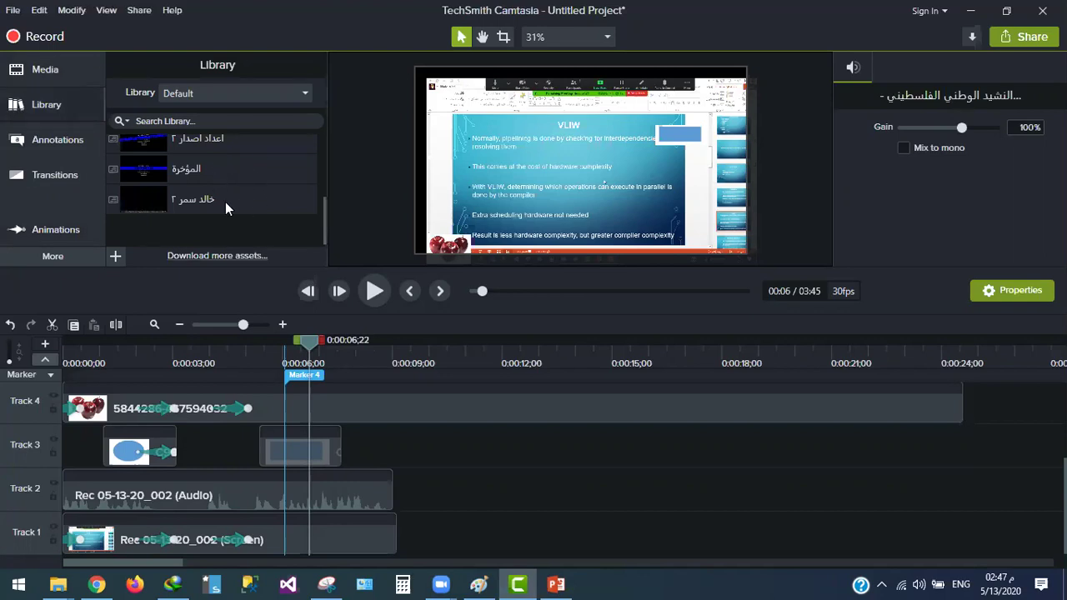
scroll(225, 202, "up", 3)
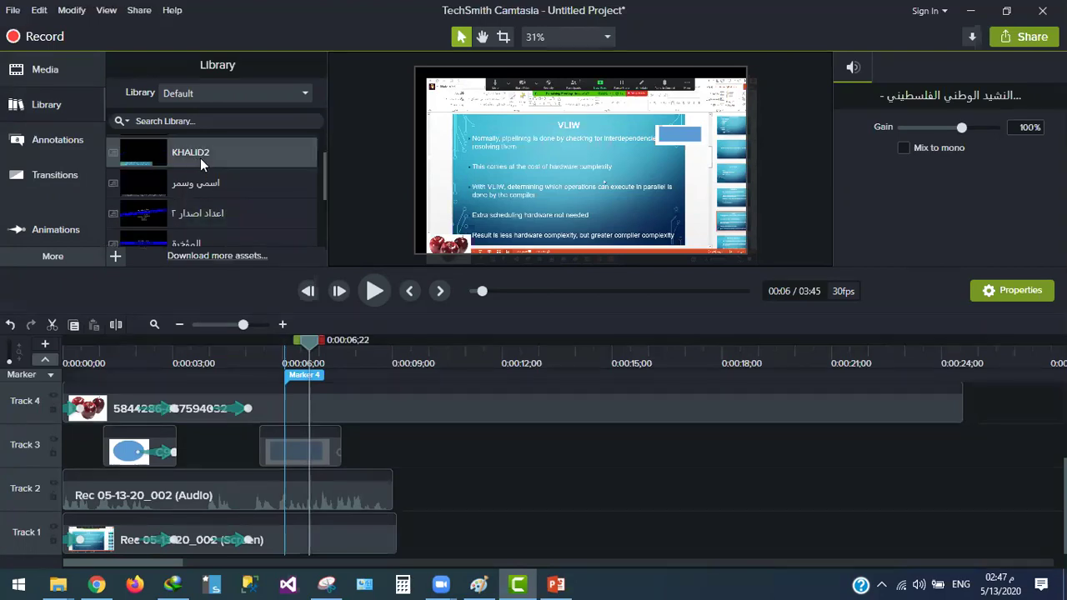
scroll(219, 156, "up", 1)
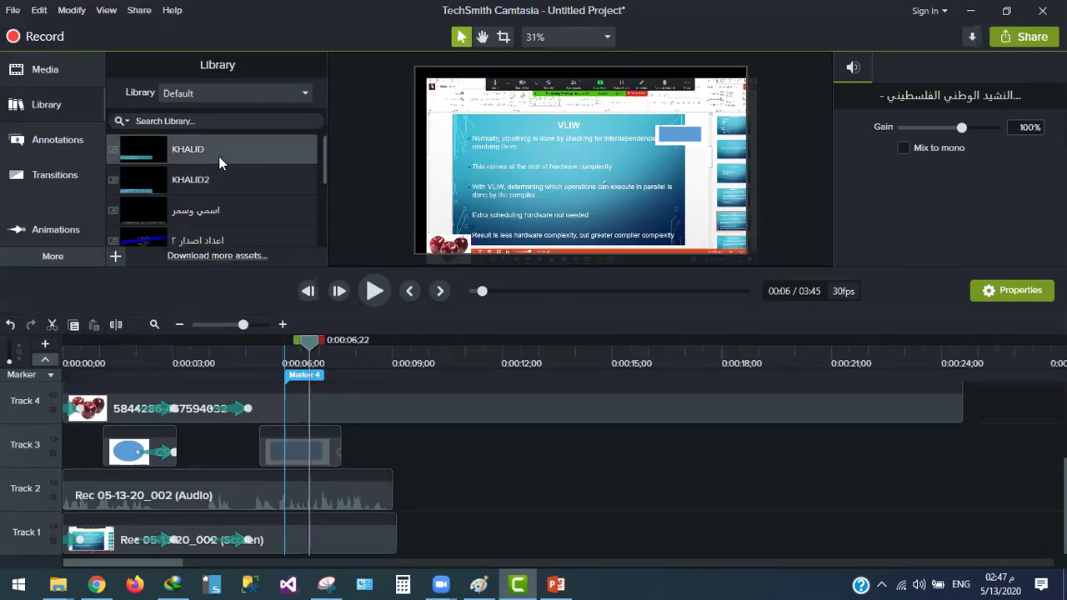
double_click(219, 156)
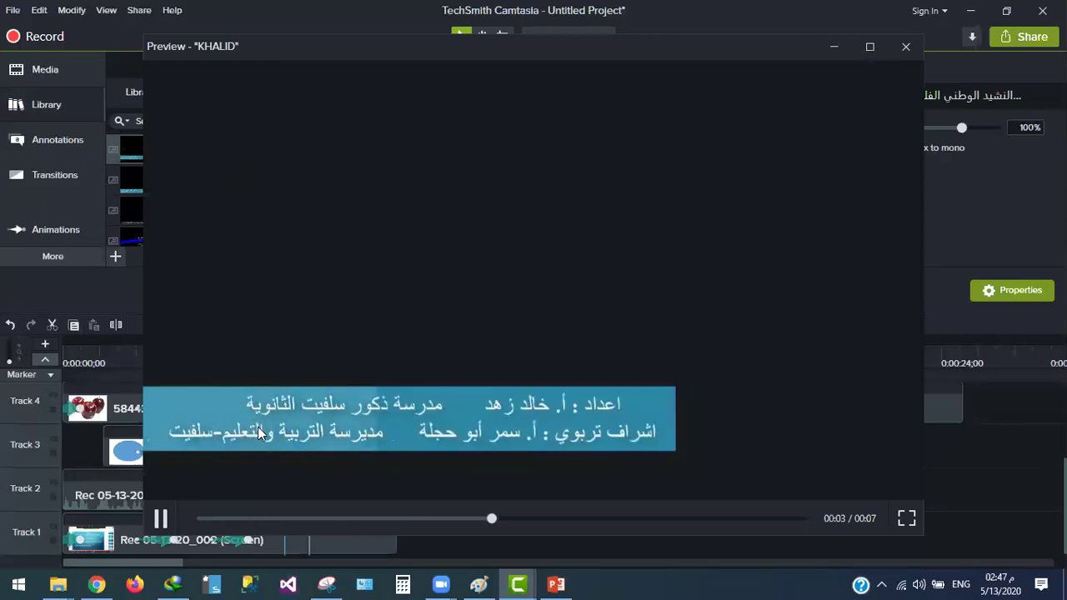
left_click(904, 49)
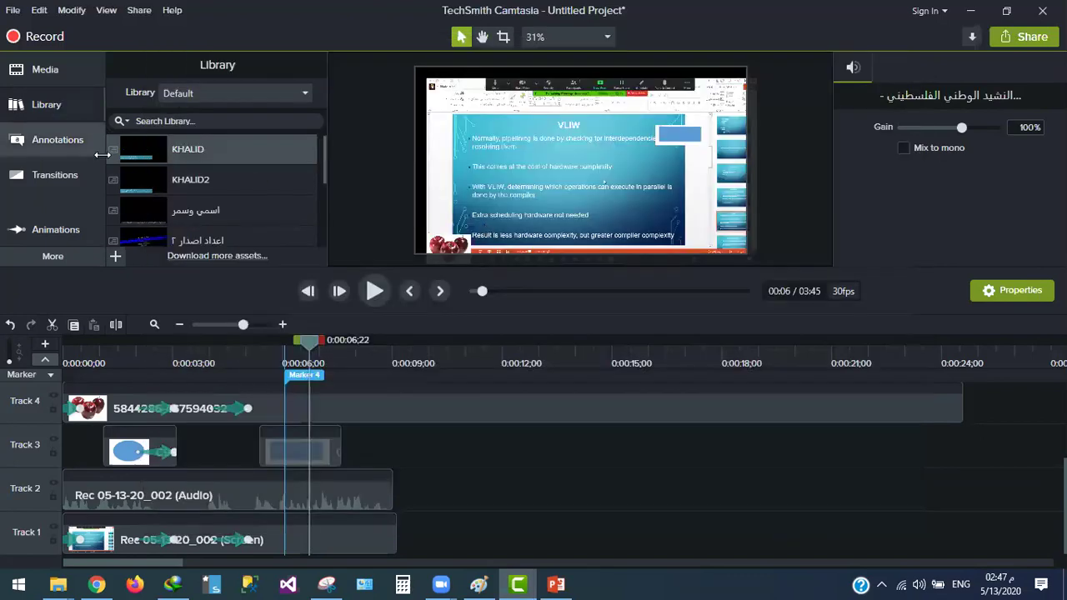
scroll(177, 220, "down", 3)
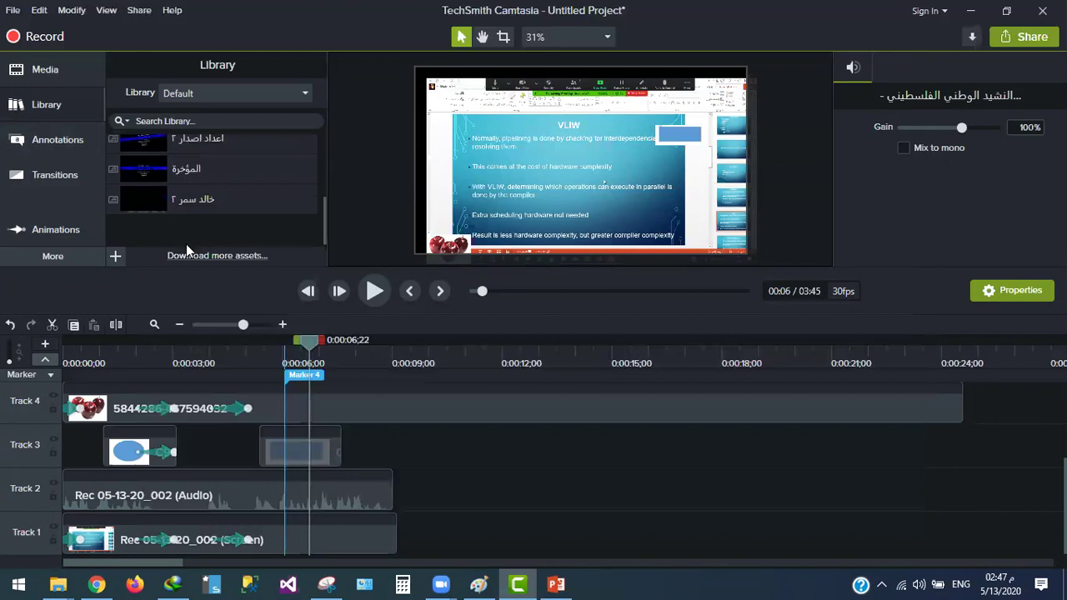
left_click(42, 75)
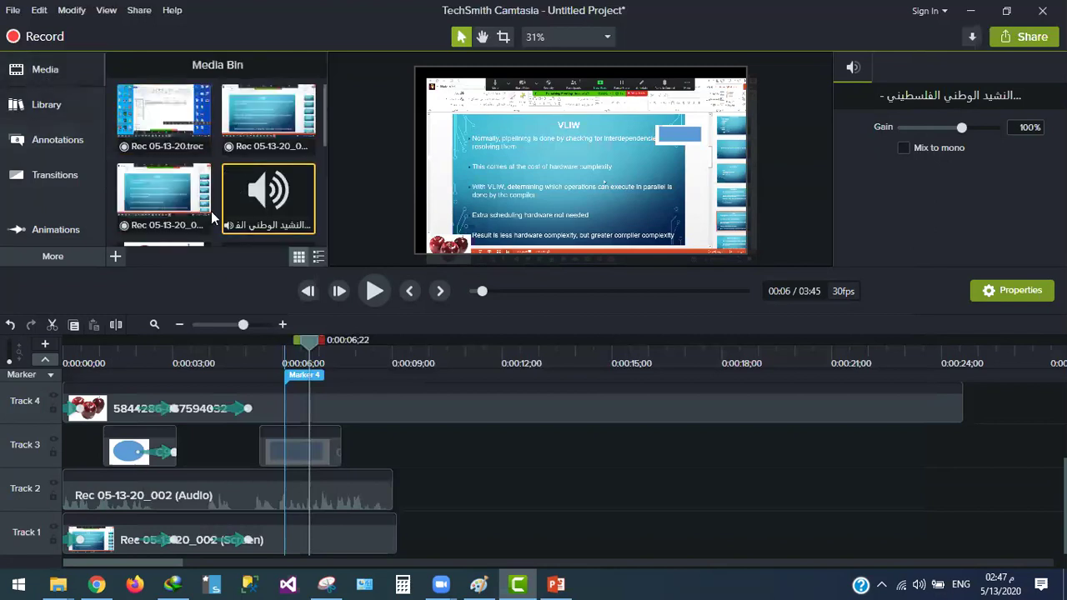
scroll(158, 167, "down", 2)
right_click(153, 215)
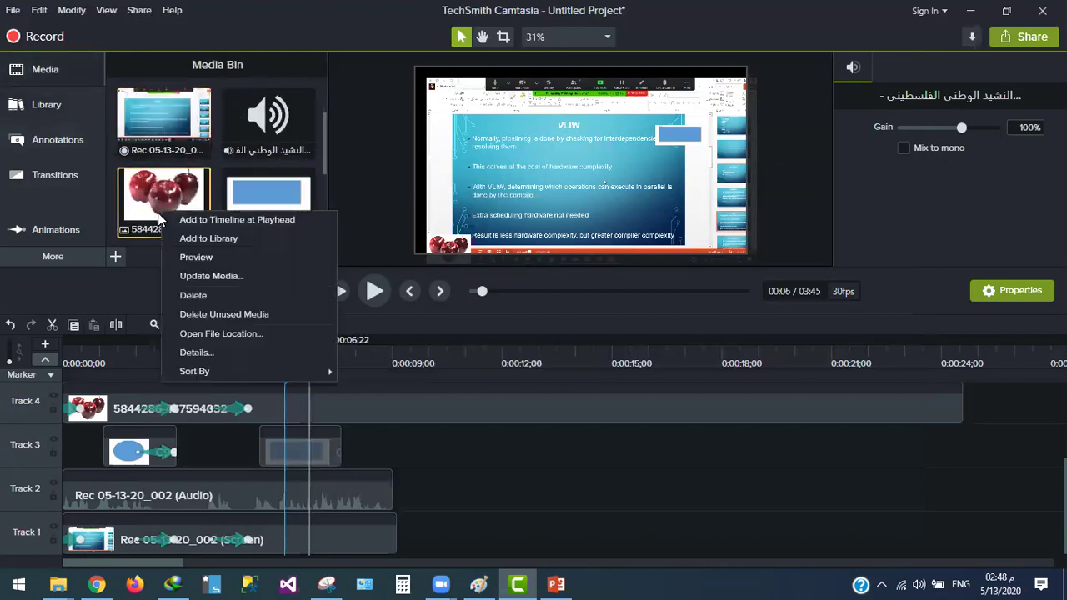
left_click(213, 240)
left_click(532, 282)
left_click(536, 300)
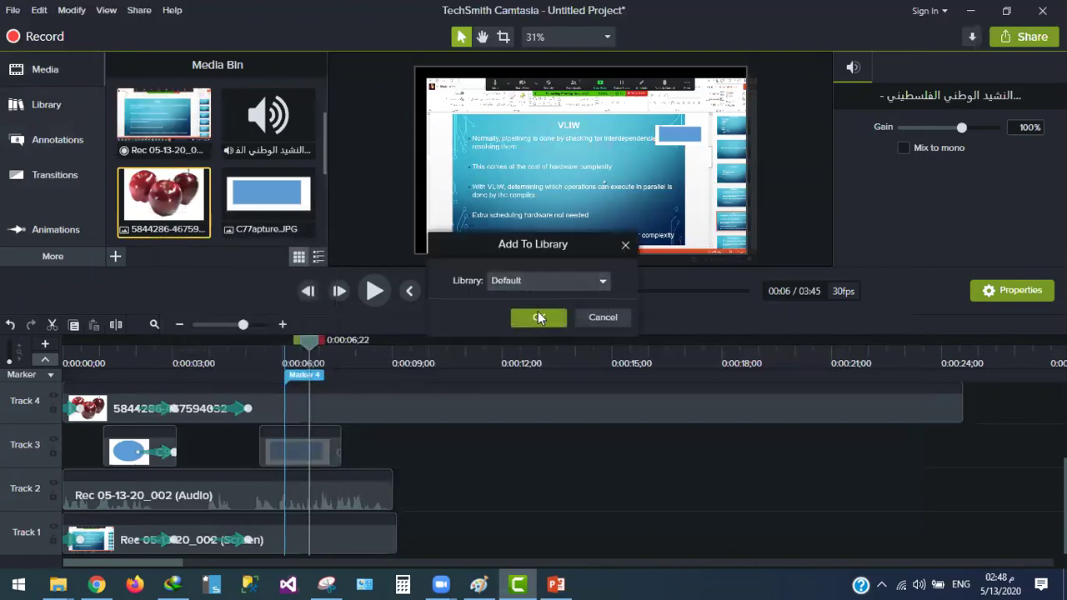
left_click(538, 317)
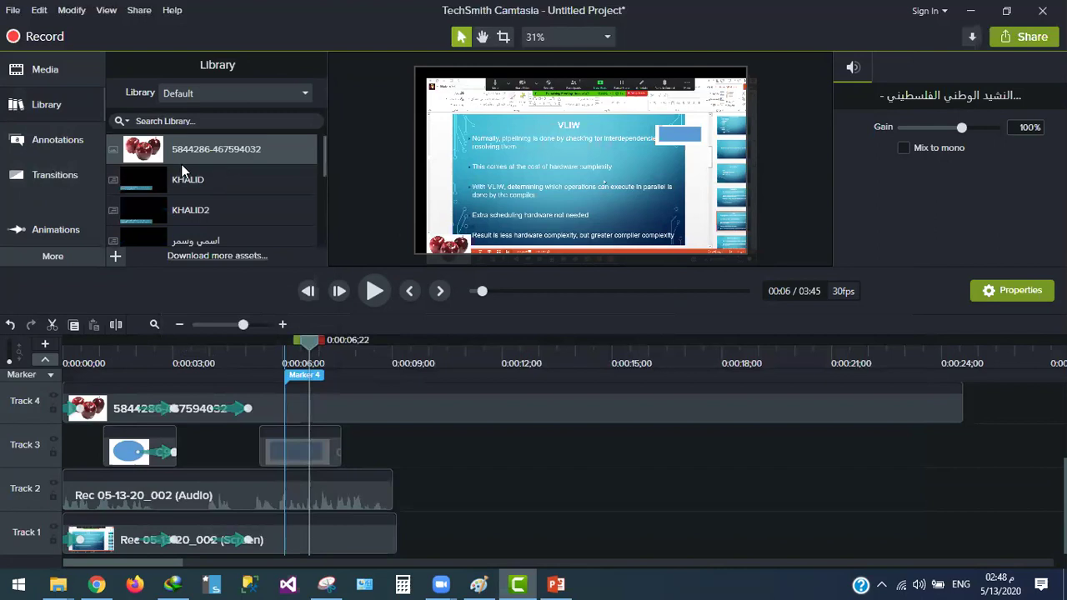
Add the red speech bubble callout from the Basic style over the slide's upper middle at 0:00:06,22
left_click(49, 134)
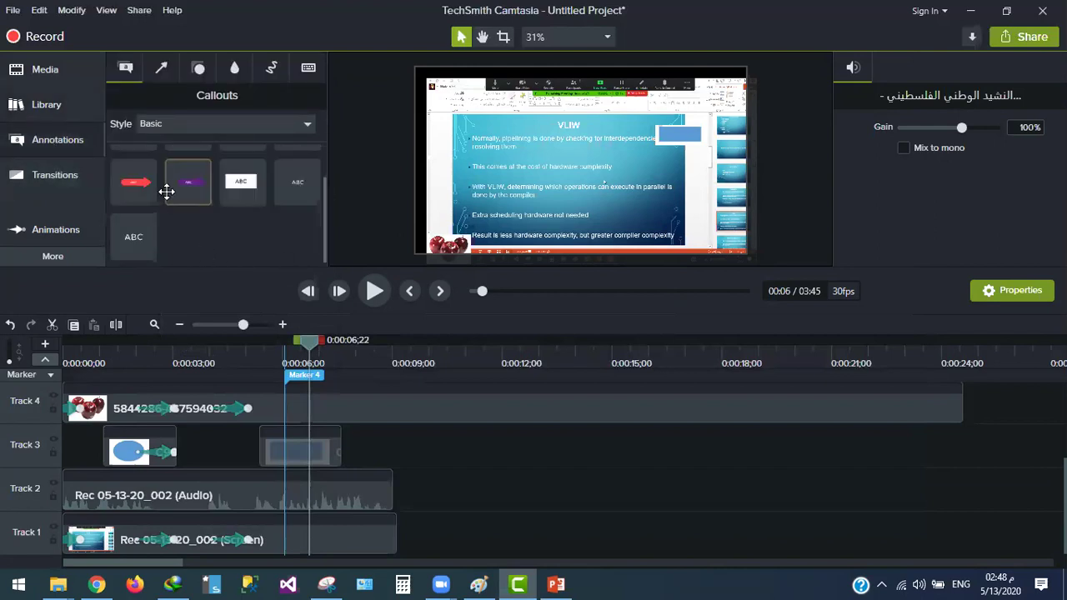
scroll(167, 192, "up", 2)
mouse_move(188, 172)
left_mouse_down()
mouse_move(489, 171)
mouse_move(512, 183)
mouse_move(417, 125)
mouse_move(190, 166)
left_mouse_up()
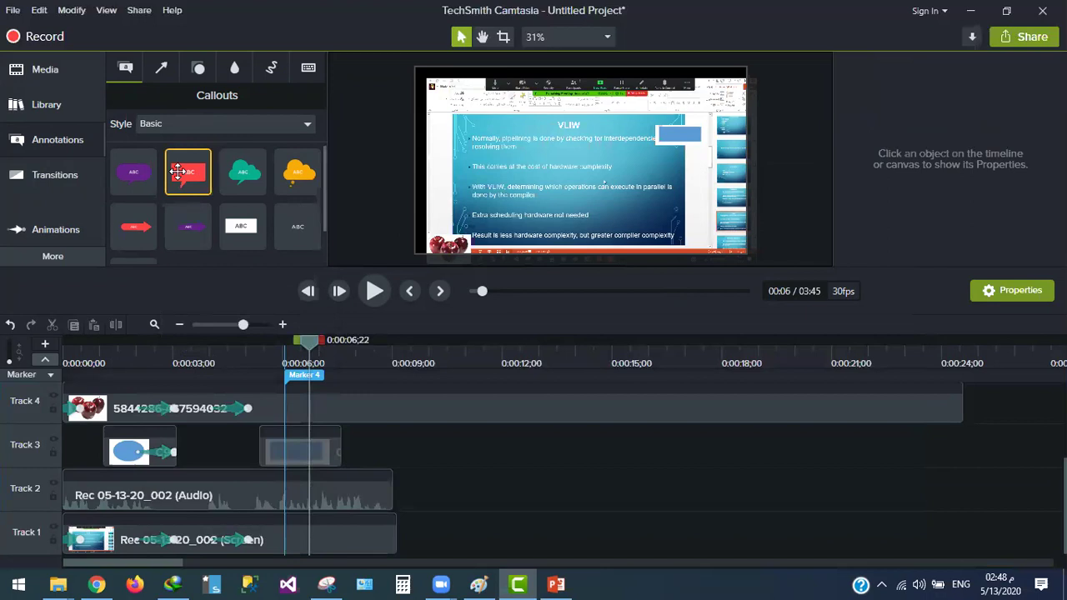
mouse_move(182, 195)
left_mouse_down()
mouse_move(190, 175)
mouse_move(305, 150)
mouse_move(461, 185)
mouse_move(574, 173)
left_mouse_up()
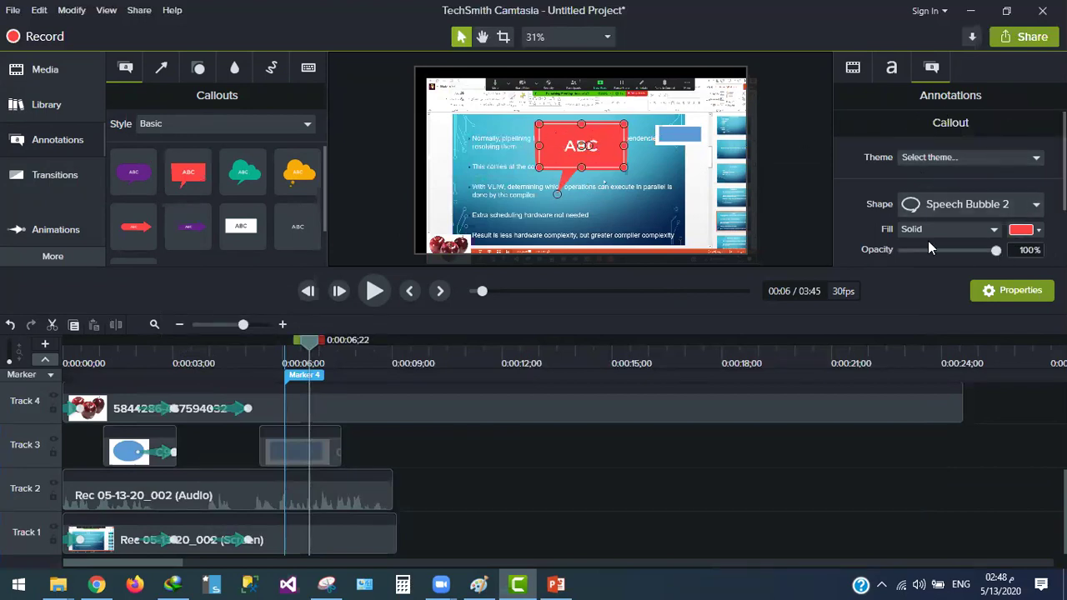
Set the callout's solid fill to bright red #F30E0E and change its shape to Thought Bubble 2
left_click(962, 155)
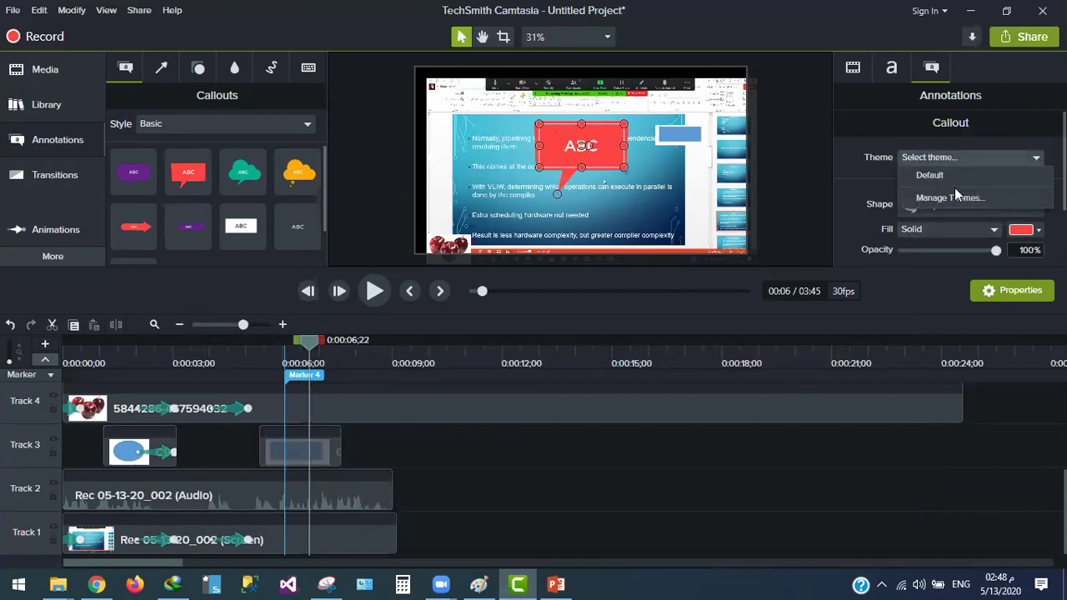
left_click(853, 139)
left_click(1019, 230)
left_click(977, 345)
left_click_drag(961, 350, 888, 308)
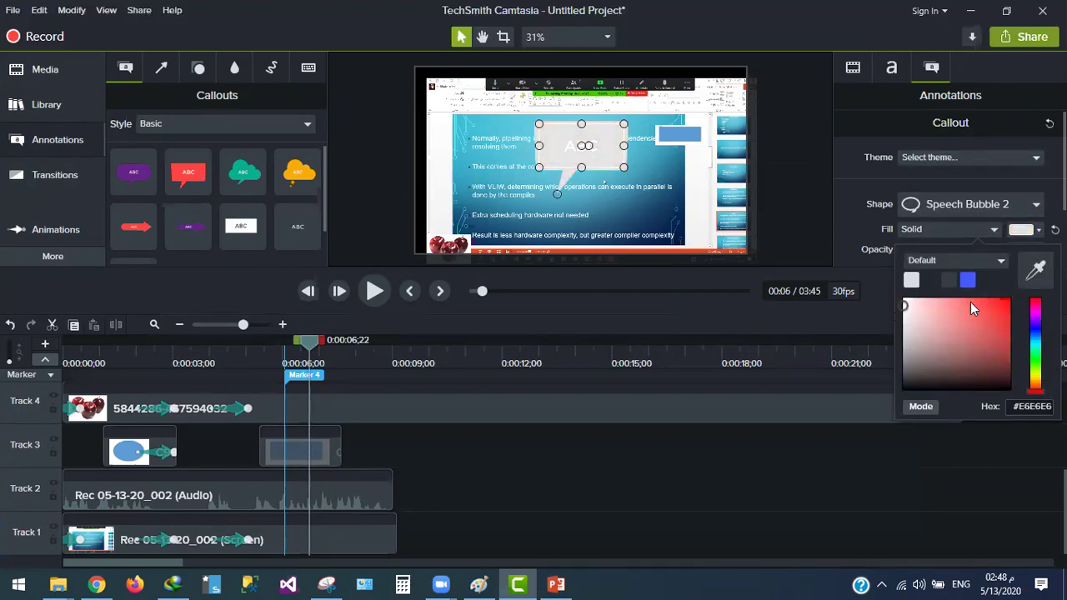
left_click_drag(972, 309, 1005, 307)
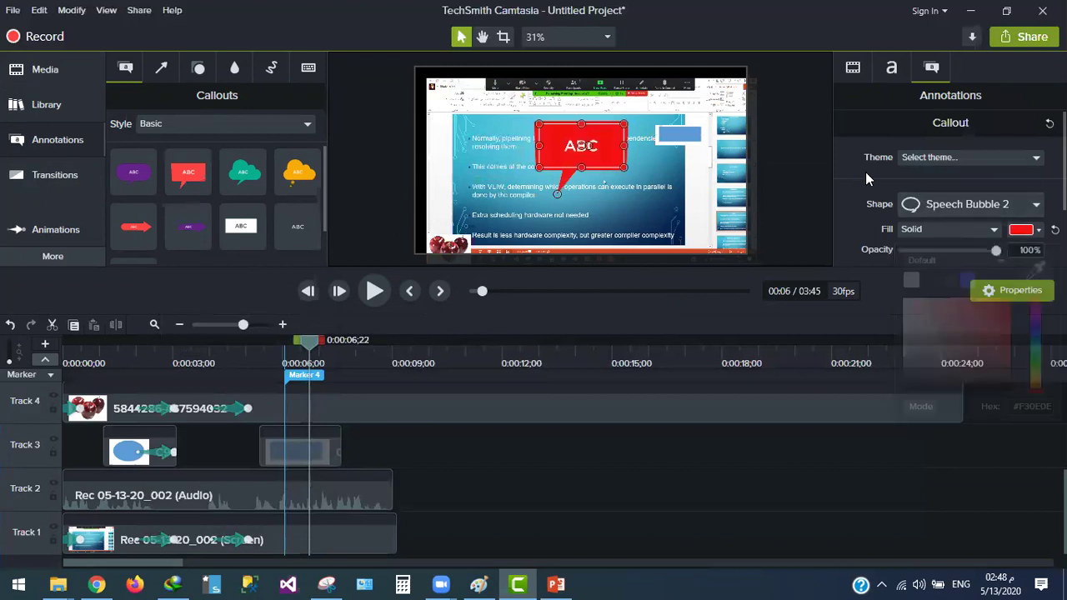
left_click(965, 209)
left_click(946, 311)
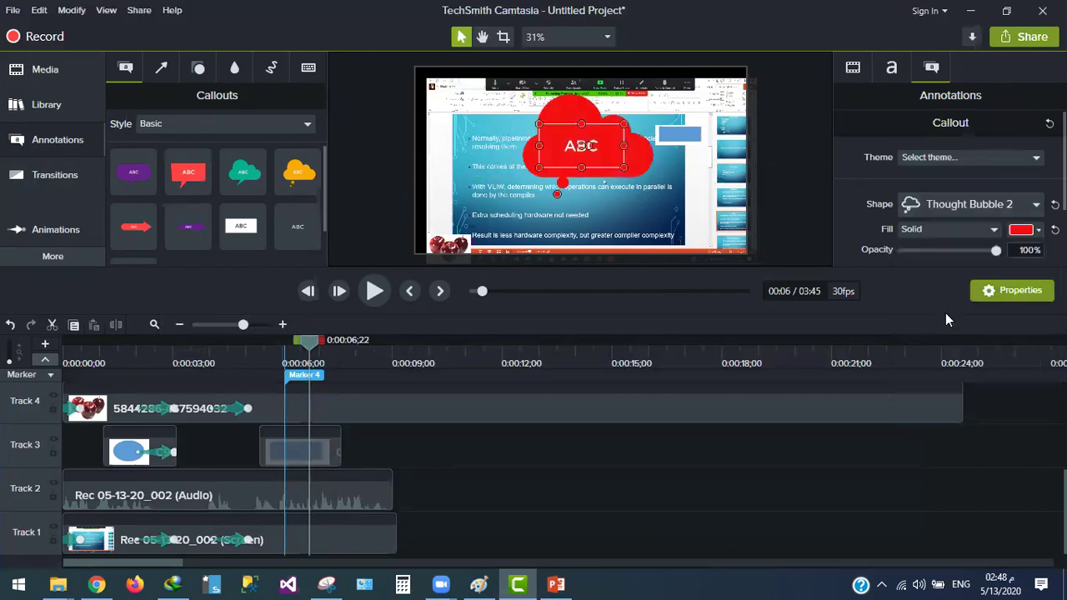
Give the thought bubble callout a dashed outline in the Default theme's blue
scroll(867, 205, "down", 2)
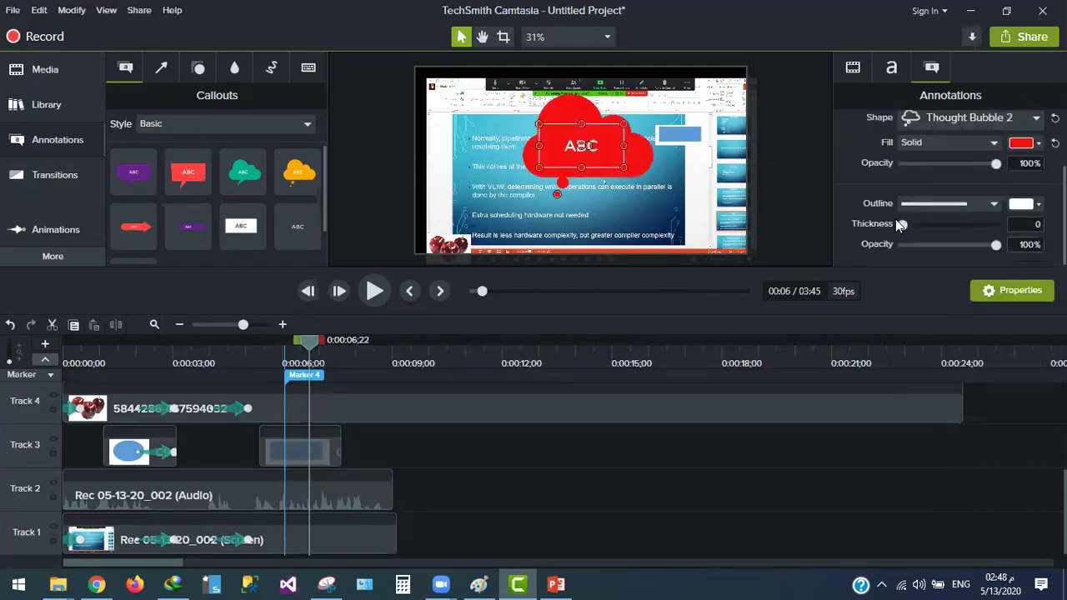
left_click(987, 207)
left_click(957, 266)
left_click(1023, 203)
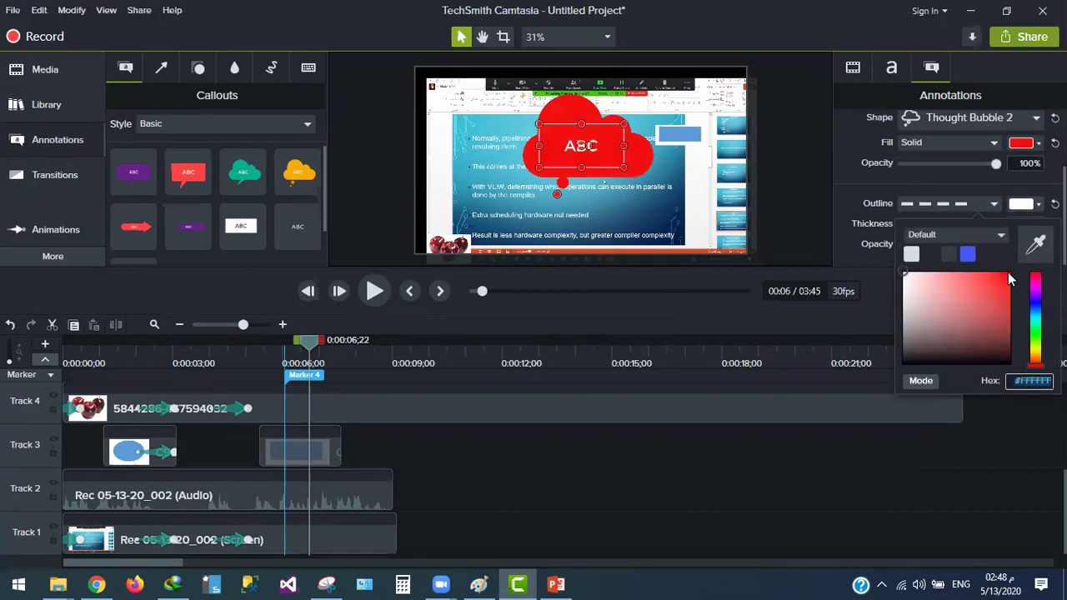
left_click(972, 255)
scroll(902, 170, "up", 2)
scroll(904, 170, "down", 2)
scroll(910, 173, "up", 2)
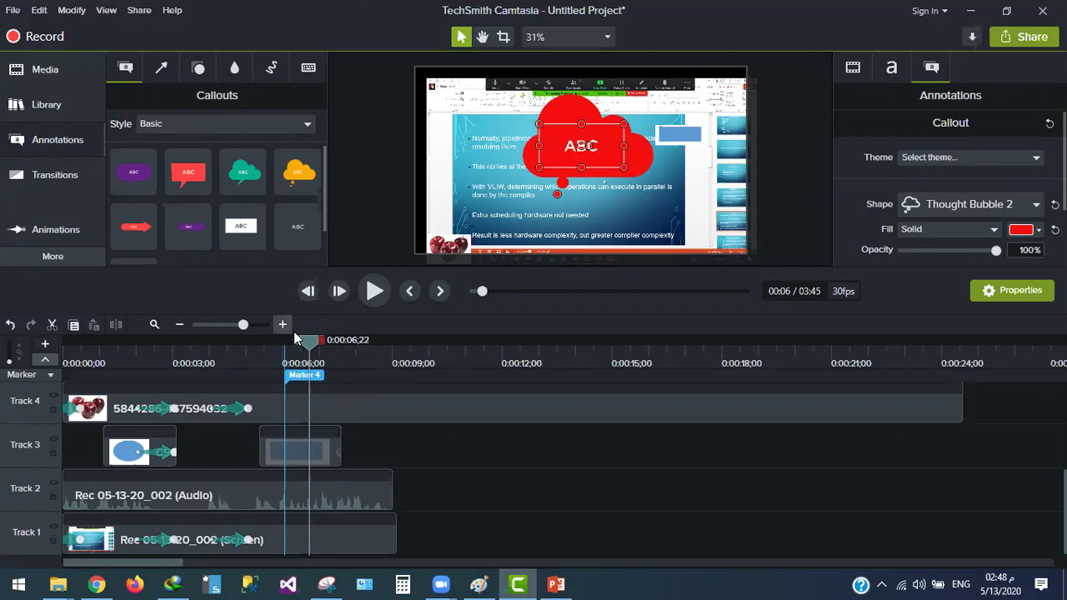
Add the purple text arrow callout over the zoomed slide at 0:00:03,26 and look through its text and annotation properties
left_click_drag(305, 345, 204, 340)
left_click_drag(188, 226, 466, 184)
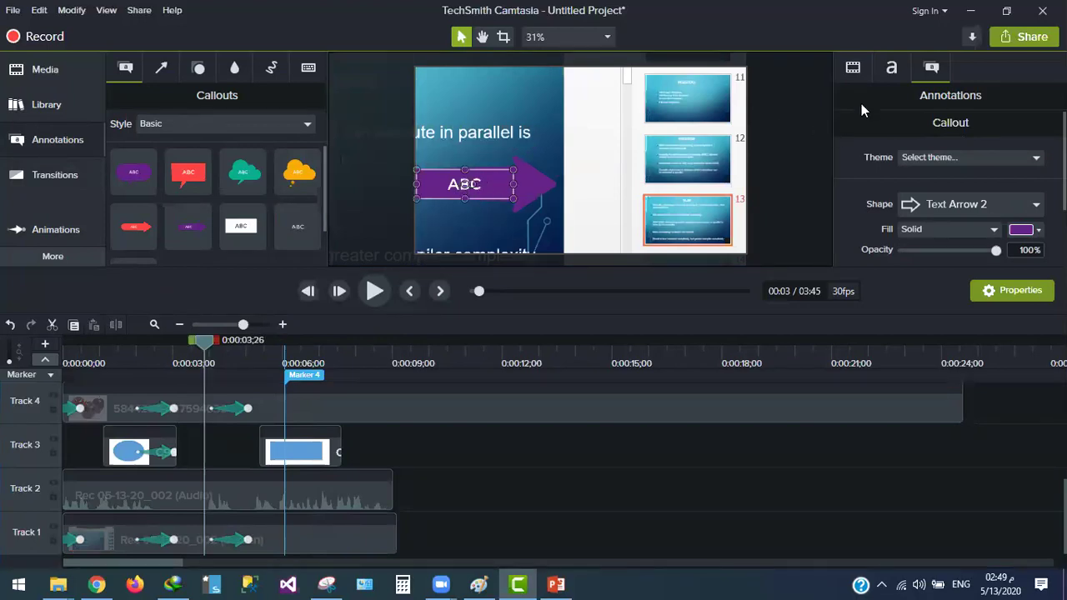
left_click(896, 71)
left_click(926, 70)
left_click(891, 70)
left_click(926, 72)
scroll(949, 171, "down", 3)
scroll(939, 211, "up", 3)
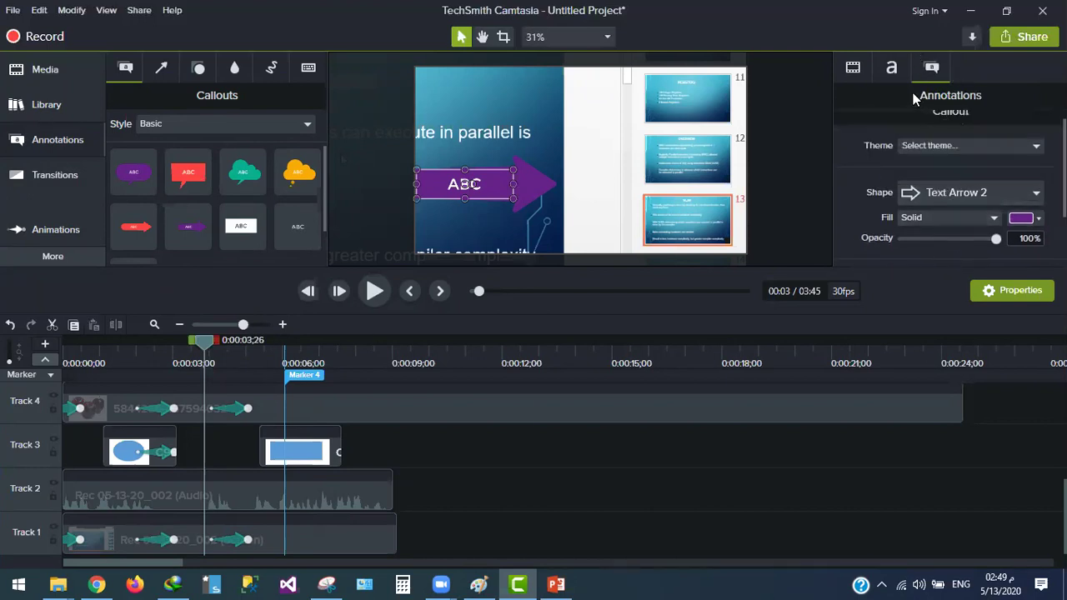
Set the purple arrow callout's font size to 90 and check its scale, opacity and rotation properties
left_click(891, 70)
scroll(935, 150, "down", 4)
scroll(938, 181, "up", 4)
left_click_drag(928, 197, 934, 198)
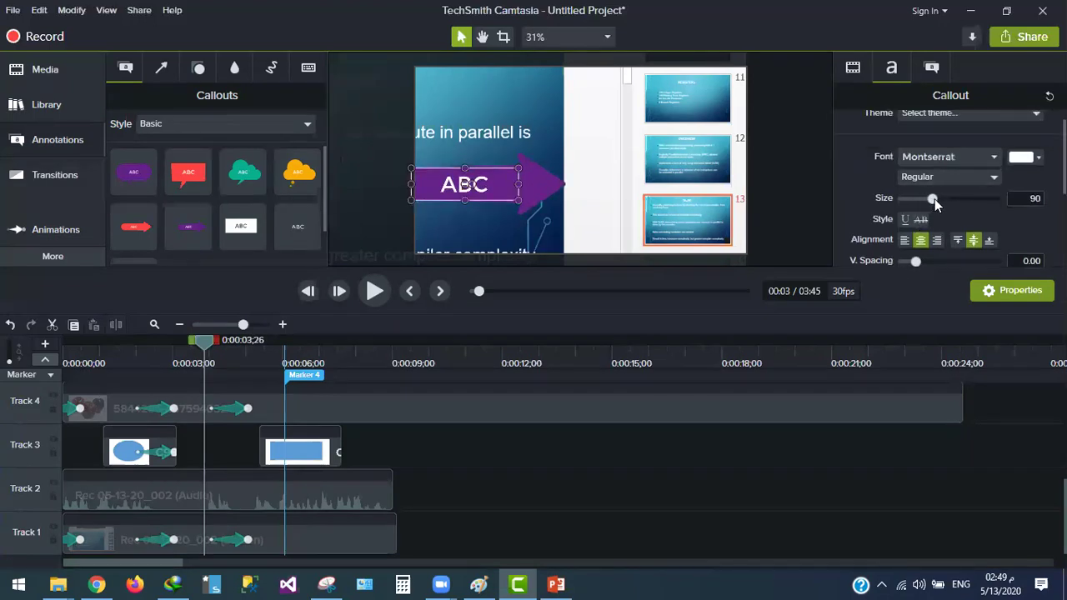
left_click(867, 75)
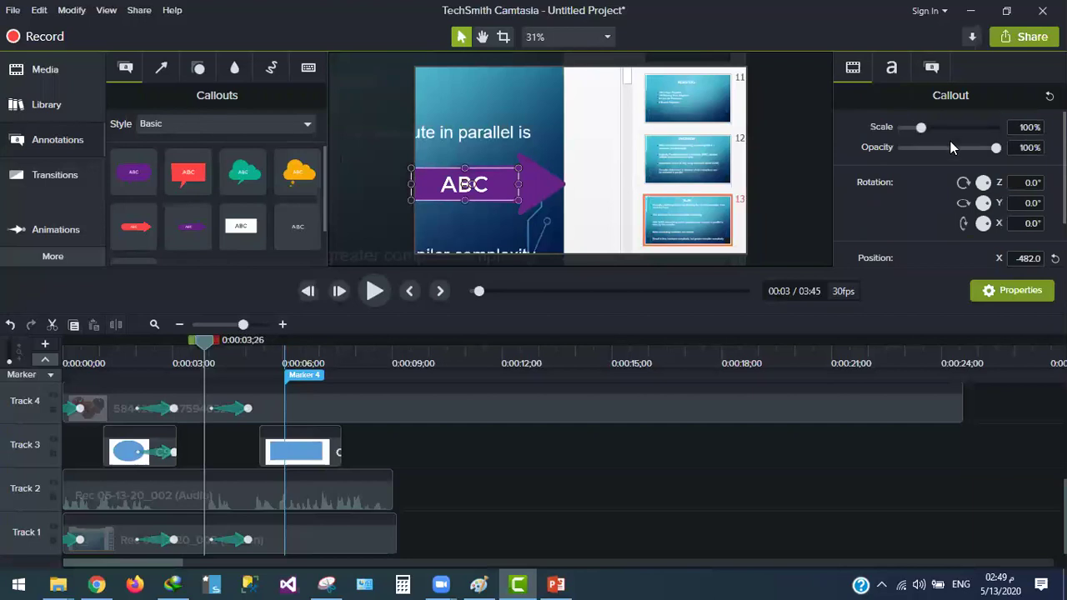
scroll(951, 145, "down", 1)
scroll(955, 145, "up", 1)
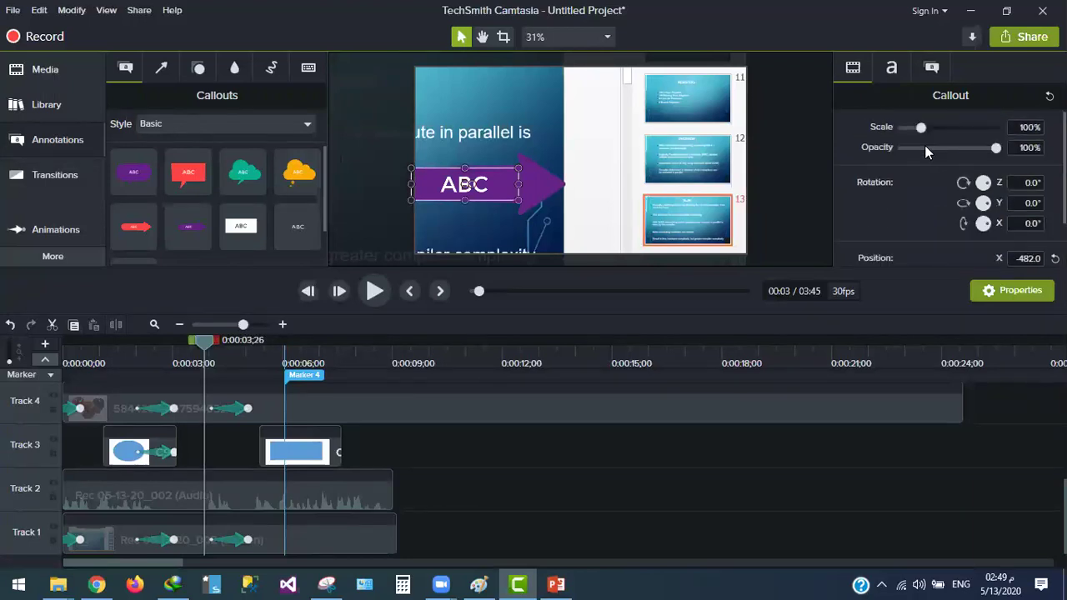
Replace the purple arrow callout's placeholder text with the person's first name in lowercase Latin letters
left_click(901, 75)
double_click(478, 182)
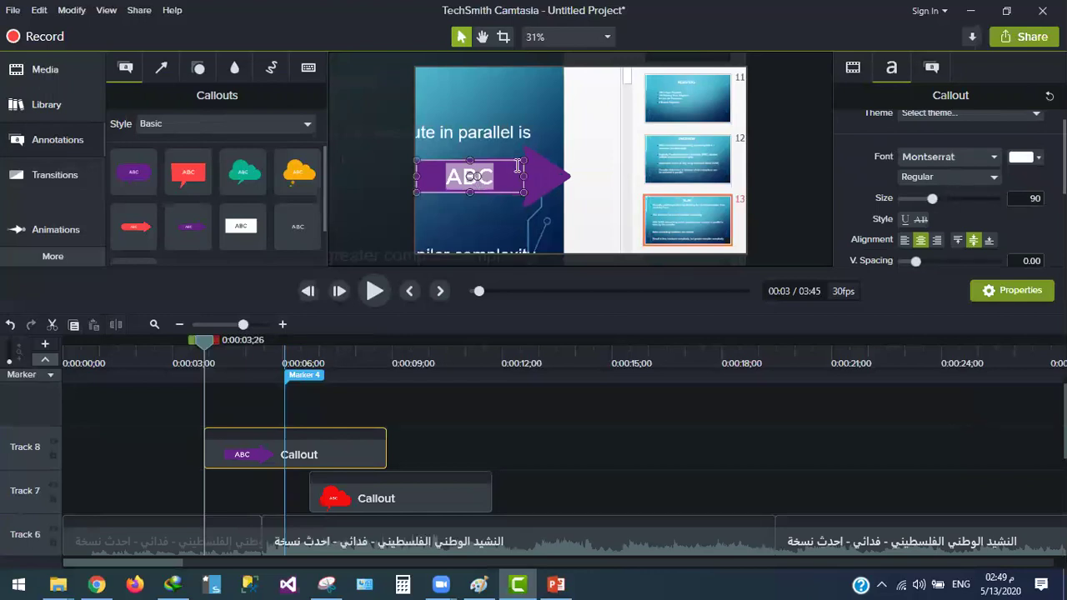
type("ohg]")
key("BackSpace")
key("BackSpace")
key("BackSpace")
key("BackSpace")
type("khalid")
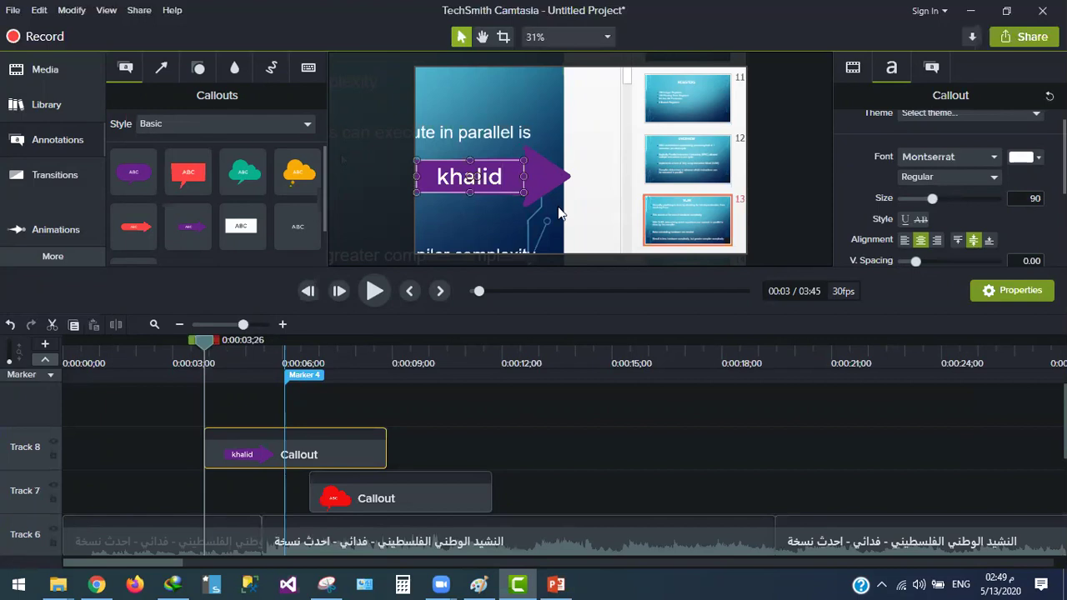
left_click(581, 221)
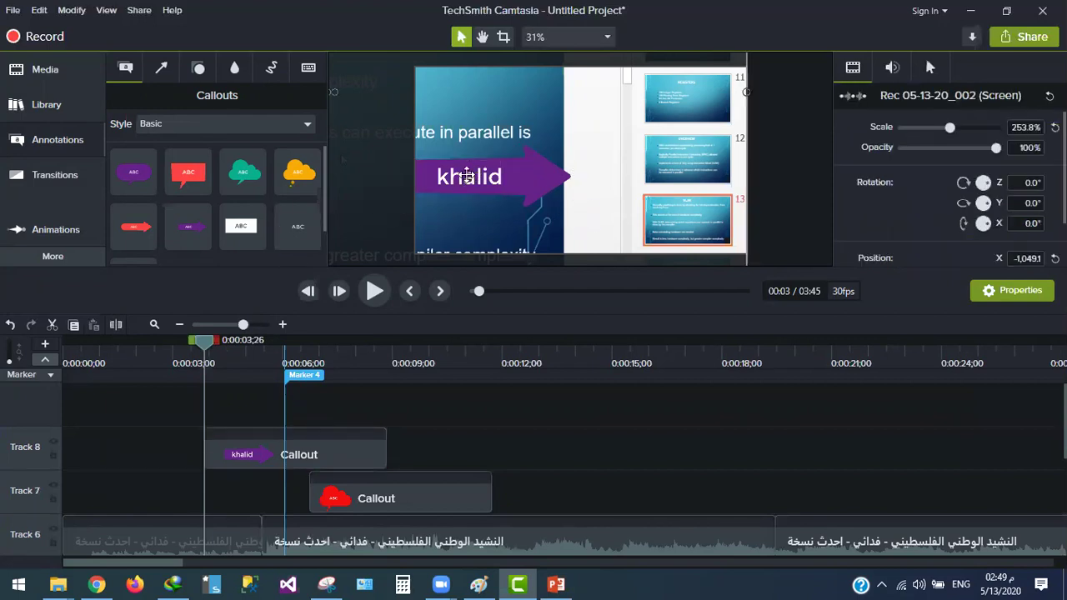
Replace the red thought bubble's text with the first name in Arabic at 0:00:07,12 and move the bubble toward the slide's upper right
left_click(469, 172)
left_click(412, 492)
left_click(333, 355)
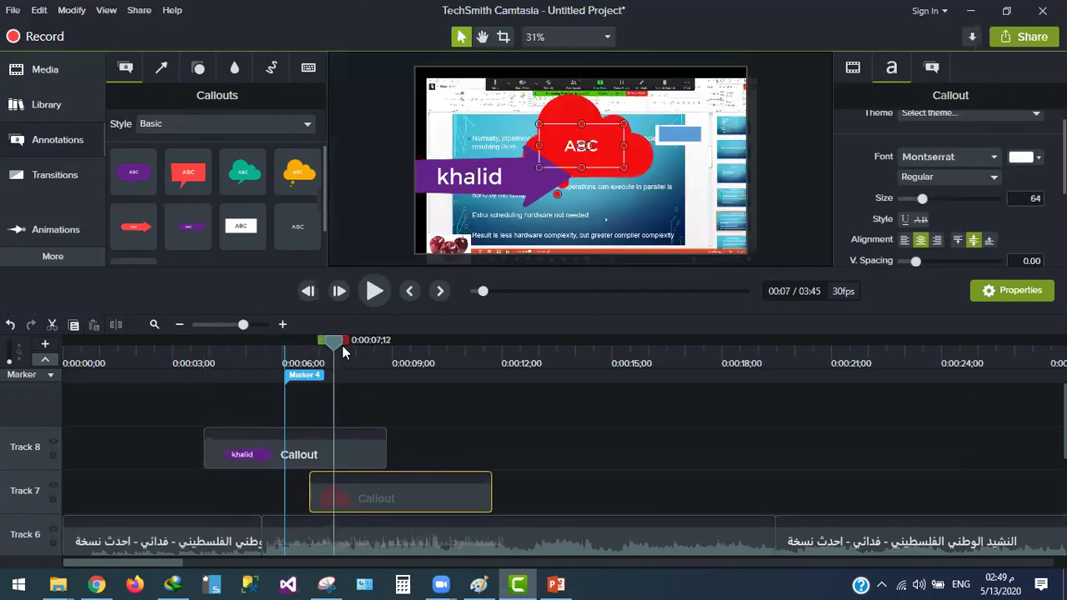
double_click(565, 151)
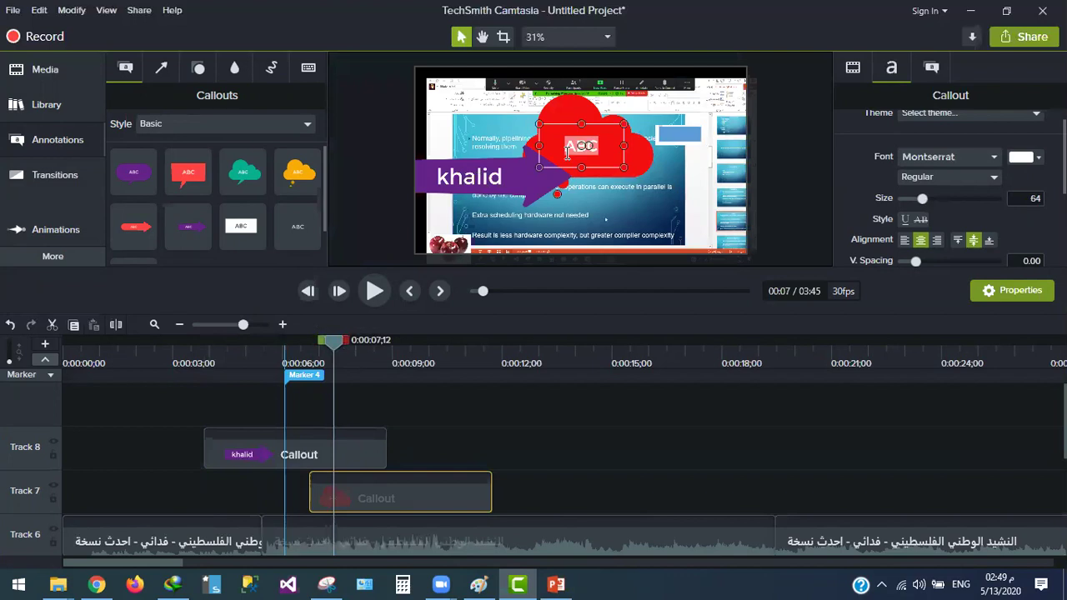
key("alt+shift")
type("خالد")
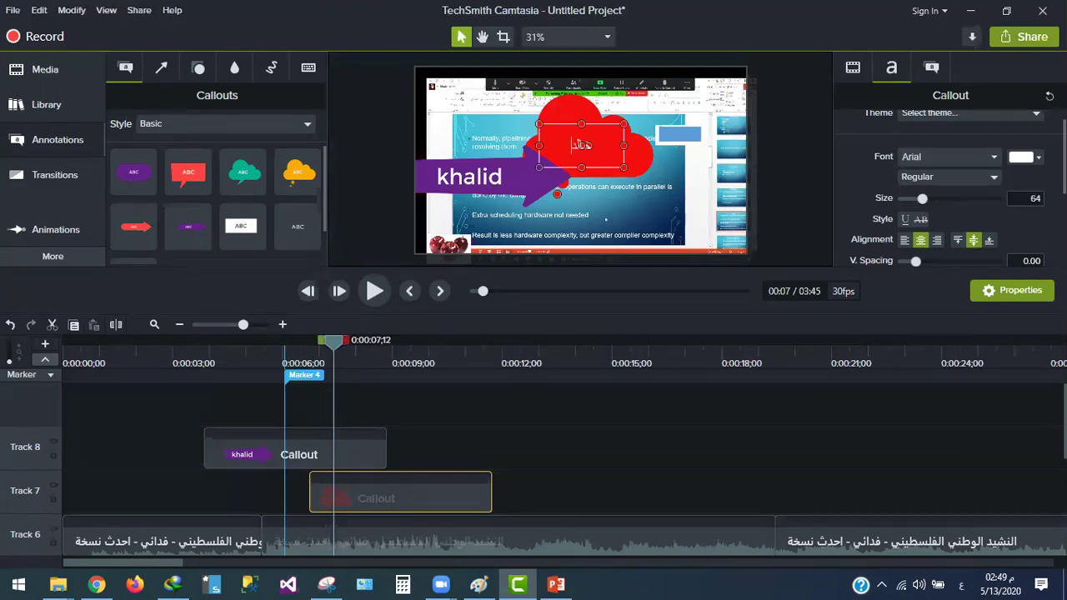
left_click(635, 218)
left_click(586, 142)
left_click_drag(572, 142, 614, 138)
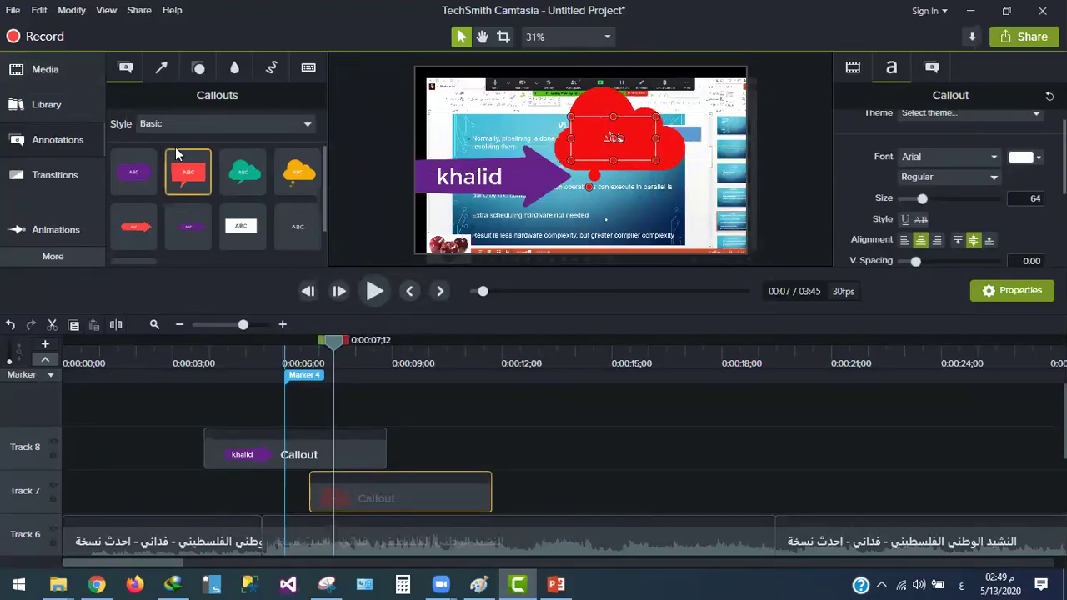
Examine the callouts of all styles and the available arrows and lines
scroll(213, 169, "down", 2)
left_click(282, 125)
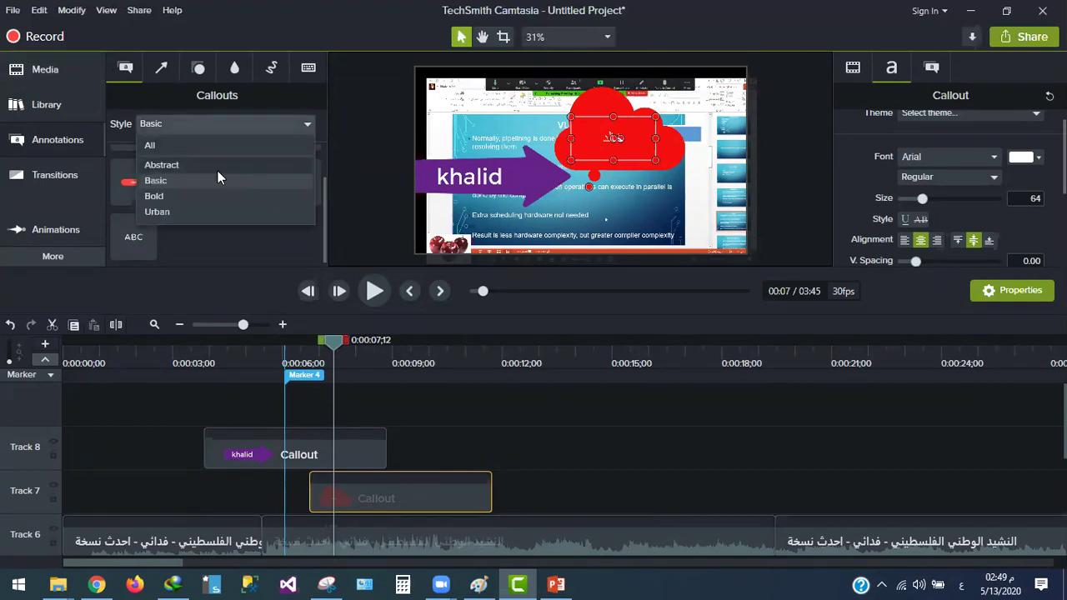
left_click(218, 146)
scroll(210, 195, "down", 4)
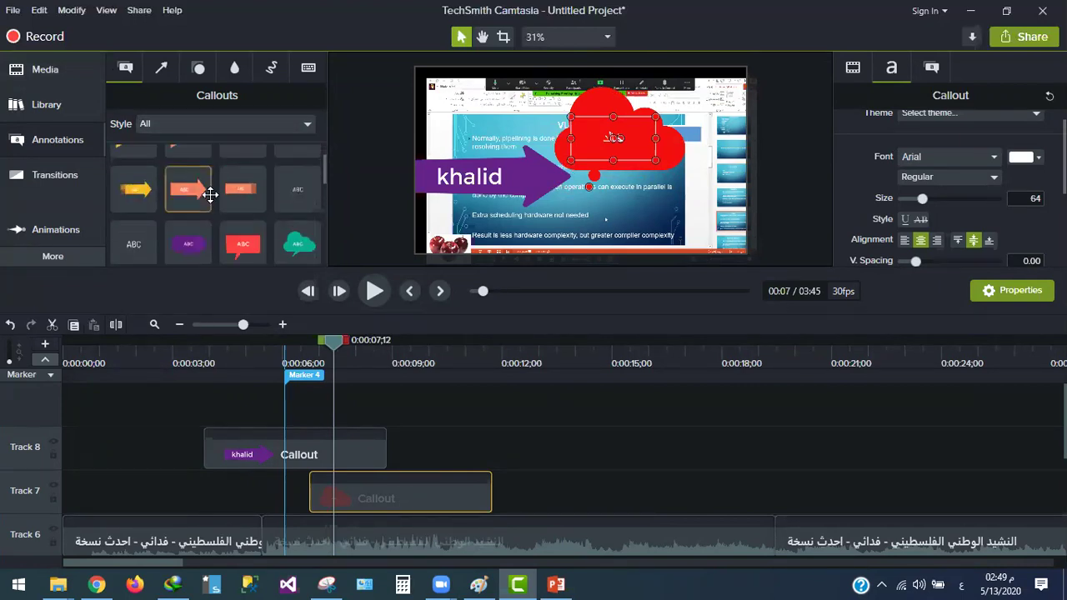
scroll(212, 196, "down", 2)
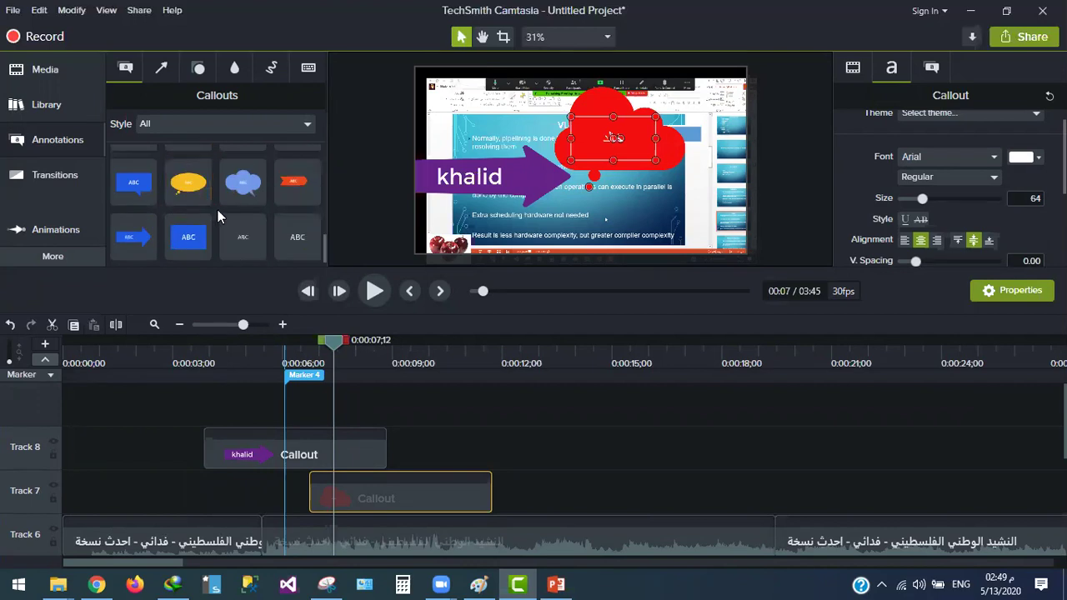
left_click(158, 69)
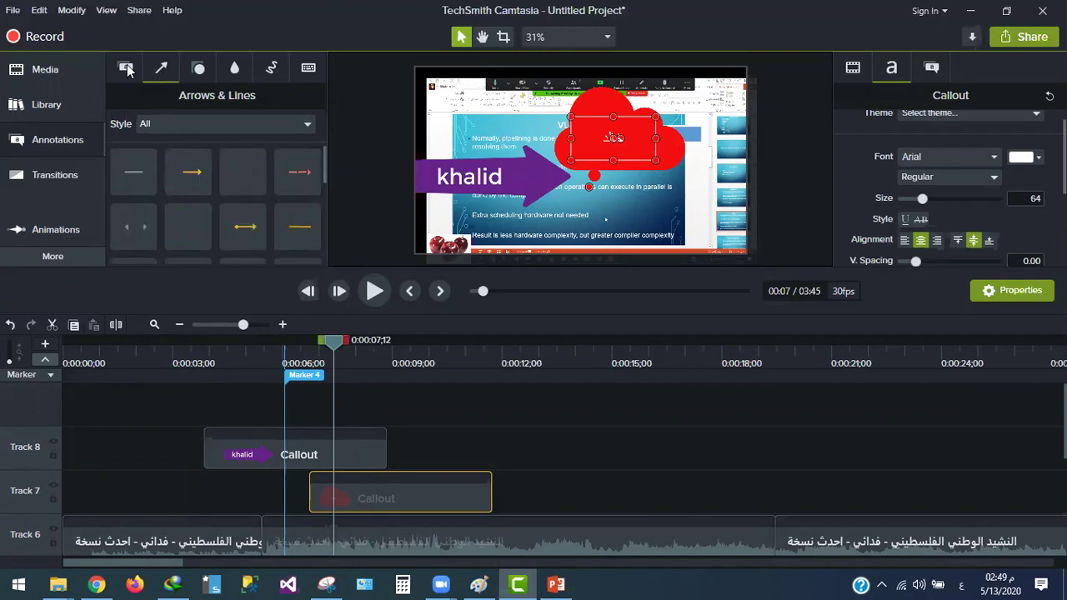
left_click(127, 70)
scroll(213, 182, "up", 4)
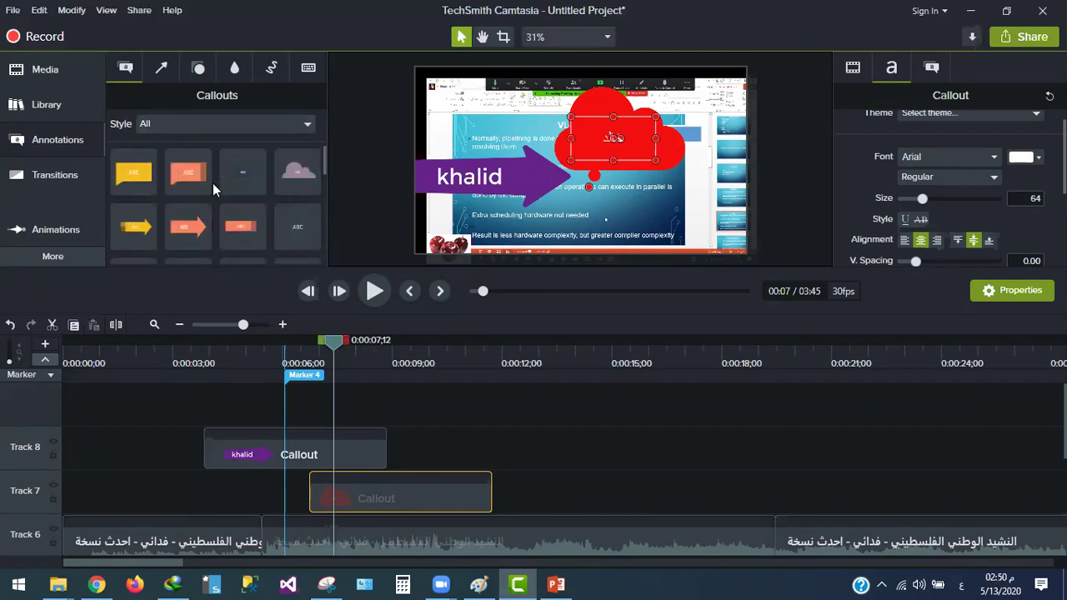
left_click(159, 70)
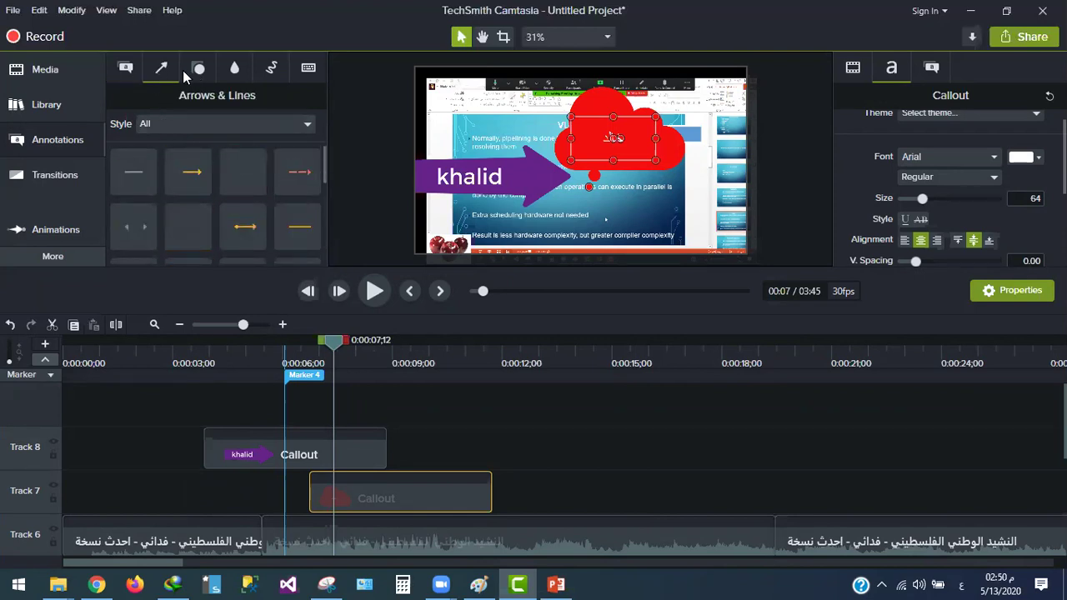
scroll(211, 173, "down", 5)
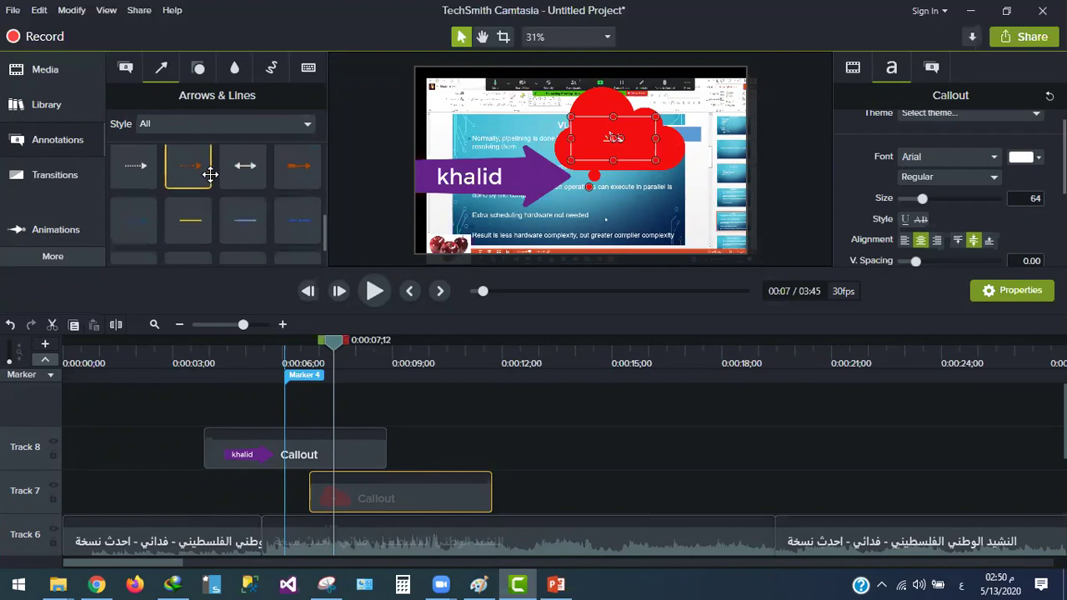
scroll(222, 205, "up", 5)
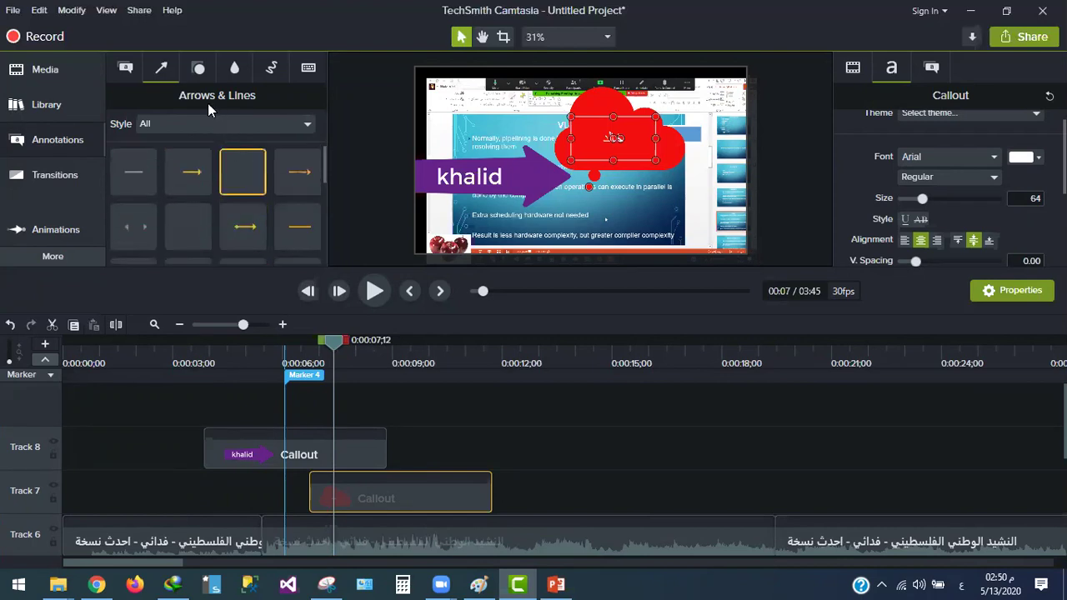
Add the green octagon shape to the slide's lower right, below the thought bubble, at 0:00:07,12
left_click(198, 68)
scroll(279, 185, "down", 1)
scroll(279, 188, "up", 1)
left_click_drag(243, 223, 663, 207)
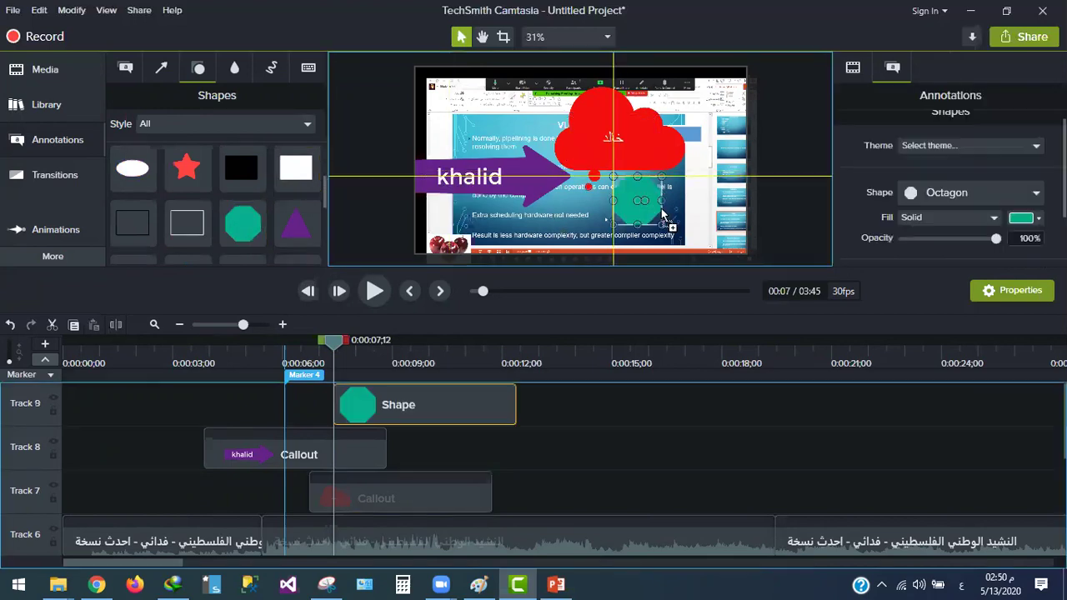
Realign the screen recording with the canvas and place a blur annotation over the purple arrow callout's text
left_click(236, 70)
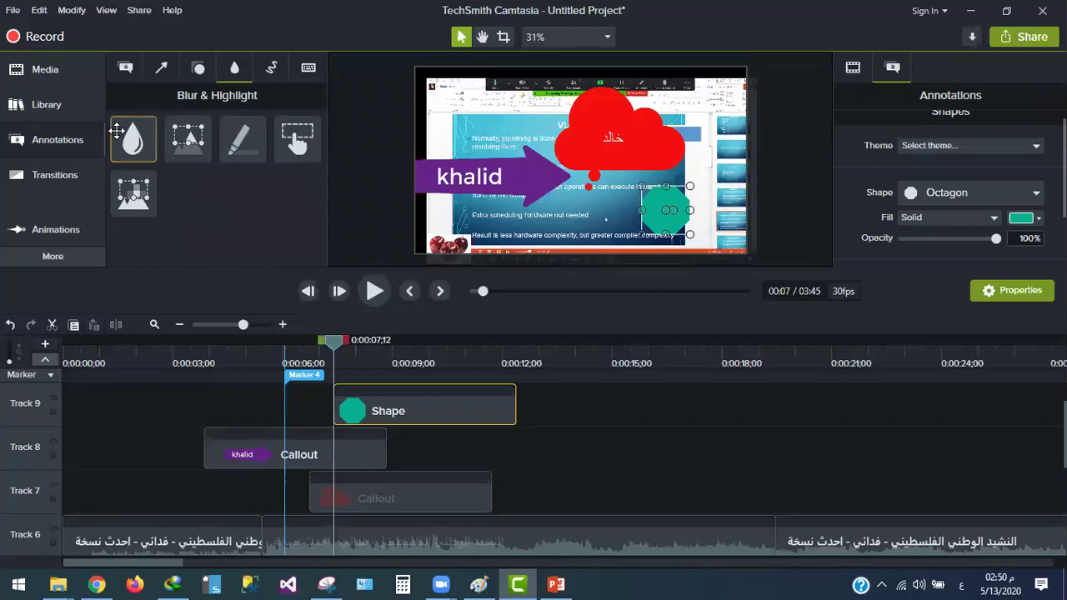
left_click(485, 117)
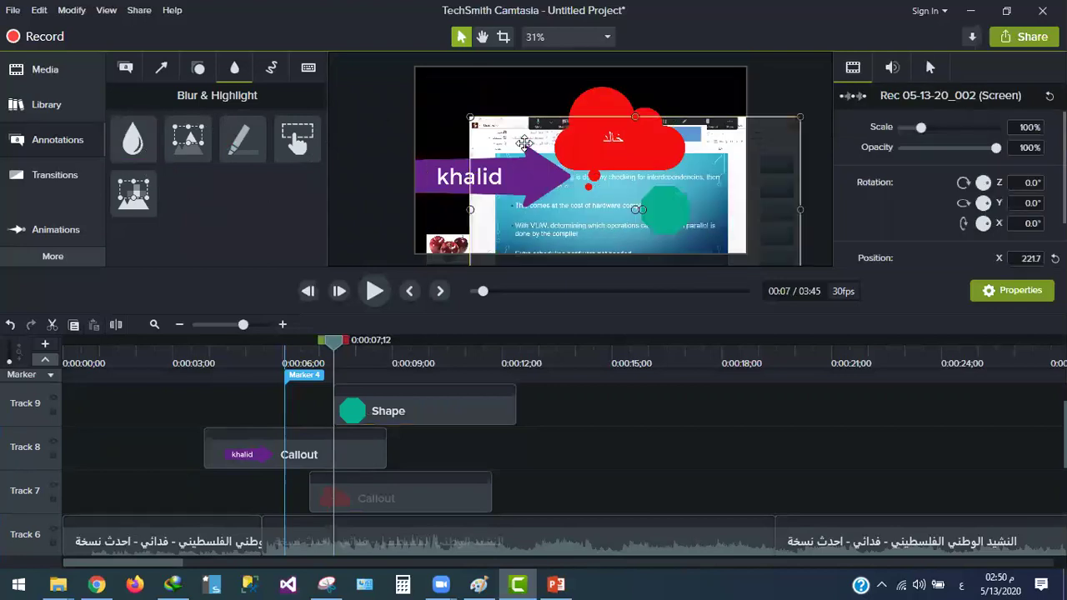
mouse_move(133, 138)
left_mouse_down()
mouse_move(499, 121)
mouse_move(491, 106)
mouse_move(556, 145)
left_mouse_up()
left_click_drag(507, 115, 484, 127)
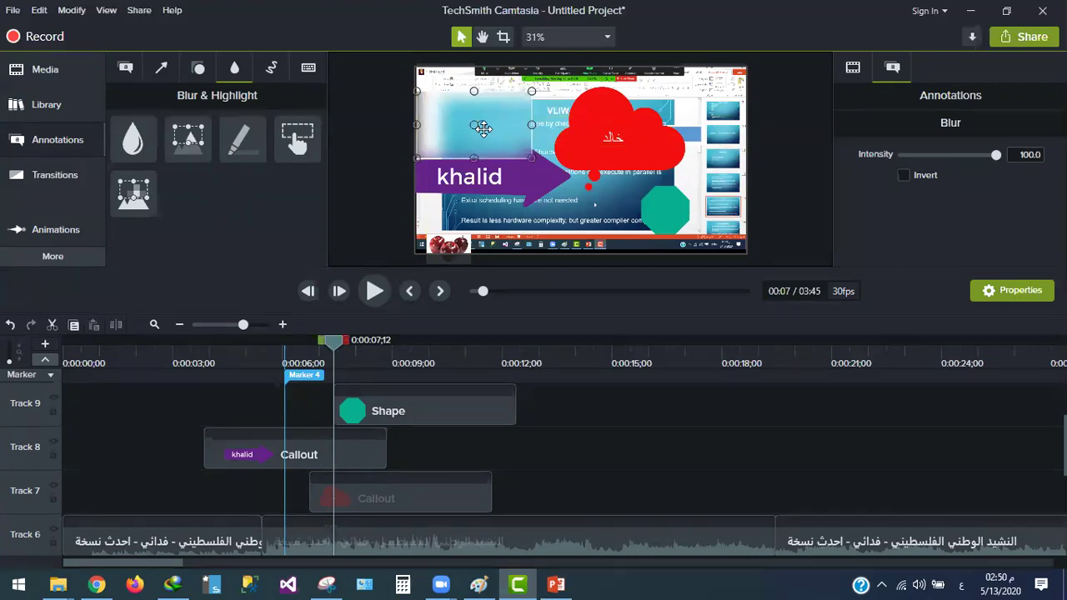
left_click_drag(471, 136, 459, 158)
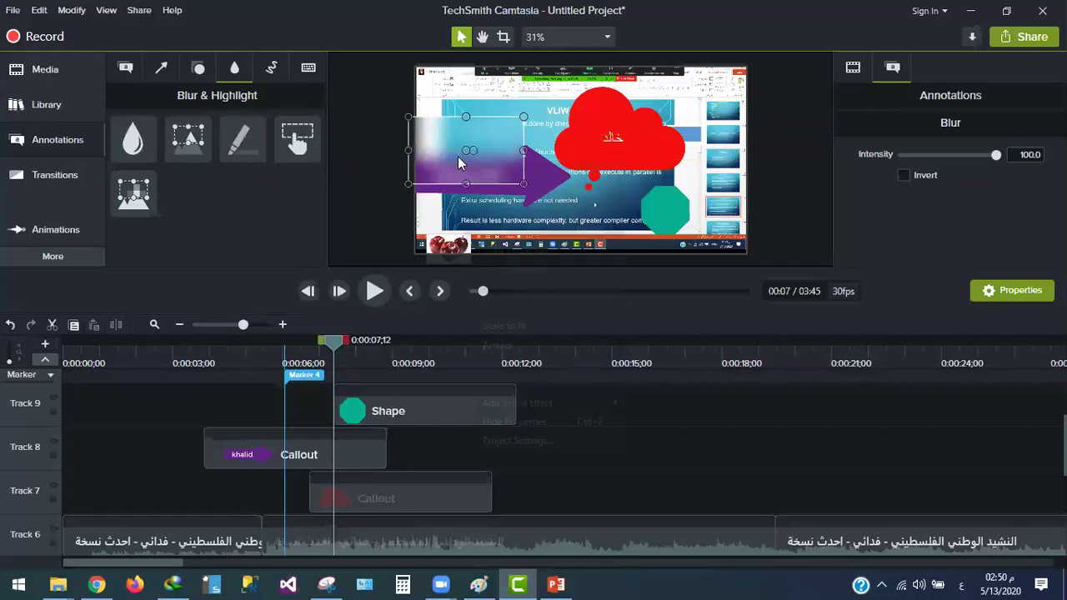
Remove the blur from the purple arrow callout and place a new blur annotation over the top of the red thought bubble
right_click(464, 161)
left_click(490, 175)
mouse_move(133, 140)
left_mouse_down()
mouse_move(383, 109)
mouse_move(511, 129)
left_mouse_up()
left_click_drag(533, 123, 604, 107)
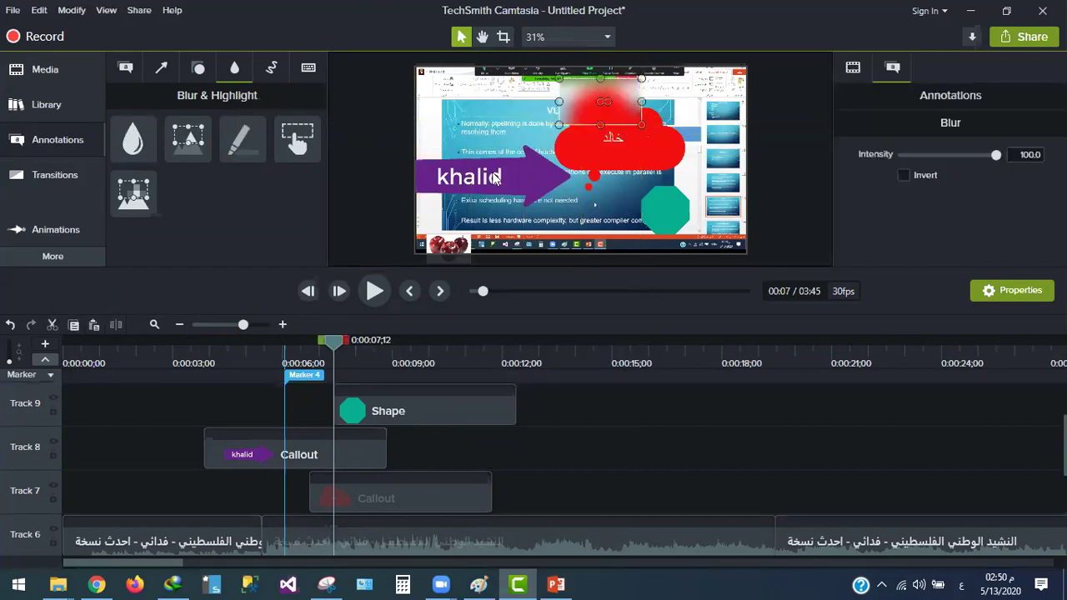
Place spotlight, highlight and pixelate annotations over the head of the purple arrow callout in the slide's centre
left_click(460, 101)
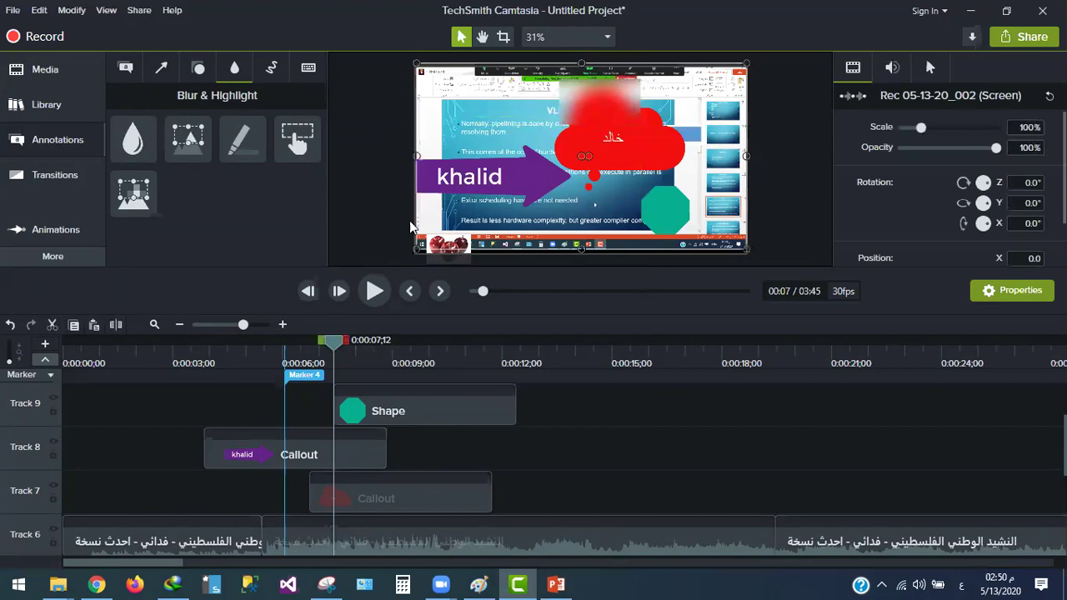
mouse_move(187, 133)
left_mouse_down()
mouse_move(370, 158)
mouse_move(441, 142)
mouse_move(500, 167)
mouse_move(528, 157)
mouse_move(536, 167)
mouse_move(452, 233)
mouse_move(604, 203)
mouse_move(500, 171)
mouse_move(528, 202)
mouse_move(489, 131)
mouse_move(534, 135)
mouse_move(492, 125)
mouse_move(471, 180)
mouse_move(566, 175)
left_mouse_up()
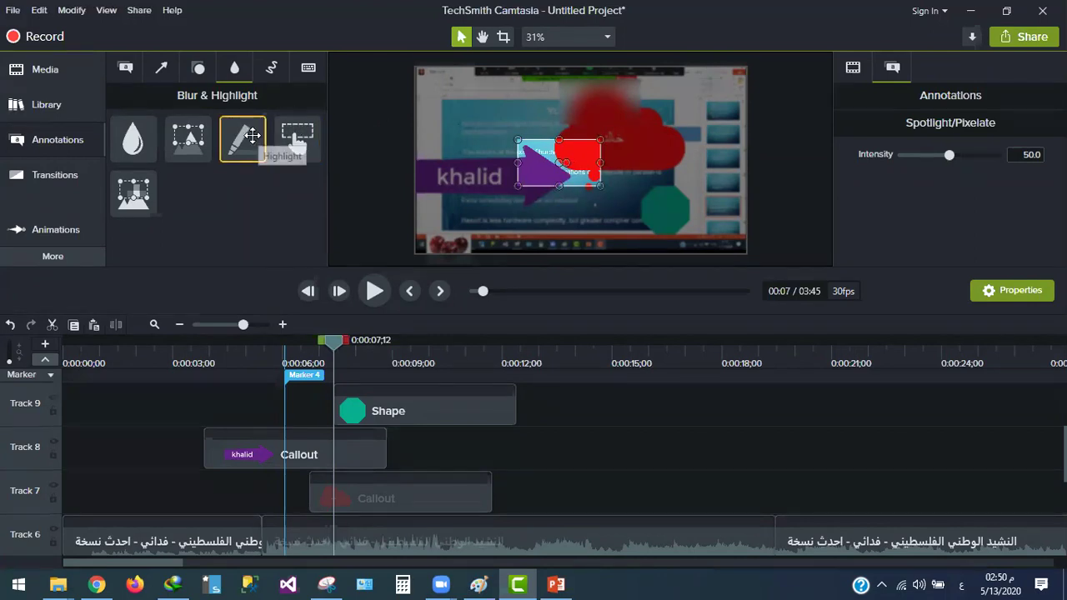
mouse_move(297, 138)
left_mouse_down()
mouse_move(426, 117)
mouse_move(564, 142)
mouse_move(554, 165)
left_mouse_up()
mouse_move(441, 157)
left_mouse_down()
mouse_move(442, 166)
mouse_move(398, 159)
mouse_move(441, 160)
left_mouse_up()
mouse_move(133, 191)
left_mouse_down()
mouse_move(490, 121)
mouse_move(534, 154)
mouse_move(531, 127)
mouse_move(475, 126)
mouse_move(460, 172)
mouse_move(441, 180)
mouse_move(528, 169)
left_mouse_up()
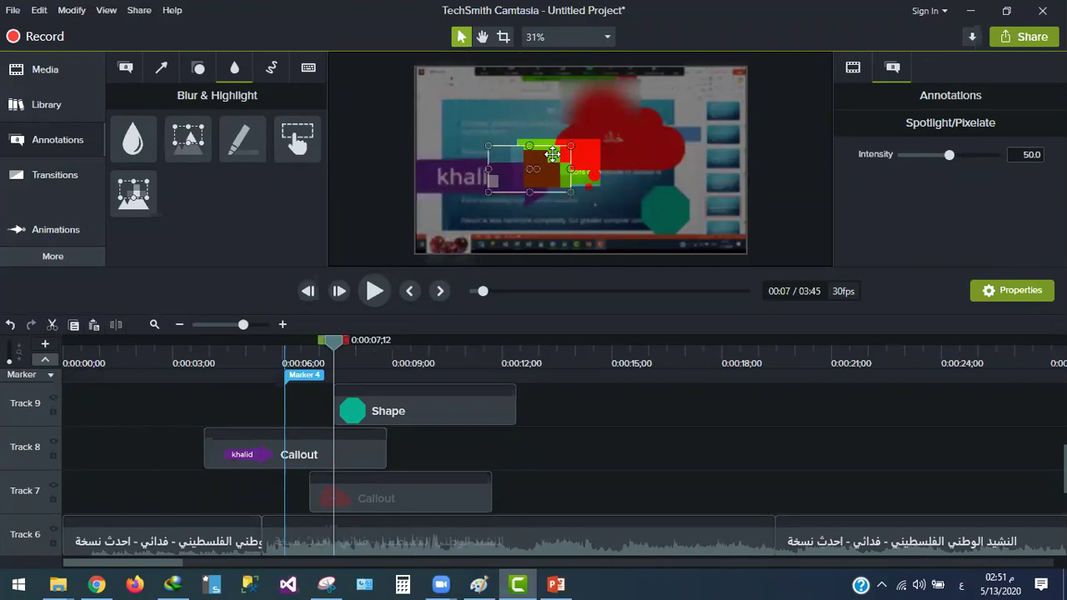
Remove the highlight and spotlight annotations from the canvas, leaving the pixelate annotation selected
left_click(589, 155)
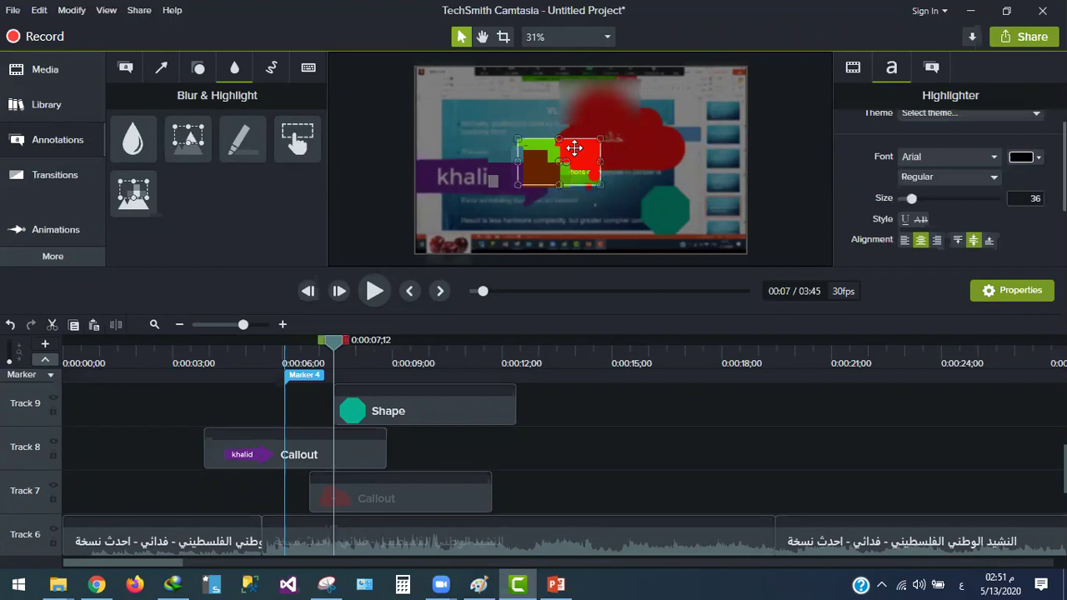
left_click(572, 152)
left_click(572, 148)
left_click(550, 158)
left_click(528, 170)
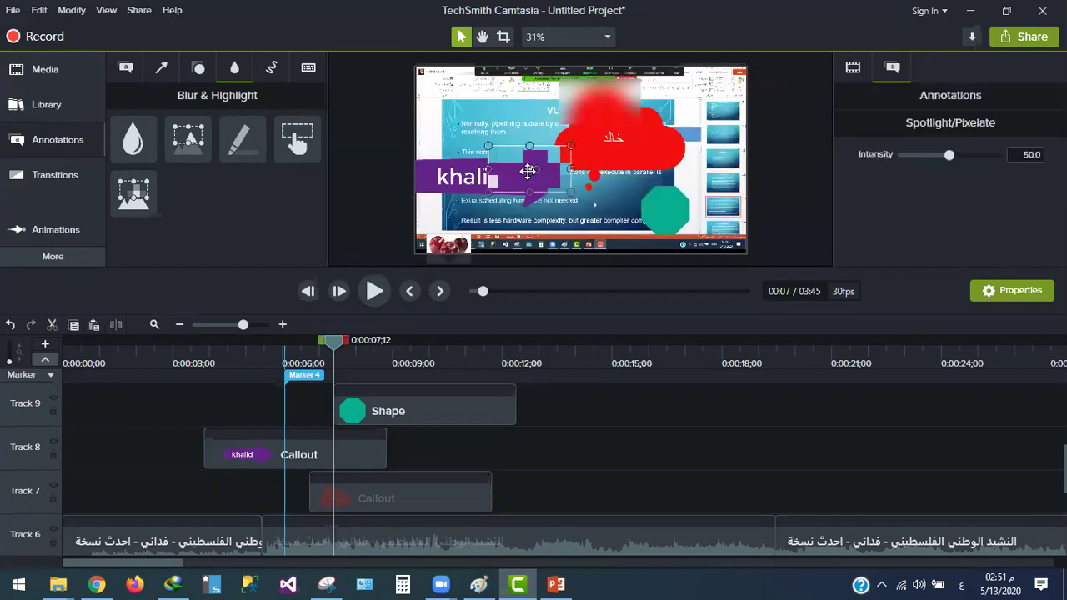
Move the pixelate annotation to the slide's upper-left text and shrink its area
mouse_move(503, 171)
left_mouse_down()
mouse_move(455, 140)
mouse_move(455, 150)
mouse_move(490, 125)
mouse_move(481, 106)
mouse_move(458, 114)
mouse_move(469, 102)
left_mouse_up()
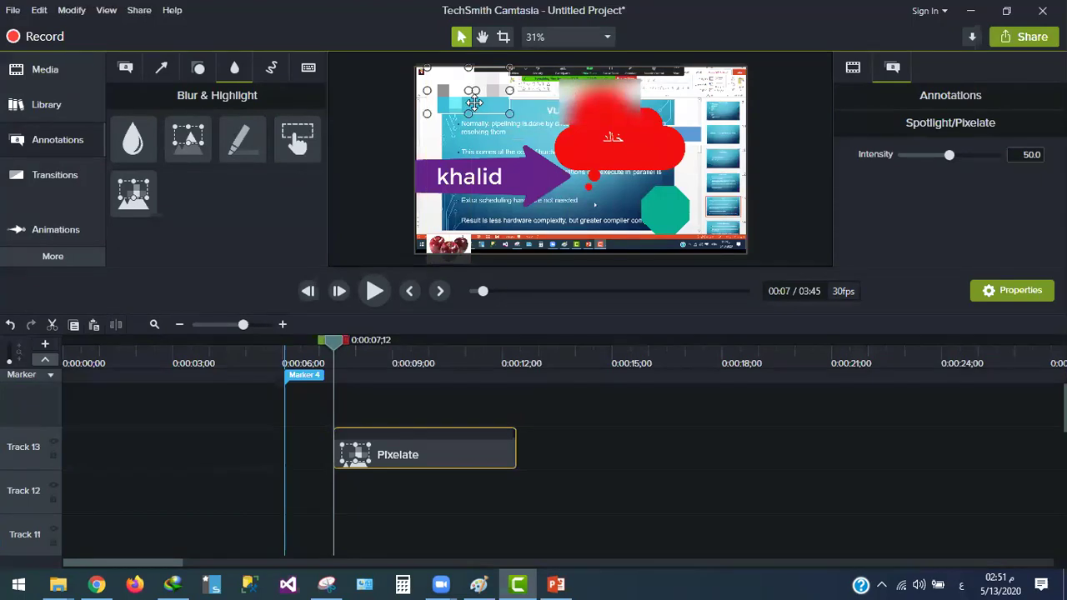
mouse_move(498, 112)
left_mouse_down()
mouse_move(530, 145)
mouse_move(481, 130)
mouse_move(601, 200)
mouse_move(715, 237)
mouse_move(617, 178)
mouse_move(534, 145)
mouse_move(503, 146)
mouse_move(508, 135)
left_mouse_up()
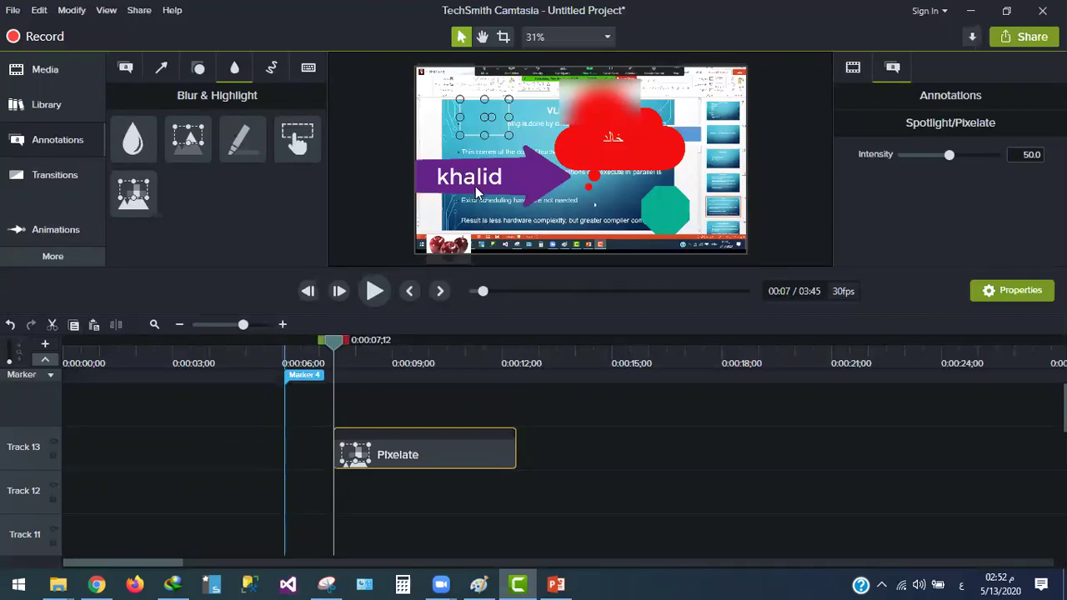
mouse_move(473, 123)
left_mouse_down()
mouse_move(497, 168)
mouse_move(462, 141)
left_mouse_up()
Add a sketch-motion arrow below the red thought bubble, beside the green octagon, at 0:00:07,12
left_click(279, 72)
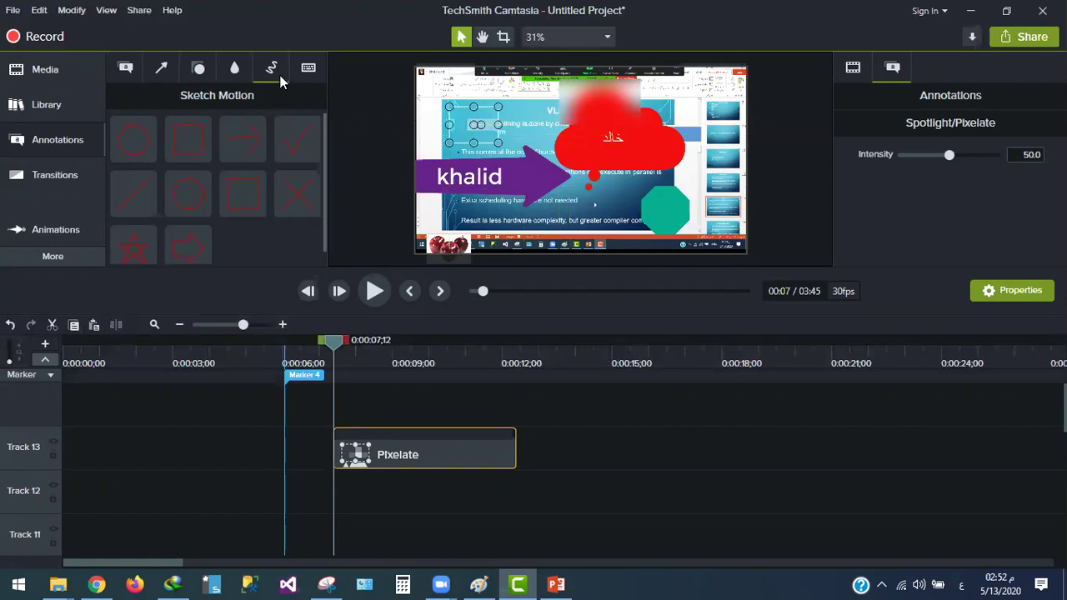
mouse_move(233, 154)
left_mouse_down()
mouse_move(566, 192)
mouse_move(591, 213)
left_mouse_up()
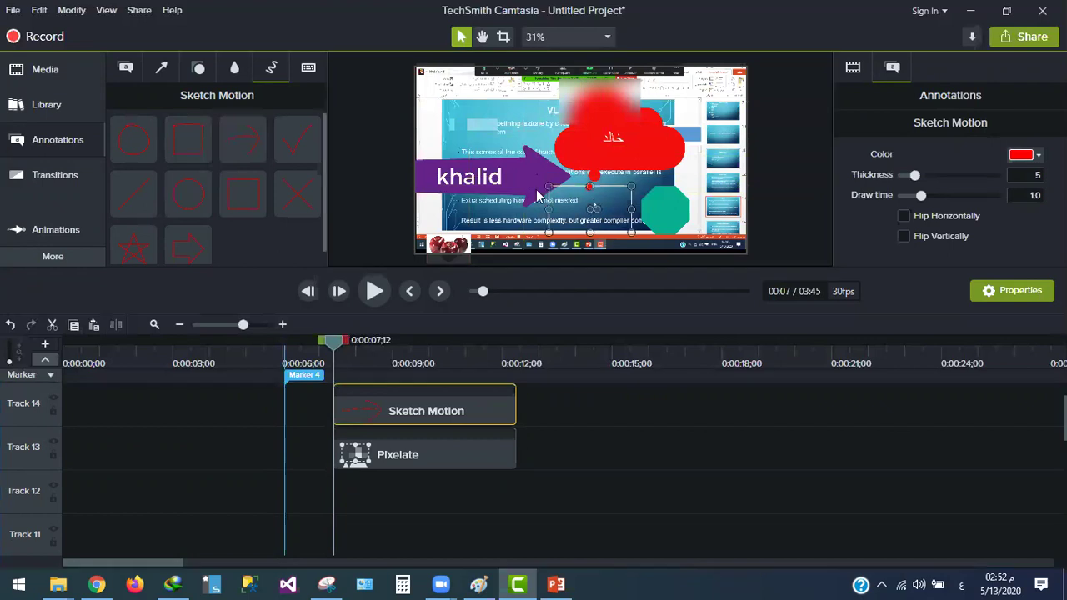
Cut the pixelate annotation from the slide's upper-left text
left_click(480, 129)
right_click(480, 126)
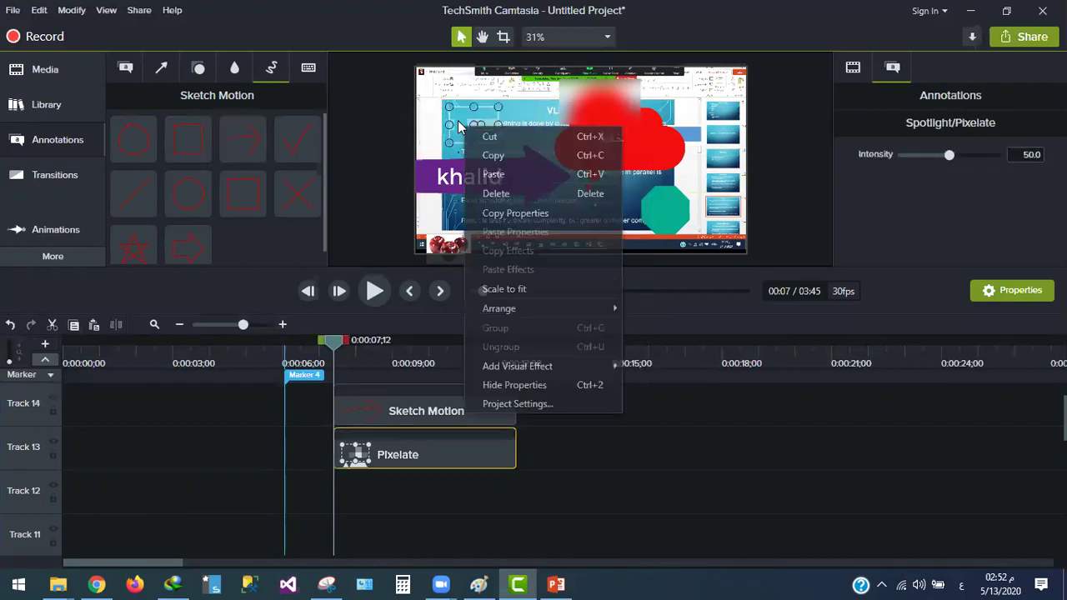
left_click(497, 137)
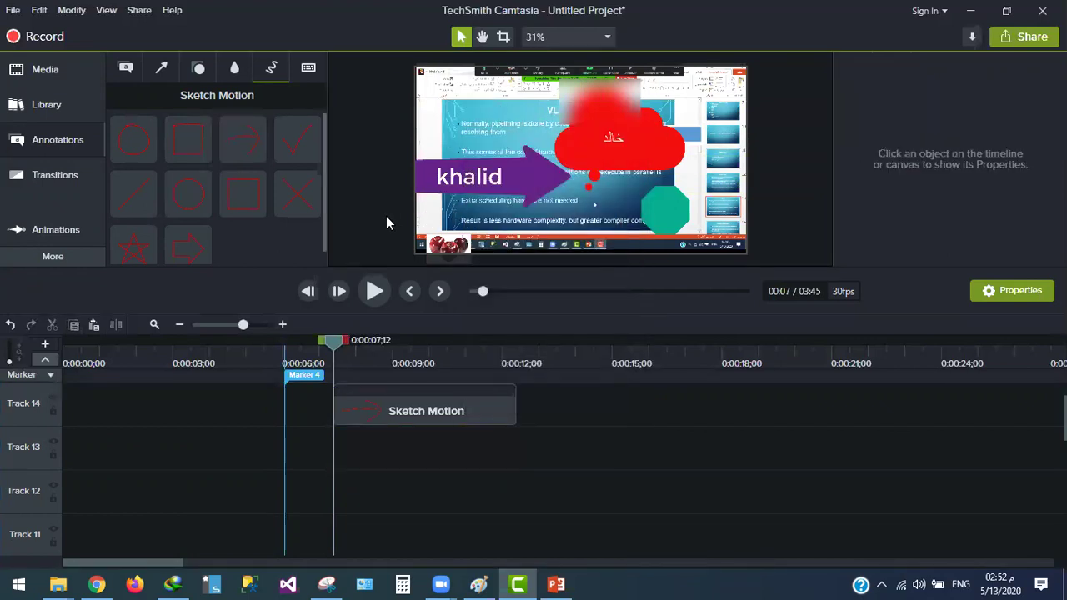
Add a second red sketch-motion arrow over the slide's upper-left text and preview its drawing up to 0:00:08,10
double_click(262, 142)
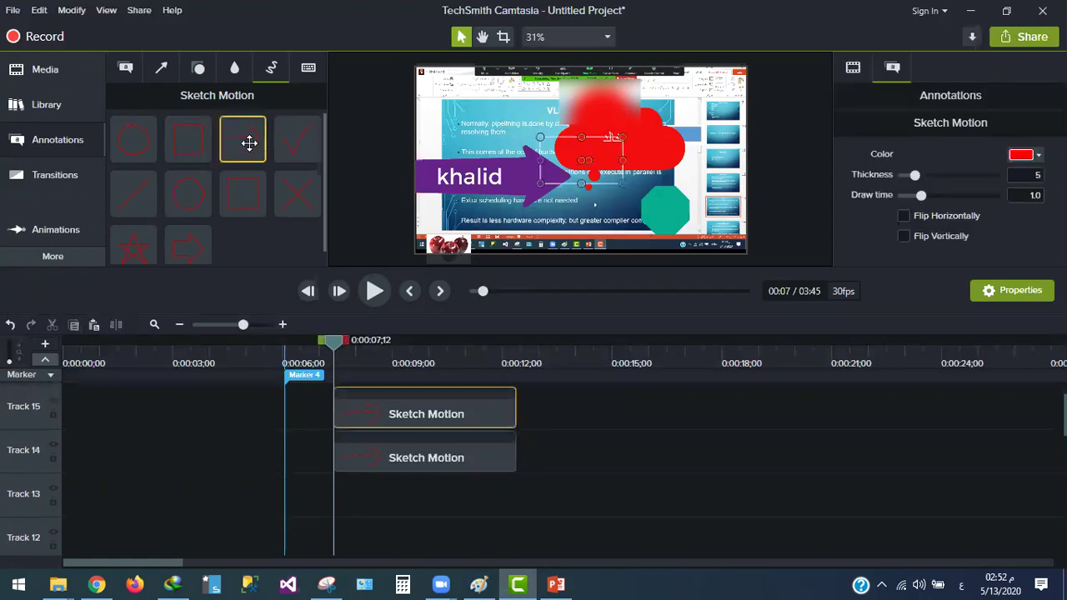
left_click_drag(568, 163, 471, 134)
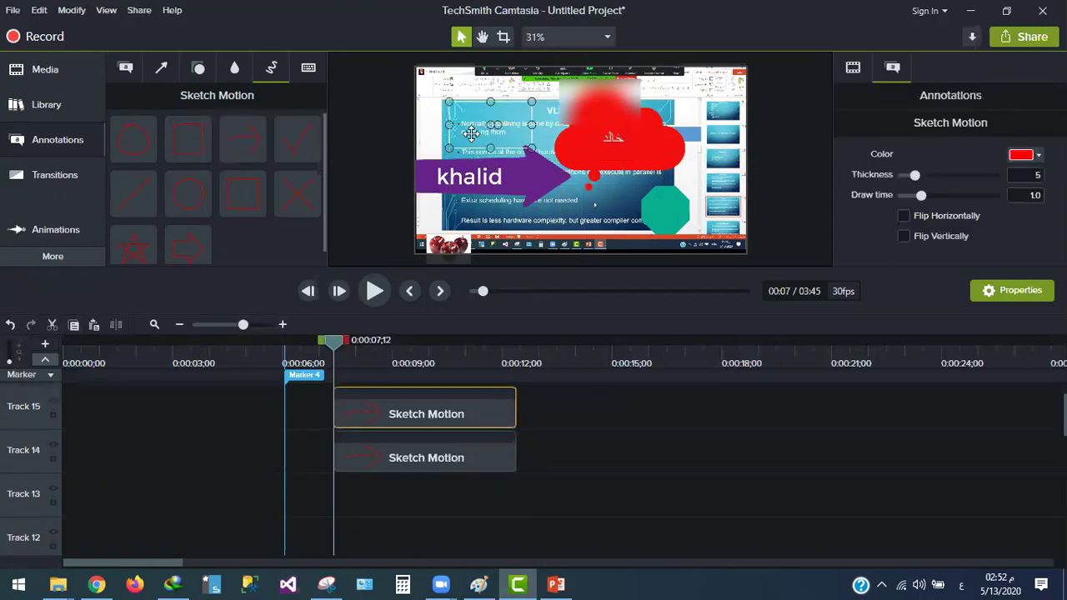
left_click(1037, 156)
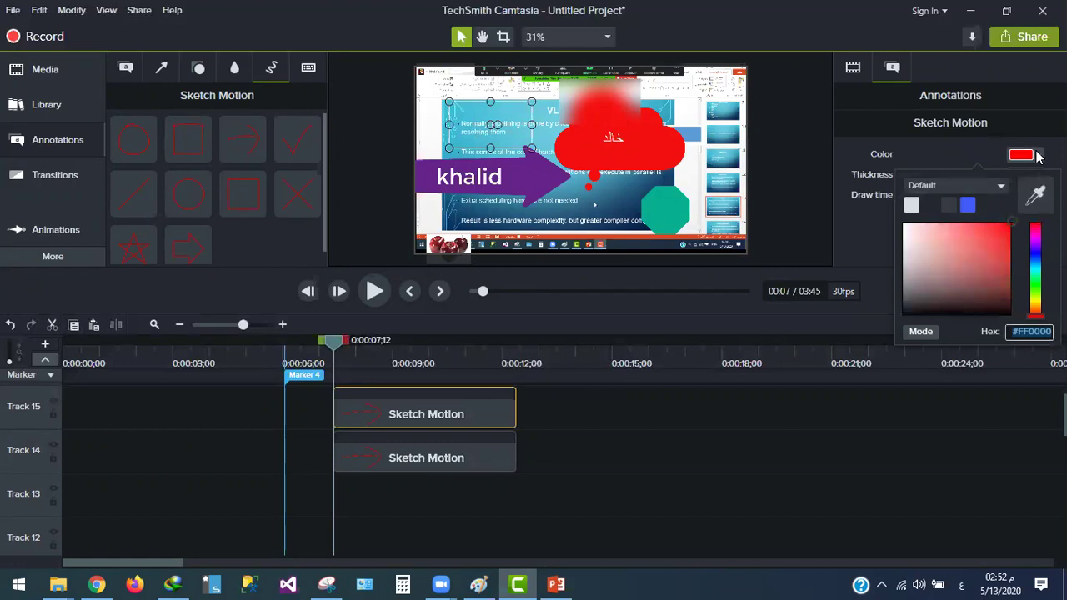
left_click(1010, 226)
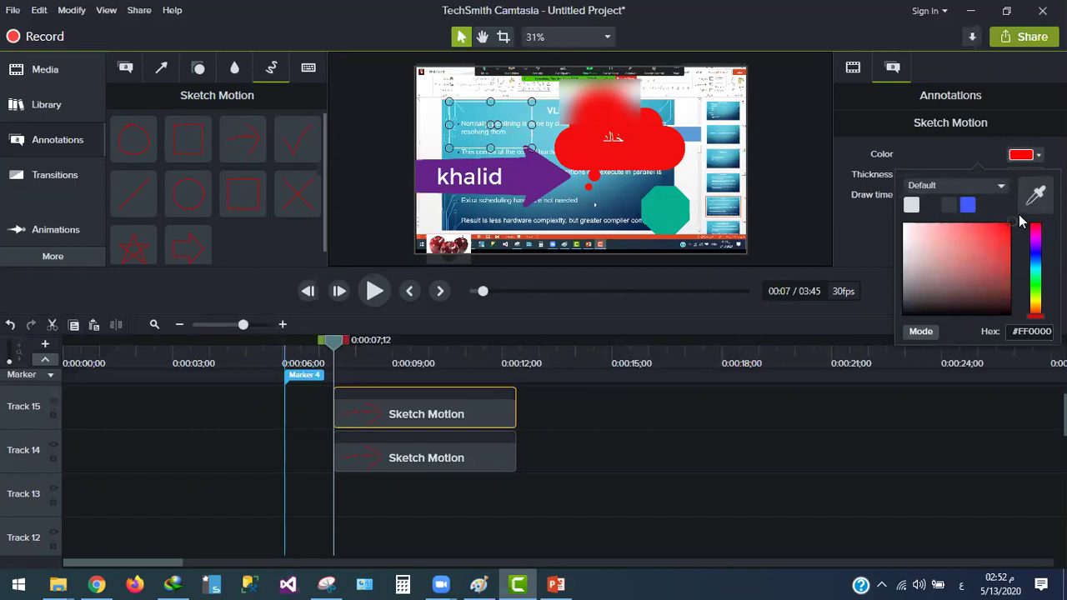
left_click(375, 290)
left_click(376, 290)
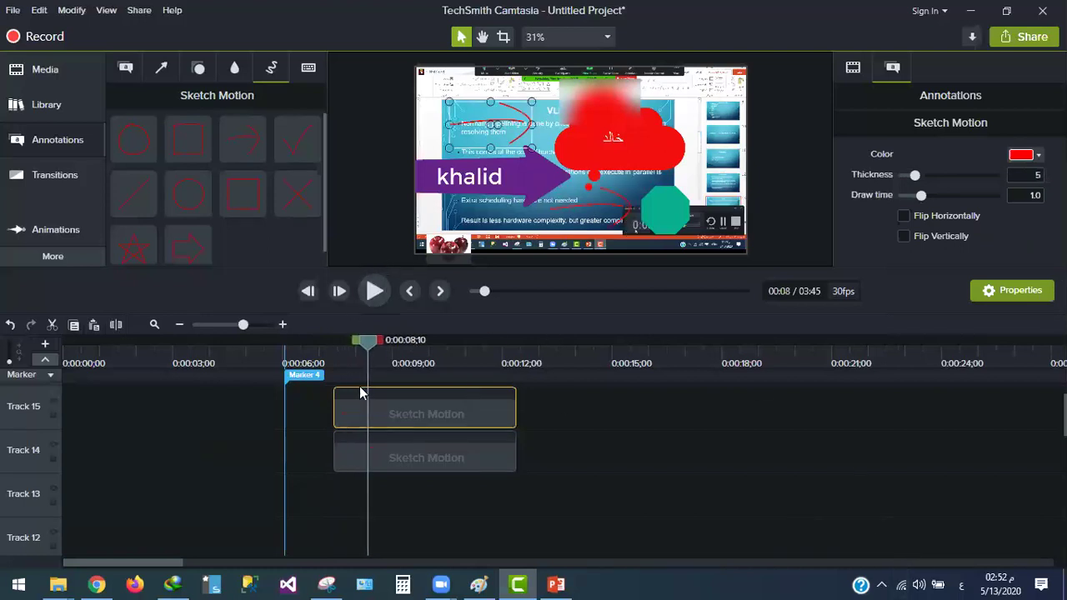
Silence the audio of the three anthem clips on Track 6
scroll(148, 460, "down", 8)
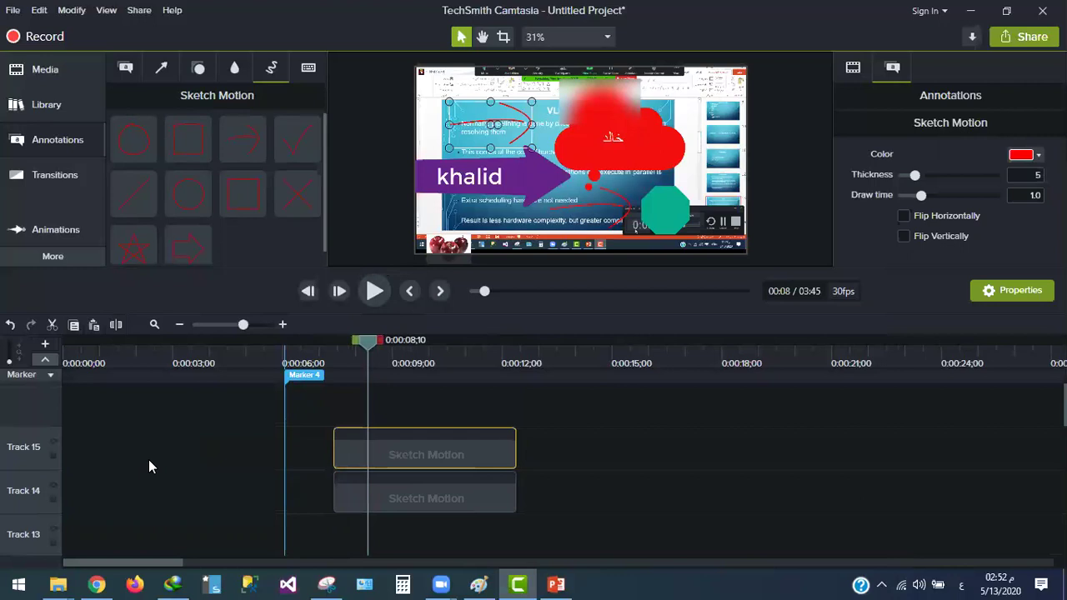
scroll(150, 473, "down", 2)
scroll(150, 473, "up", 2)
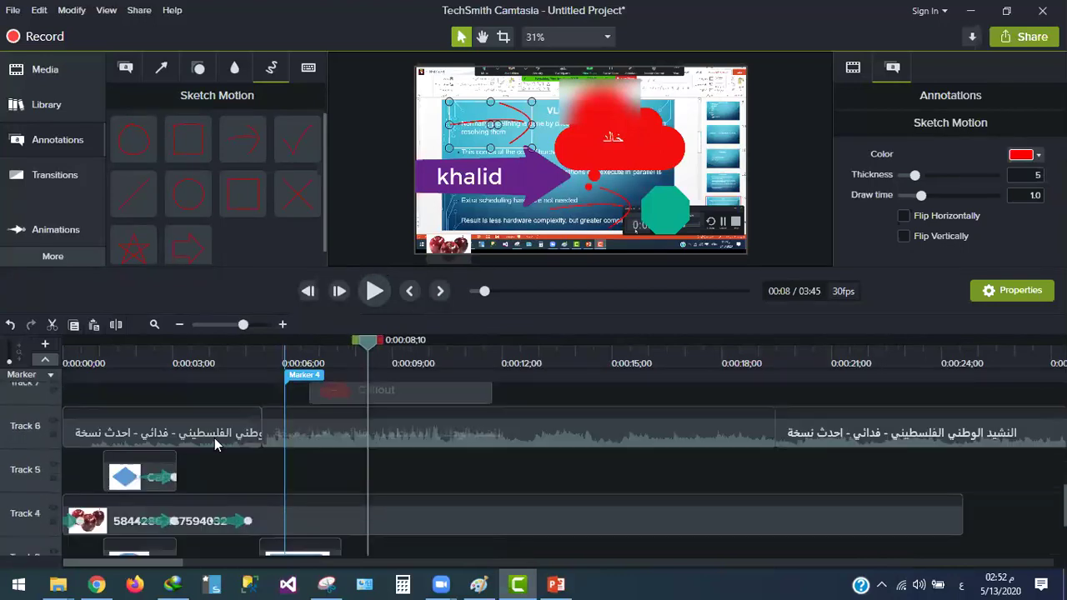
right_click(214, 435)
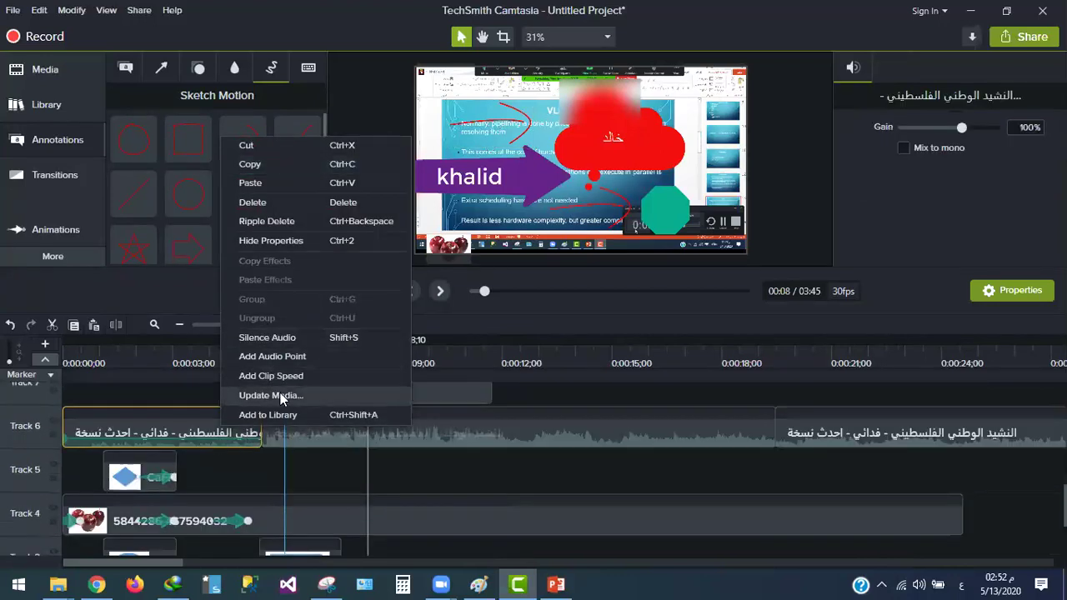
left_click(471, 432)
right_click(477, 425)
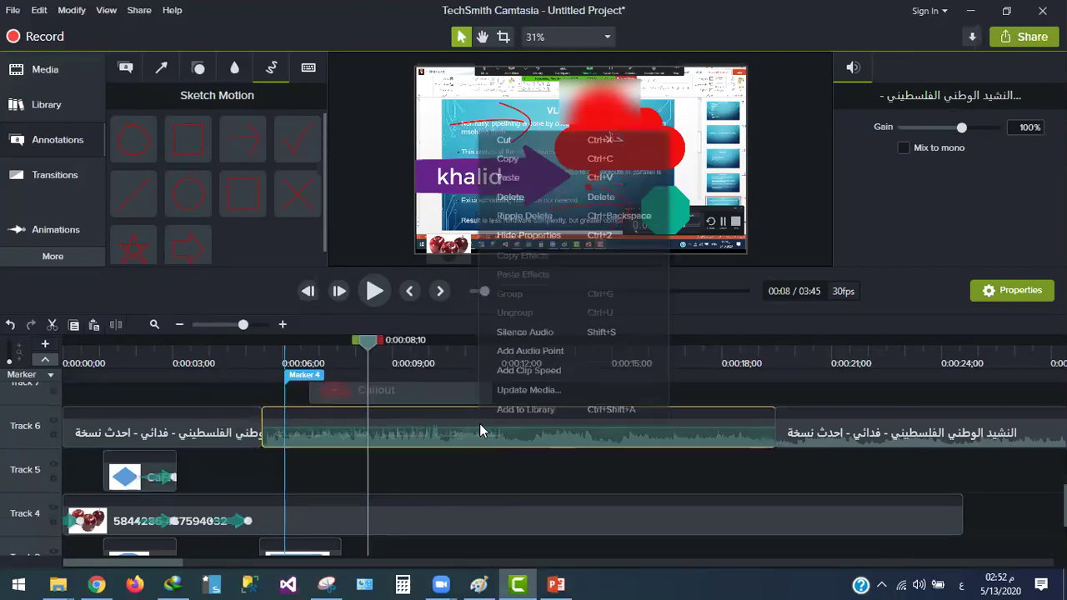
left_click(555, 332)
right_click(813, 438)
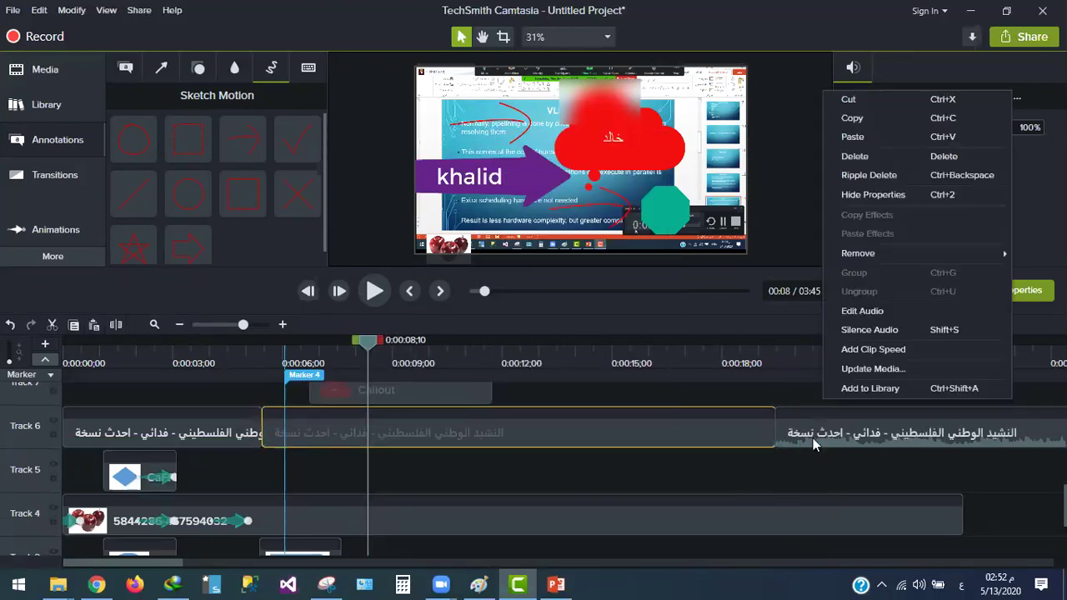
right_click(813, 438)
left_click(840, 337)
Add a sketch-motion X over the purple arrow callout at 0:00:08,10 and preview its drawing up to 0:00:09,18
scroll(557, 250, "up", 5)
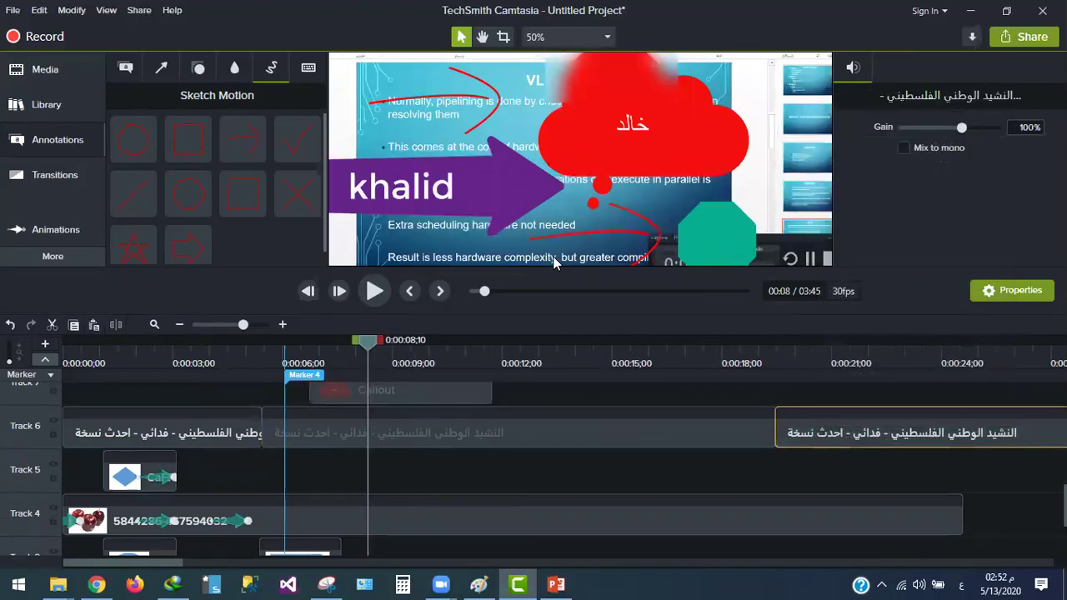
scroll(391, 207, "down", 8)
scroll(407, 184, "up", 3)
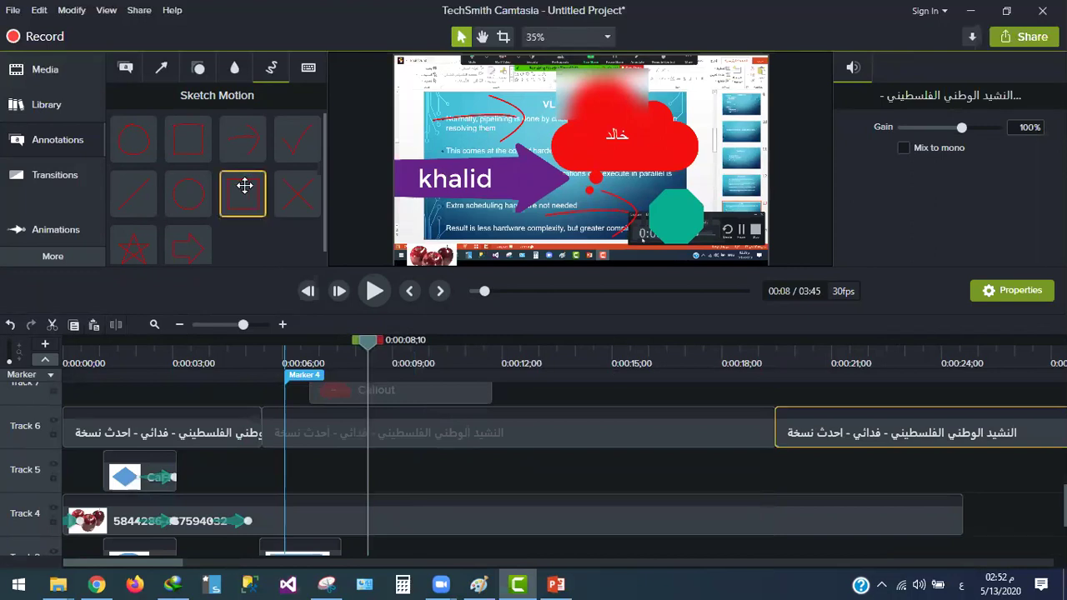
mouse_move(242, 187)
left_mouse_down()
mouse_move(262, 202)
mouse_move(517, 175)
left_mouse_up()
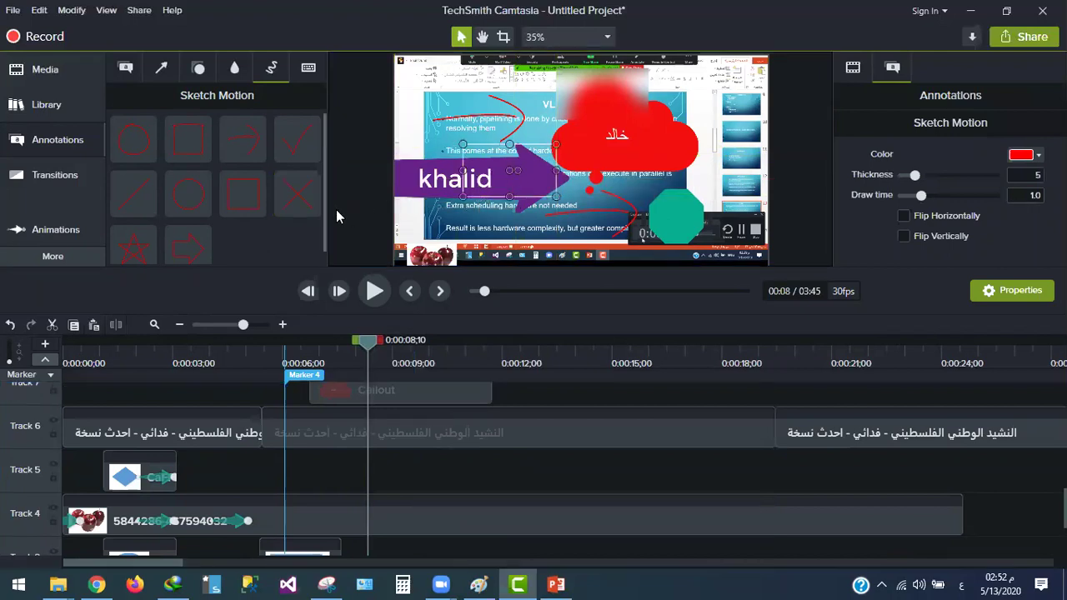
left_click(364, 293)
left_click(364, 293)
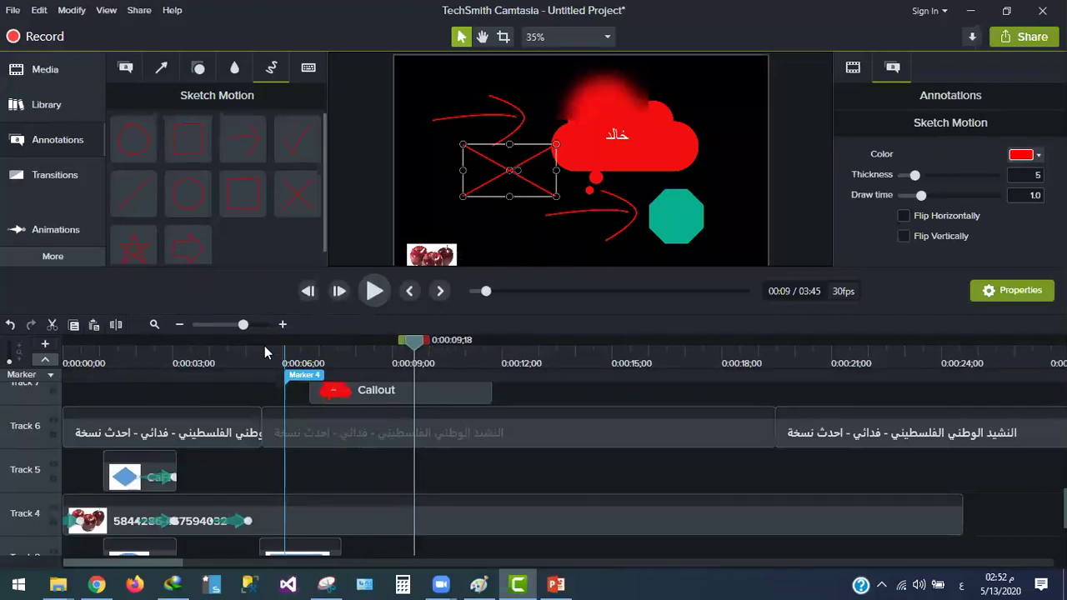
Add a Traditional-style keystroke callout over the red thought bubble at 0:00:09,18 and set its keys to Ctrl+-
left_click(305, 70)
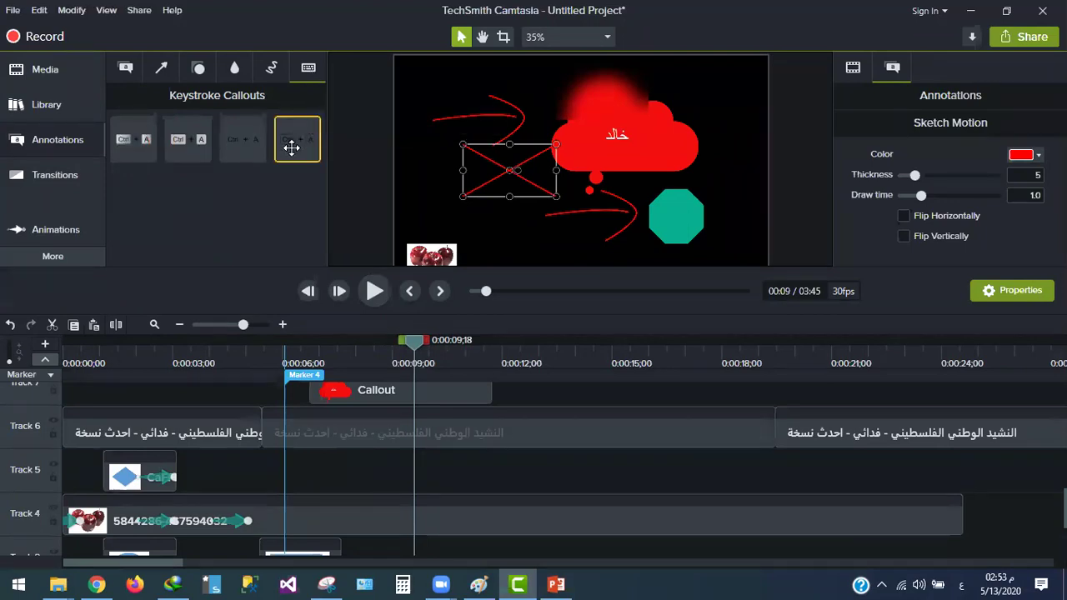
mouse_move(121, 139)
left_mouse_down()
mouse_move(390, 116)
mouse_move(438, 142)
mouse_move(566, 149)
left_mouse_up()
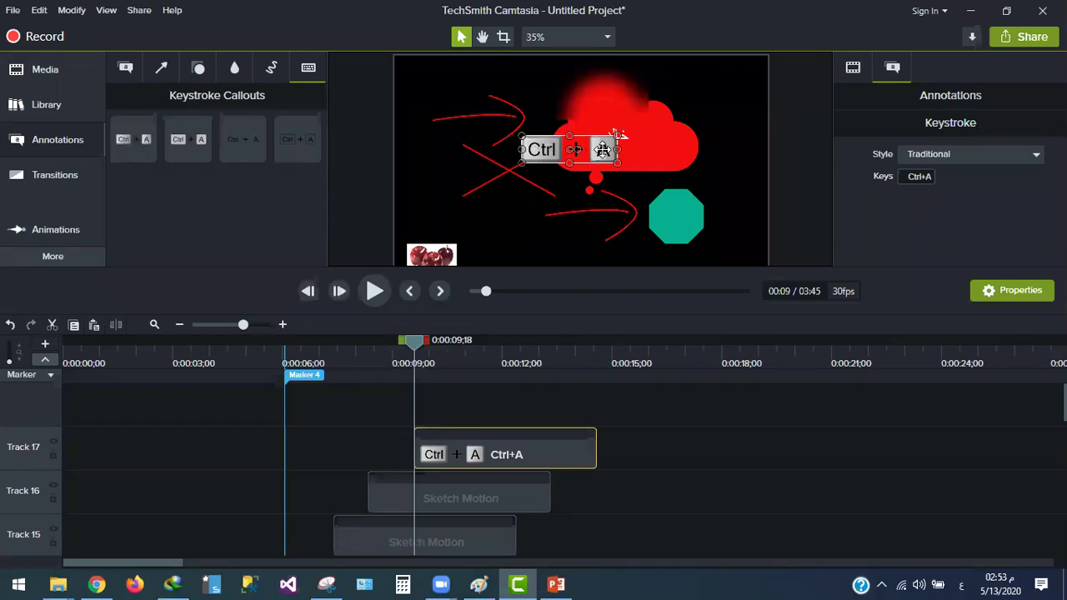
left_click(924, 176)
key("x")
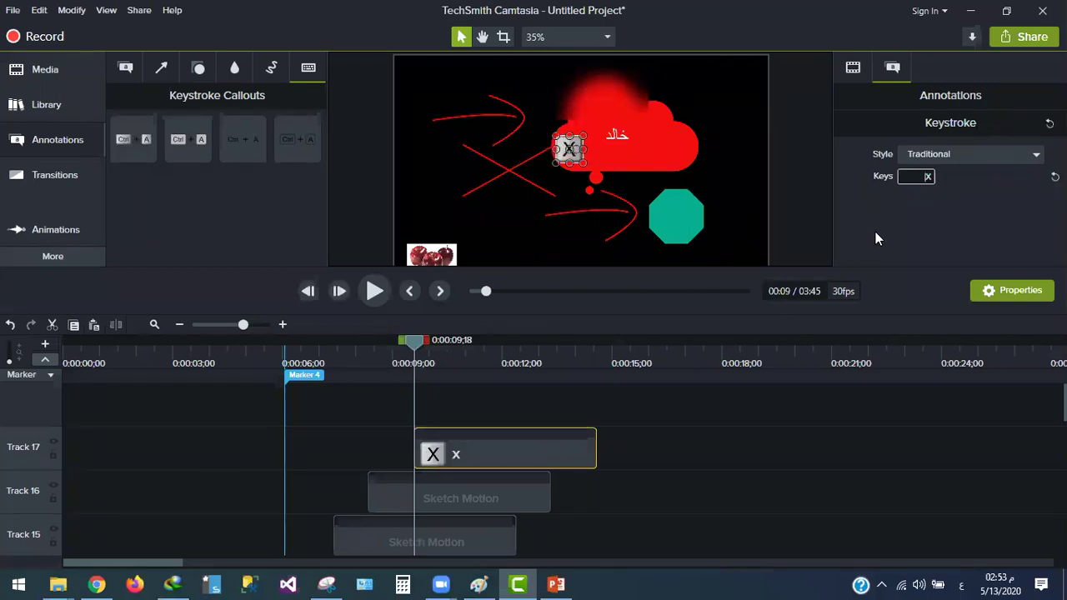
key("plus")
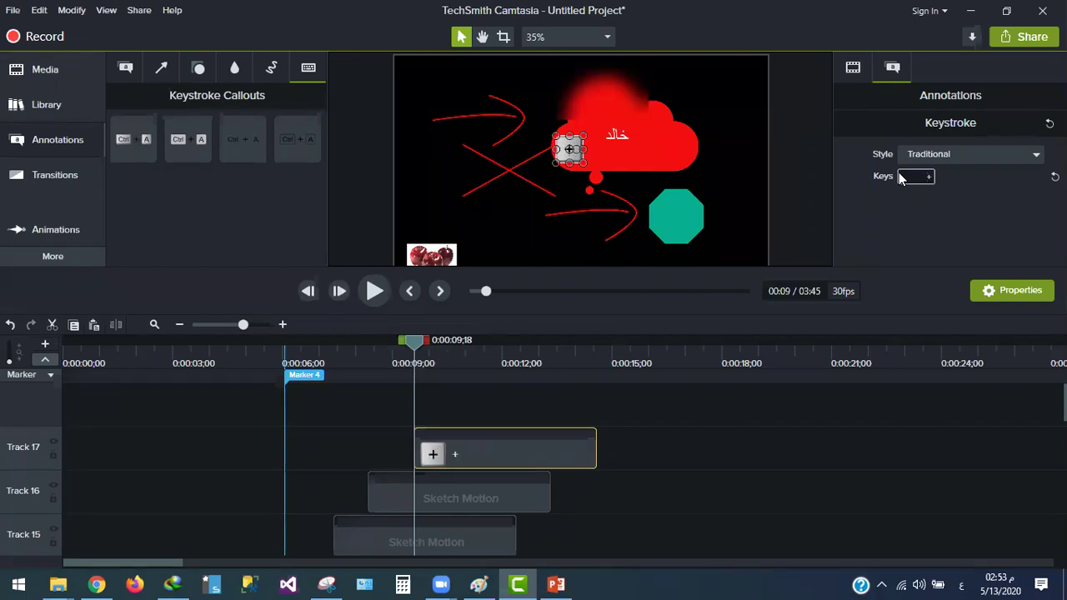
key("BackSpace")
key("ctrl")
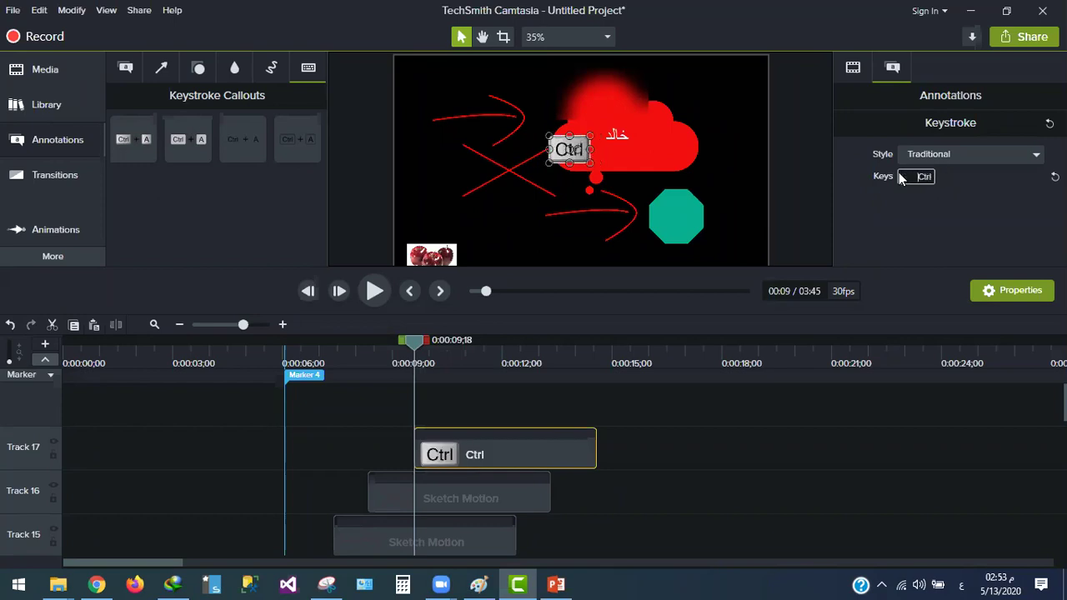
key("ctrl+minus")
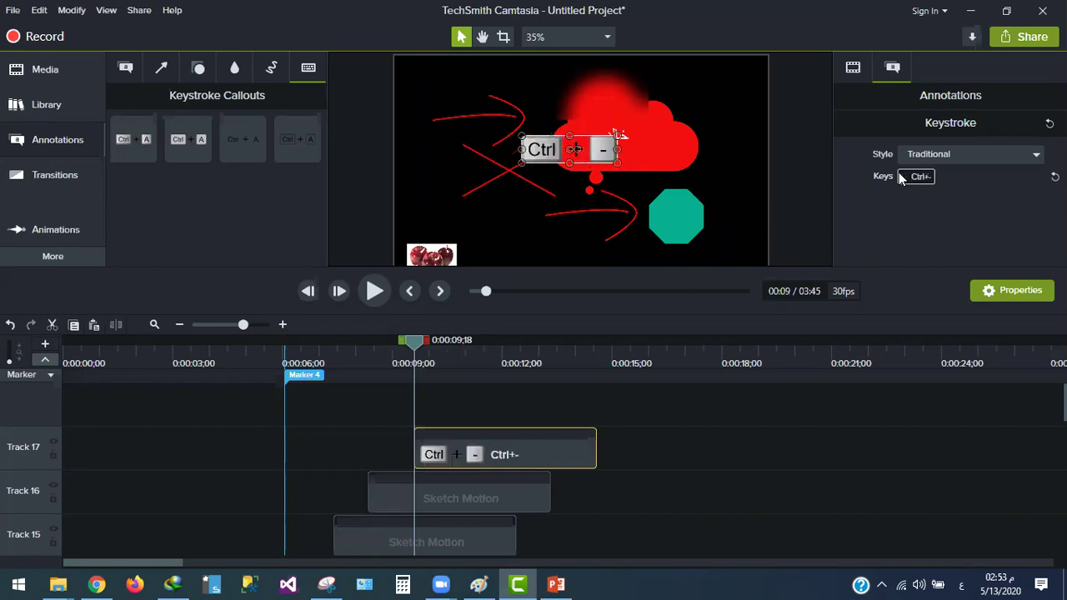
Move the Ctrl+- keystroke callout onto the sketch-motion X beside the thought bubble
left_click(750, 183)
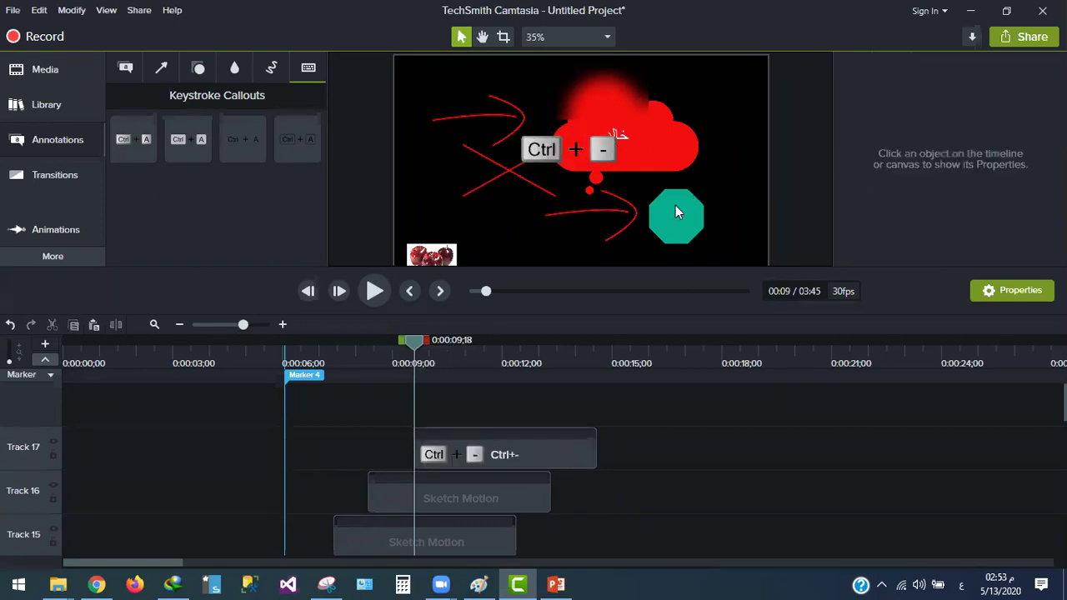
left_click(533, 156)
left_click_drag(592, 159, 518, 170)
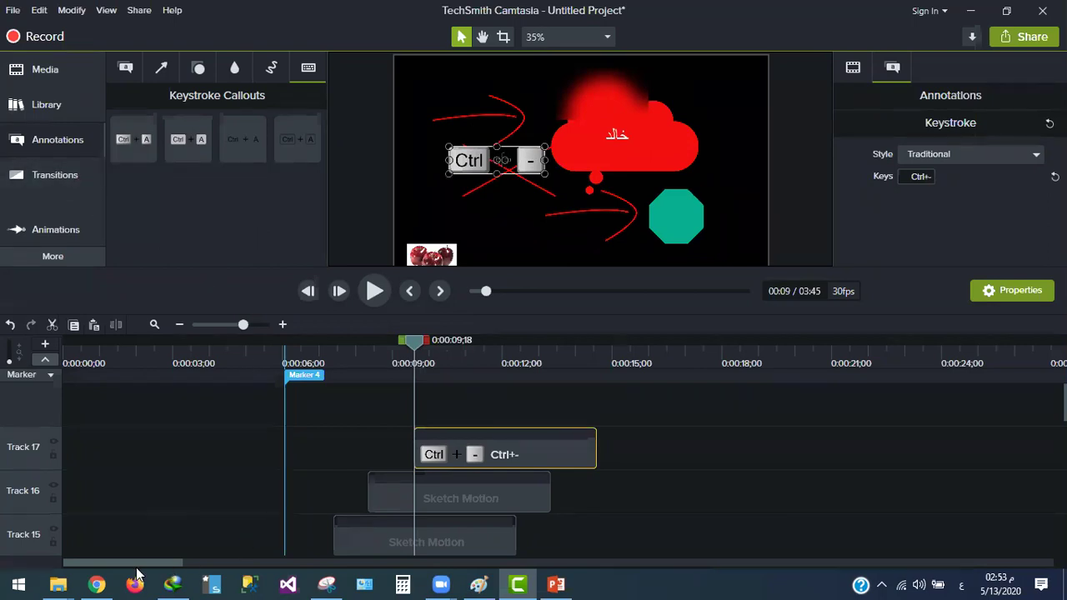
scroll(350, 426, "down", 10)
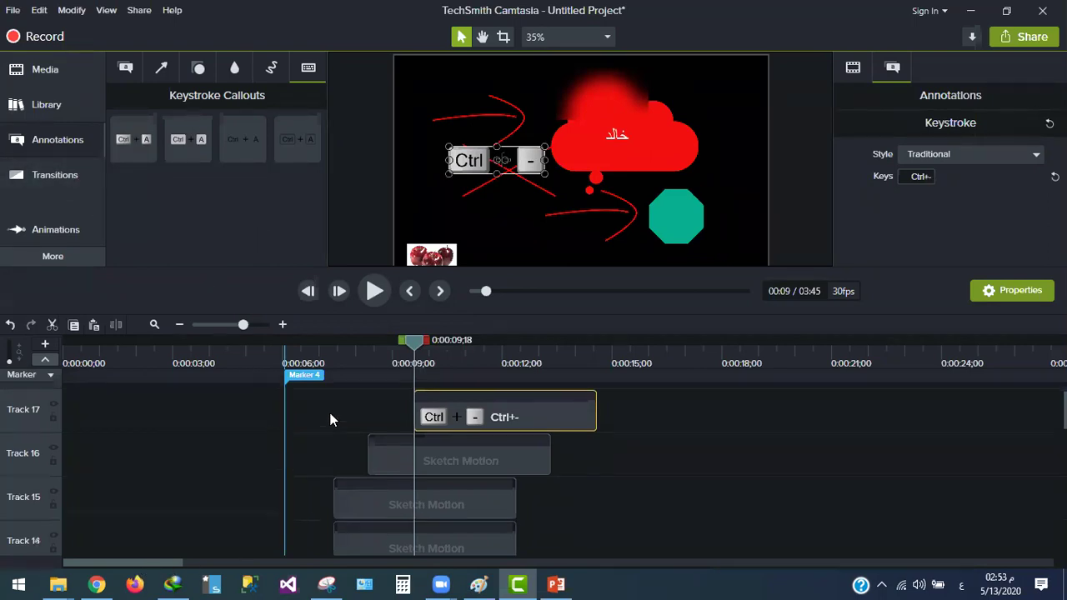
Group all the annotation clips above Track 6 into one group and shift it earlier along Track 7
scroll(361, 428, "up", 10)
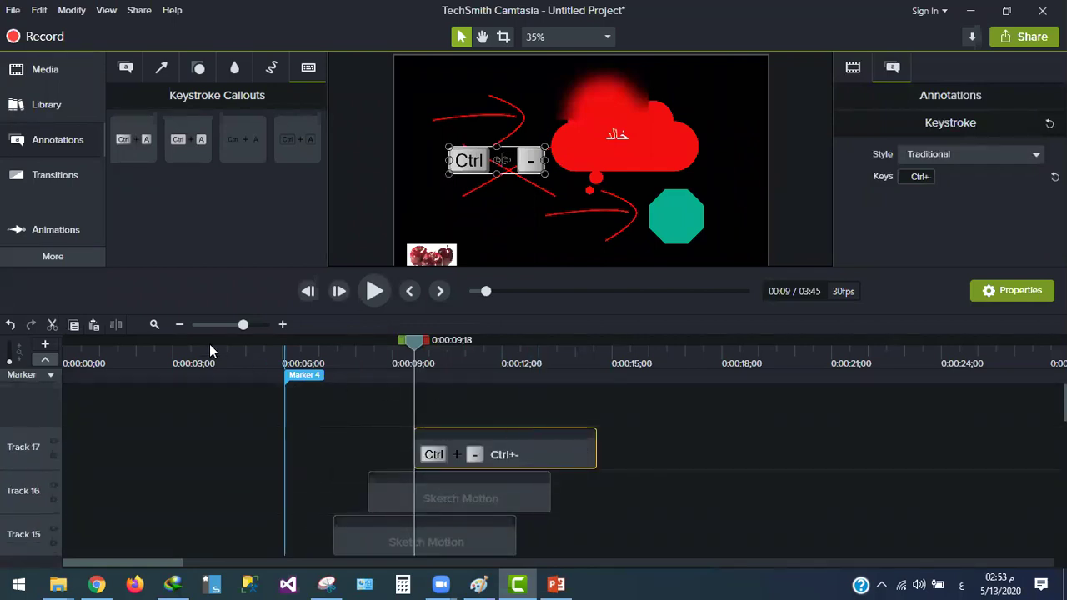
scroll(792, 451, "down", 2)
scroll(792, 452, "up", 2)
left_click_drag(694, 439, 52, 395)
right_click(357, 389)
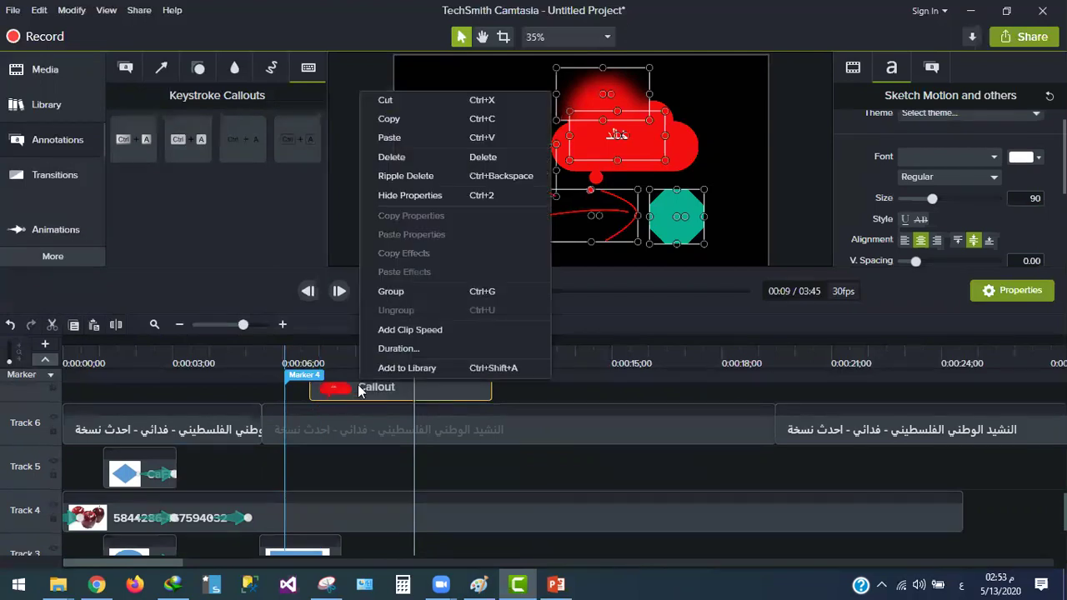
left_click(445, 291)
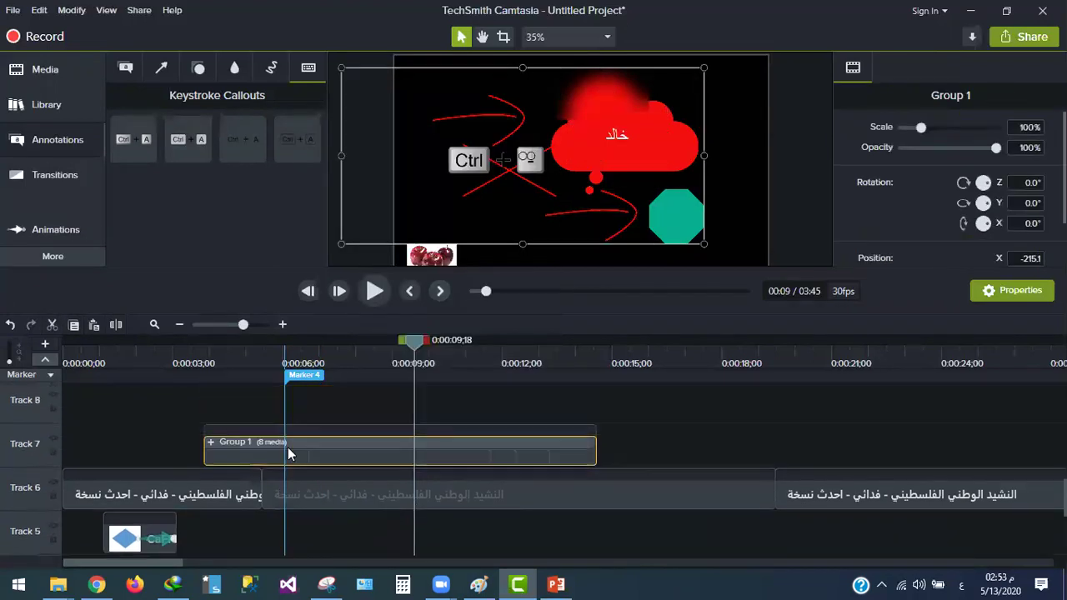
left_click_drag(366, 456, 318, 446)
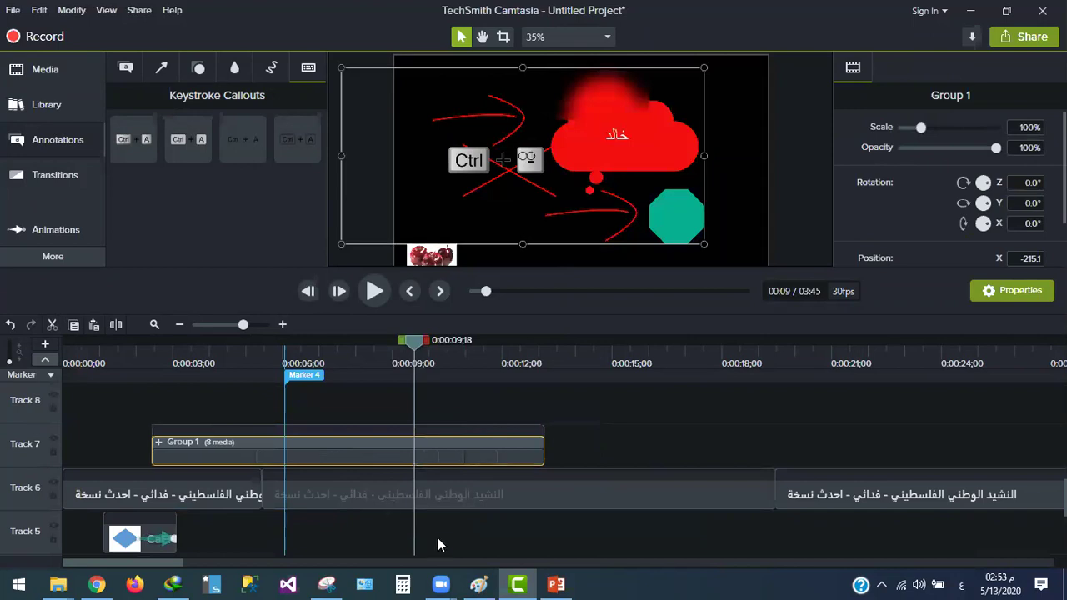
Show the available transitions with the type filter set to All
left_click(73, 173)
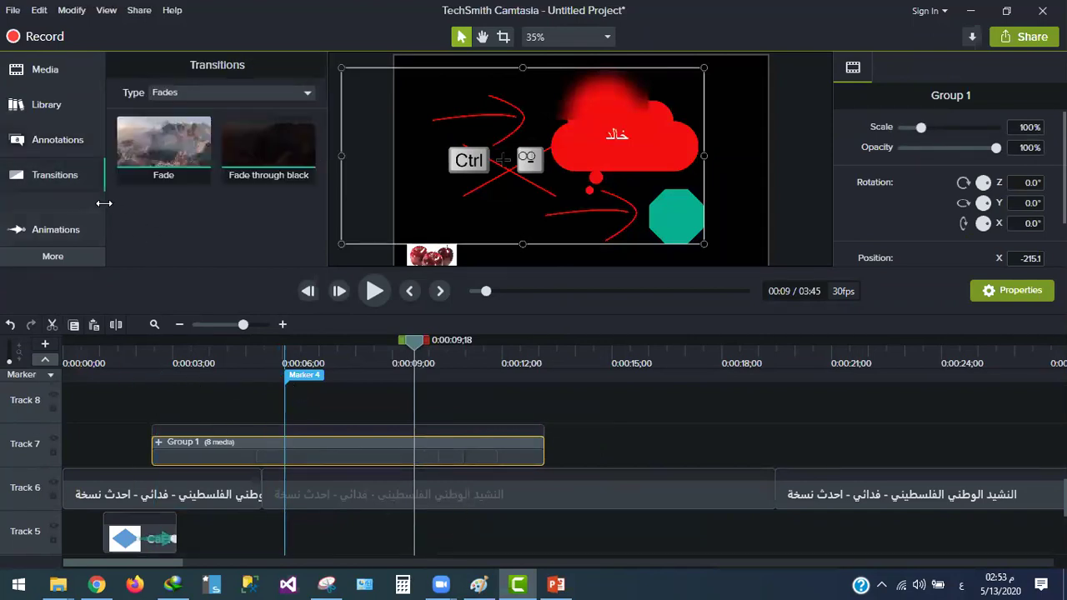
left_click(214, 95)
left_click(203, 111)
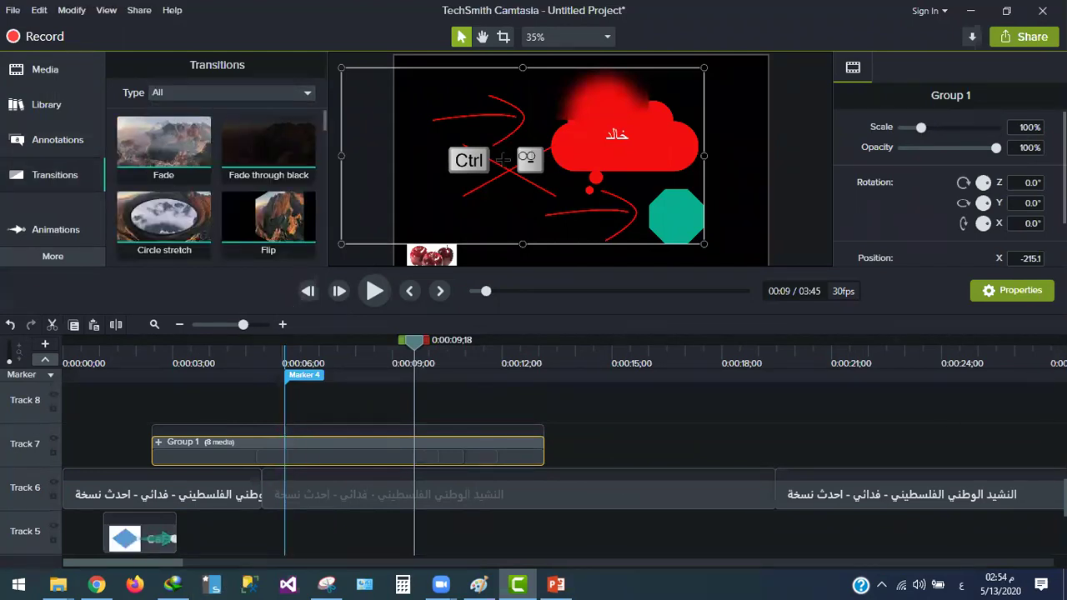
Split the recording's audio clip on Track 2 at 0:00:04,23
scroll(204, 495, "down", 3)
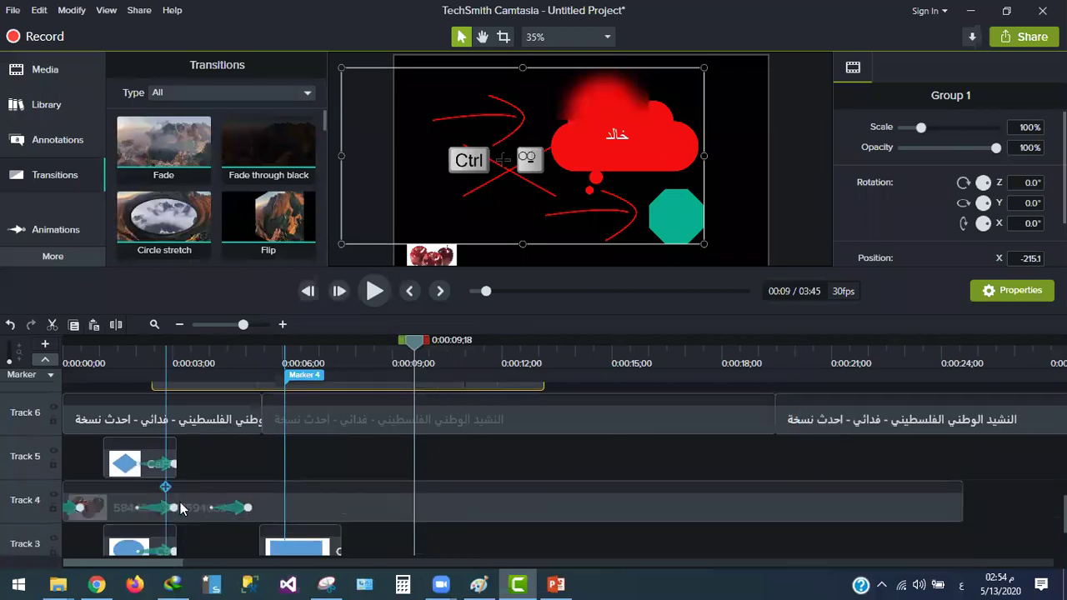
scroll(190, 504, "down", 1)
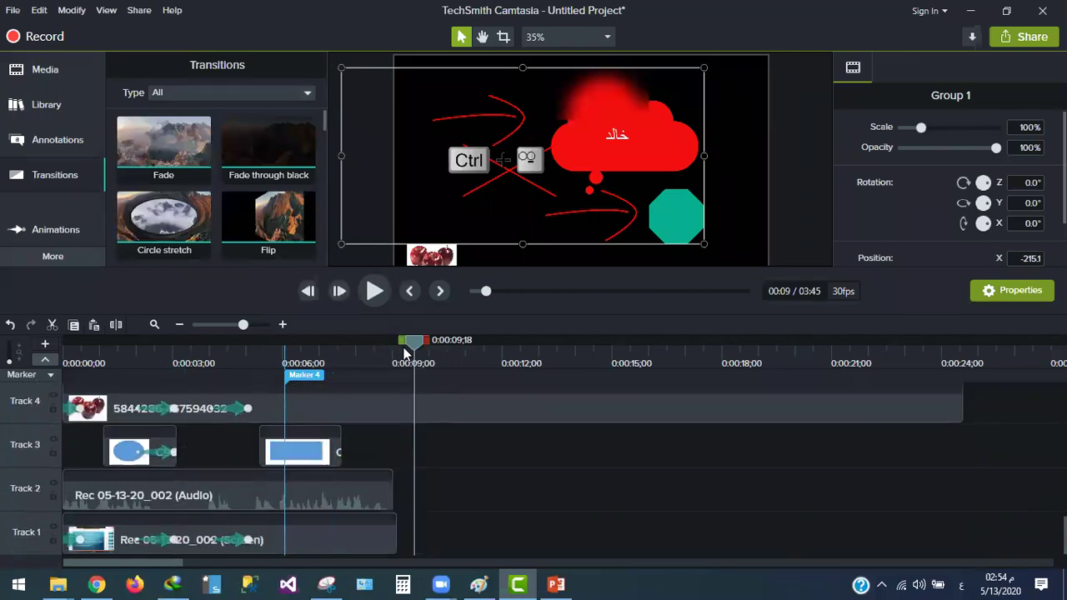
left_click(241, 357)
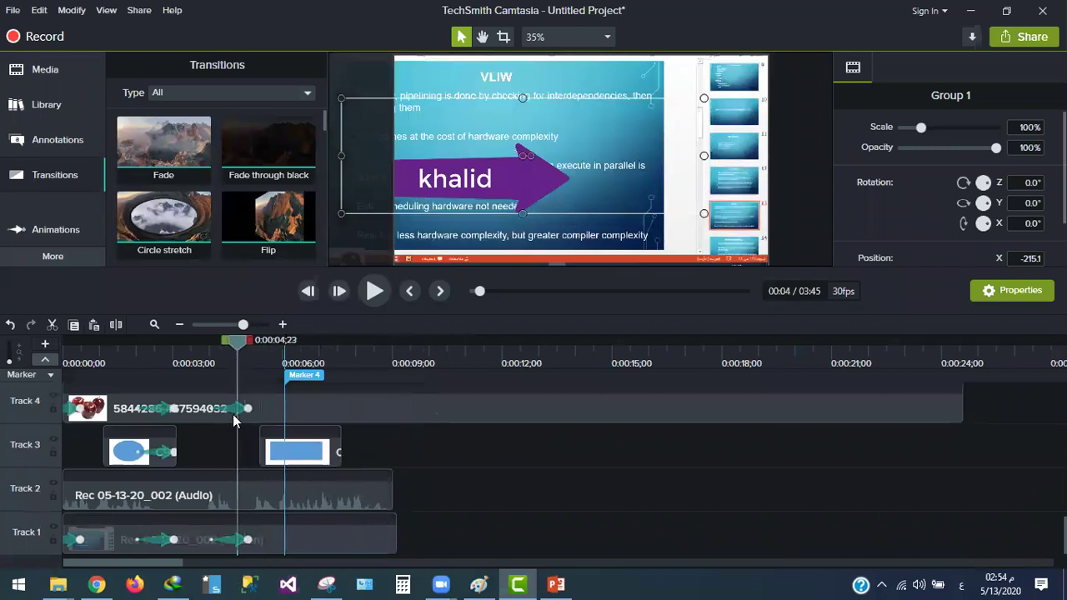
left_click(260, 503)
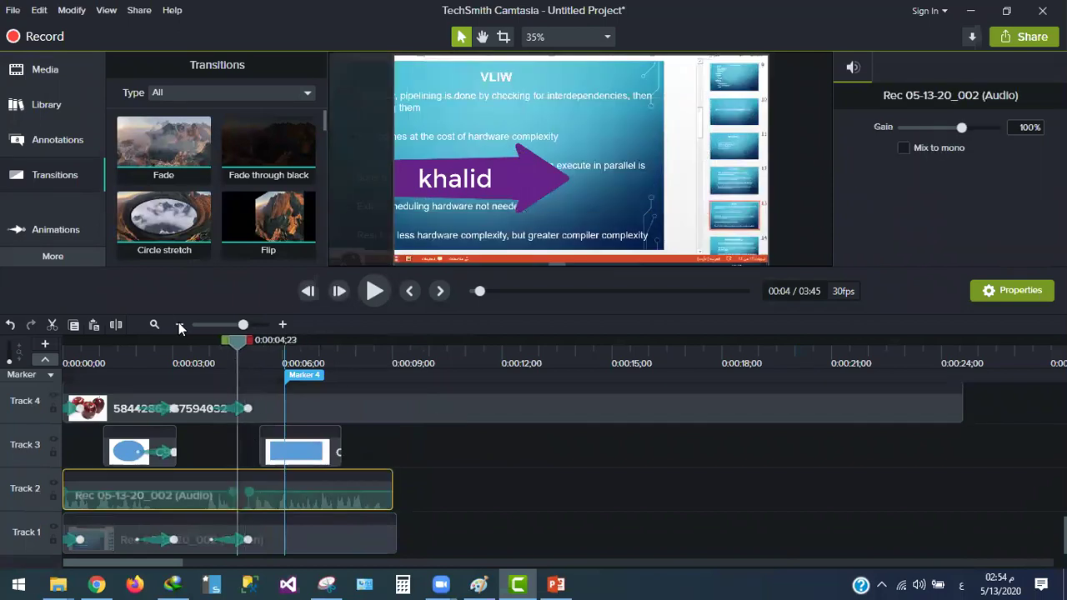
left_click(116, 324)
Try to apply the Zig zag transition at the split in the Track 2 audio
scroll(172, 150, "down", 1)
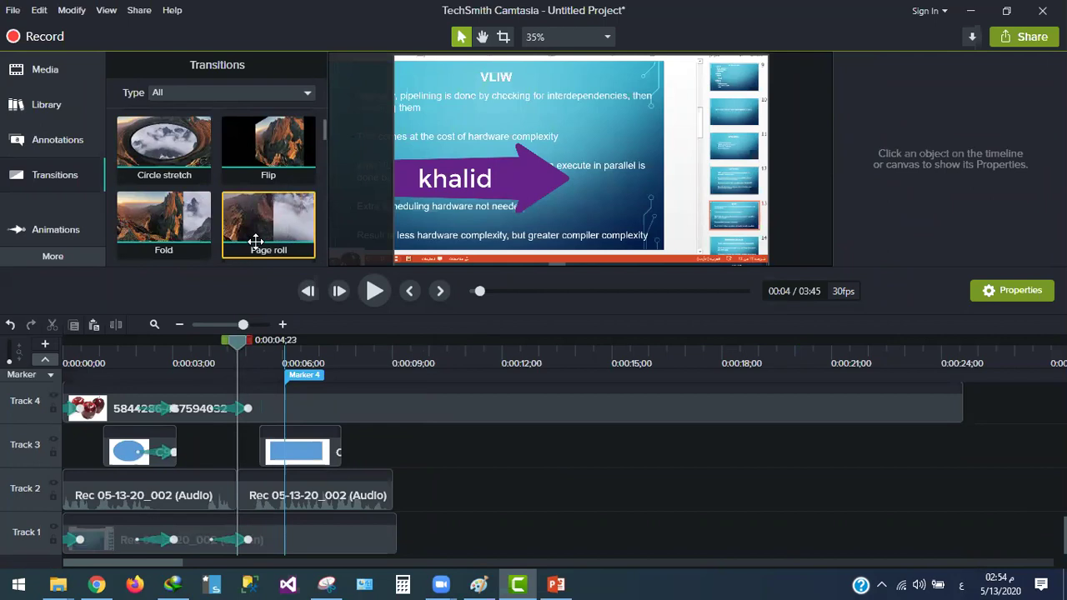
scroll(179, 177, "down", 5)
scroll(184, 177, "down", 3)
left_click_drag(174, 226, 245, 231)
left_click(228, 496)
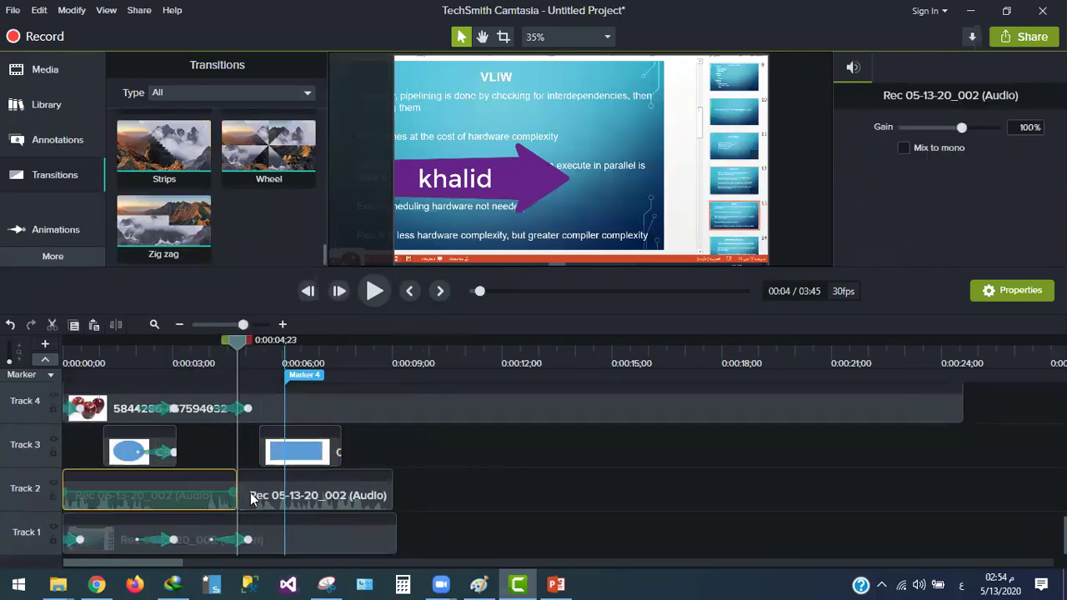
Split the screen recording on Track 1 at 0:00:04,23 and add a Zig zag transition on the cut
left_click(271, 542)
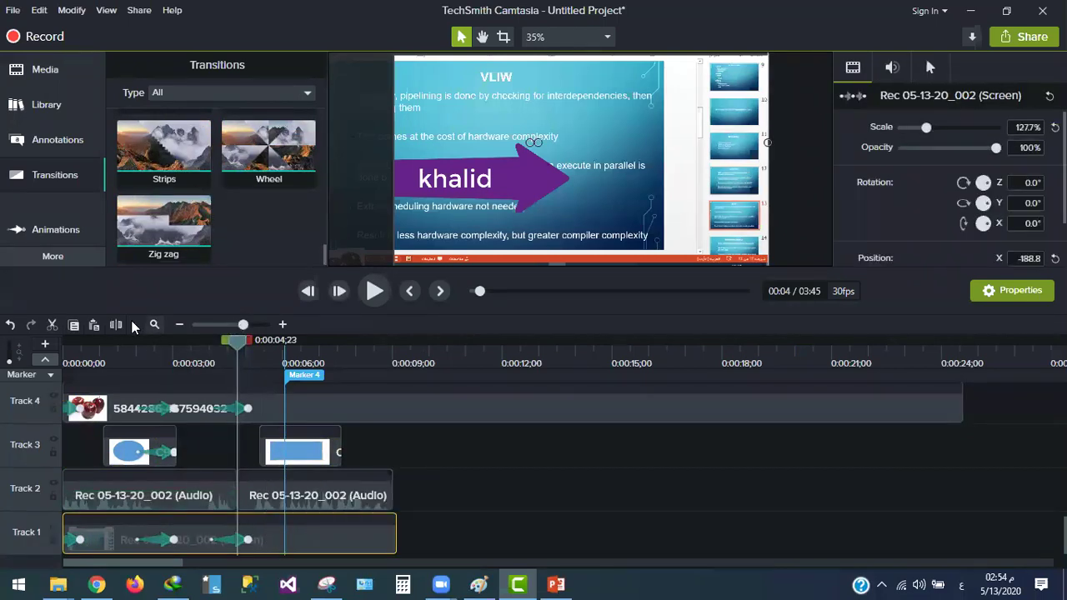
left_click_drag(144, 255, 188, 541)
Play the video from 0:00:04,05 to preview the Zig zag transition
left_click_drag(241, 345, 219, 343)
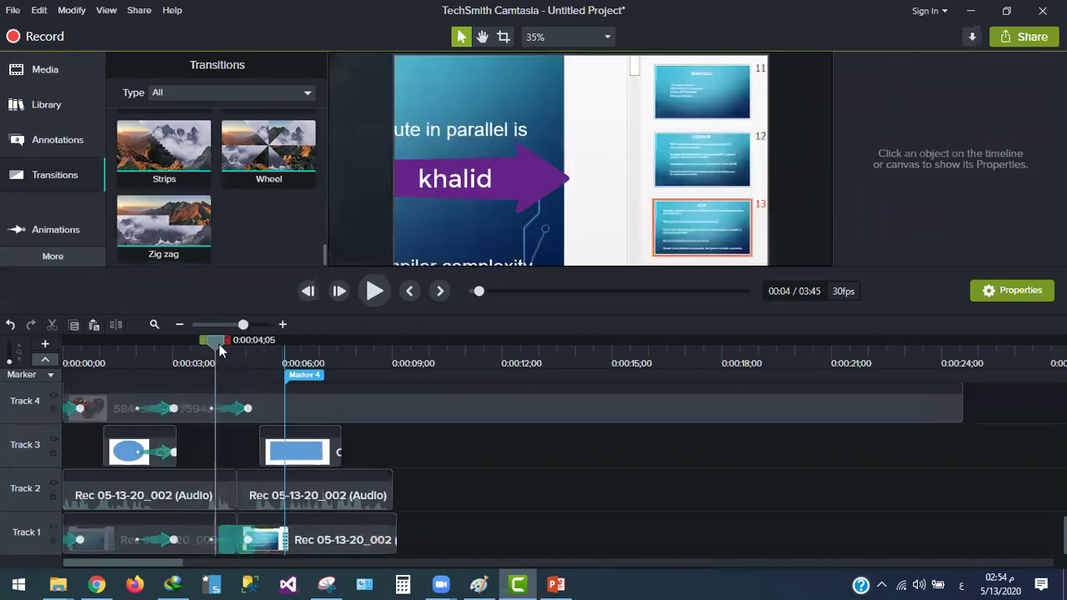
left_click(371, 297)
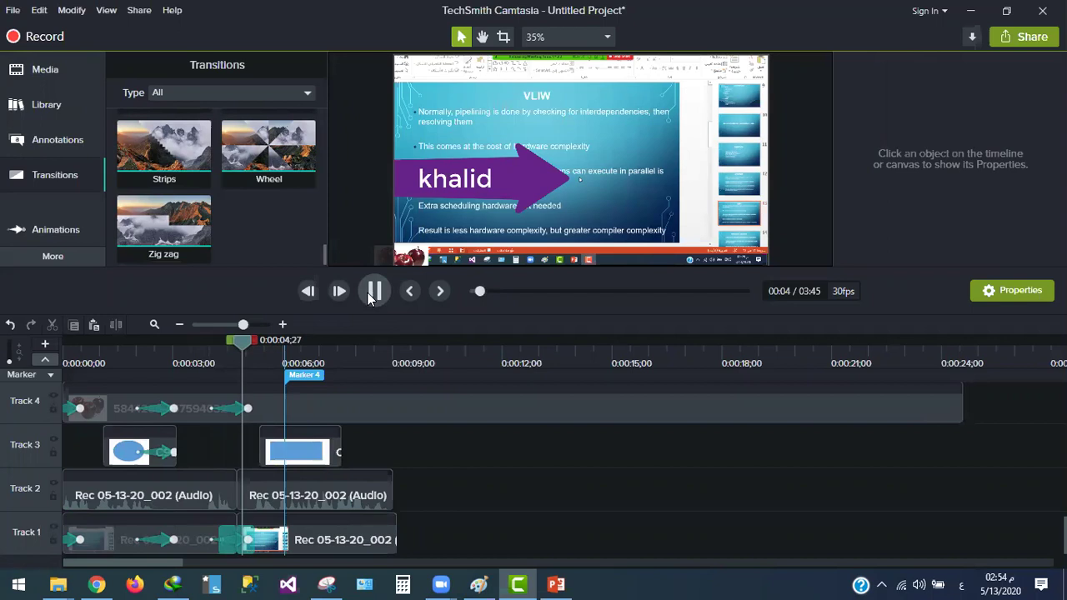
left_click(374, 292)
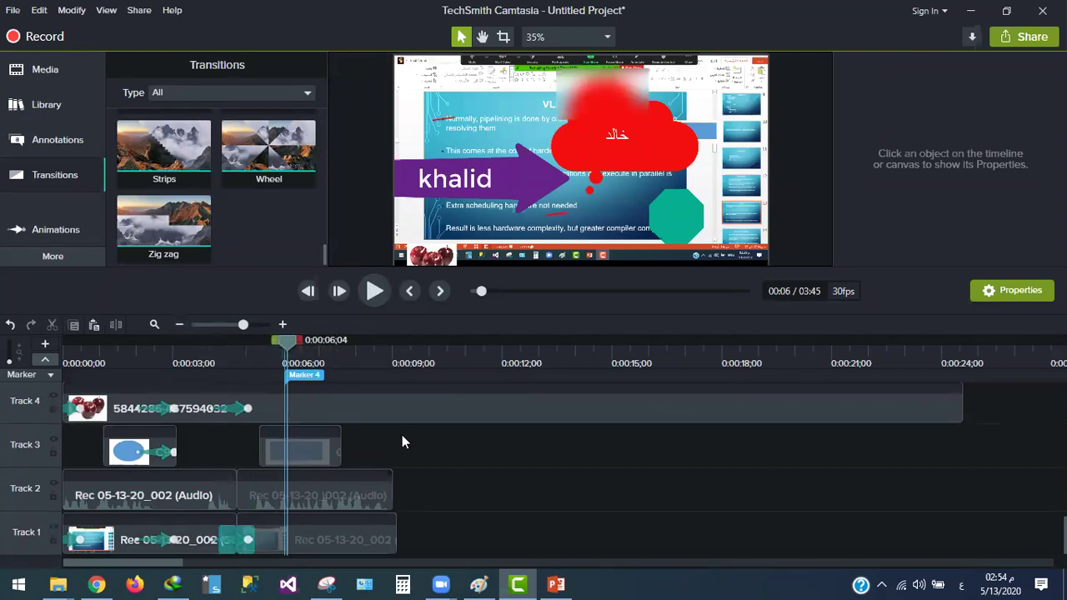
left_click(152, 493)
right_click(152, 491)
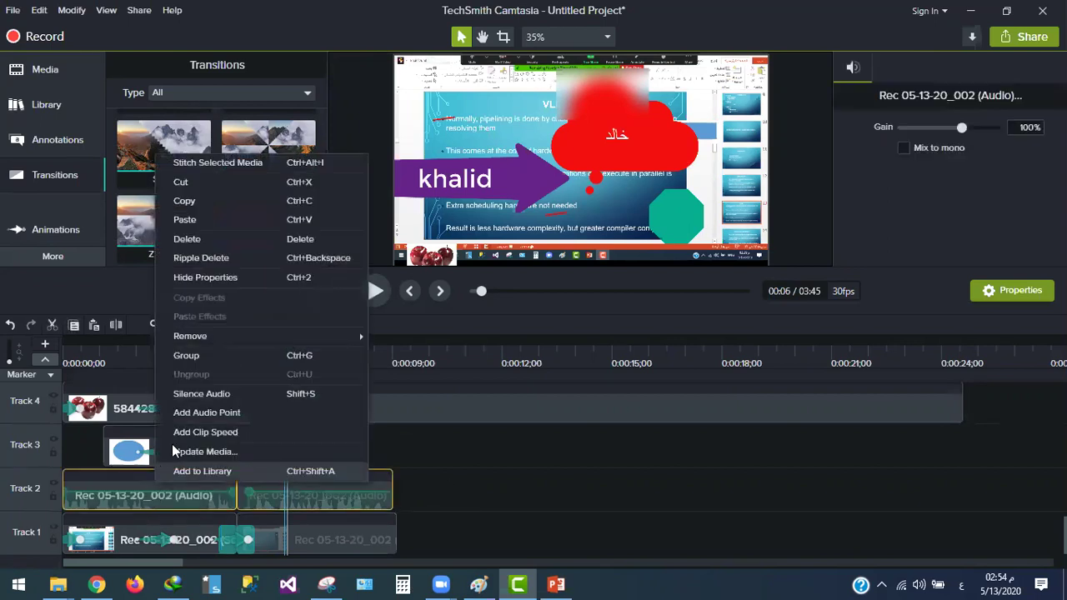
left_click(246, 567)
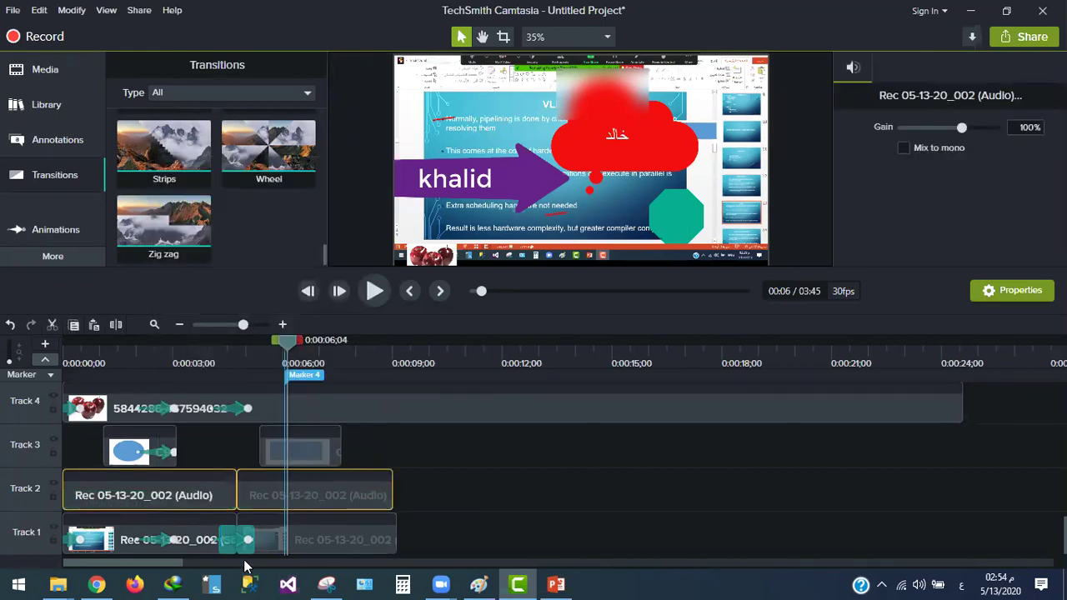
Add a media marker at 0:00:03,18 on the Track 1 screen recording and split the clip at that point
left_click_drag(289, 346, 206, 371)
key("comma")
left_click(195, 519)
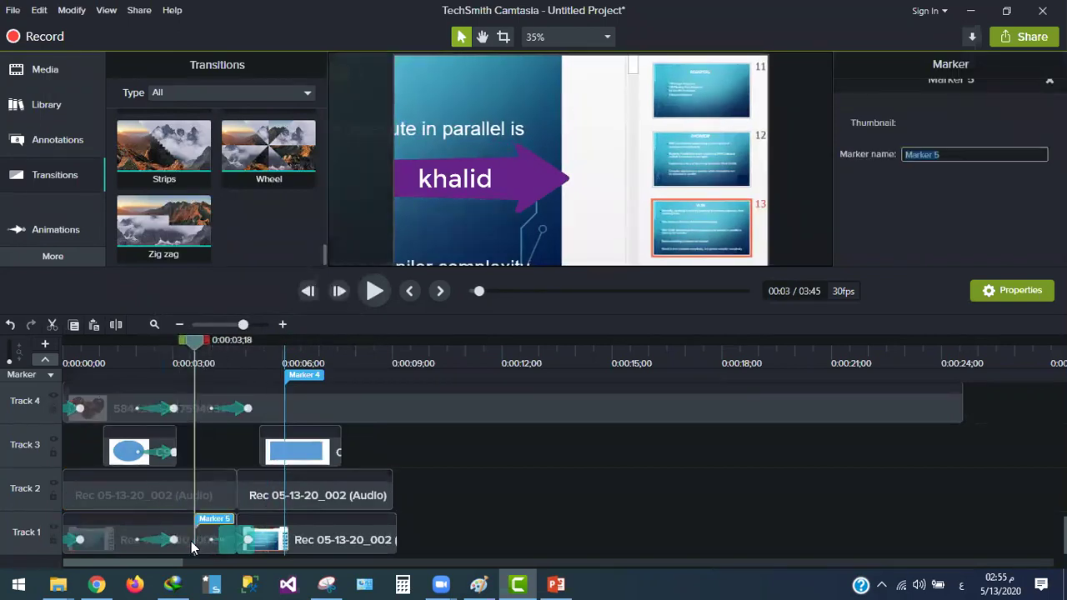
left_click(181, 531)
left_click(111, 324)
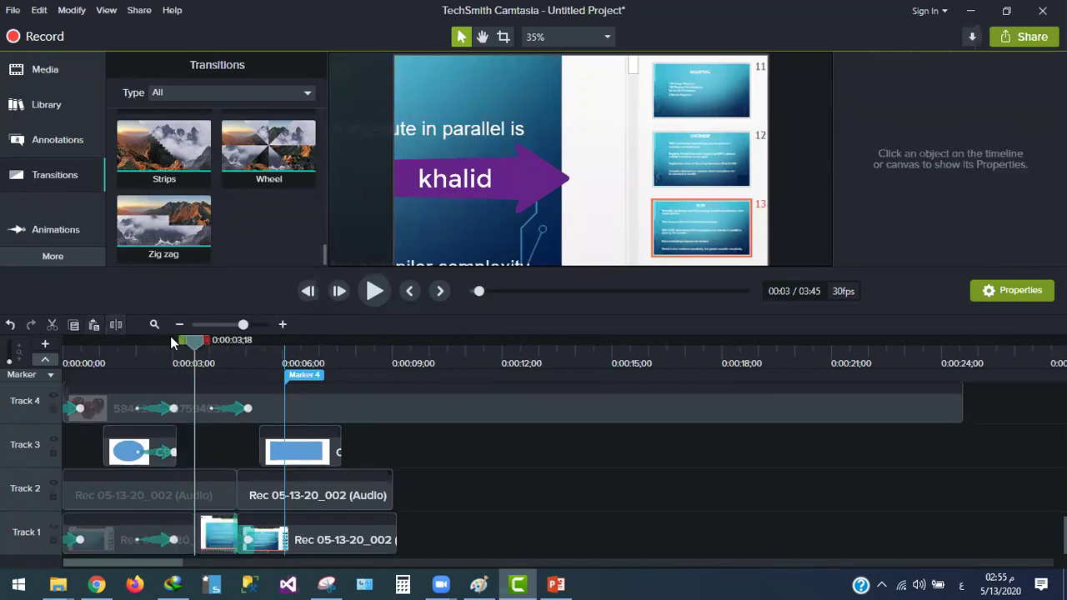
Apply another transition to the 0:00:03,18 cut in the Track 1 screen recording and preview it
scroll(255, 170, "up", 2)
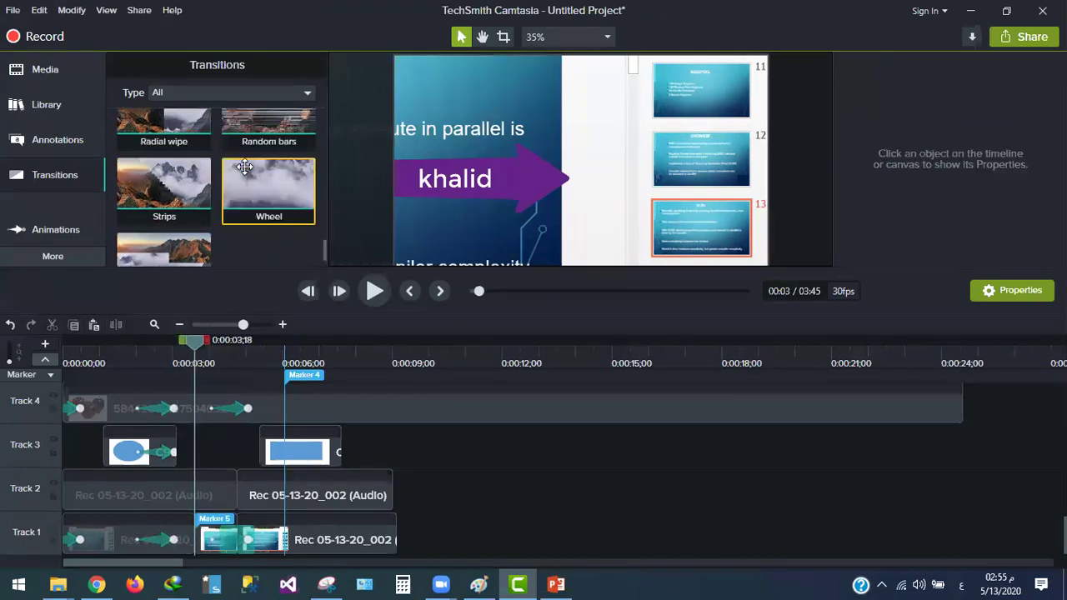
left_click_drag(242, 167, 185, 450)
left_click(181, 351)
left_click(374, 291)
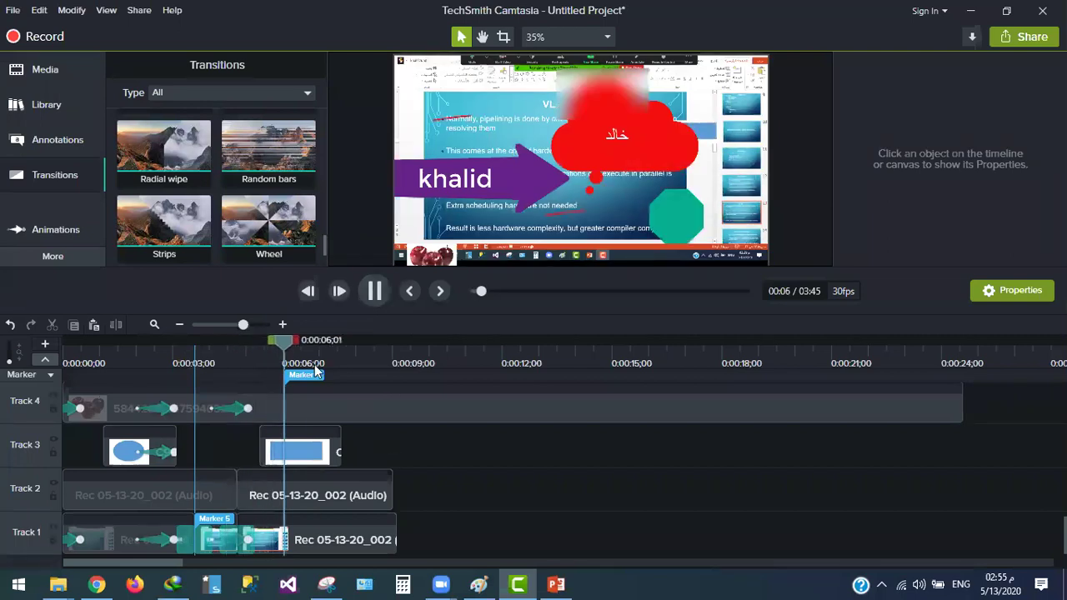
left_click(328, 545)
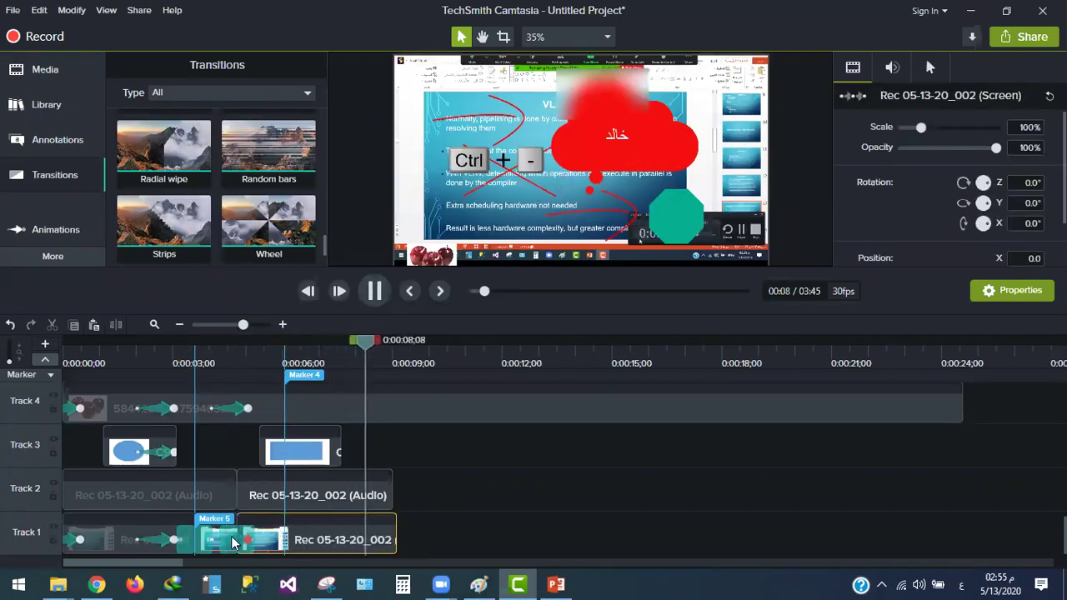
left_click(373, 292)
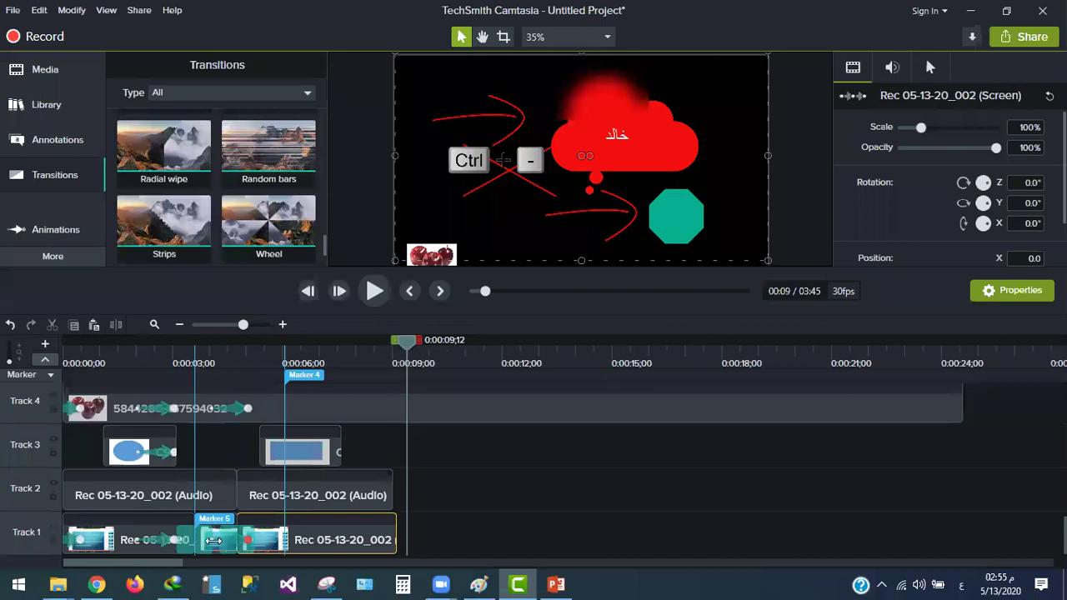
Apply the Whip spin transition to the 0:00:03,18 cut, at the start of the short middle clip on Track 1
left_click_drag(250, 540, 198, 540)
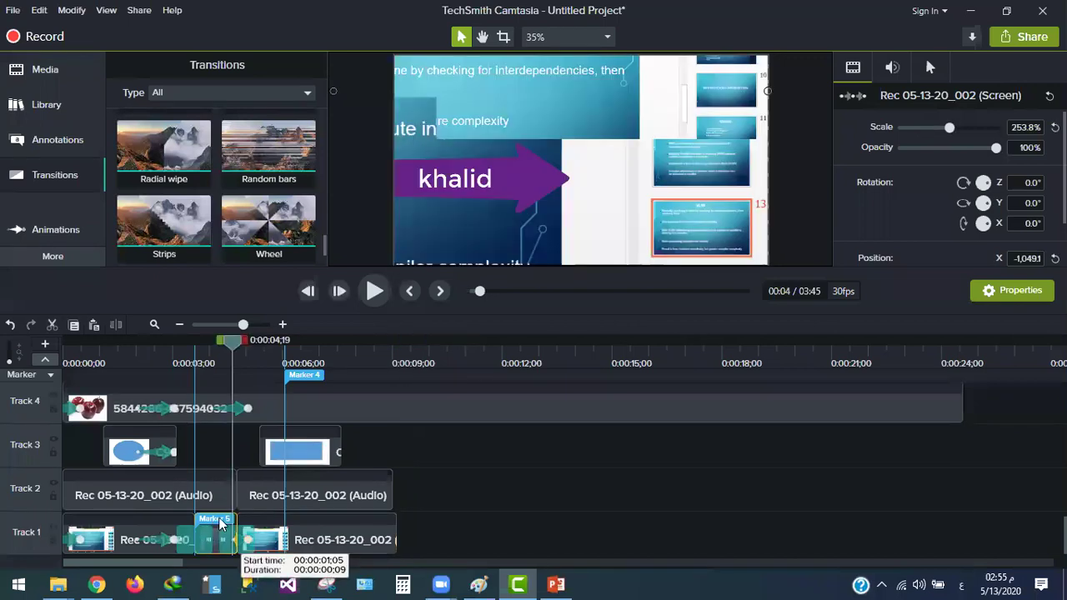
left_click(210, 361)
scroll(261, 217, "up", 4)
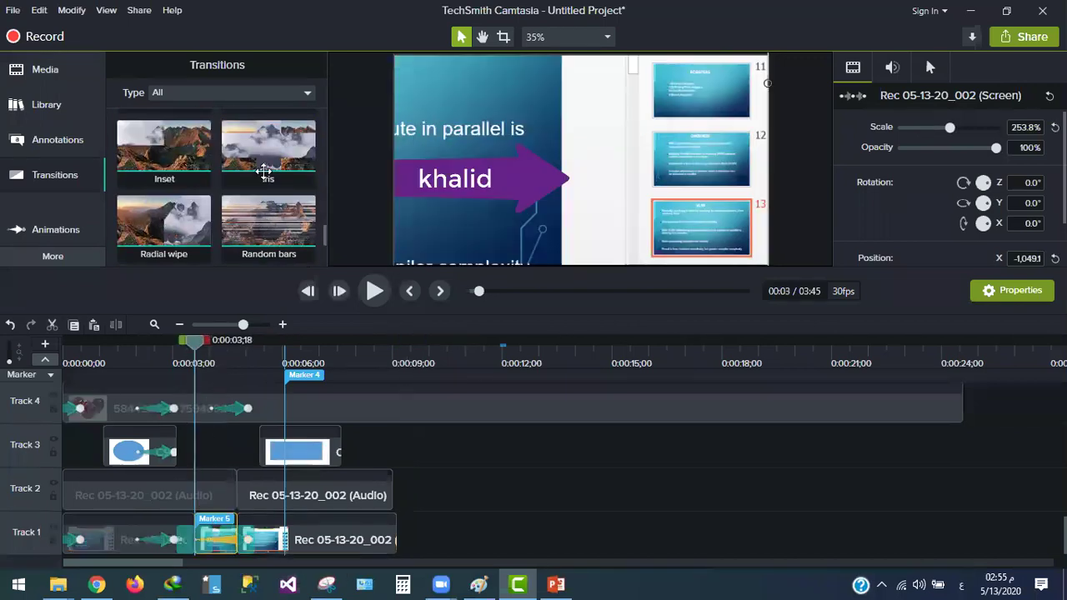
scroll(261, 169, "down", 4)
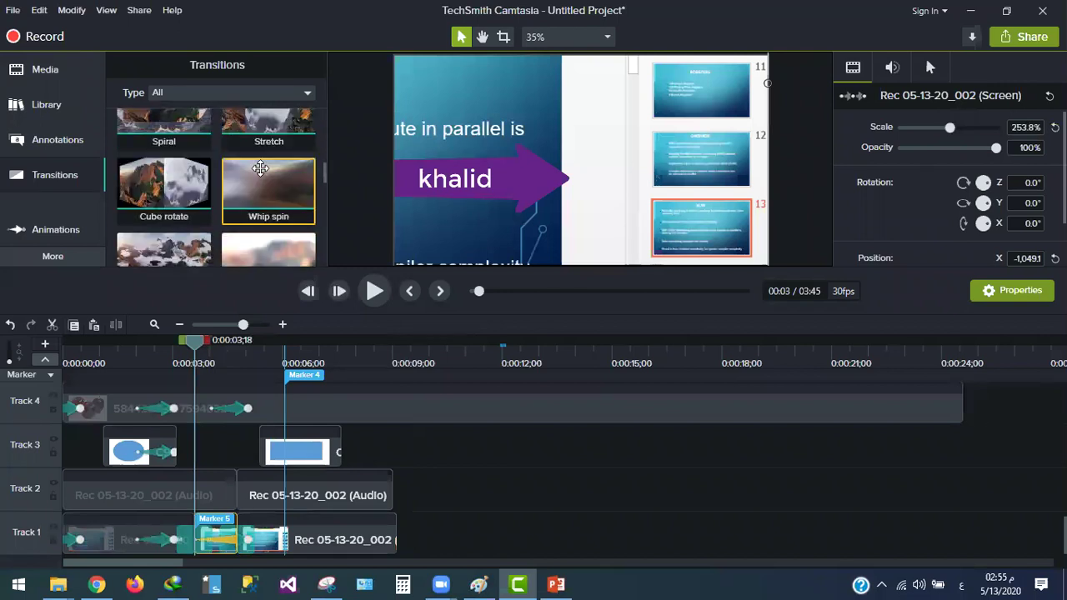
scroll(261, 163, "down", 1)
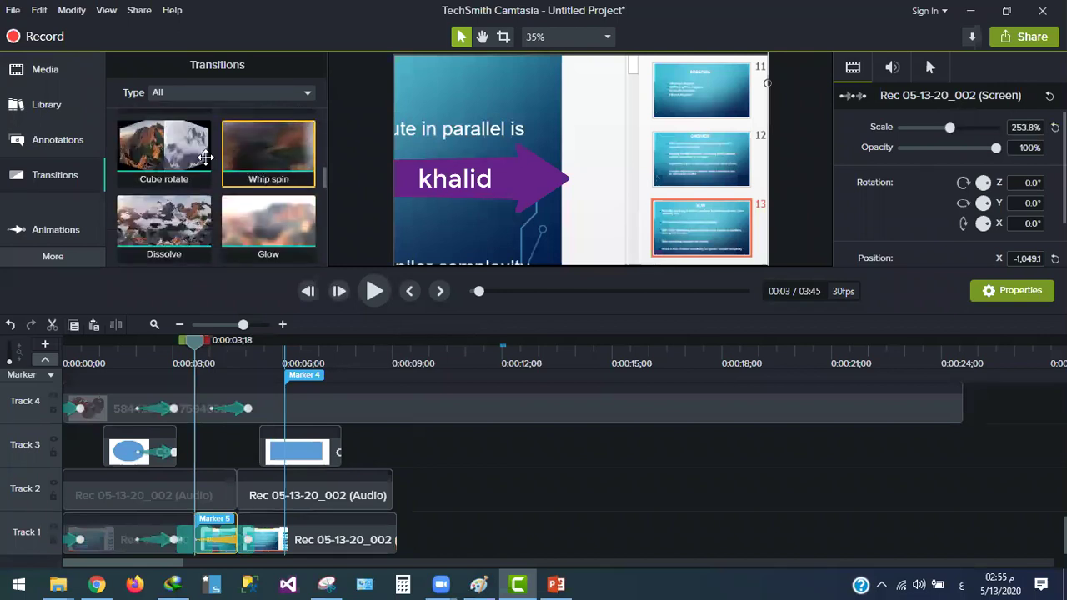
left_click_drag(206, 156, 200, 540)
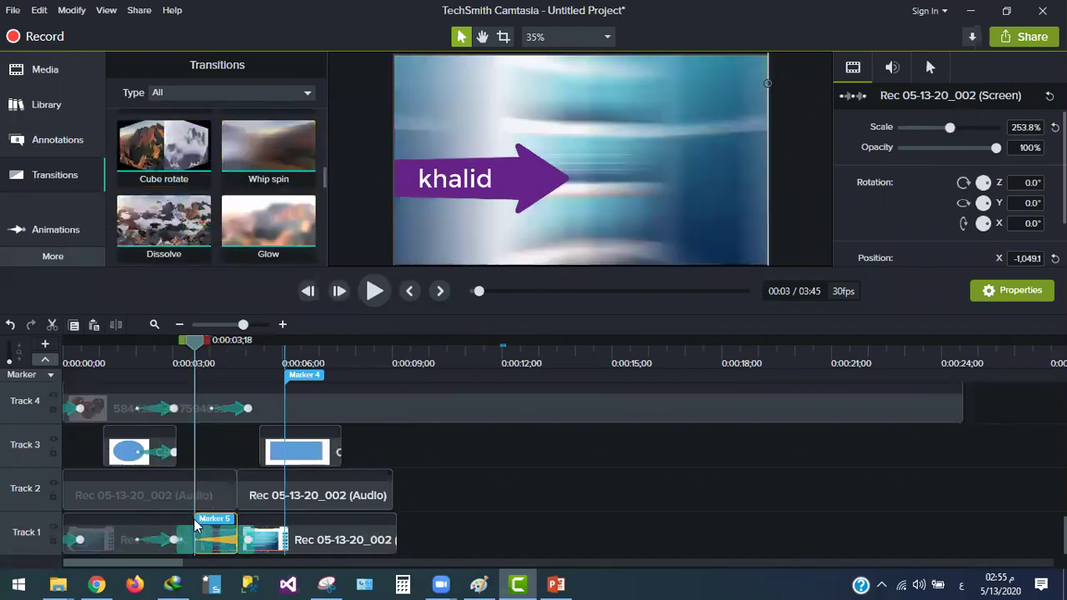
Play back the screen recording's transition from just before Marker 5
left_click_drag(203, 349, 171, 348)
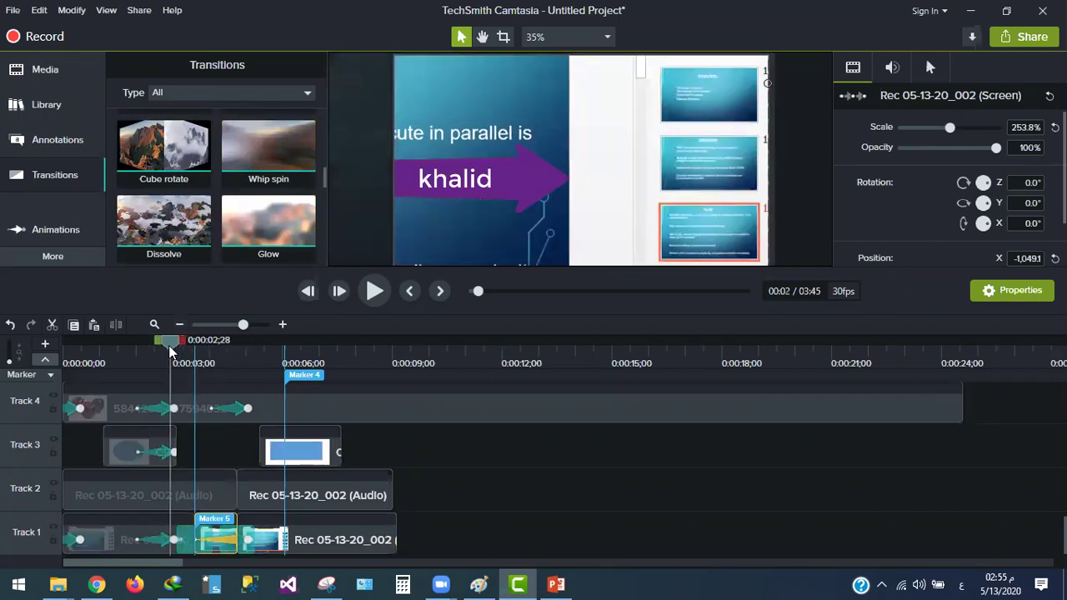
left_click(377, 291)
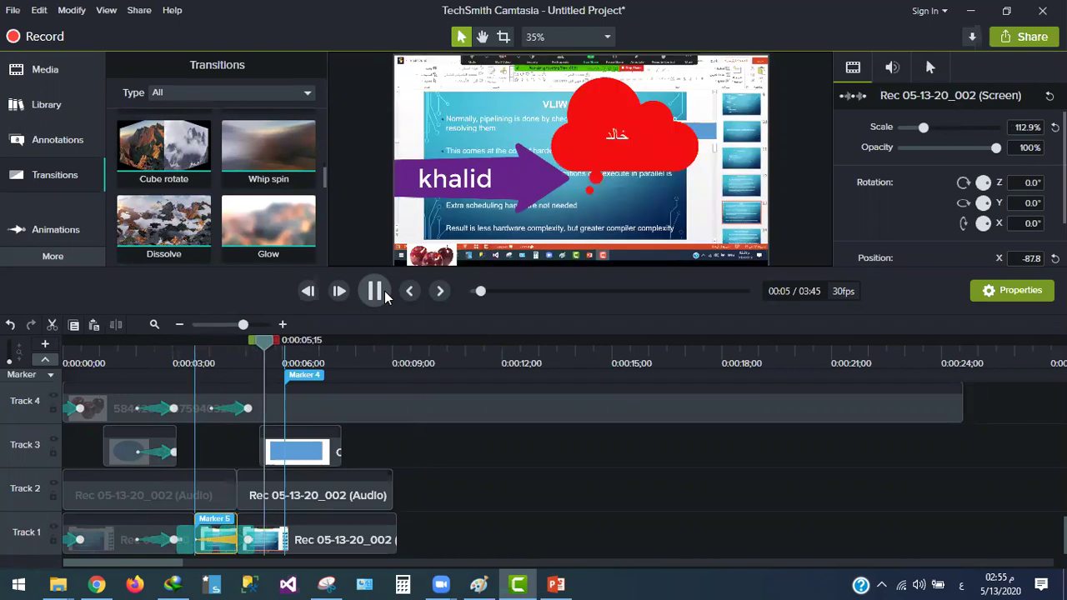
left_click(376, 291)
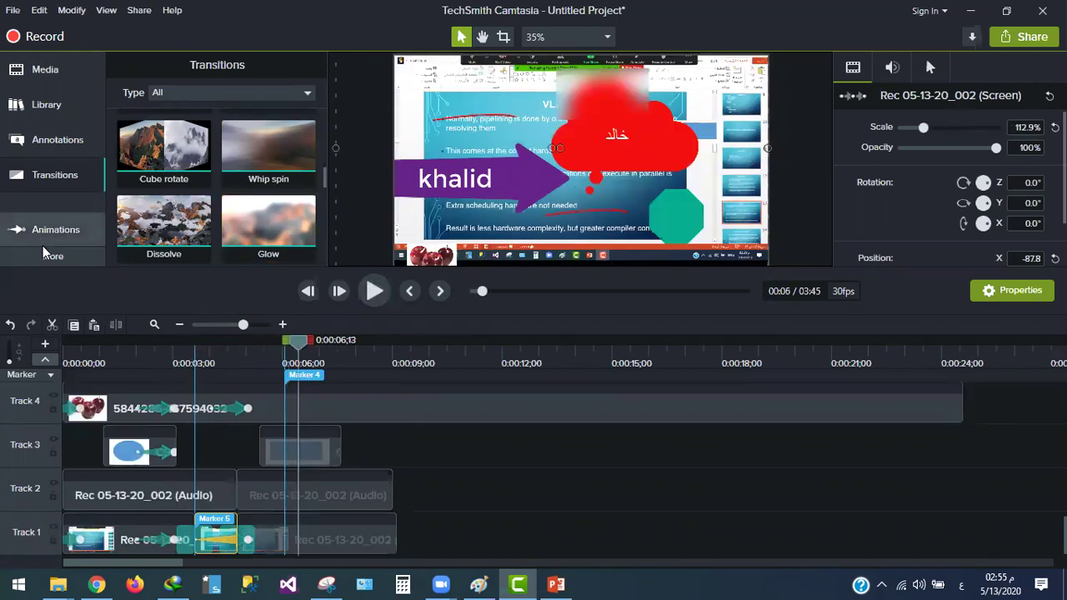
Apply the Drifting behavior to the cherries image on Track 4 and preview it
left_click(64, 239)
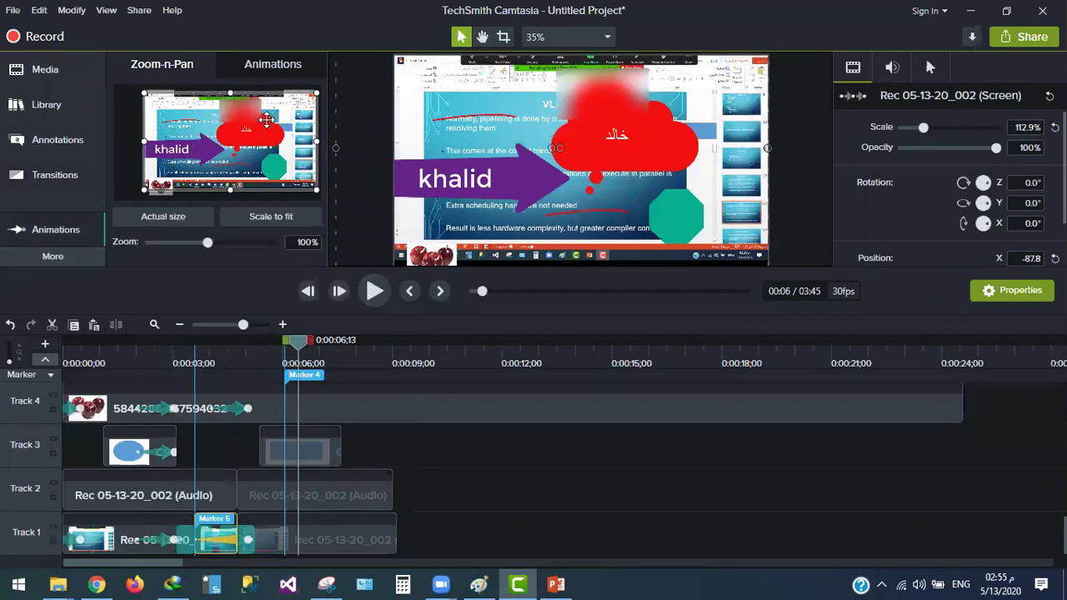
left_click(66, 260)
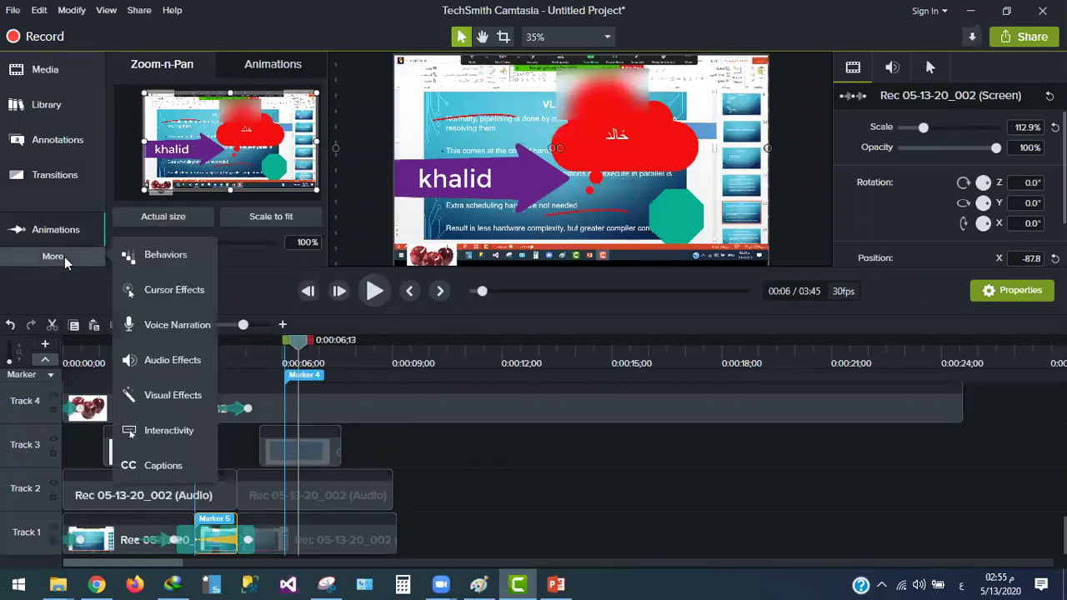
left_click(158, 256)
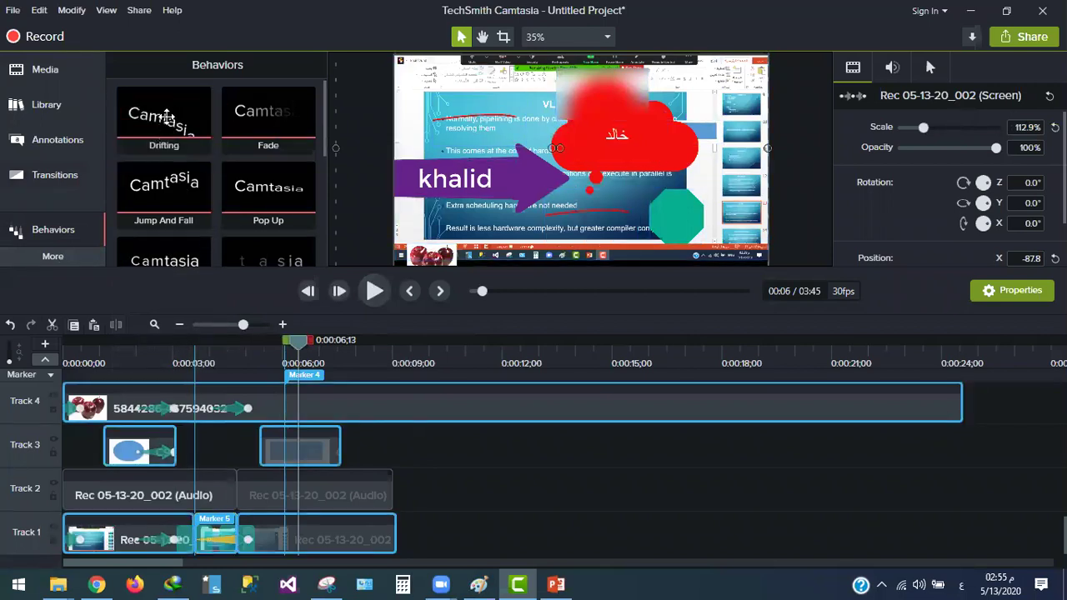
left_click(512, 502)
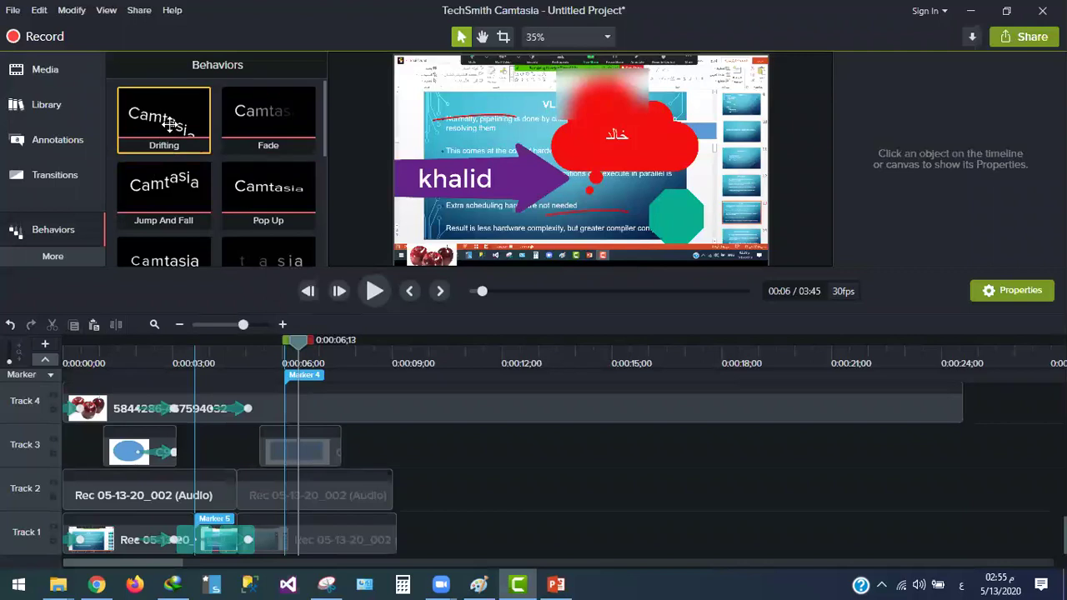
key("ctrl+a")
left_click_drag(447, 145, 474, 148)
left_click_drag(163, 116, 370, 402)
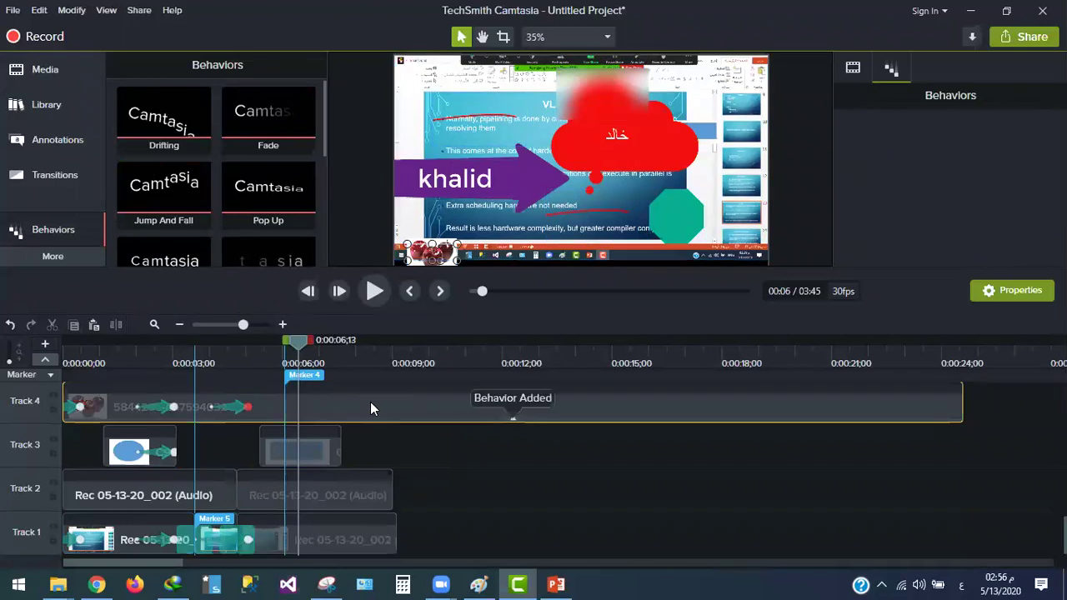
left_click(384, 297)
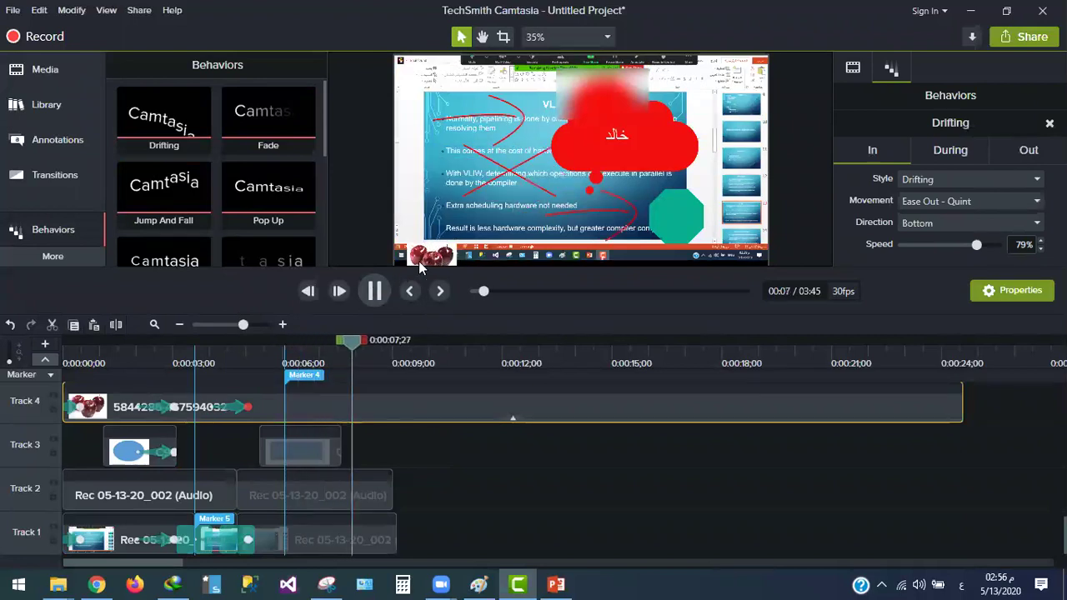
left_click(375, 290)
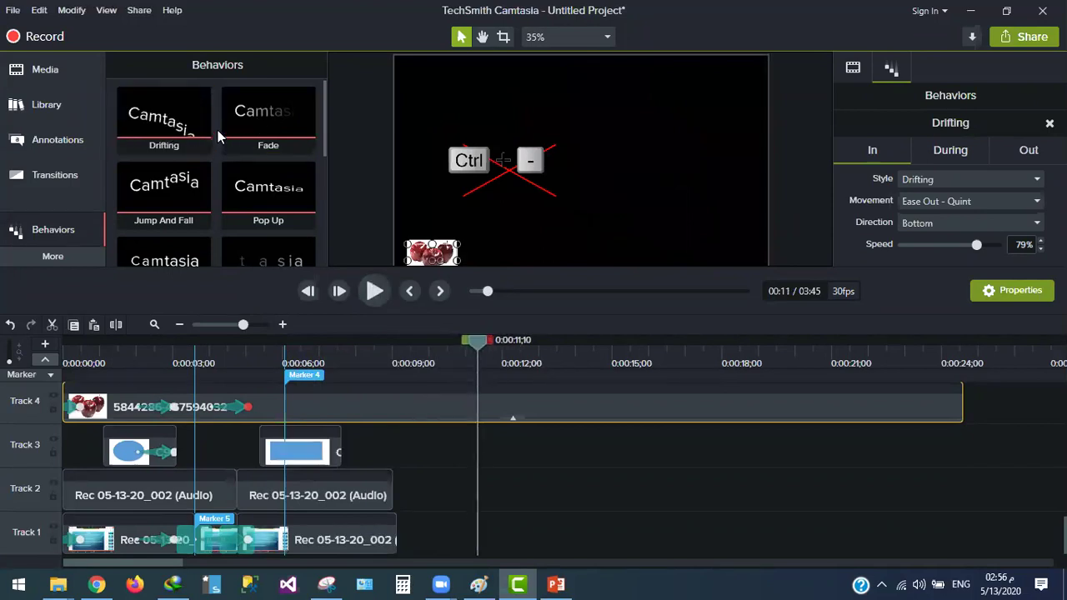
Add the Pop Up behavior to the cherries image on Track 4 and play it back
scroll(219, 142, "down", 1)
scroll(224, 171, "up", 1)
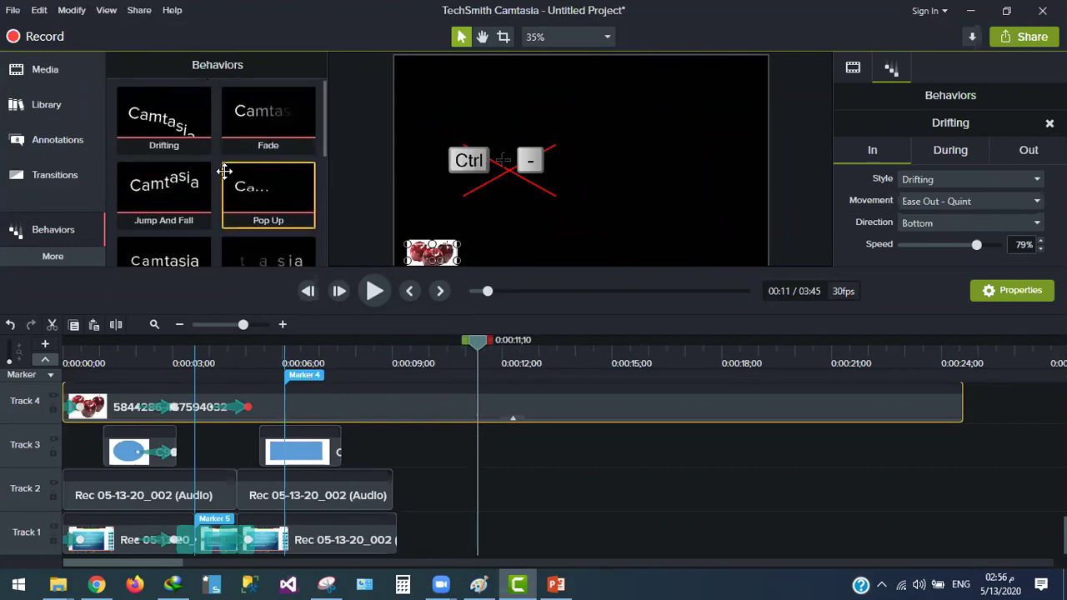
left_click_drag(273, 198, 312, 397)
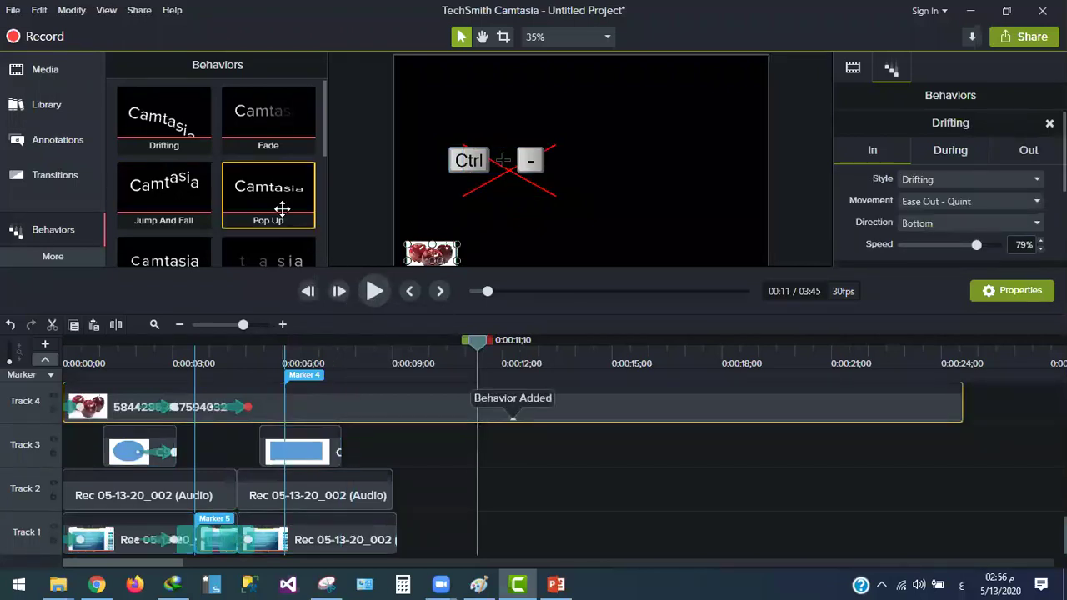
left_click(374, 291)
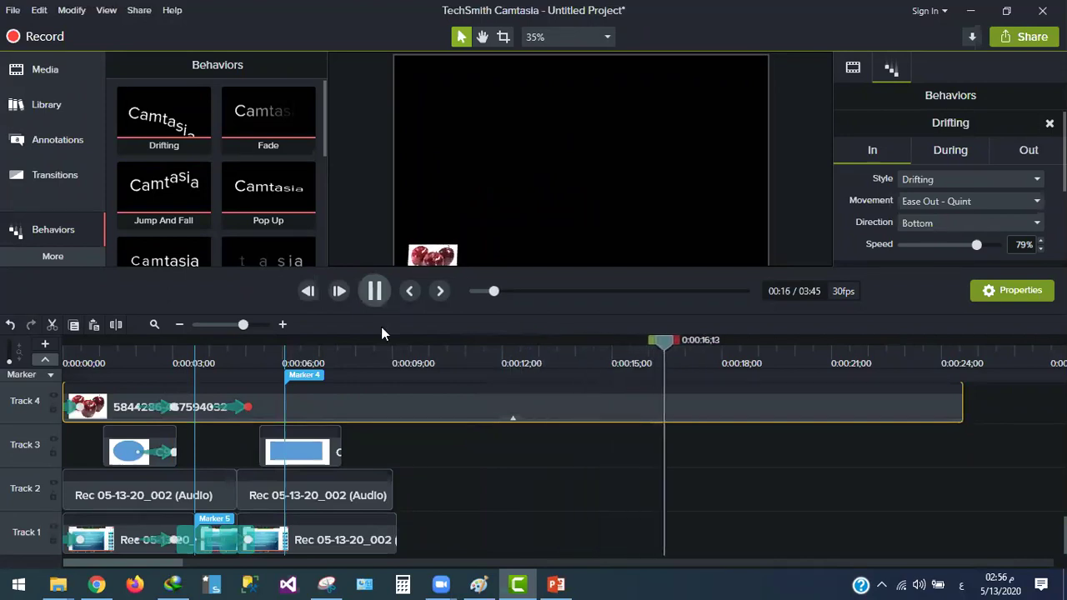
Apply the Explode behavior to the blue ellipse clip on Track 3 and preview it from the clip's start
scroll(206, 200, "down", 1)
scroll(206, 200, "down", 5)
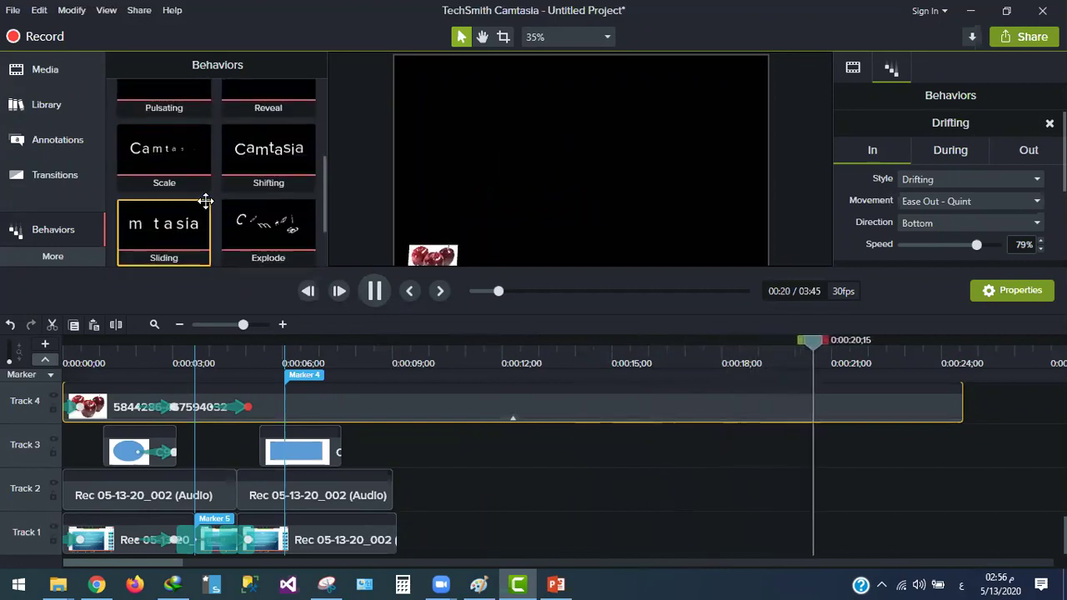
left_click_drag(261, 193, 141, 446)
left_click(132, 363)
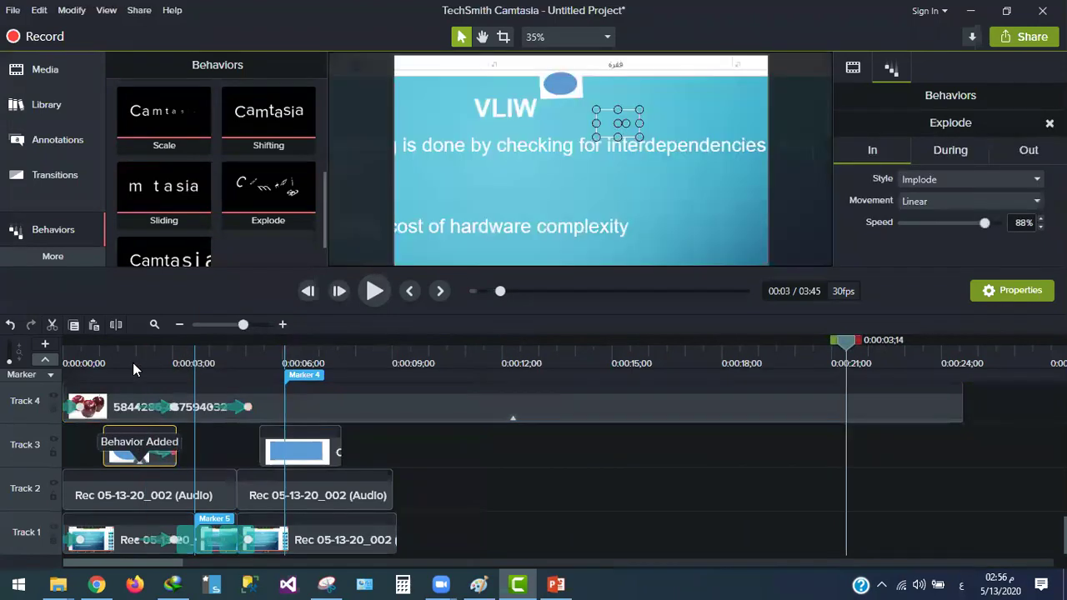
left_click_drag(130, 363, 103, 363)
left_click(368, 295)
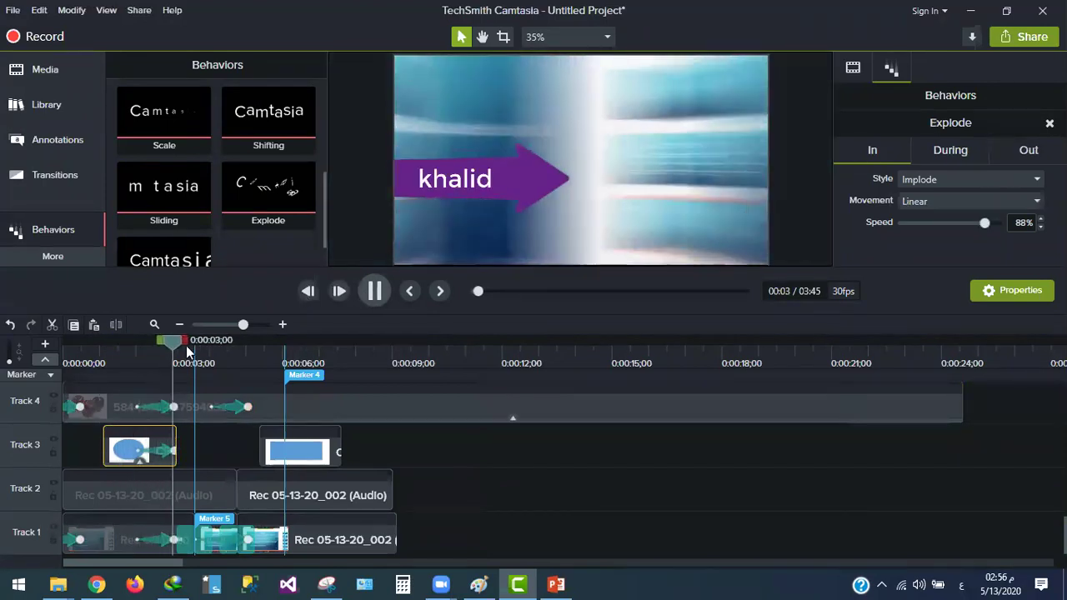
left_click(117, 350)
mouse_move(116, 350)
left_mouse_down()
mouse_move(144, 360)
mouse_move(121, 363)
left_mouse_up()
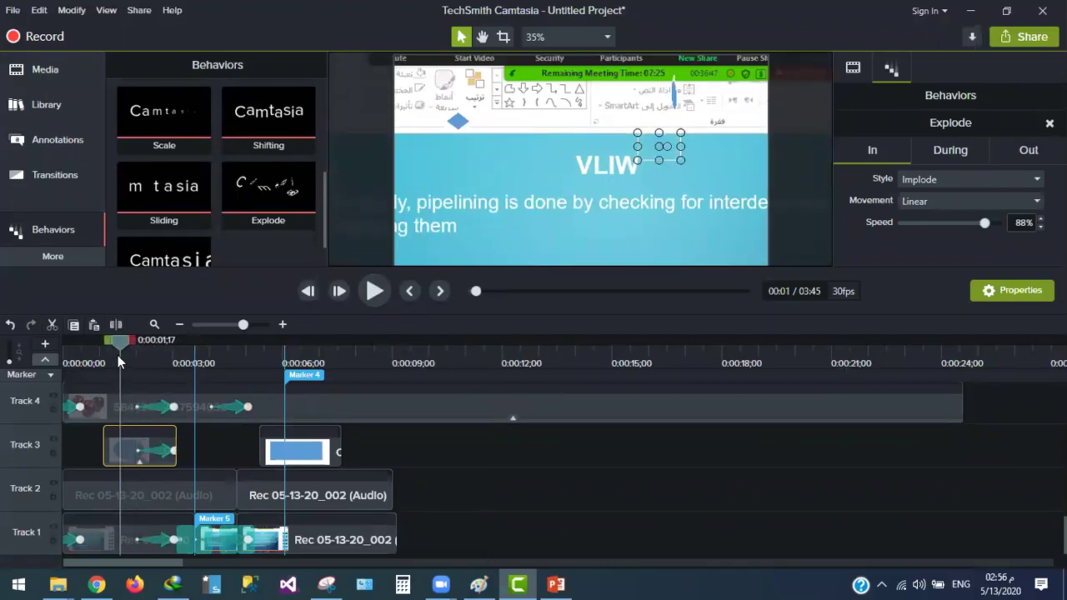
Apply the Fly In behavior to the blue rectangle clip on Track 3 and scrub through it
scroll(197, 212, "down", 1)
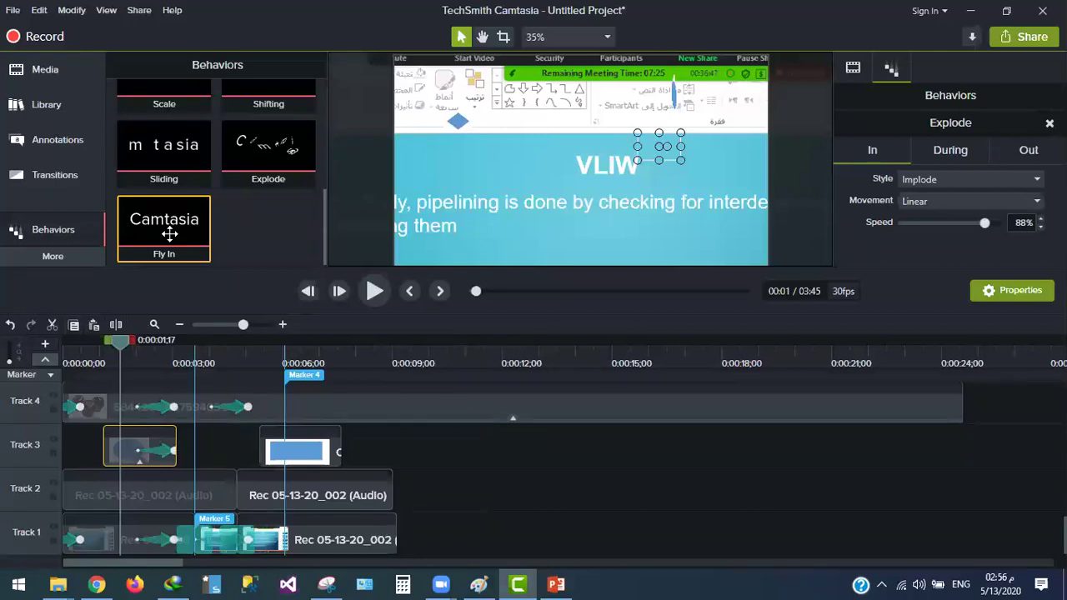
left_click_drag(155, 221, 282, 455)
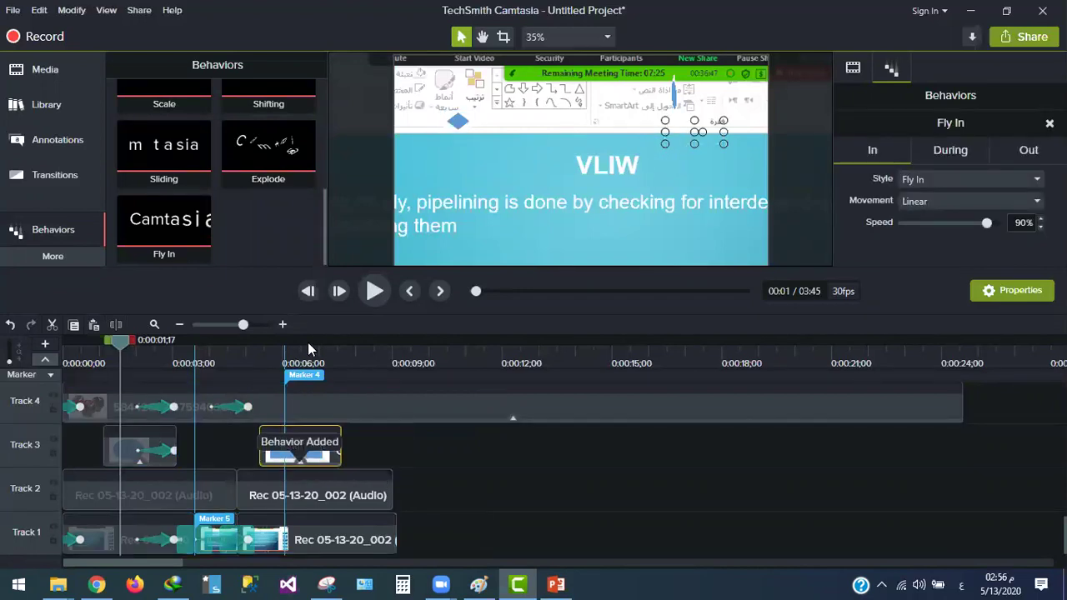
left_click_drag(132, 357, 281, 362)
Add the Cursor Highlight effect to the last screen recording clip on Track 1
left_click(80, 258)
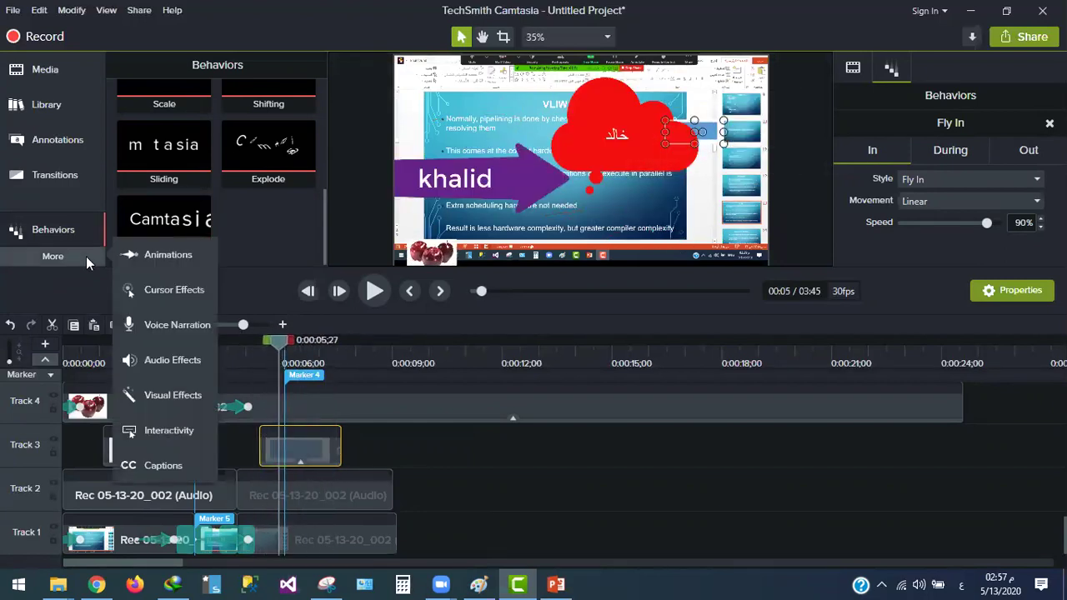
left_click(180, 293)
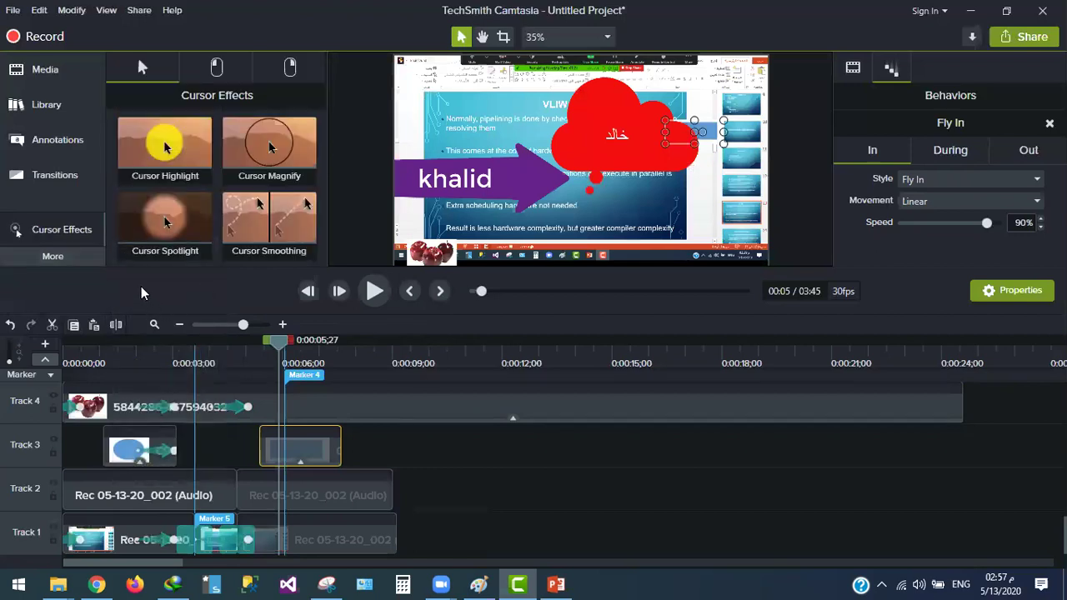
left_click(84, 256)
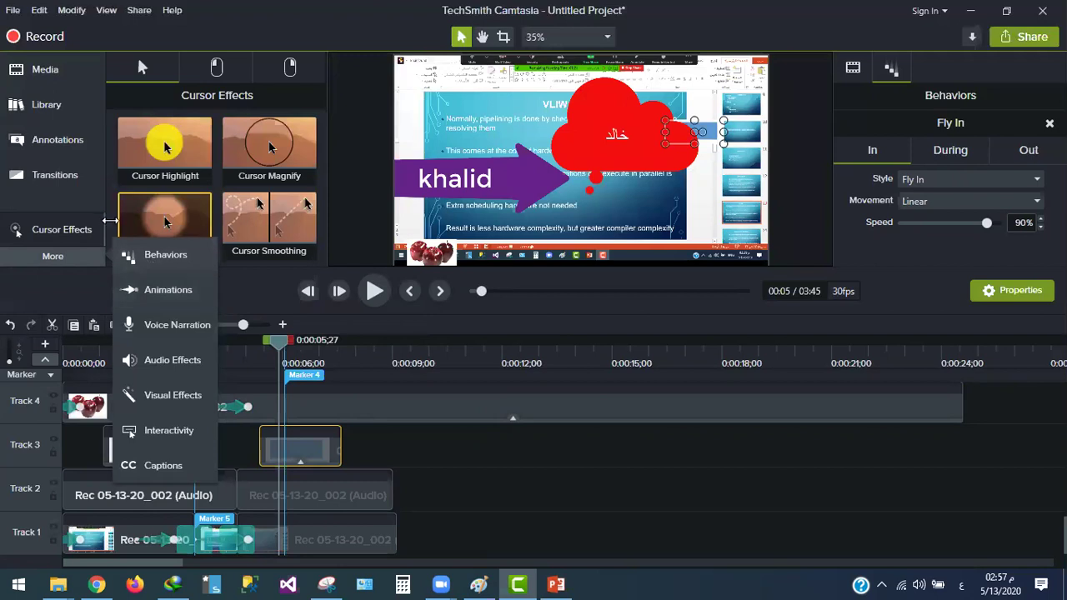
left_click(480, 138)
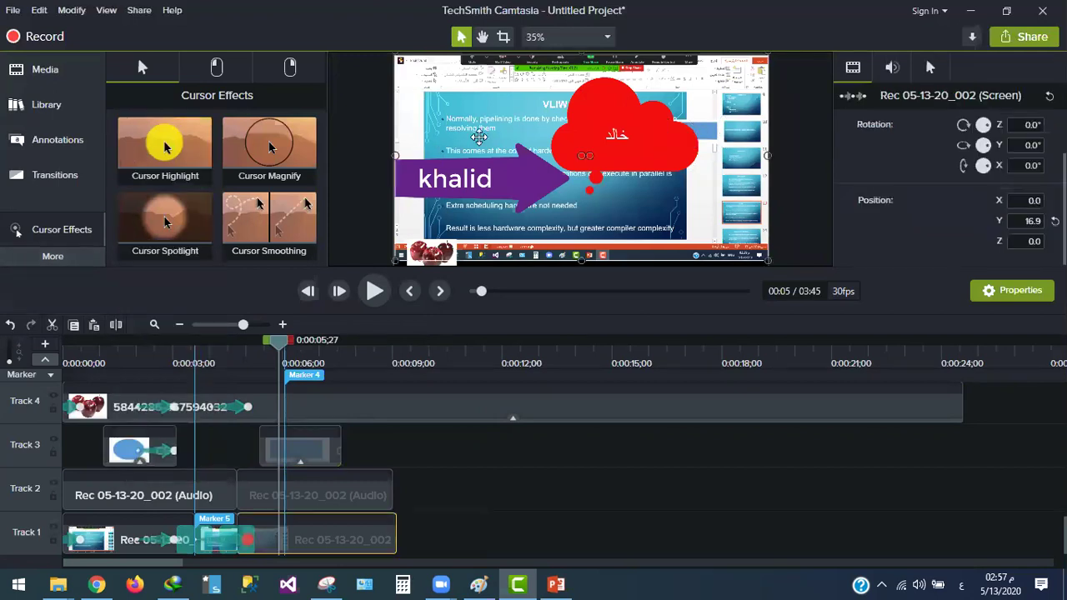
left_click_drag(164, 146, 505, 151)
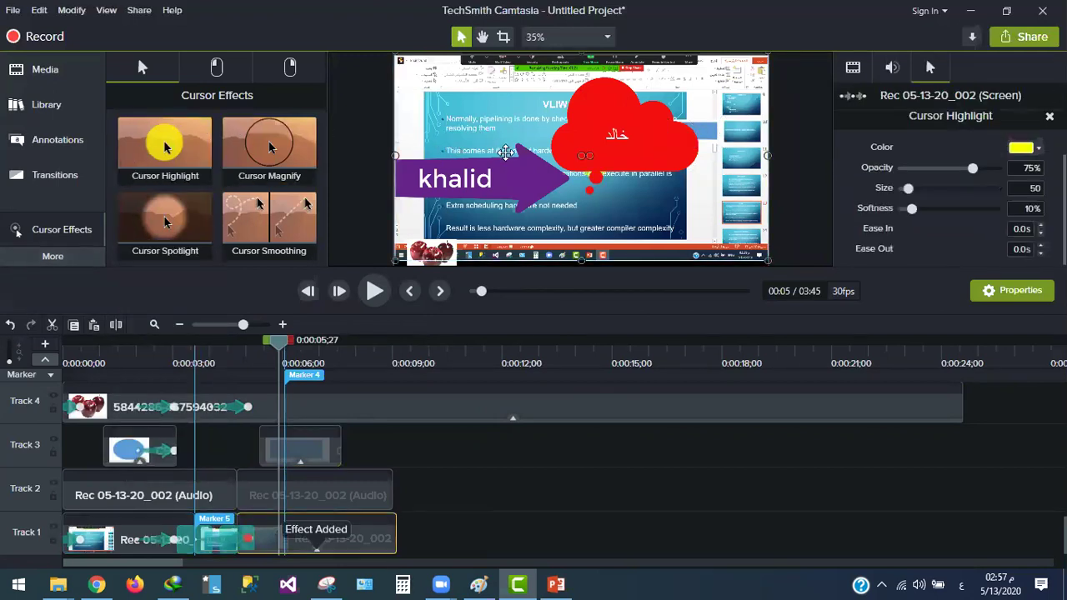
Delete Group 1 from Track 7 so its callouts no longer cover the recording
left_click_drag(623, 142, 698, 183)
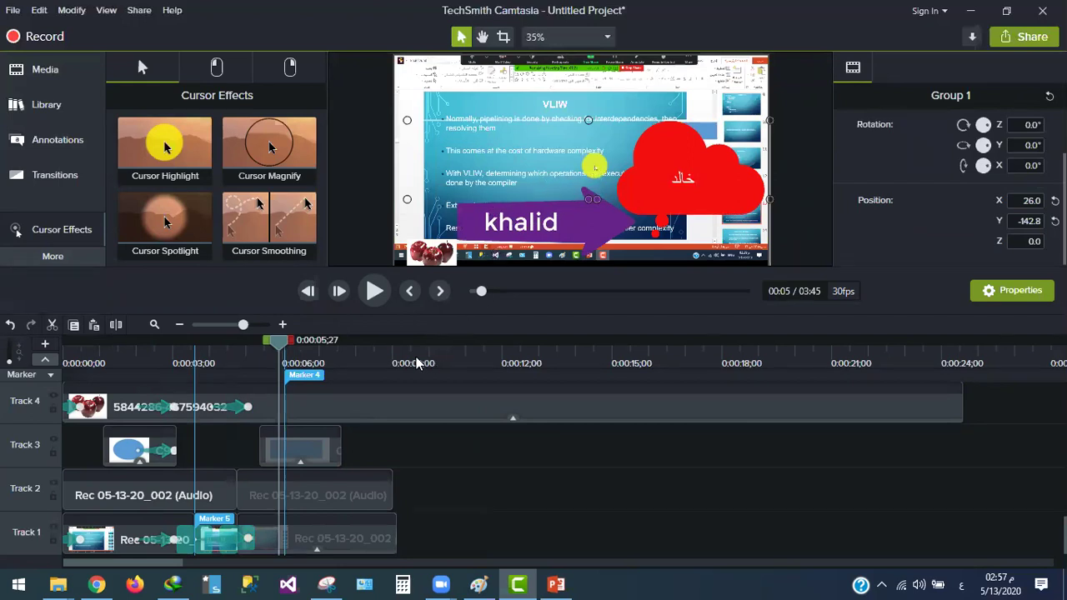
left_click_drag(275, 348, 320, 333)
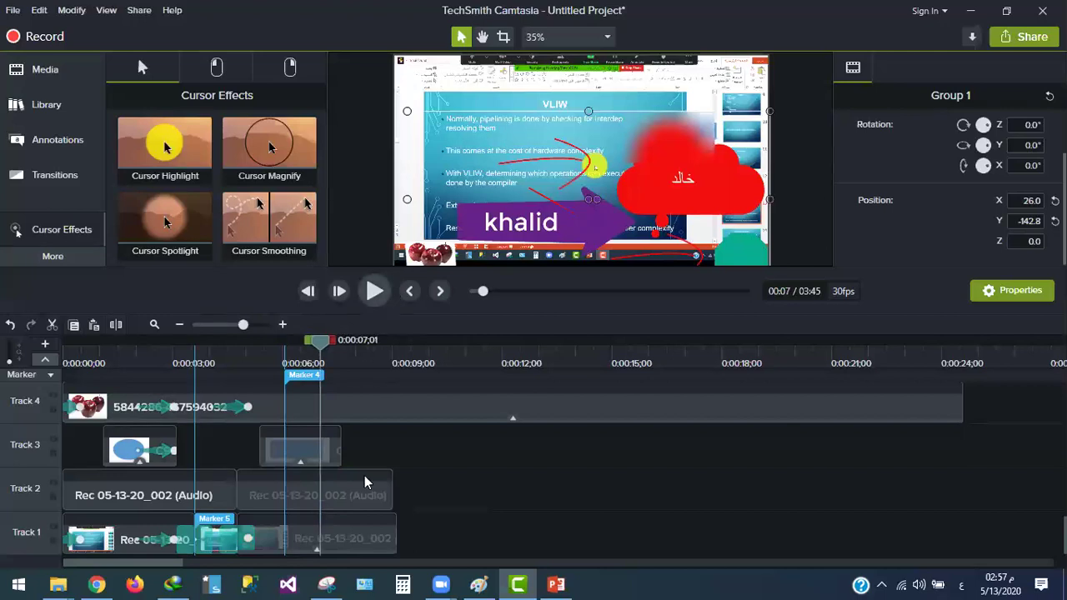
scroll(369, 481, "up", 4)
right_click(351, 419)
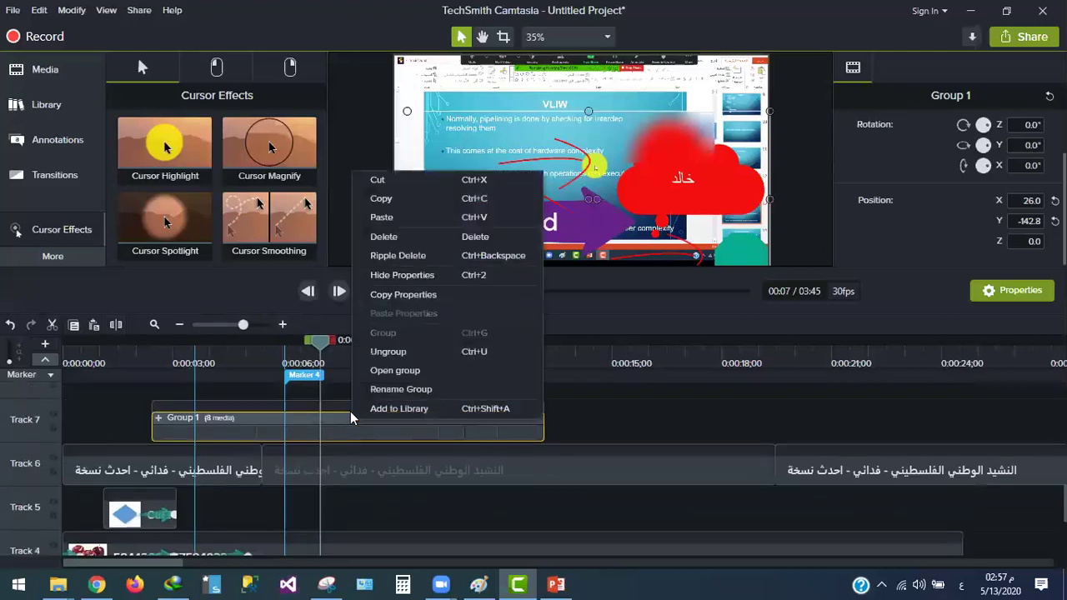
left_click(408, 236)
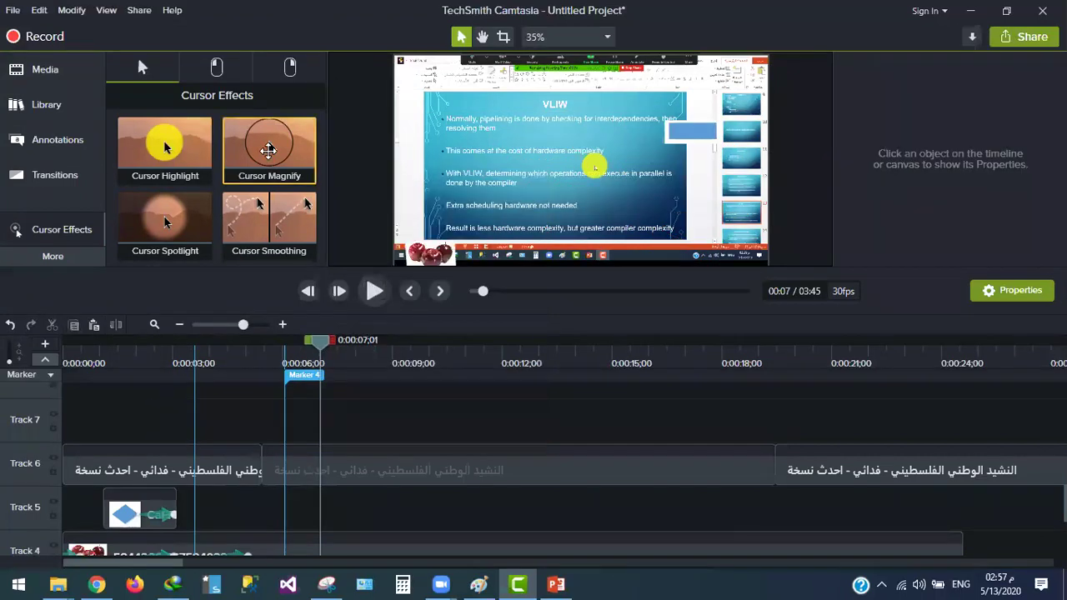
Add the Cursor Magnify effect to the last screen recording clip on Track 1
scroll(286, 475, "down", 1)
left_click_drag(268, 150, 450, 165)
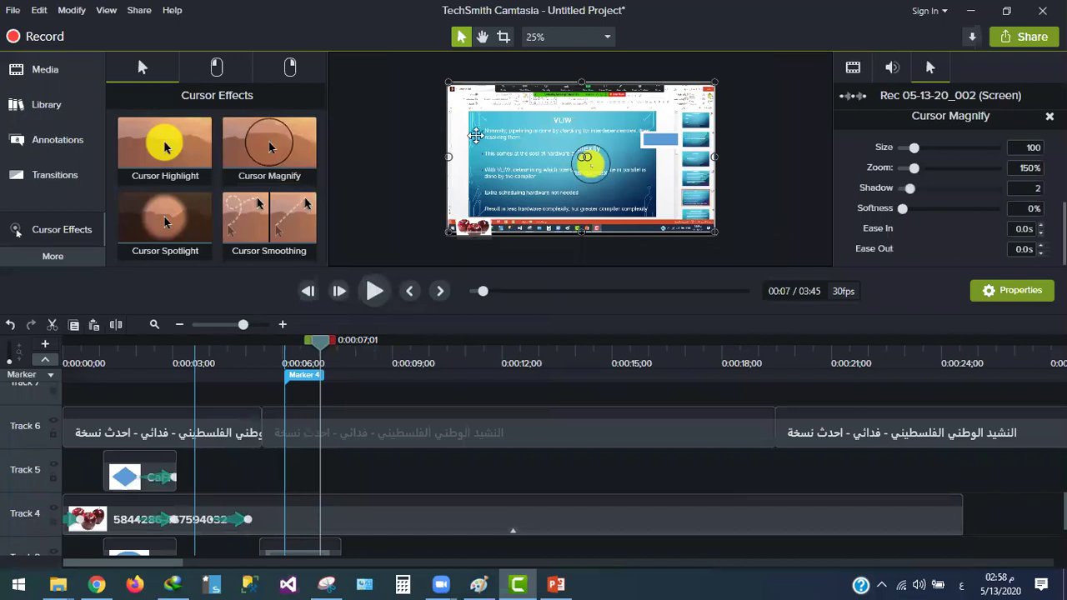
scroll(581, 157, "up", 1)
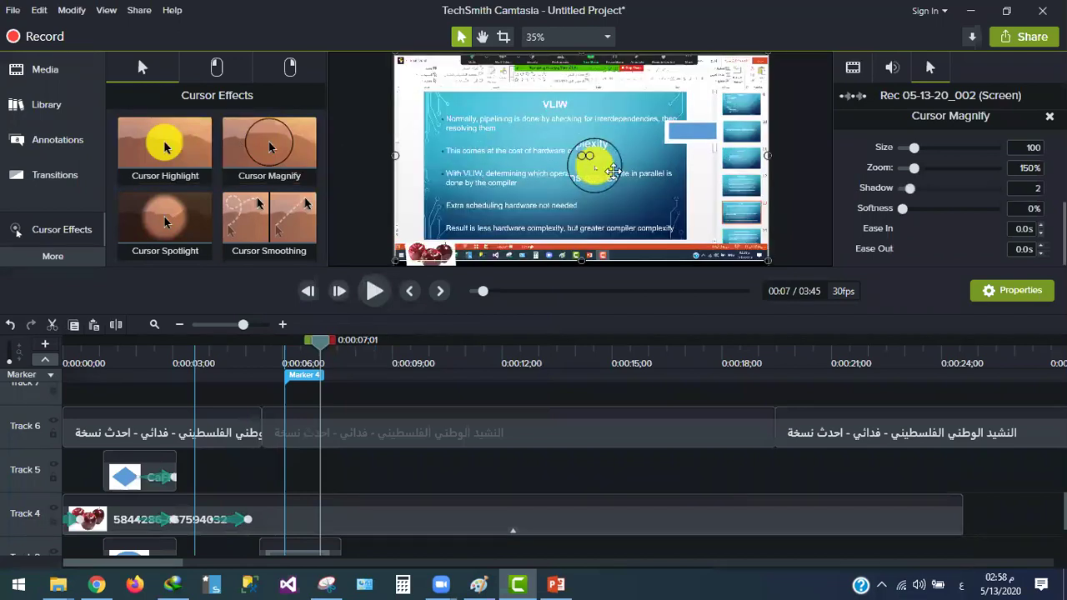
Change the Cursor Highlight color on the last screen recording clip to red #FB4246 and increase the highlight's opacity
scroll(352, 405, "up", 2)
scroll(357, 405, "down", 4)
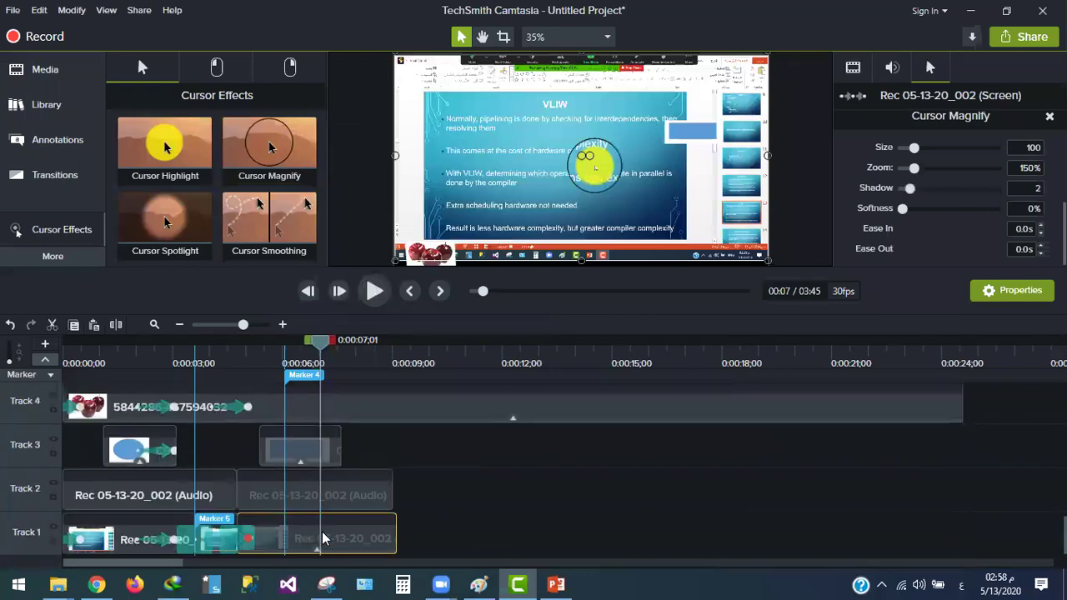
scroll(917, 175, "up", 5)
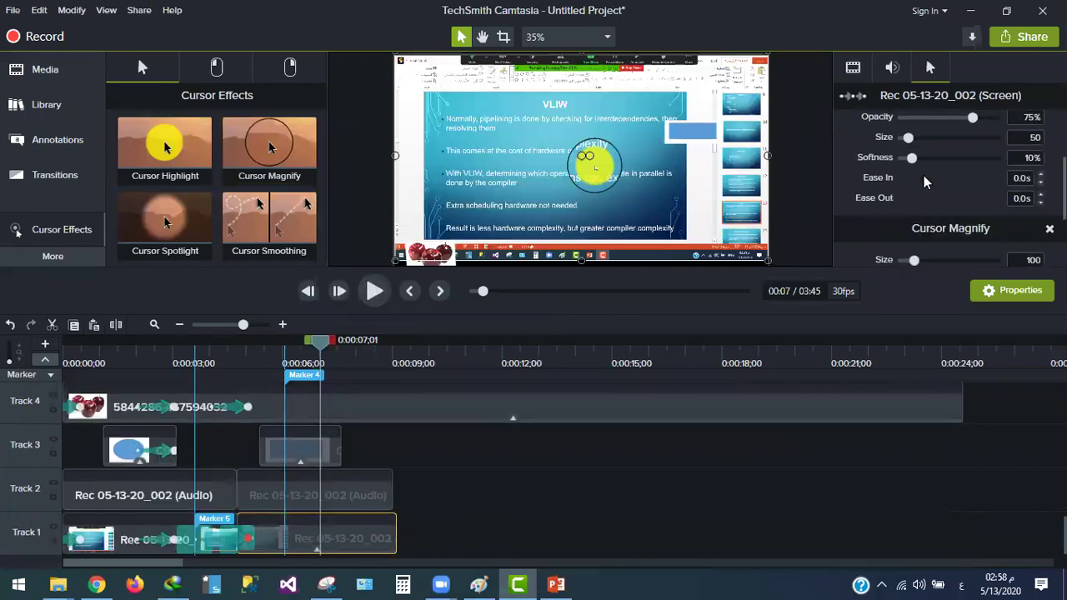
left_click(1025, 209)
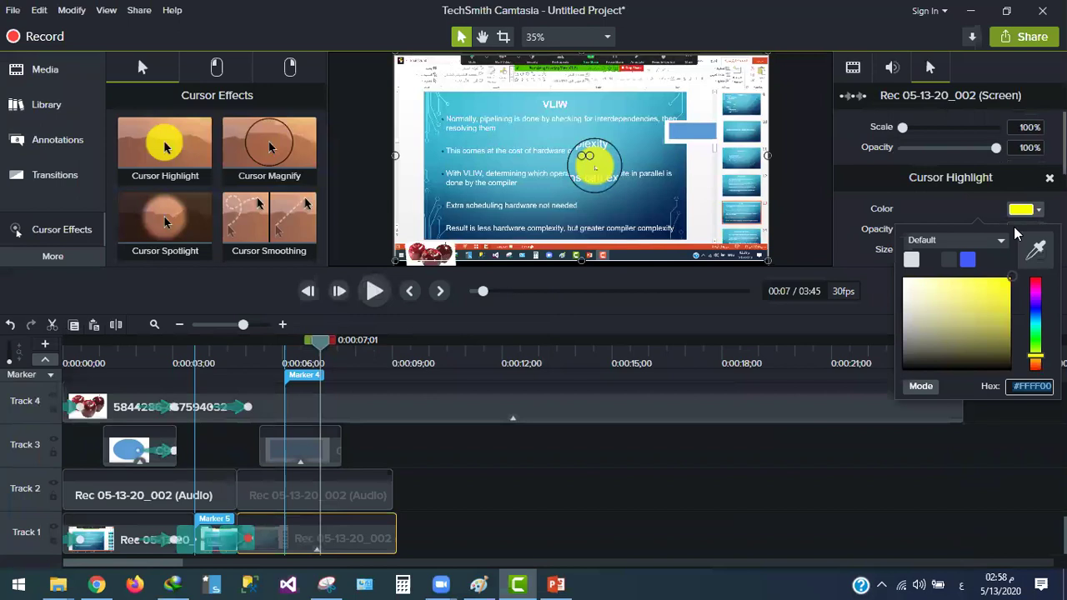
left_click(929, 297)
left_click(966, 260)
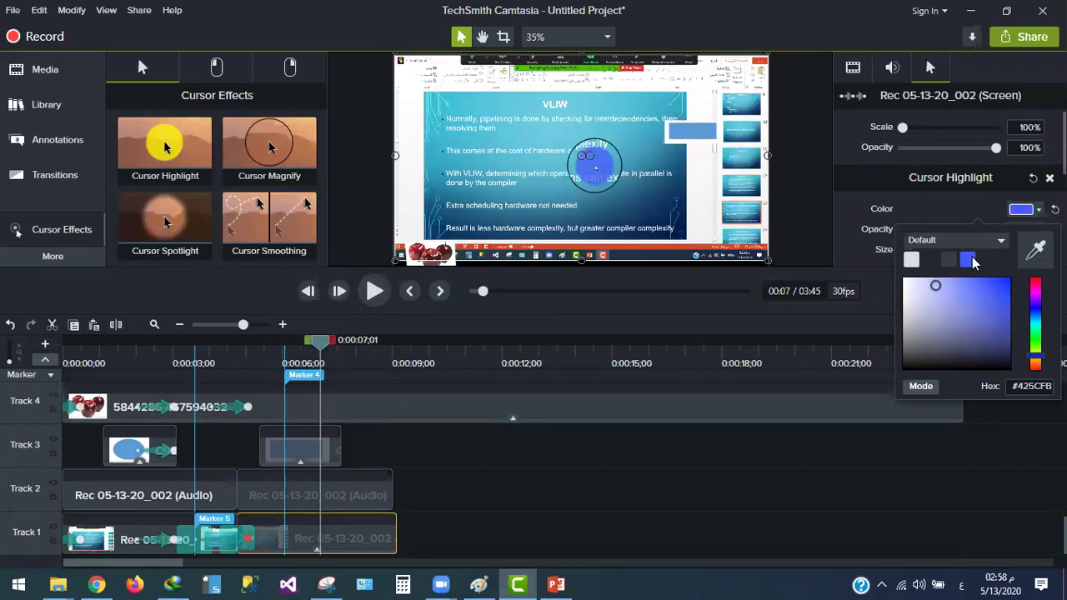
left_click(1023, 209)
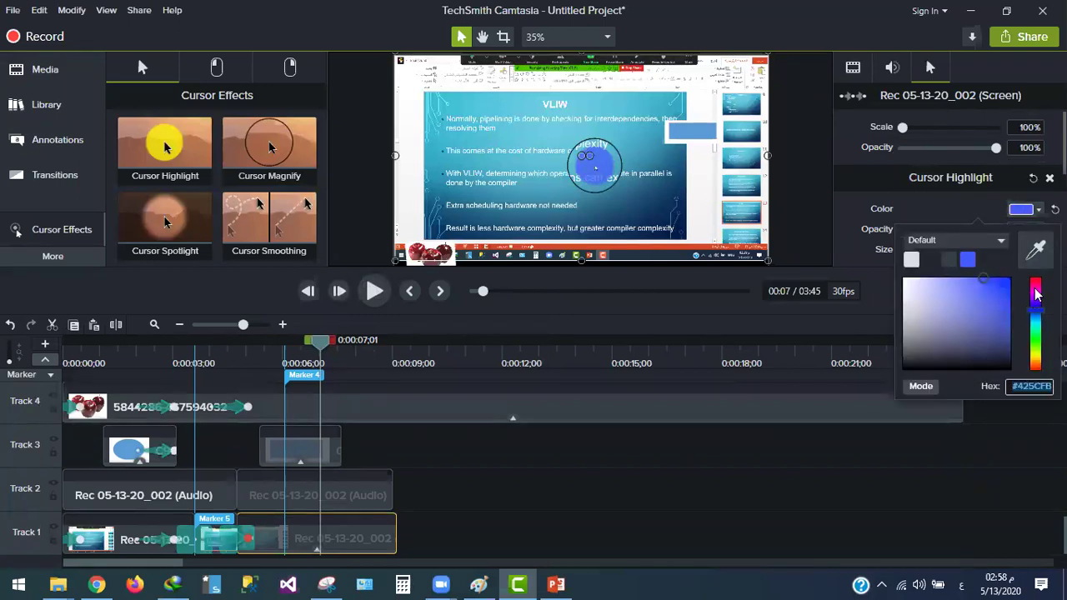
left_click(1033, 290)
left_click(1033, 279)
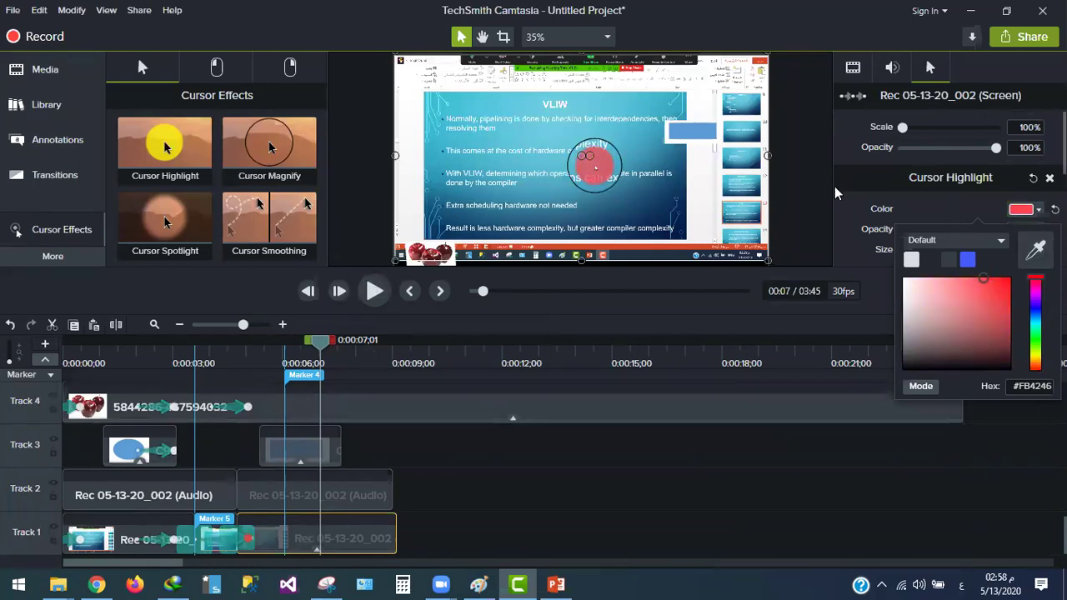
left_click(837, 193)
mouse_move(976, 236)
left_mouse_down()
mouse_move(995, 234)
mouse_move(917, 236)
mouse_move(992, 231)
left_mouse_up()
Try a Cursor Magnify size of 67, and return the size to 100
scroll(879, 231, "down", 5)
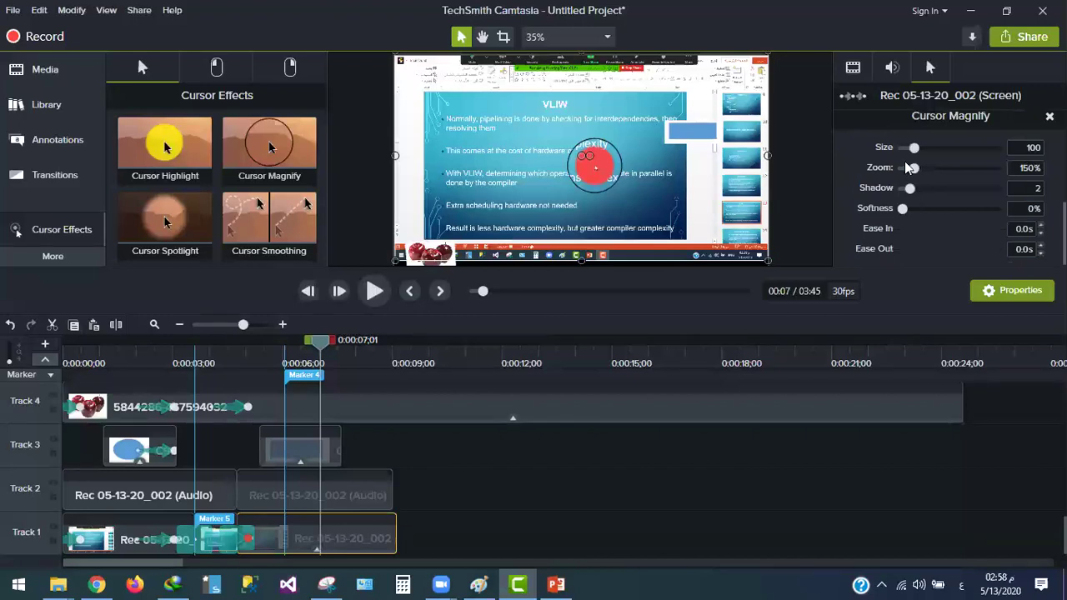
mouse_move(915, 155)
left_mouse_down()
mouse_move(972, 150)
mouse_move(911, 157)
left_mouse_up()
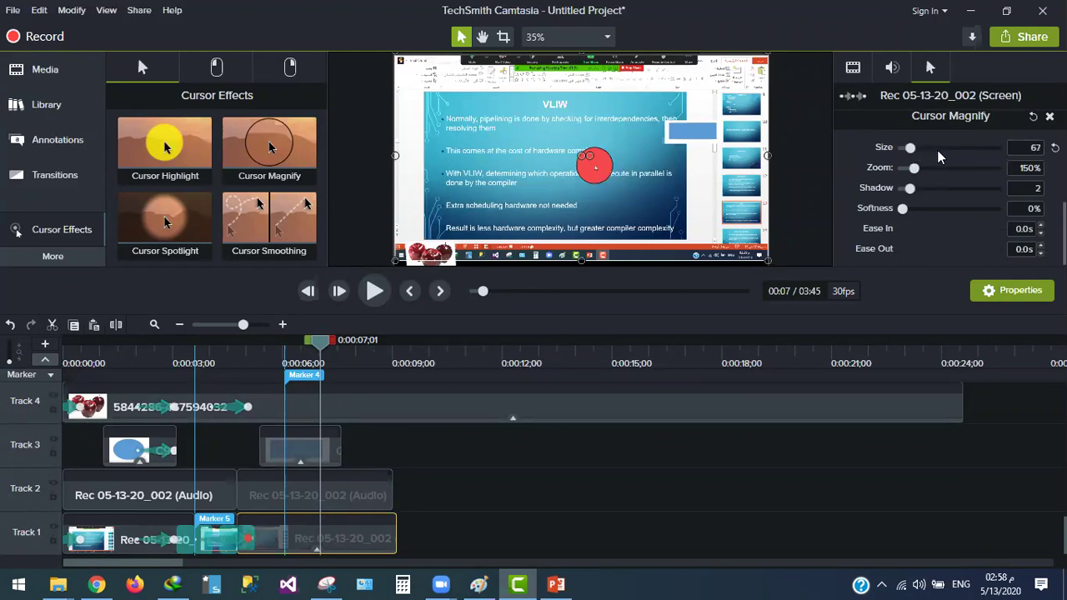
mouse_move(914, 150)
left_mouse_down()
mouse_move(929, 144)
mouse_move(914, 148)
left_mouse_up()
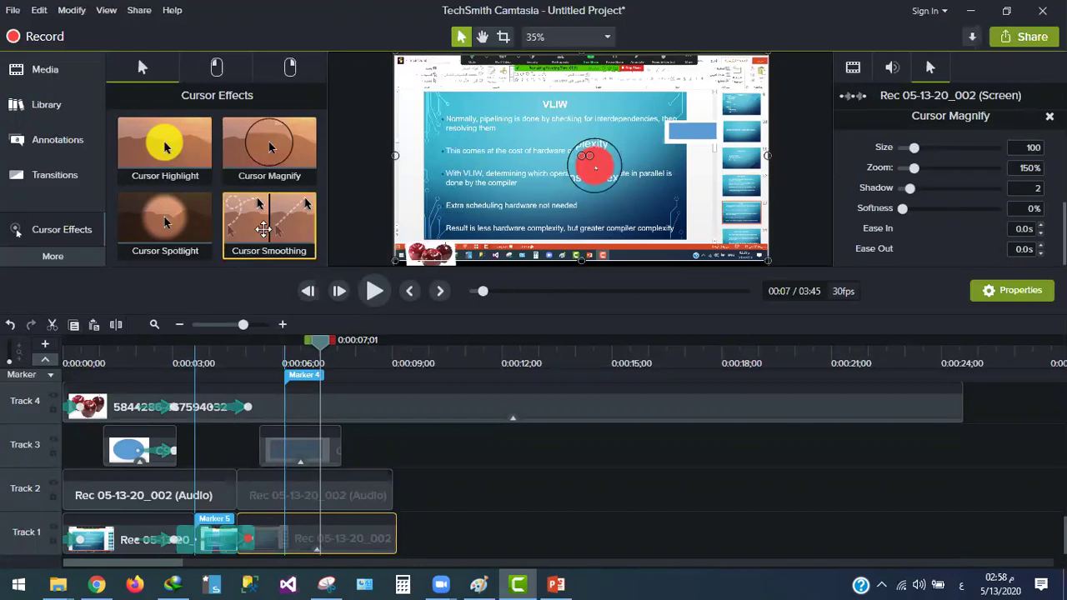
Add the Cursor Smoothing effect to the last screen recording clip and play a short preview
left_click_drag(263, 217, 496, 182)
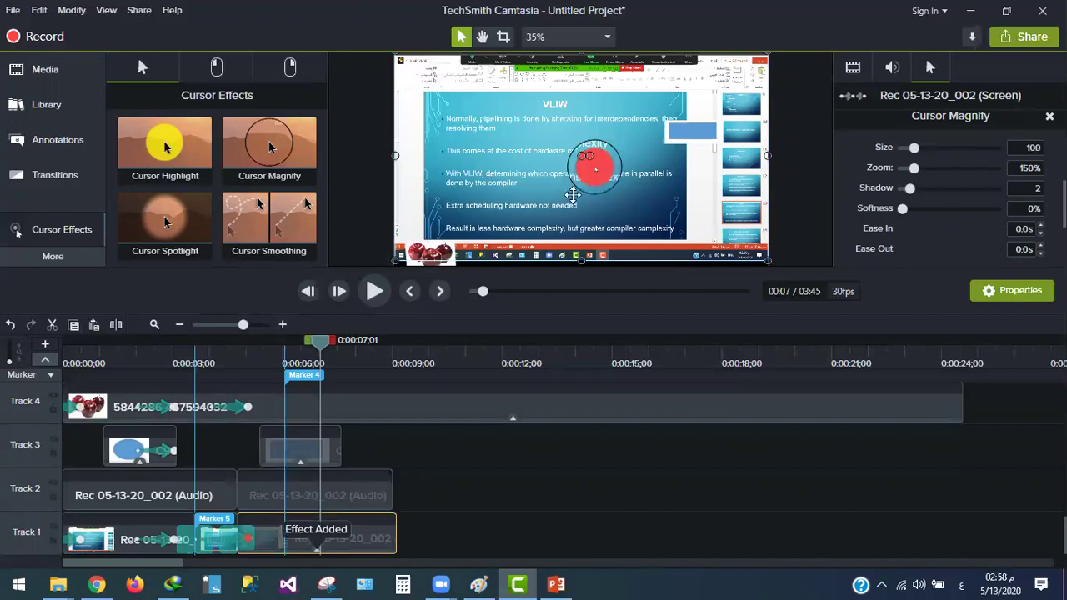
left_click(386, 300)
left_click(386, 300)
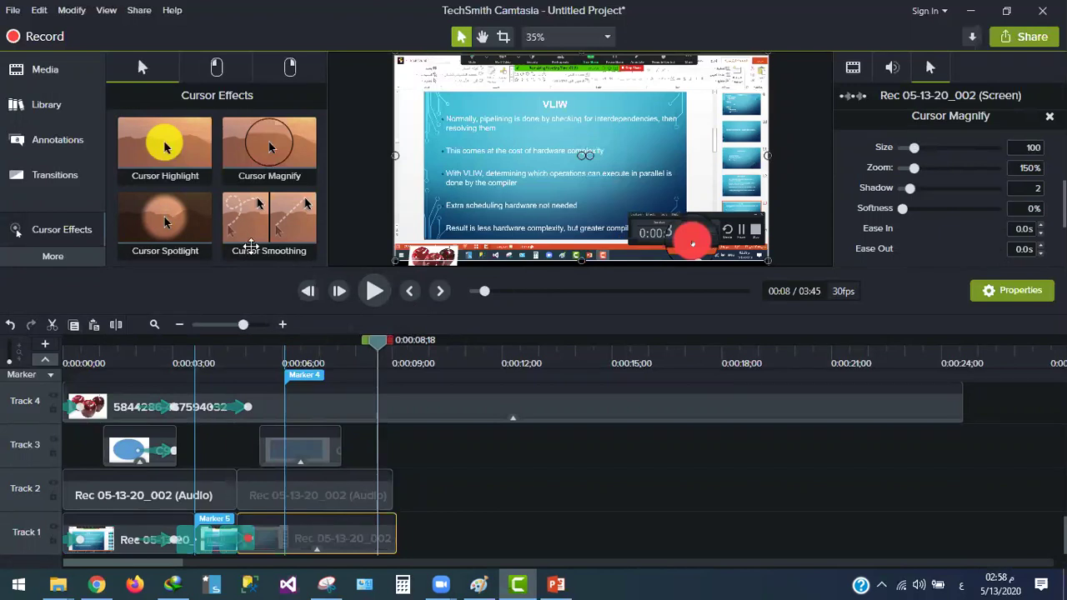
Add the Left Click Rings effect to the last screen recording clip on Track 1 and preview it
left_click(225, 92)
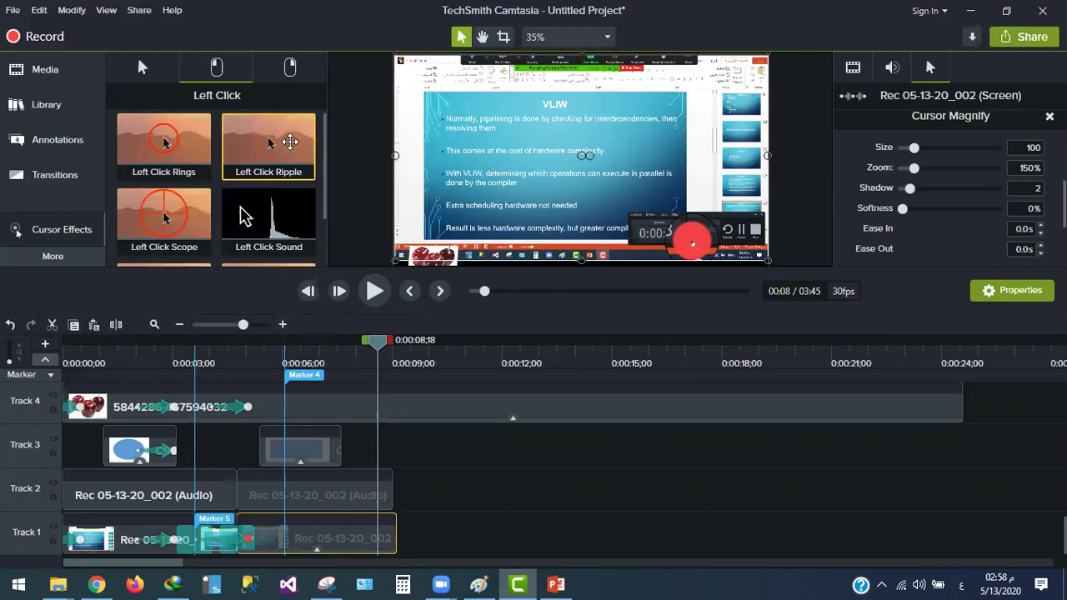
left_click_drag(149, 158, 484, 199)
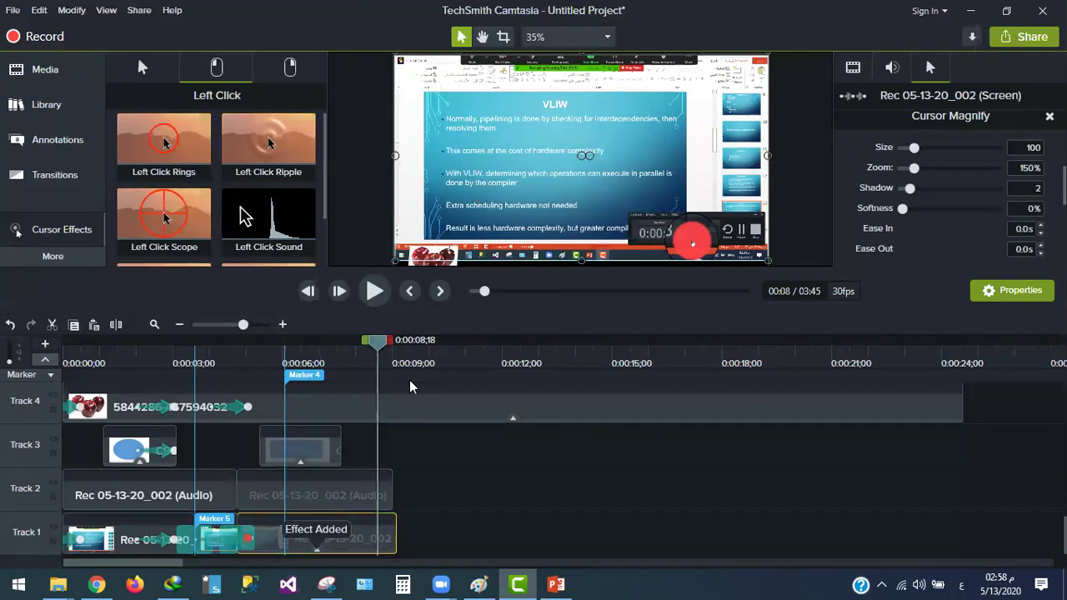
left_click(372, 294)
left_click(373, 292)
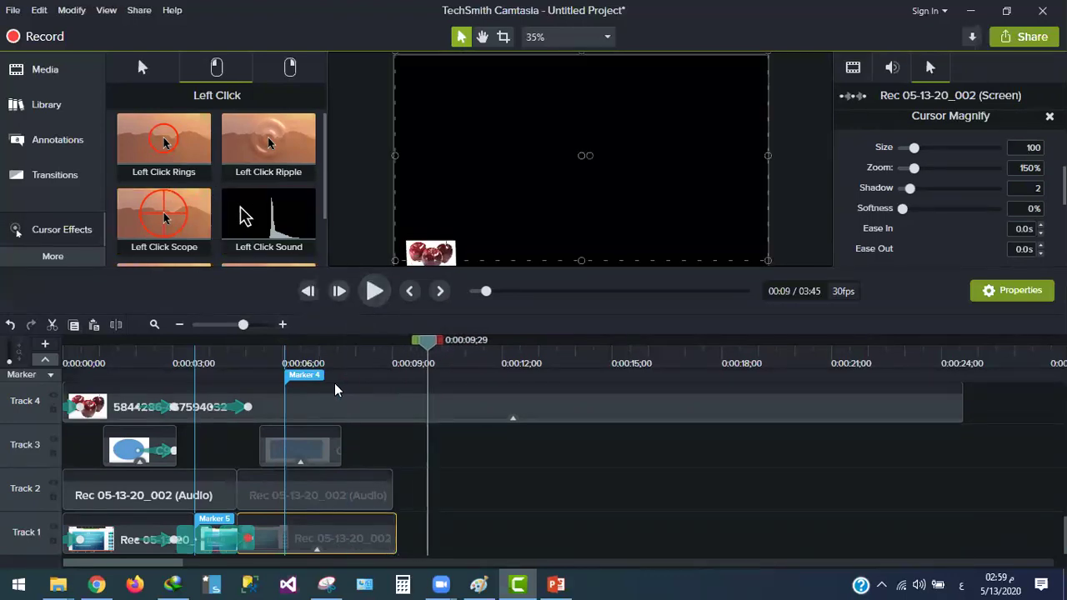
Add the Left Click Ripple effect to the first screen recording clip on Track 1 and scrub through the timeline
left_click(457, 532)
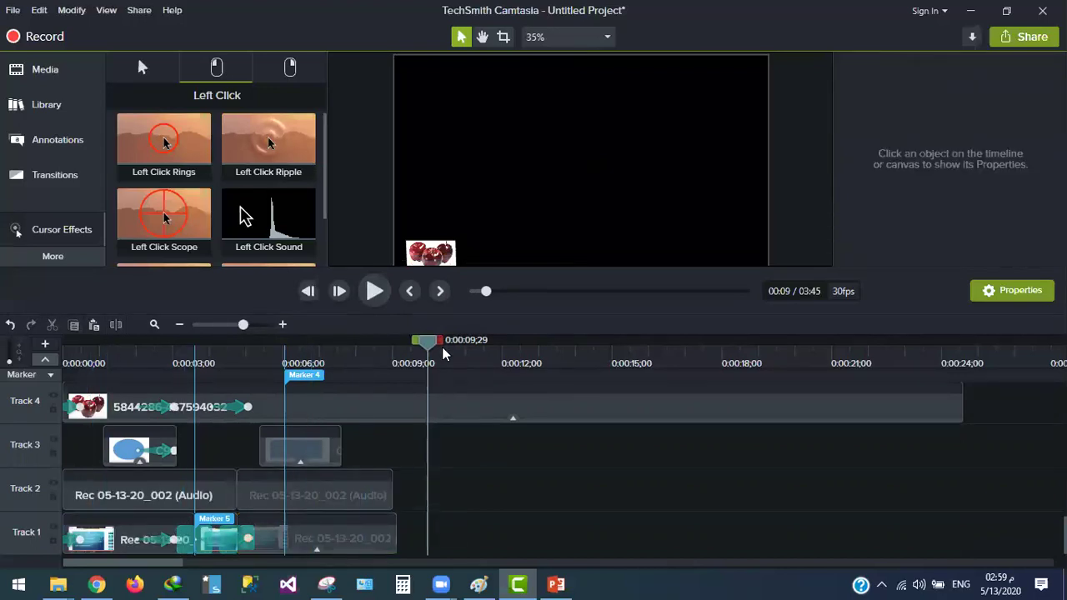
left_click(367, 349)
left_click_drag(298, 348, 265, 348)
mouse_move(149, 348)
left_mouse_down()
mouse_move(197, 348)
mouse_move(107, 348)
mouse_move(156, 348)
left_mouse_up()
left_click_drag(267, 150, 127, 535)
left_click_drag(145, 351, 437, 350)
scroll(257, 173, "down", 1)
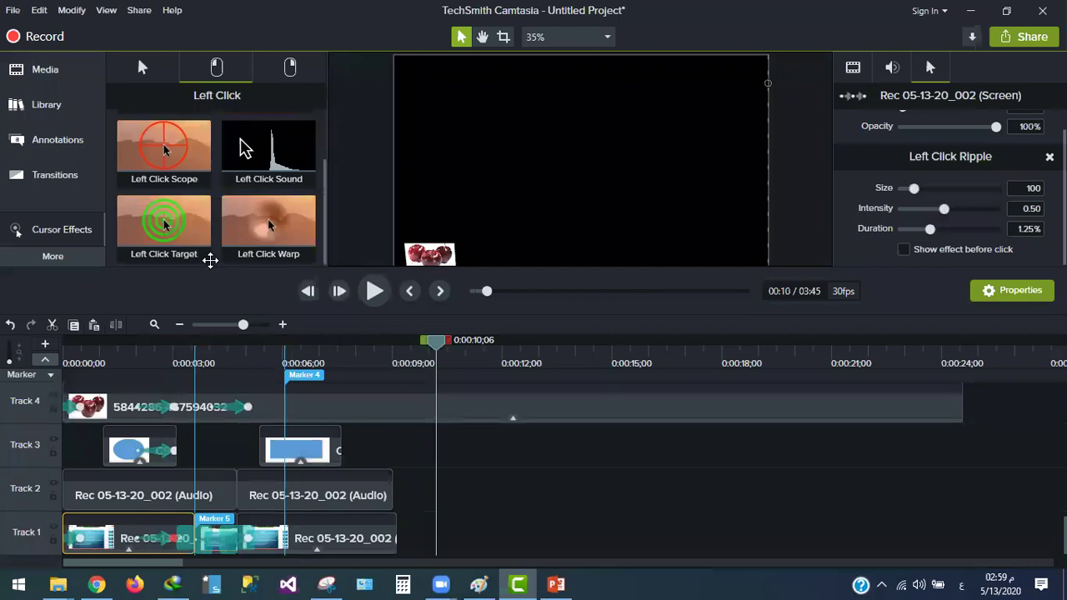
Record a voice narration of about four seconds with the microphone, starting at 0:00:05;24 on the timeline
left_click(55, 258)
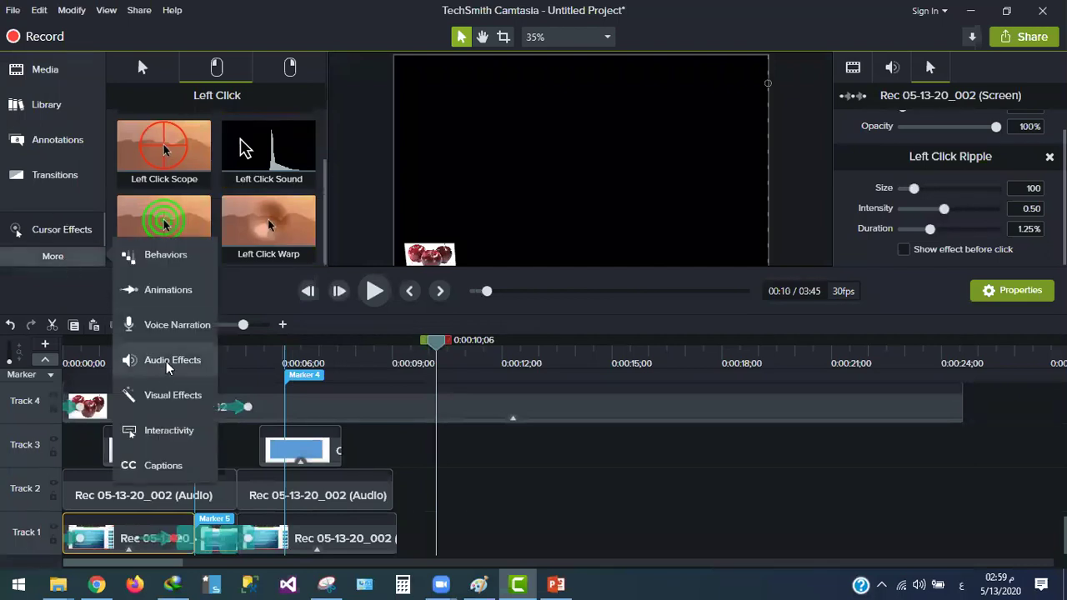
left_click(180, 333)
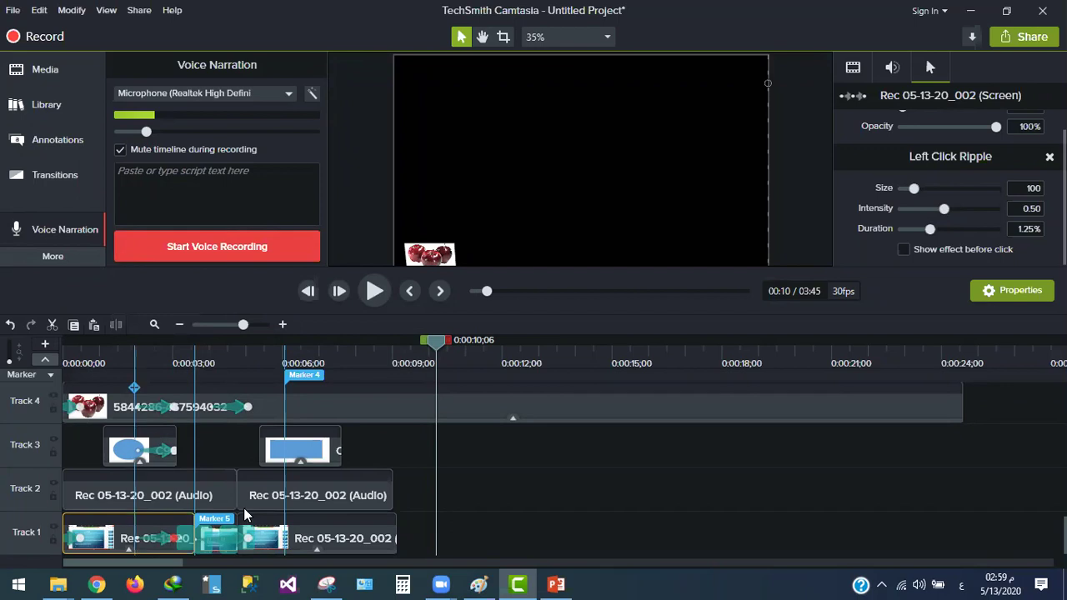
left_click(215, 325)
left_click(216, 326)
left_click_drag(216, 326, 268, 326)
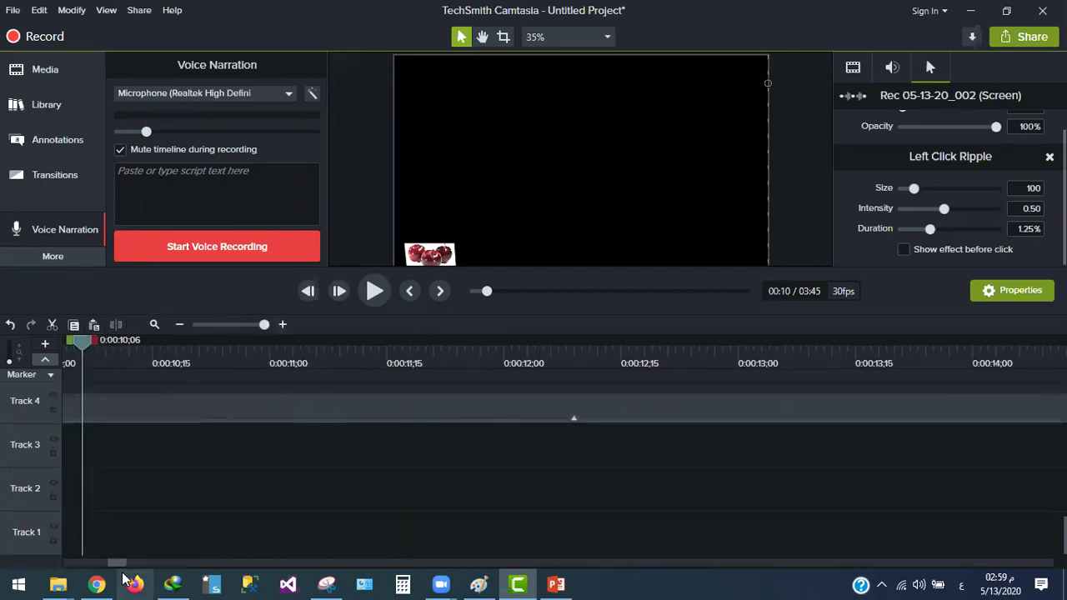
left_click_drag(115, 564, 52, 562)
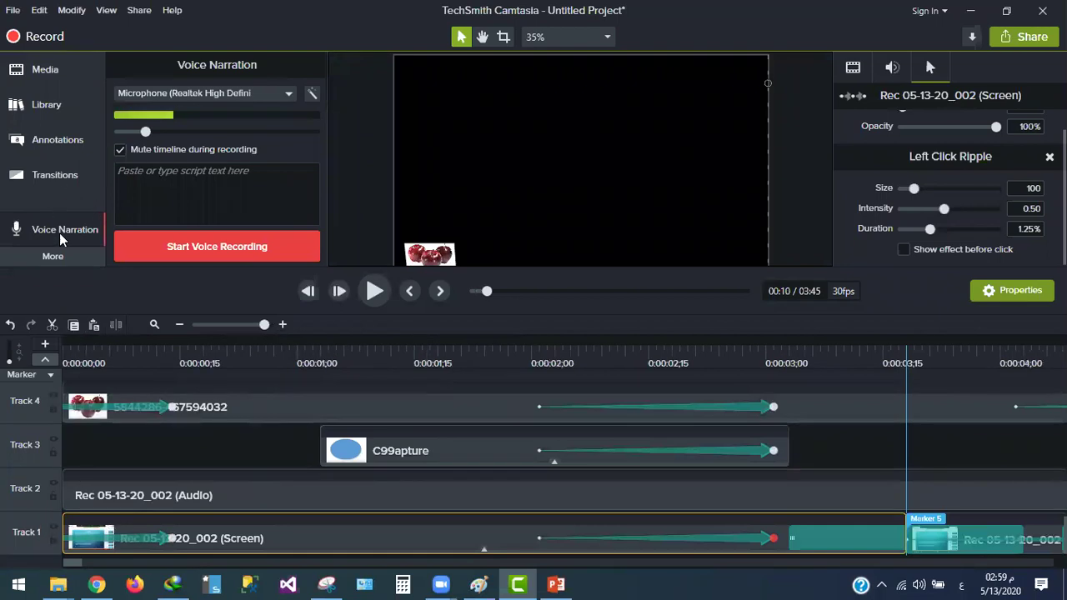
left_click(95, 564)
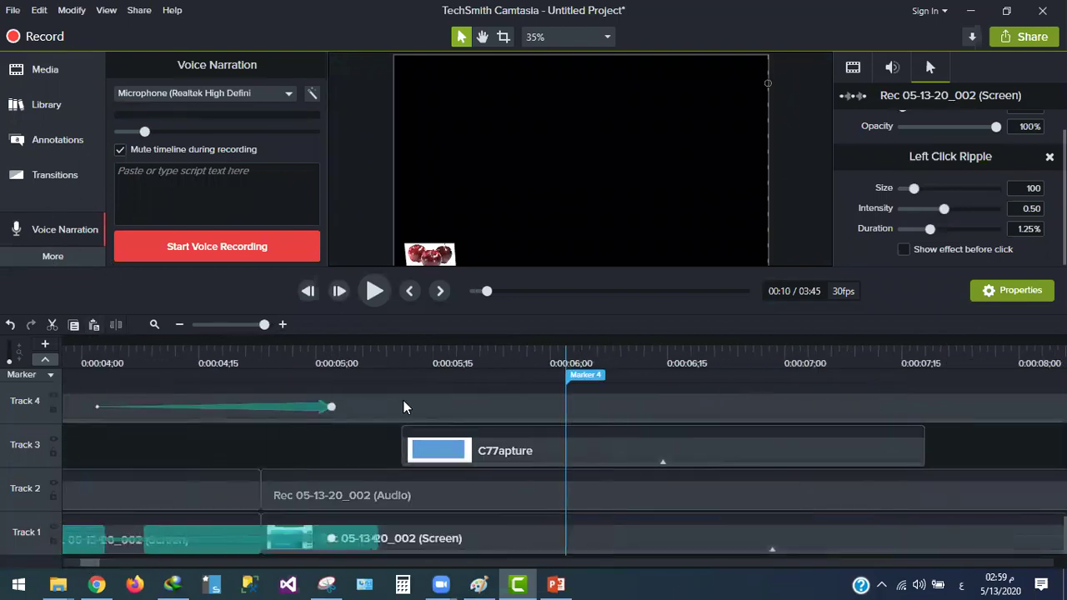
scroll(372, 476, "up", 5)
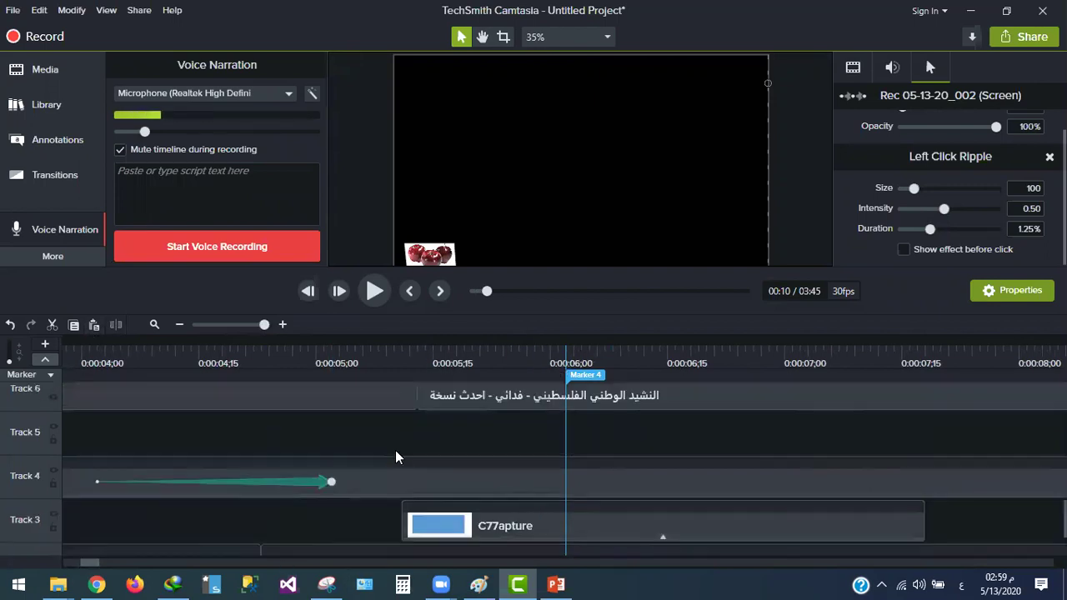
left_click(561, 450)
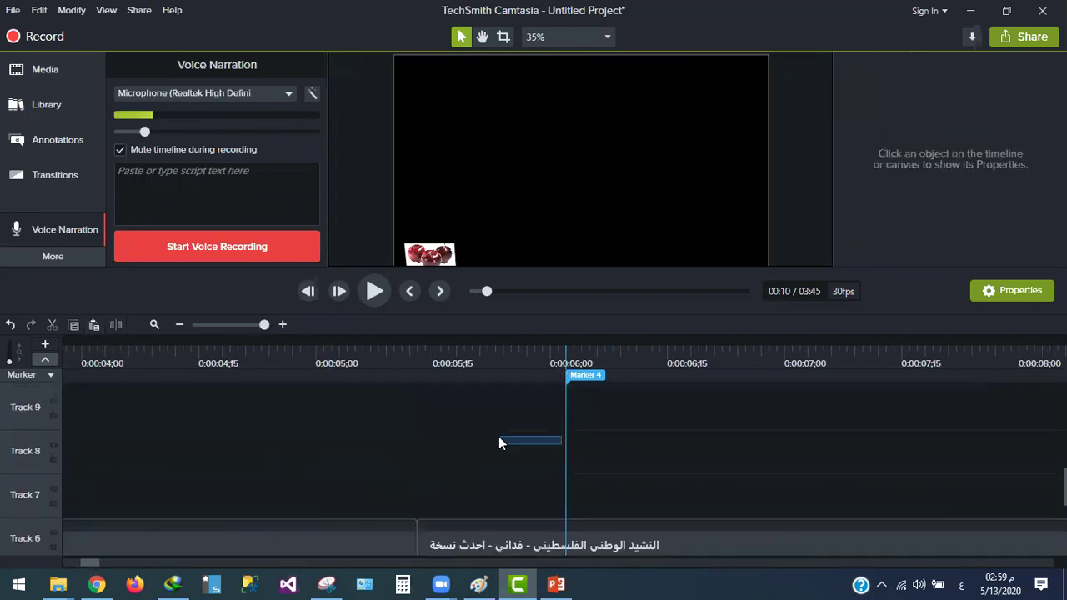
left_click(575, 353)
left_click(491, 355)
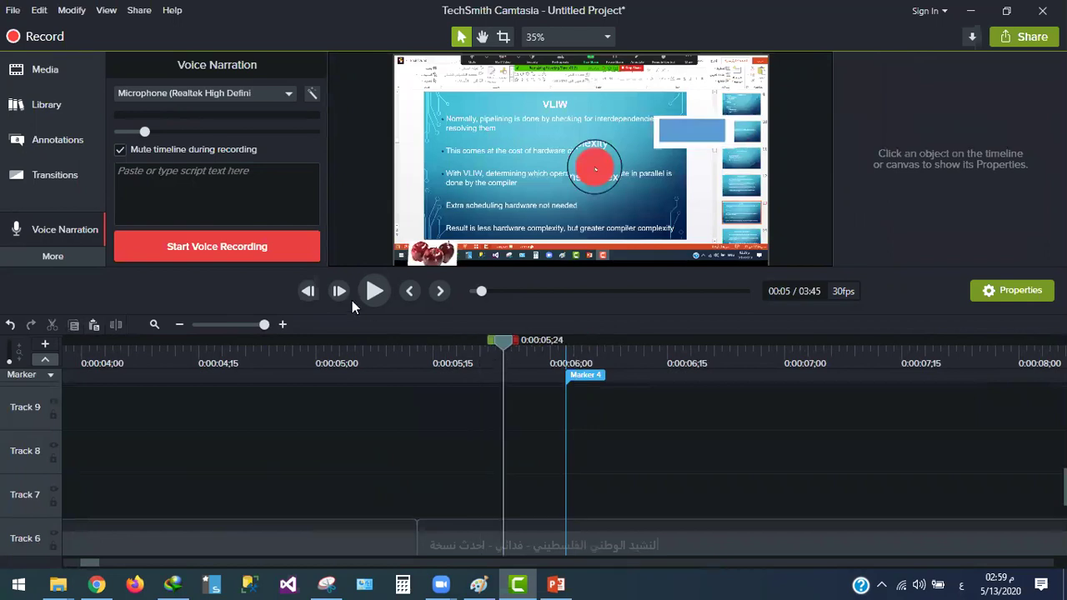
left_click(280, 244)
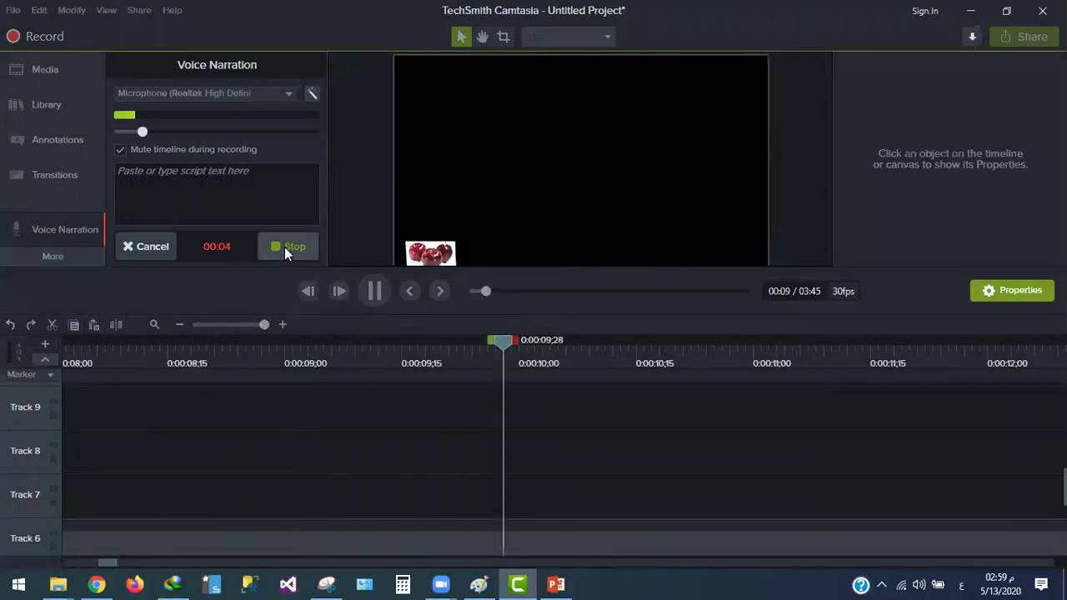
left_click(284, 247)
Move the recorded narration clip from Track 17 to Track 16 and shift it to start at about 0:00:07
left_click(528, 426)
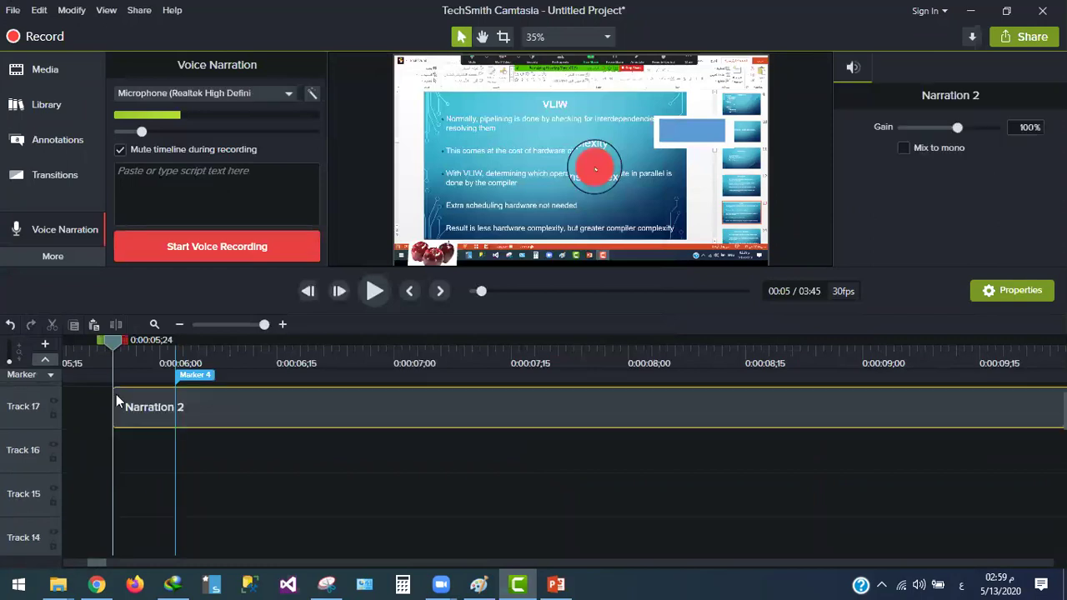
left_click_drag(384, 425, 396, 457)
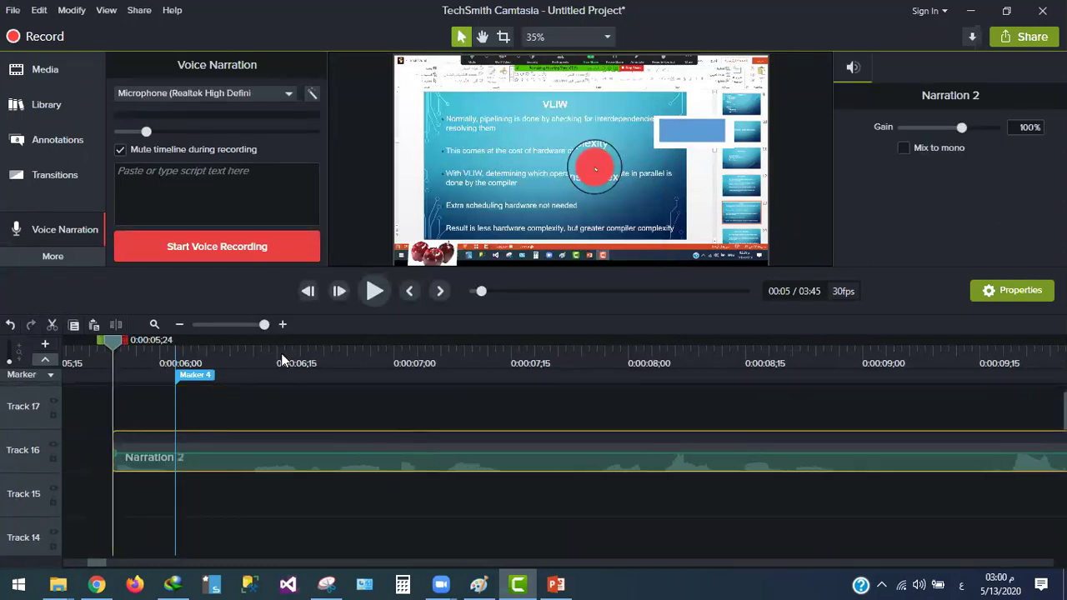
left_click(183, 324)
left_click(183, 324)
left_click_drag(232, 466, 342, 467)
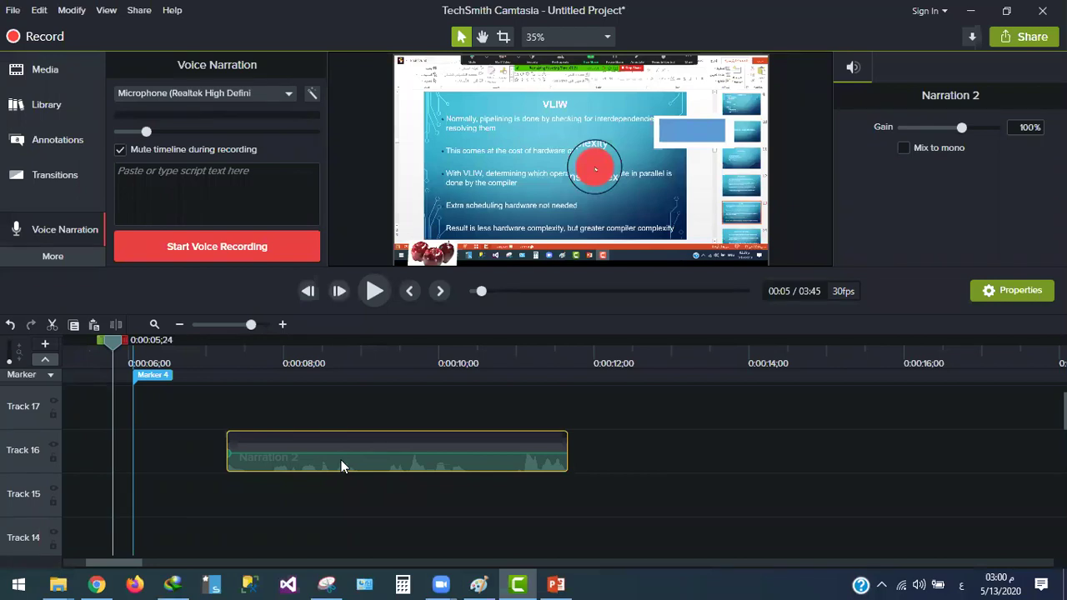
Open the audio effects and select the first anthem audio clip on Track 6
left_click(55, 258)
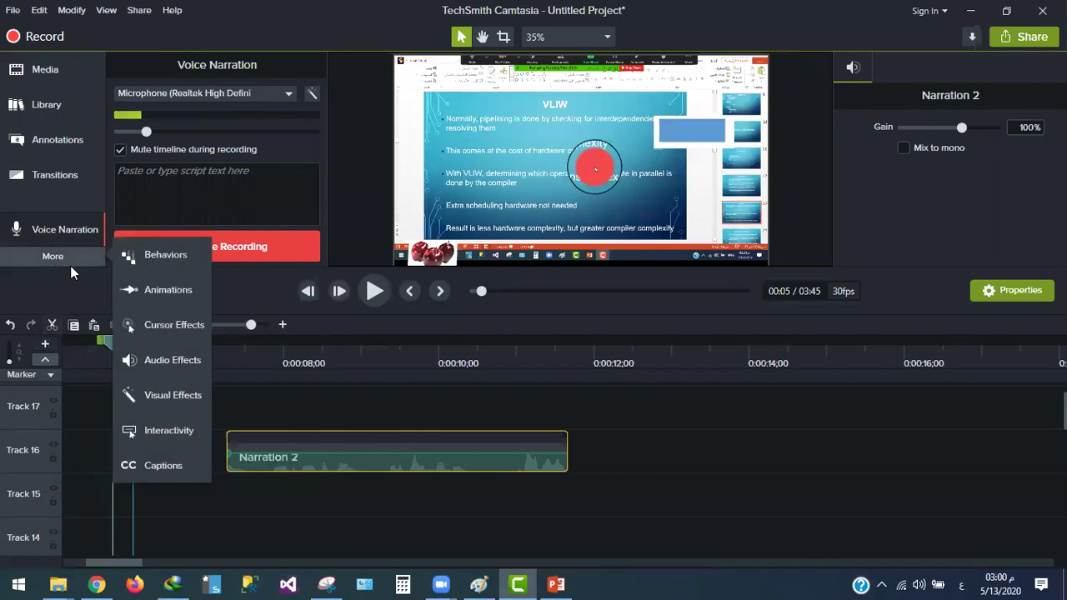
left_click(155, 363)
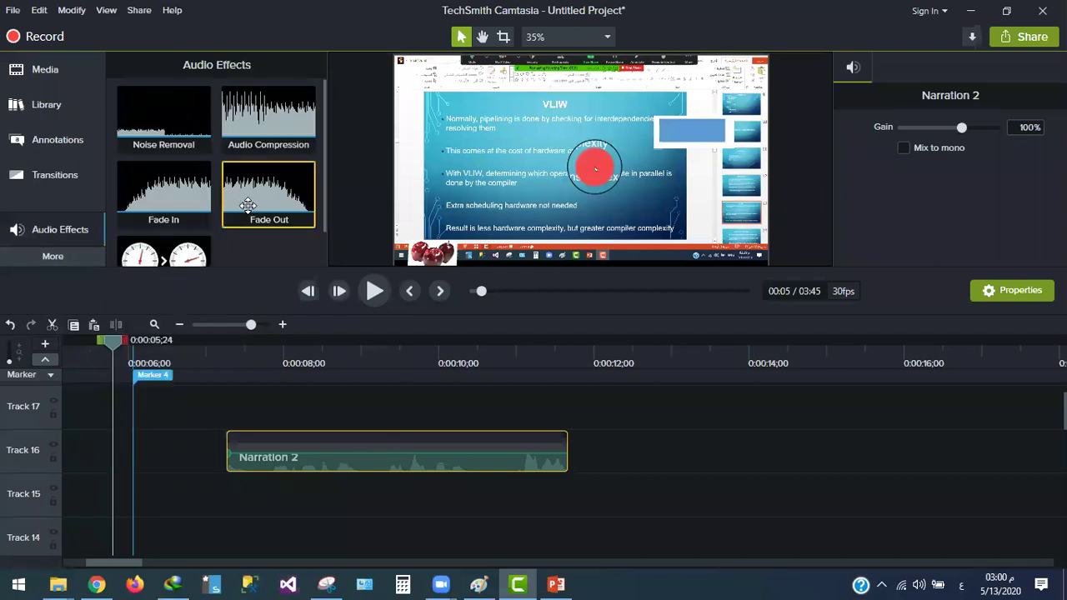
scroll(209, 208, "down", 1)
scroll(207, 211, "up", 1)
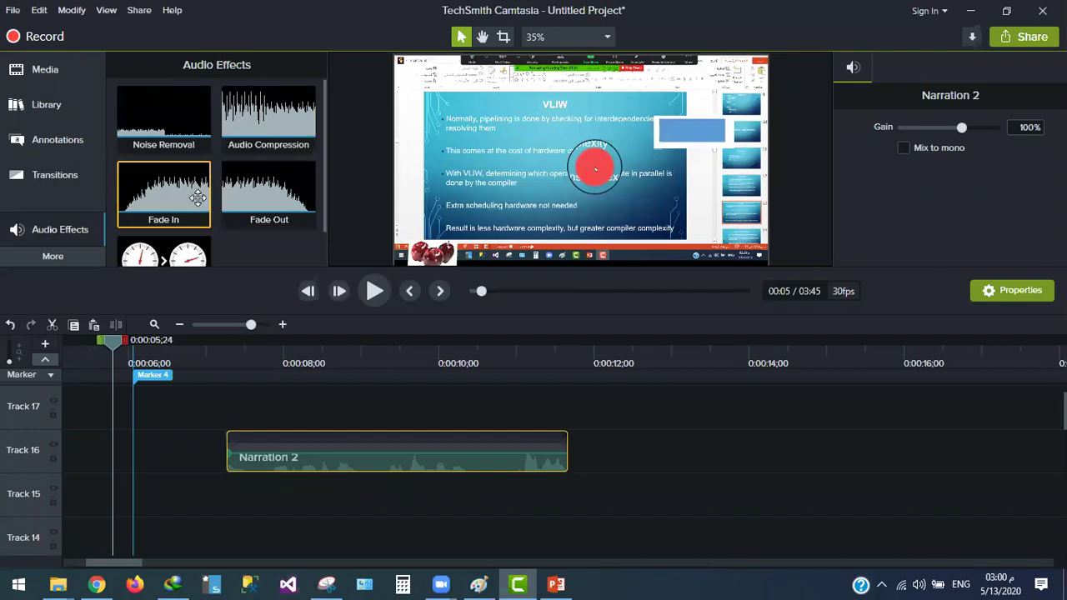
left_click_drag(270, 434, 461, 516)
scroll(464, 514, "down", 5)
left_click_drag(97, 569, 79, 570)
left_click(367, 482)
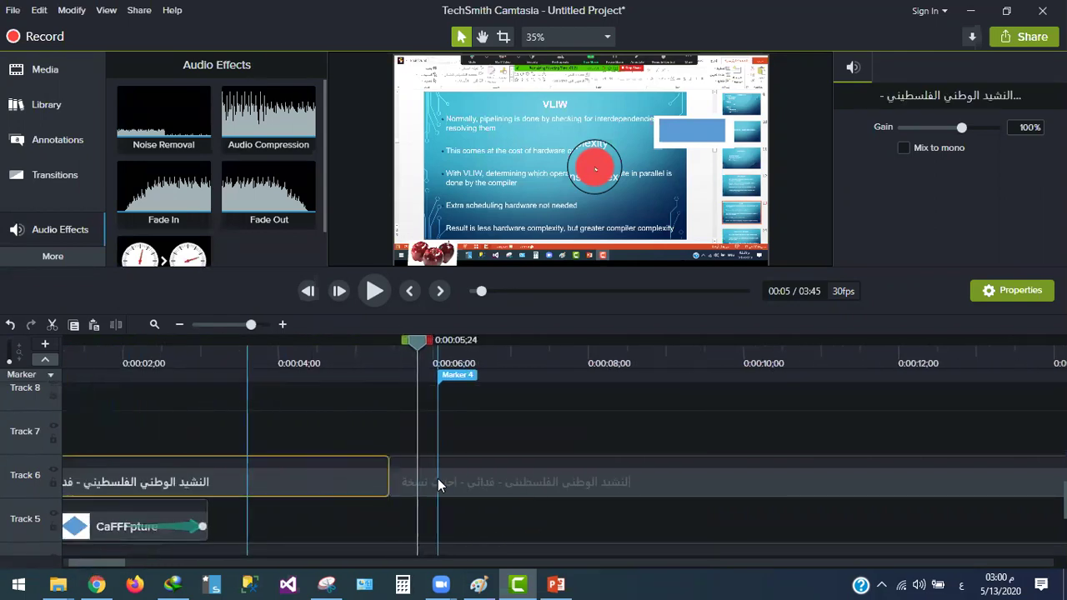
Apply the Fade Out, Audio Compression and Fade In effects to the first anthem clip on Track 6
left_click_drag(268, 193, 391, 478)
left_click_drag(231, 135, 385, 483)
left_click_drag(187, 178, 381, 481)
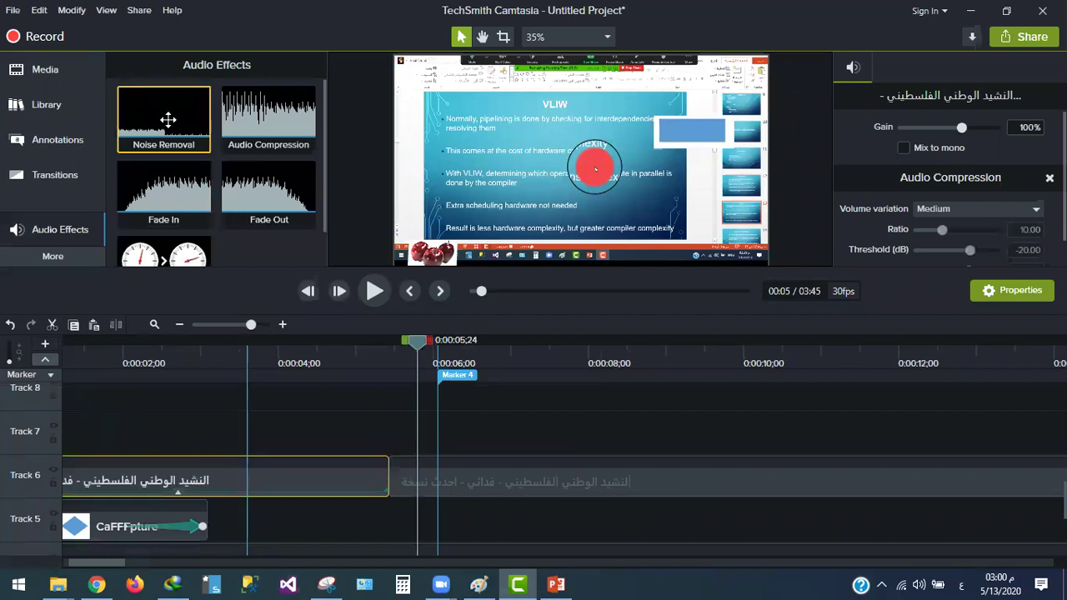
scroll(167, 120, "down", 2)
left_click_drag(288, 377, 387, 481)
left_click_drag(167, 221, 192, 246)
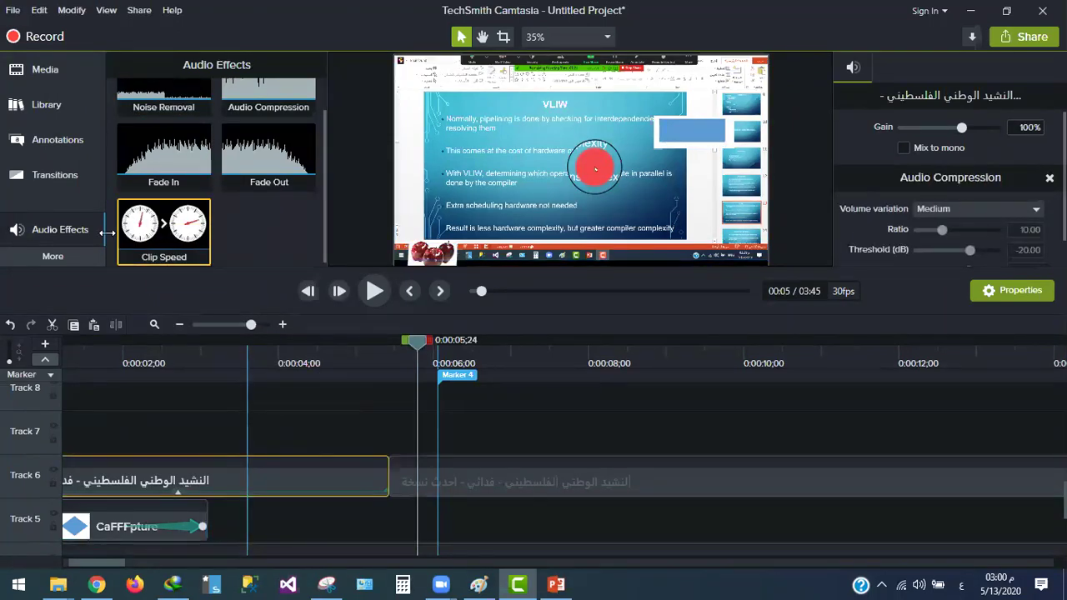
Apply the Drop Shadow visual effect to the screen recording clip at Marker 5 on Track 1
left_click(82, 257)
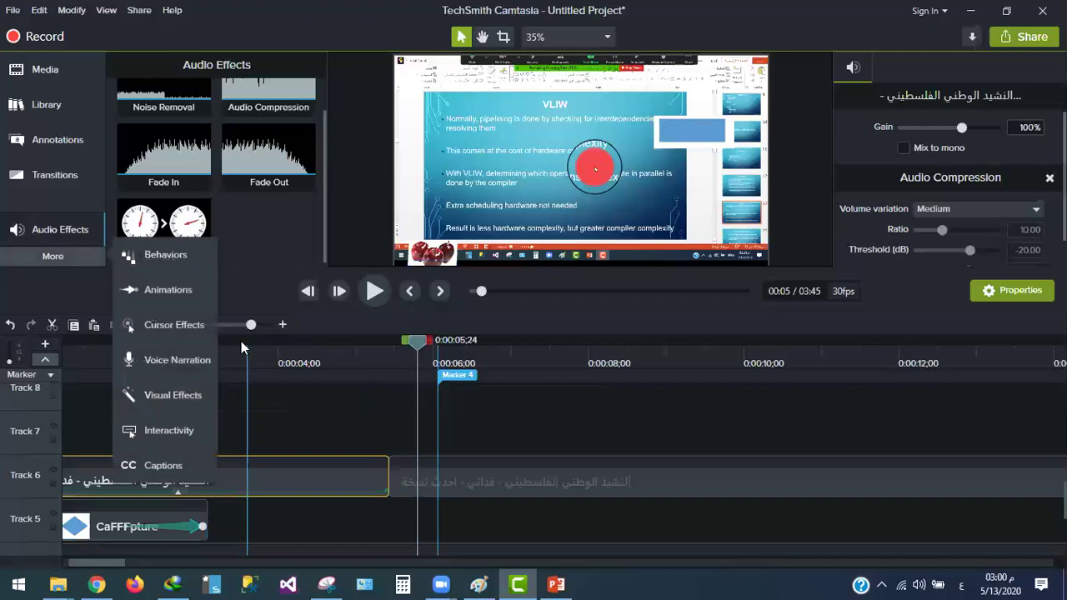
left_click(184, 393)
scroll(275, 226, "down", 2)
scroll(275, 227, "down", 1)
scroll(275, 227, "up", 3)
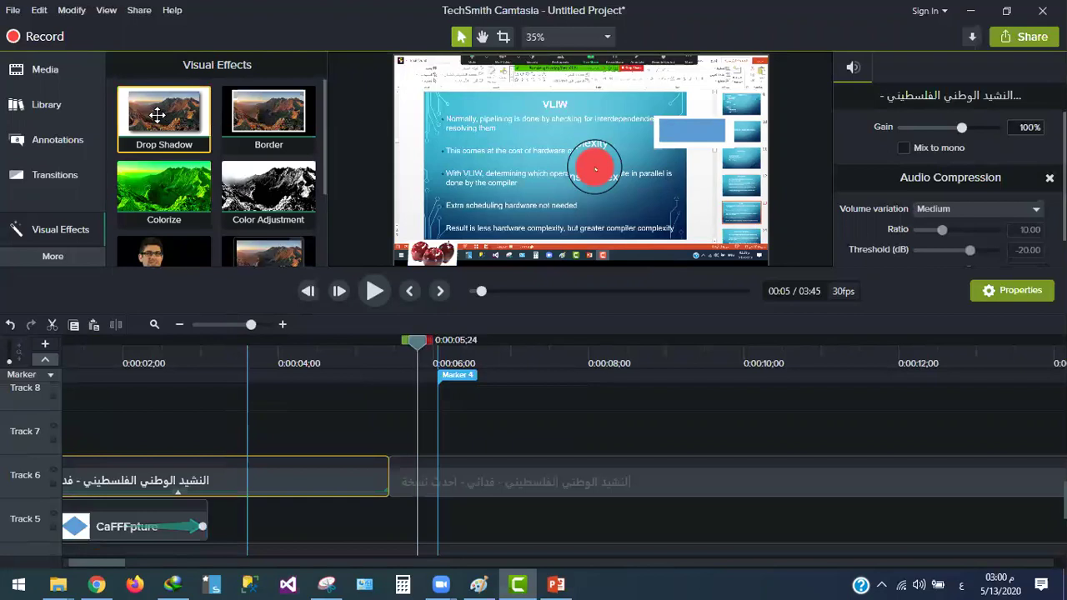
scroll(243, 442, "down", 4)
left_click_drag(169, 166, 309, 538)
left_click(269, 364)
left_click(274, 364)
left_click_drag(282, 350, 404, 351)
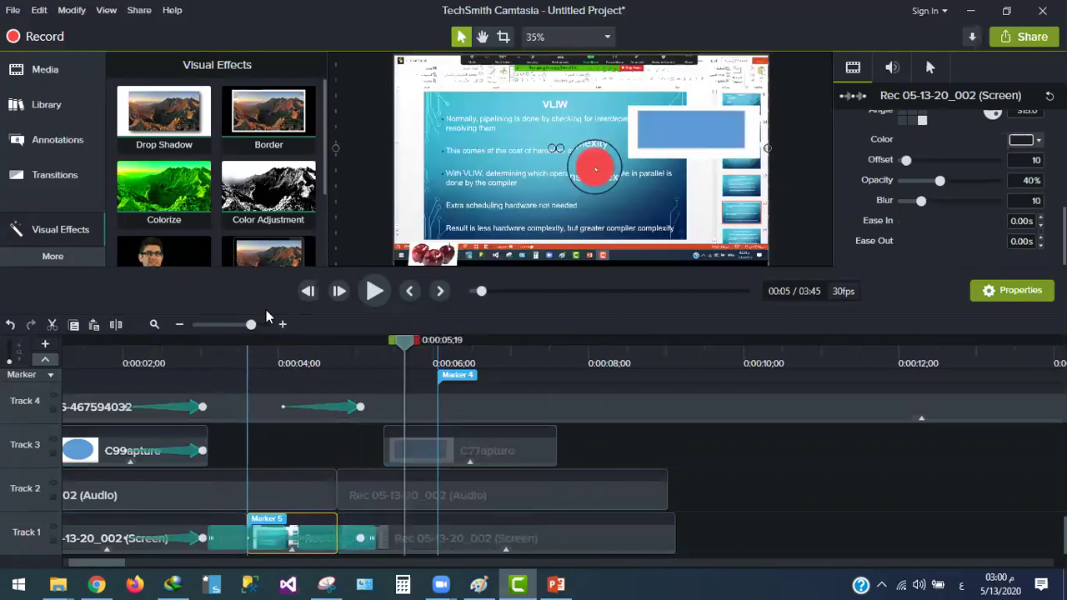
Apply the Colorize effect to the last screen recording clip on Track 1 and set its color to #FF0054
left_click_drag(171, 208, 496, 532)
left_click_drag(404, 342, 561, 408)
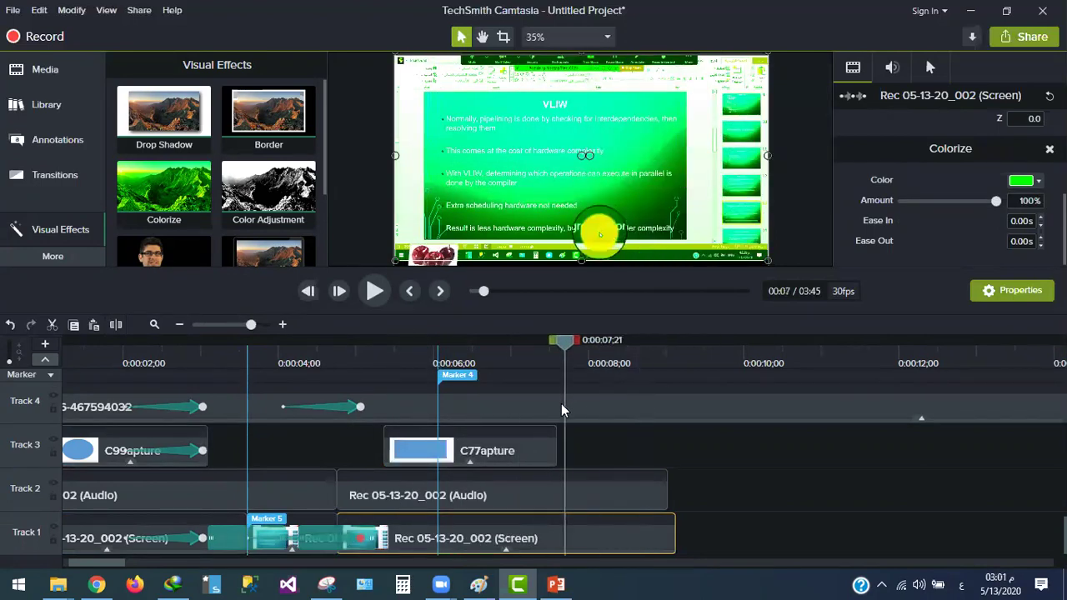
left_click(1025, 180)
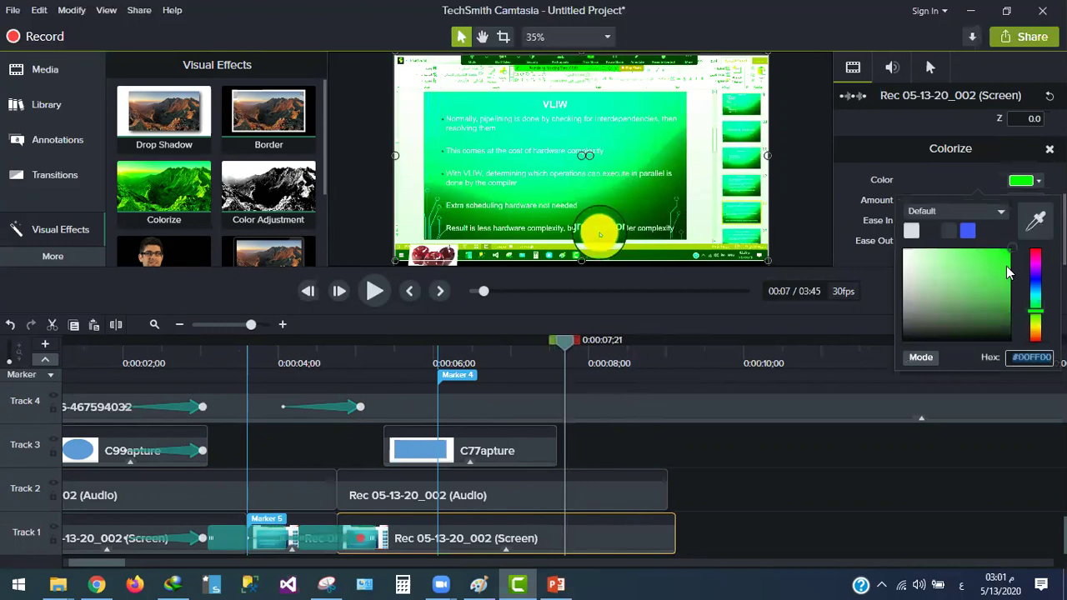
left_click(1035, 265)
left_click_drag(1037, 253, 1035, 247)
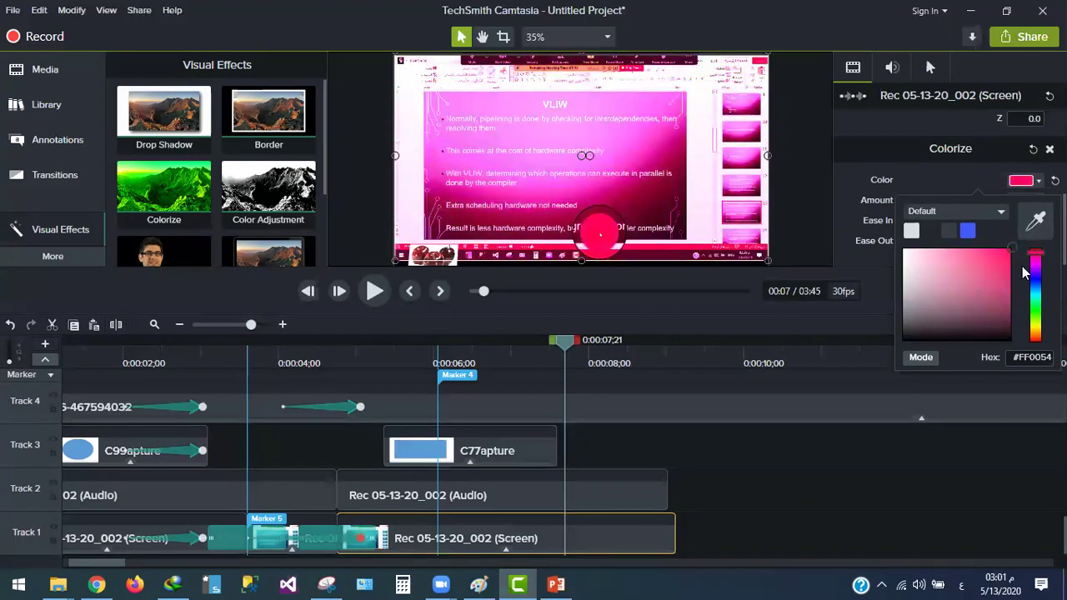
Apply the Device Frame visual effect to the last screen recording clip on Track 1
scroll(258, 126, "down", 3)
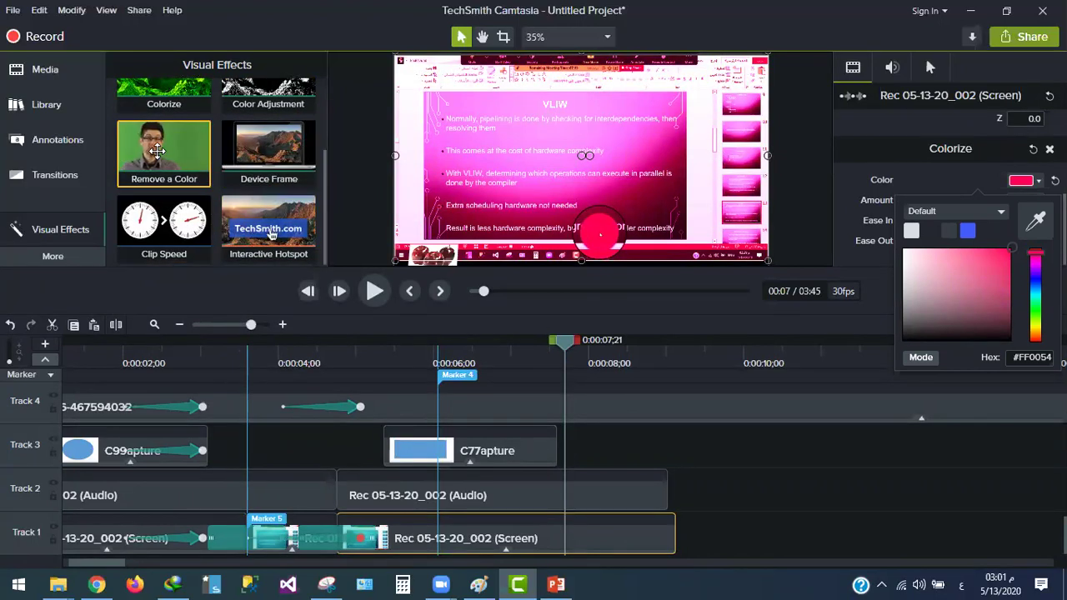
left_click(190, 171)
left_click_drag(190, 171, 157, 151)
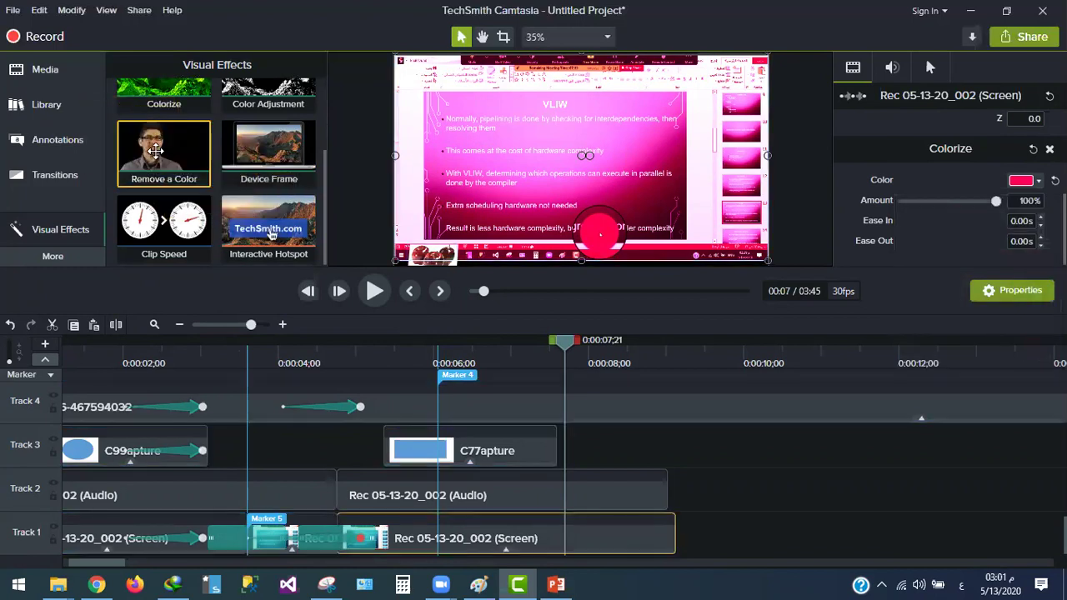
left_click_drag(254, 149, 492, 542)
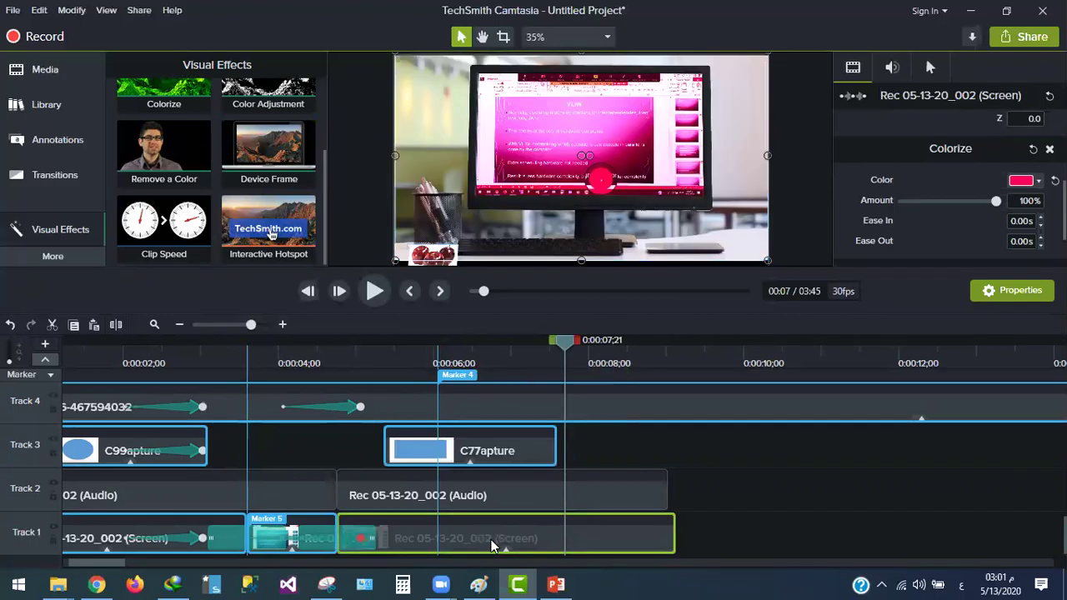
Preview the visual effects on the last screen recording clip, replaying the timeline from 0:00:04;21
left_click(382, 296)
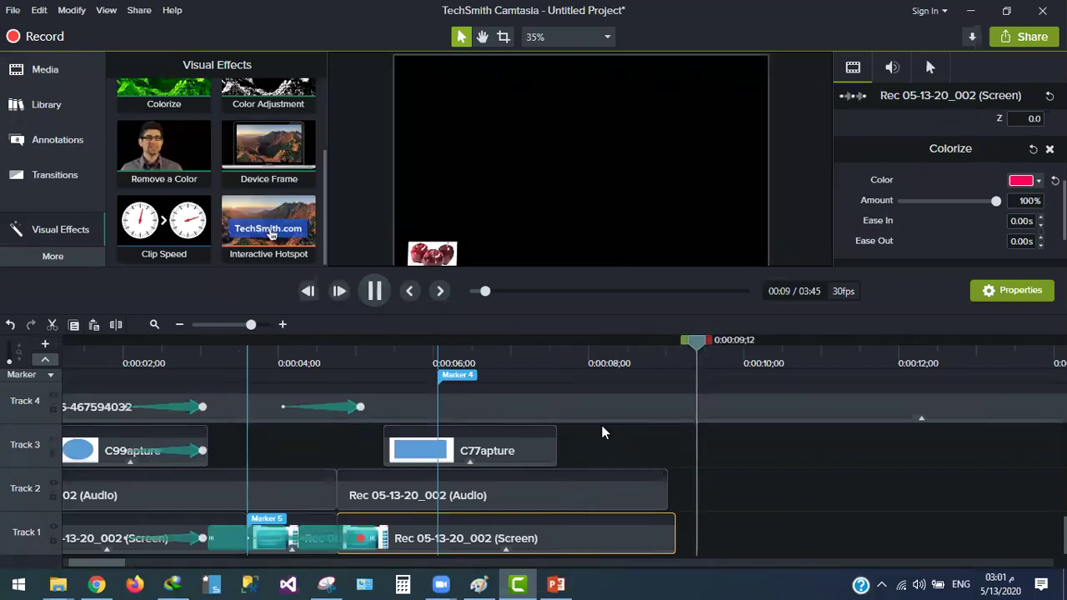
left_click(375, 291)
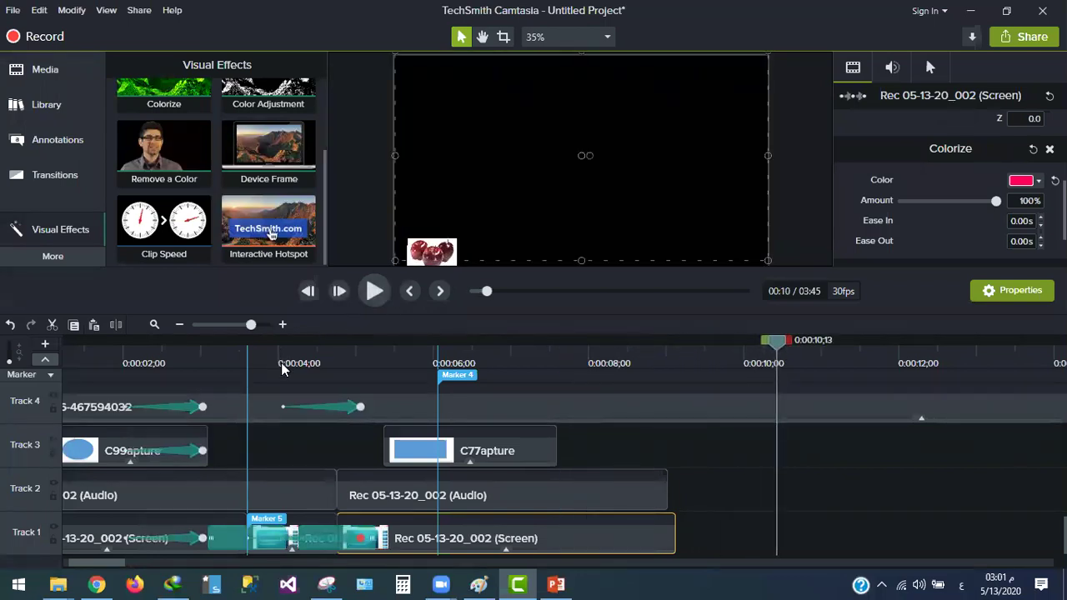
left_click(332, 363)
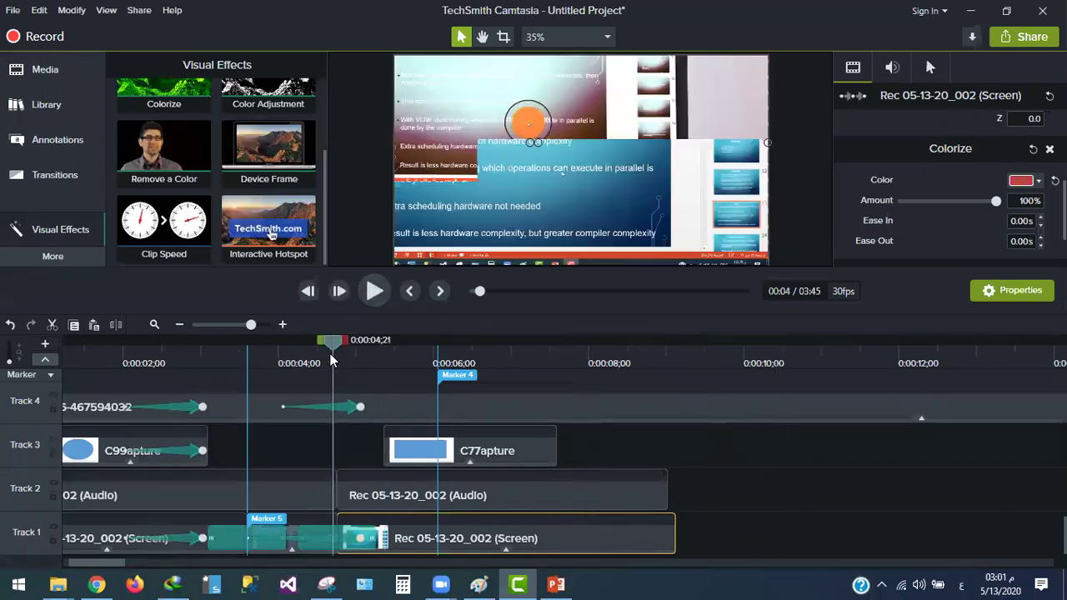
left_click(372, 298)
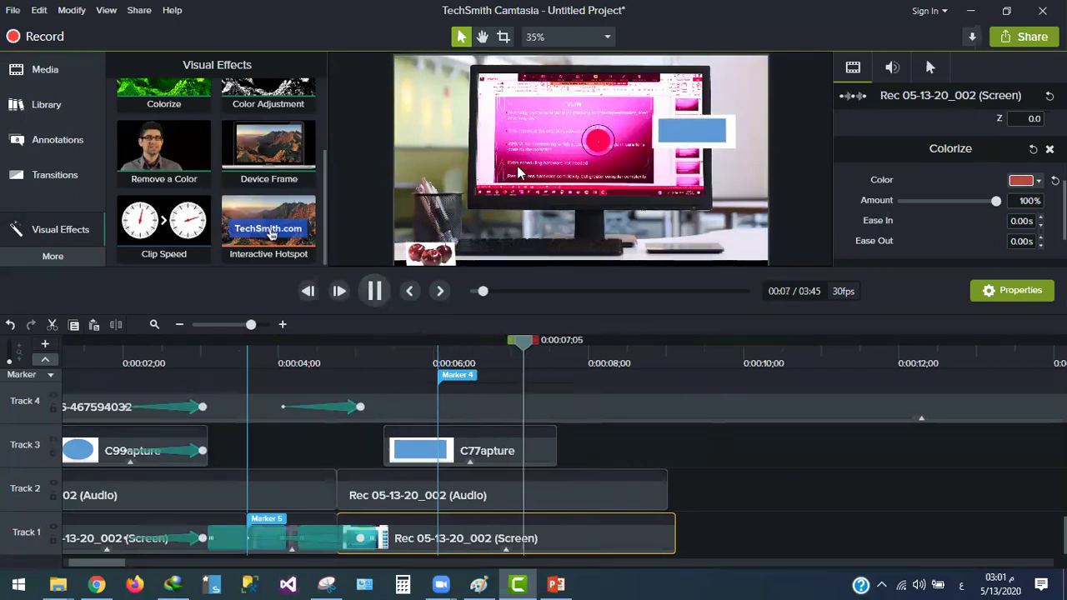
left_click(369, 291)
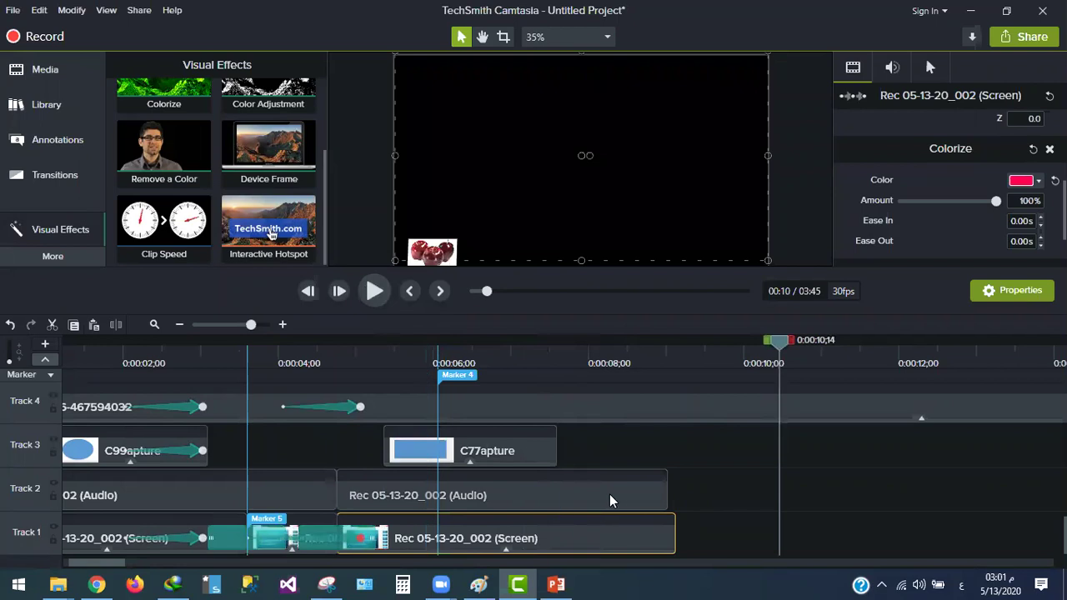
left_click_drag(250, 325, 237, 325)
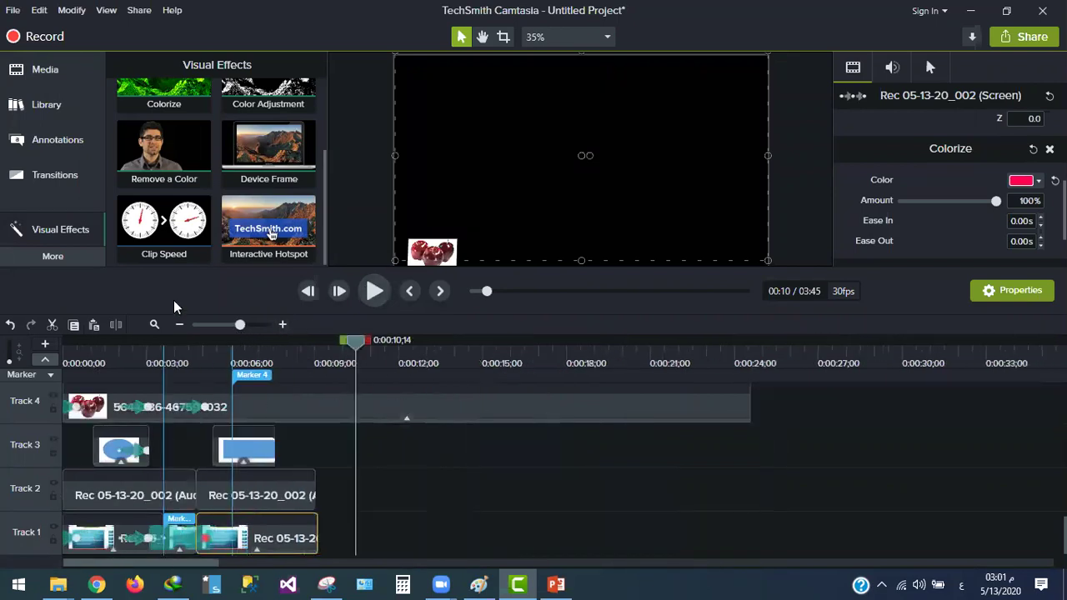
Look over the audio effects and the interactivity options for adding a quiz
left_click(71, 267)
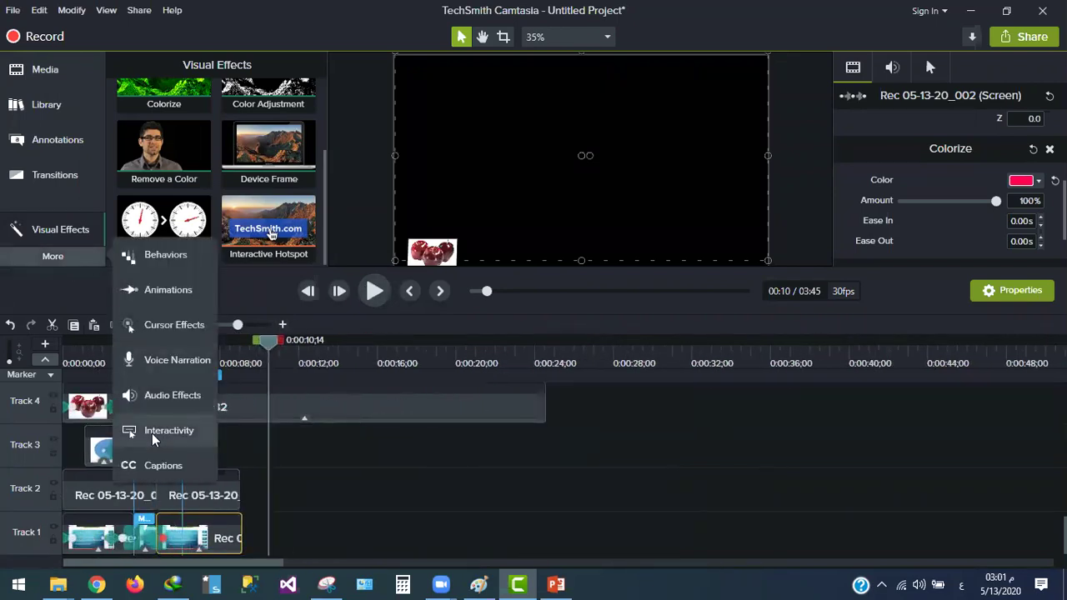
left_click(158, 395)
left_click(37, 260)
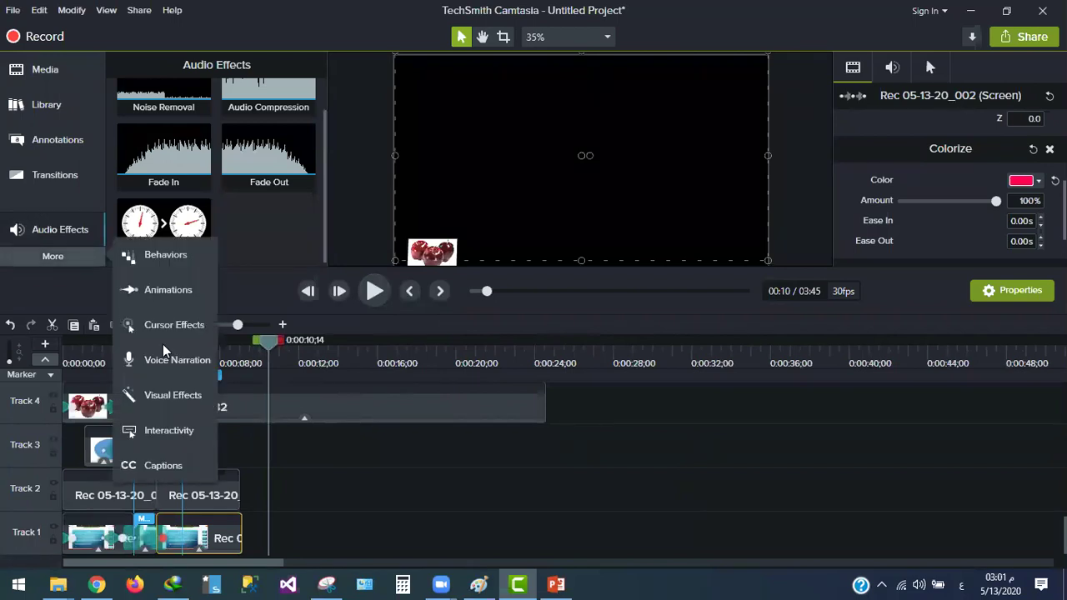
left_click(179, 442)
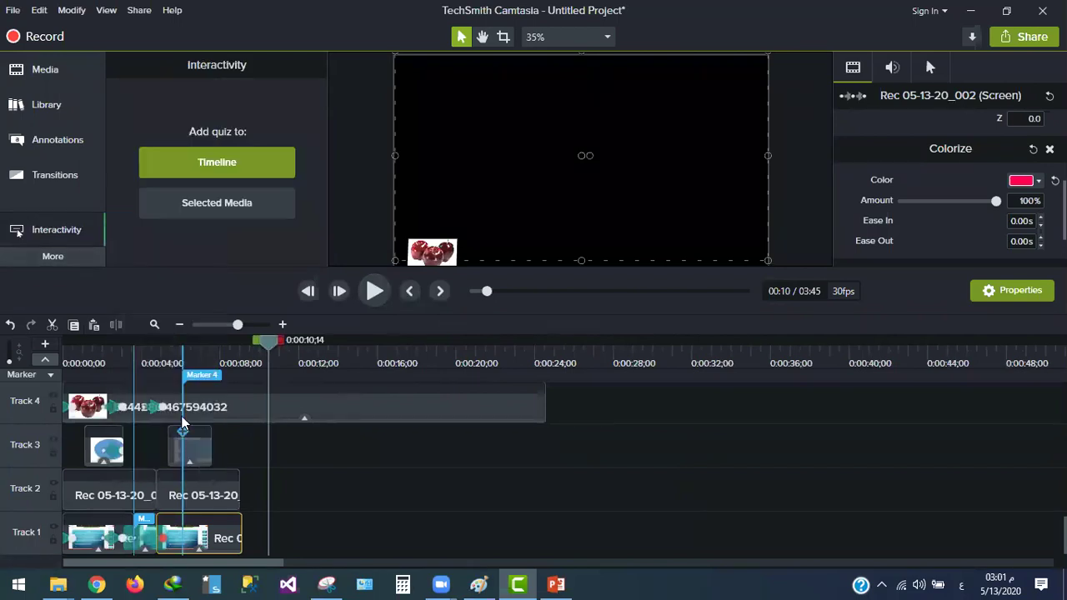
Open the captions tools to examine the options for importing or adding captions
left_click(84, 259)
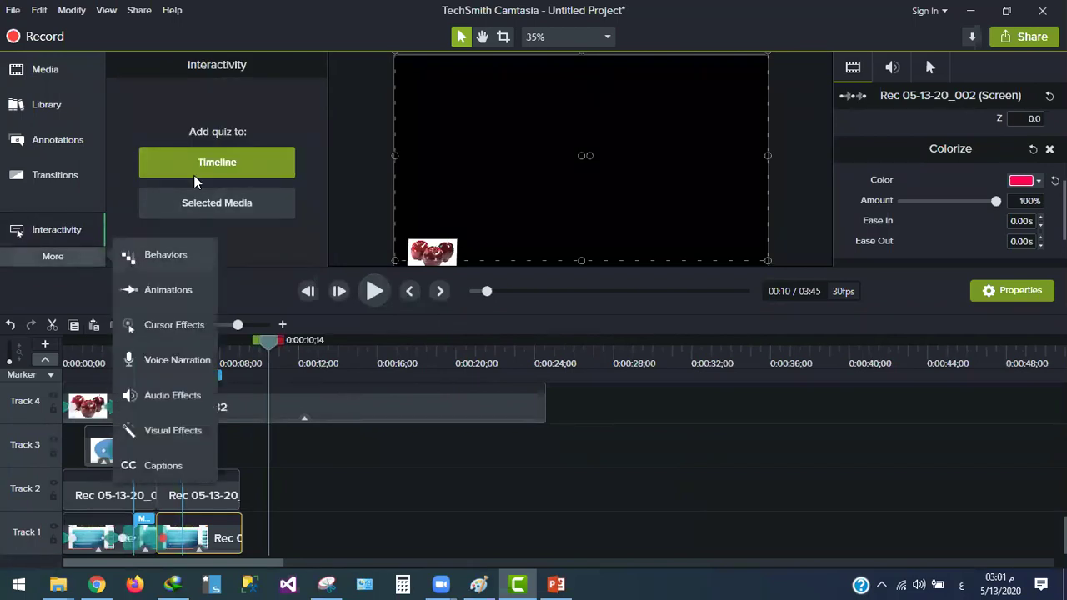
left_click(52, 256)
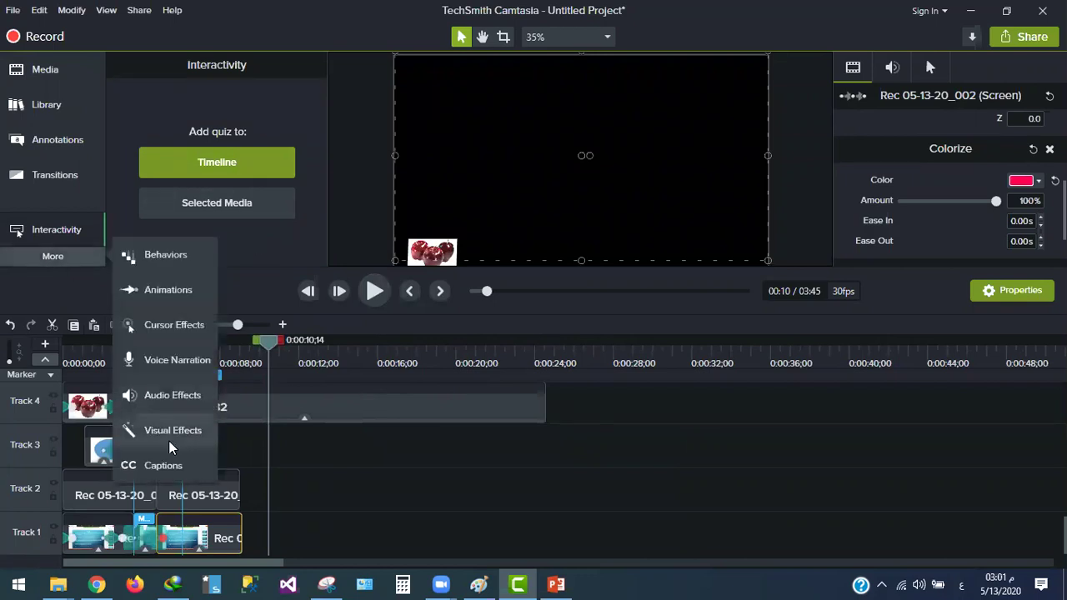
left_click(162, 465)
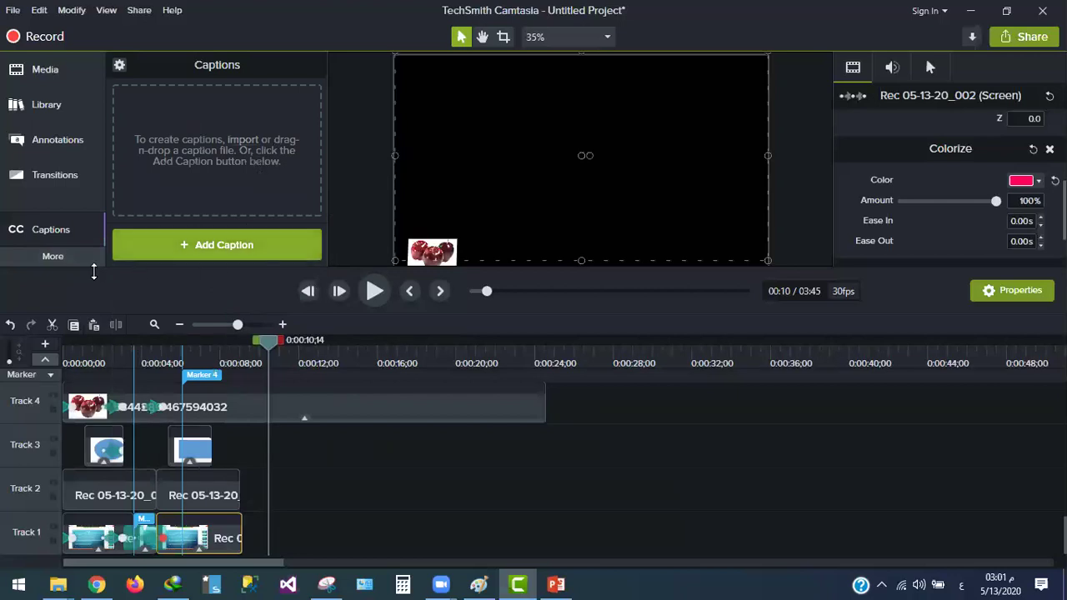
left_click(53, 256)
Deselect the clip and scrub through the timeline from near its start to 0:00:23;15
left_click(357, 123)
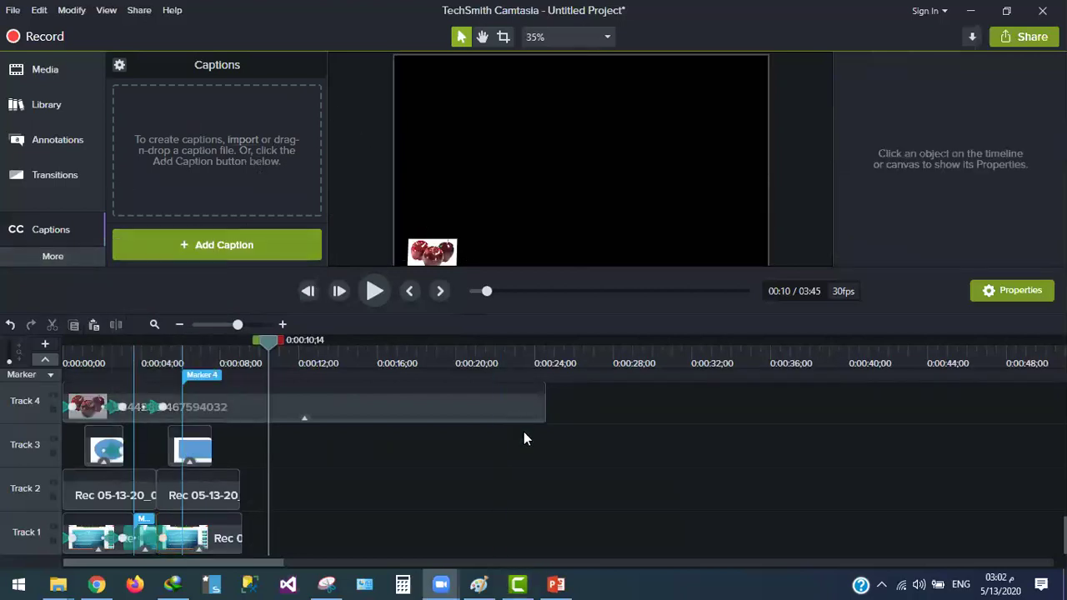
left_click_drag(443, 357, 79, 342)
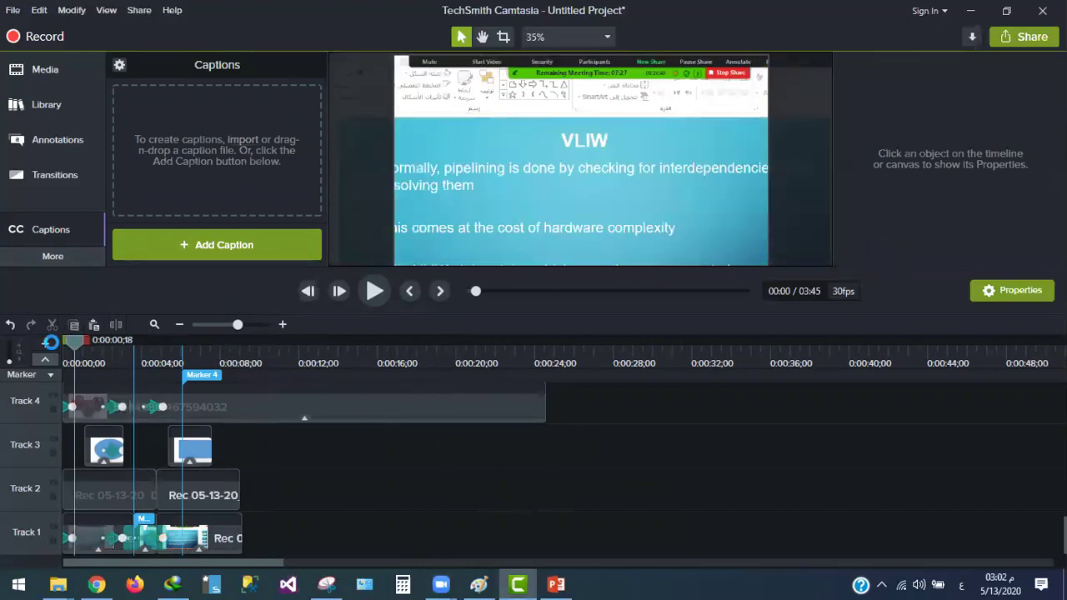
left_click_drag(586, 367, 517, 373)
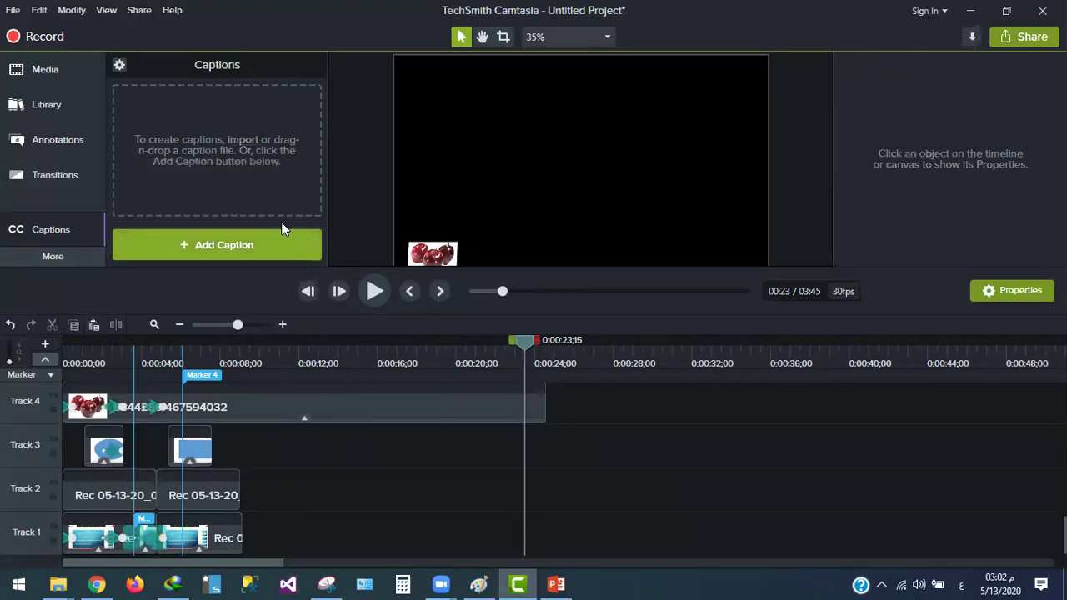
Review the available sharing destinations and open the Production Wizard for exporting the project to a local file
left_click(133, 14)
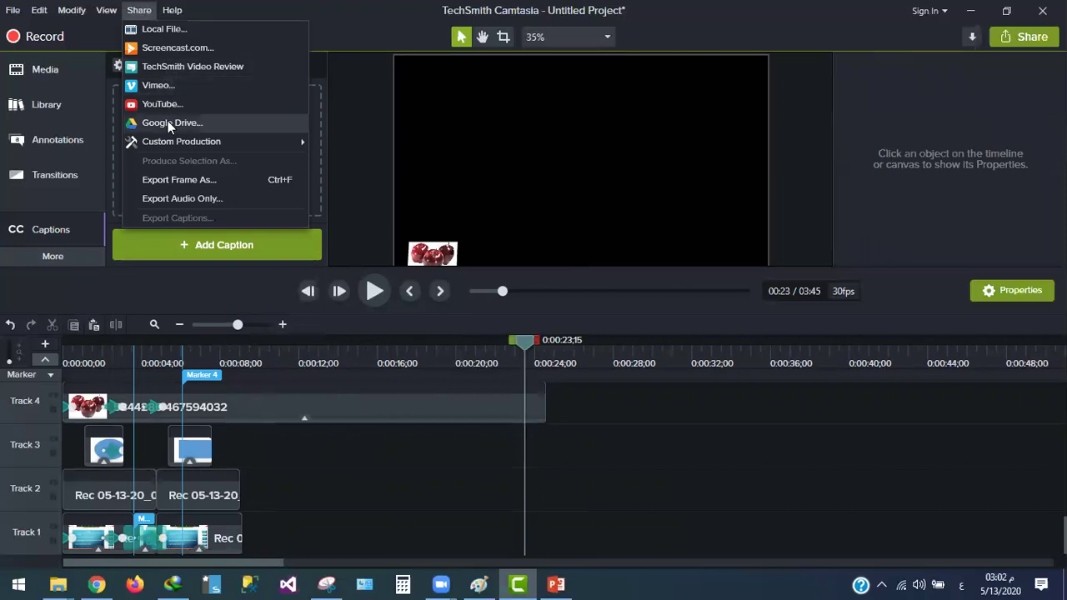
mouse_move(175, 148)
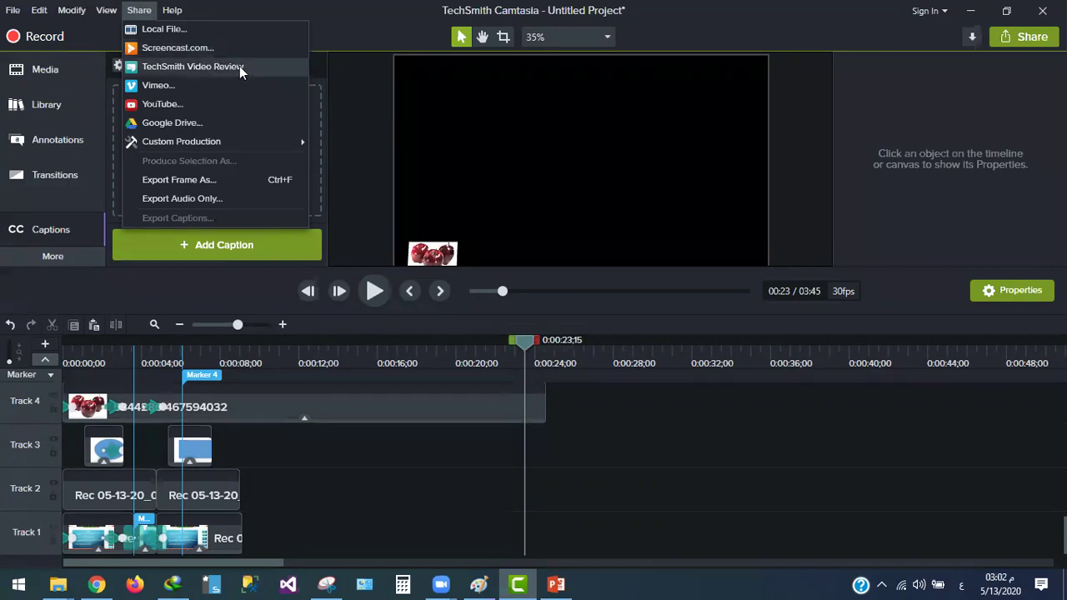
key("Escape")
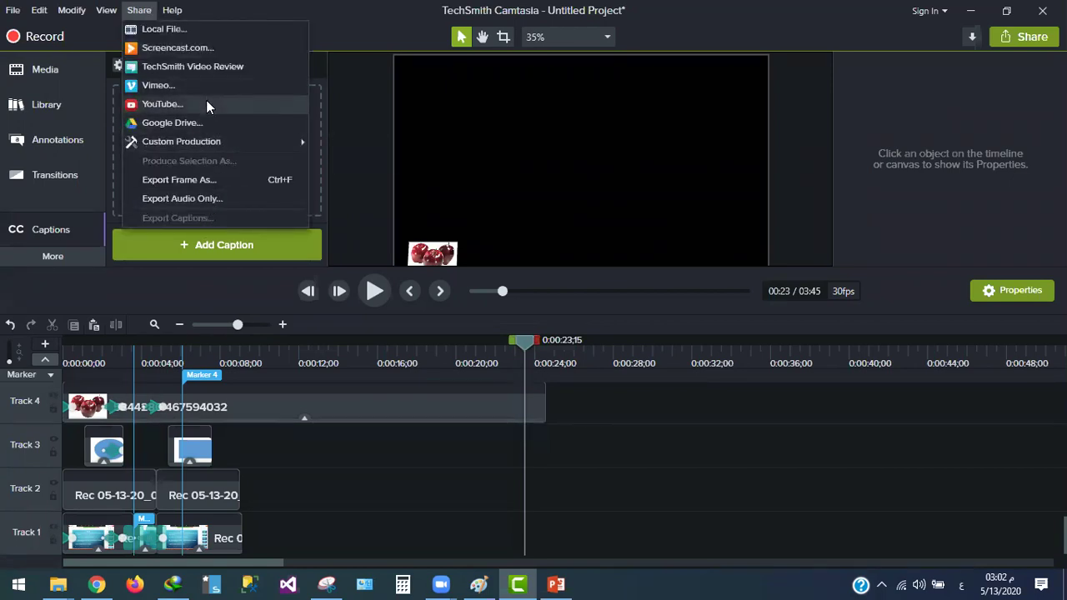
left_click(160, 31)
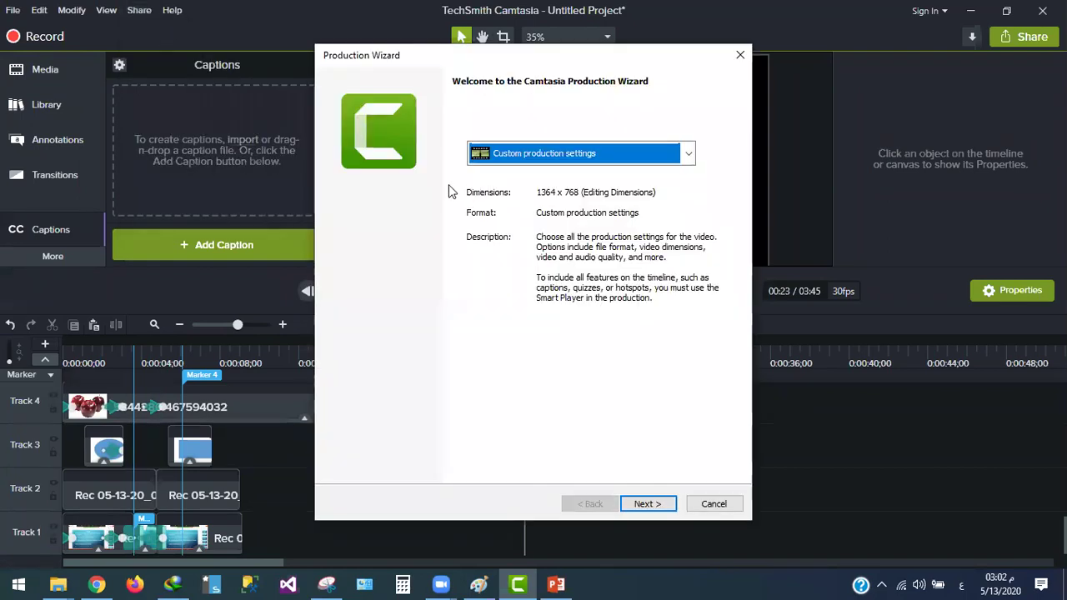
left_click_drag(381, 53, 357, 32)
Try the Share to Screencast.com and Share to YouTube presets in the Production Wizard
left_click(500, 130)
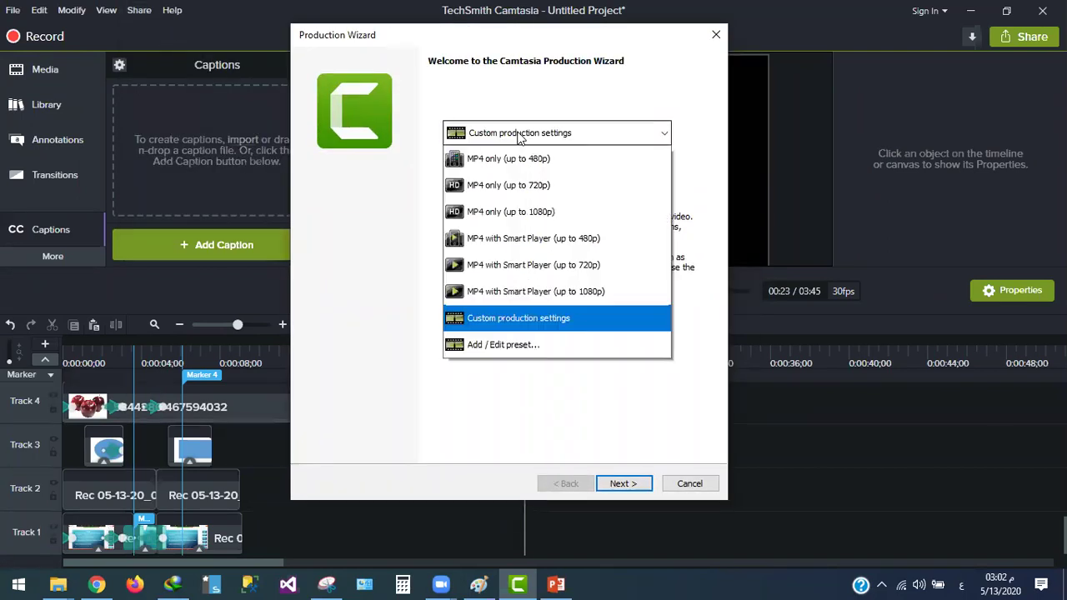
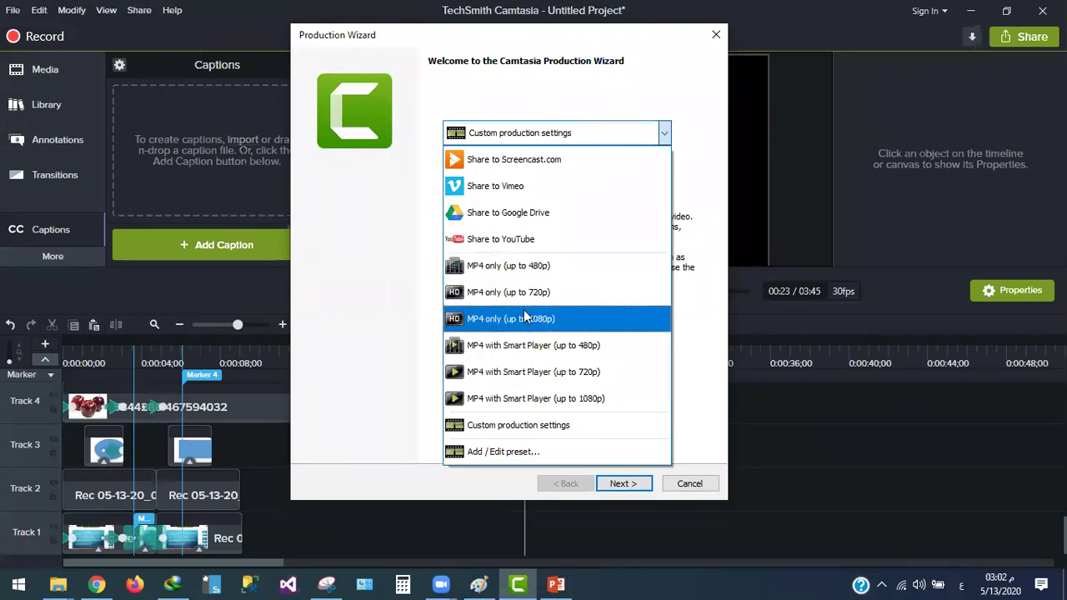
left_click(527, 160)
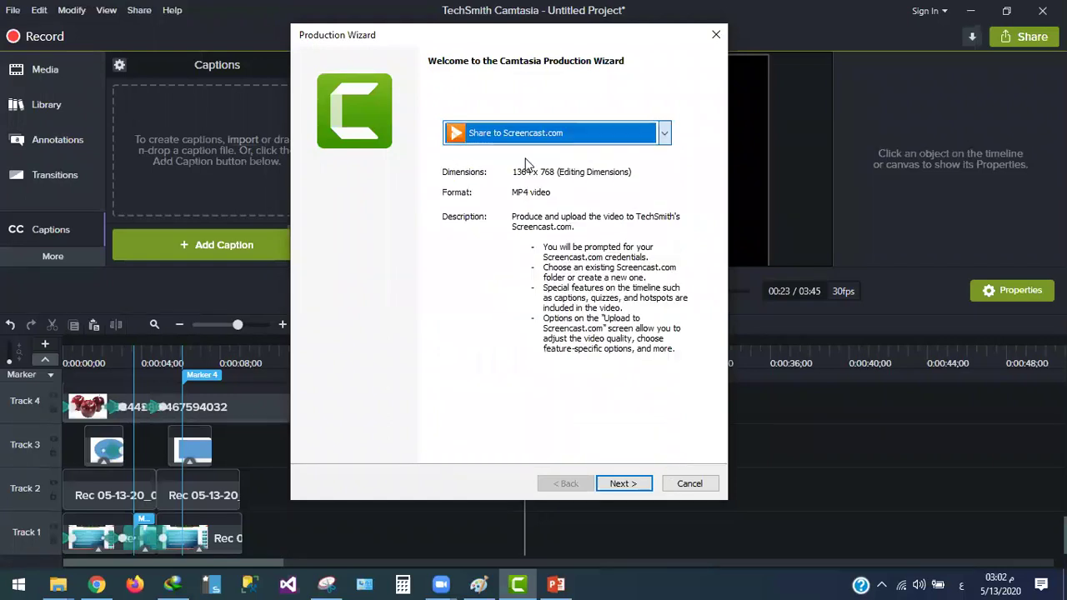
left_click(566, 136)
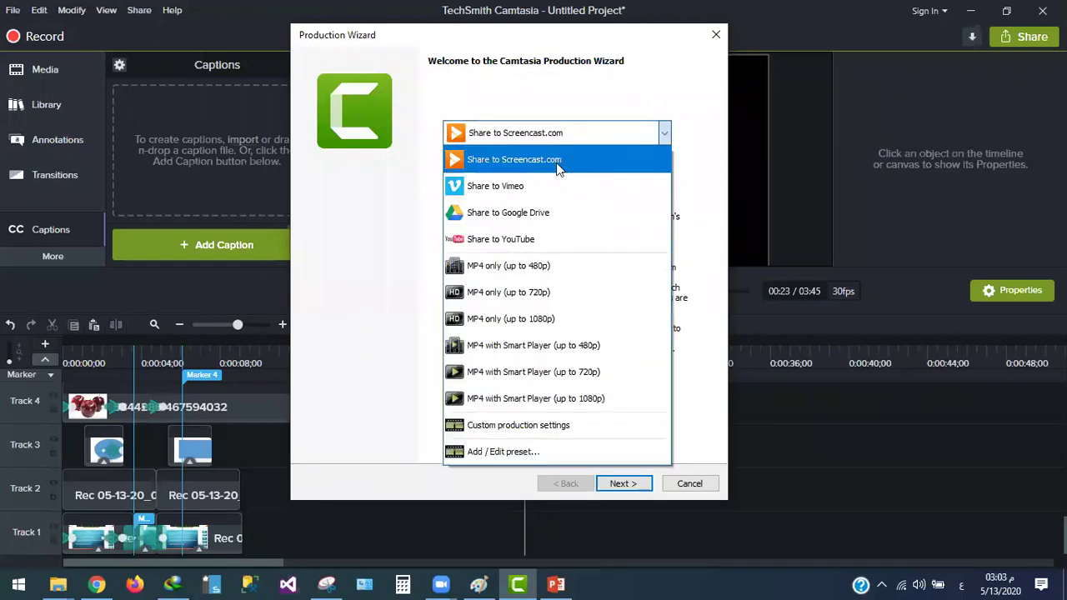
left_click(557, 160)
left_click(554, 135)
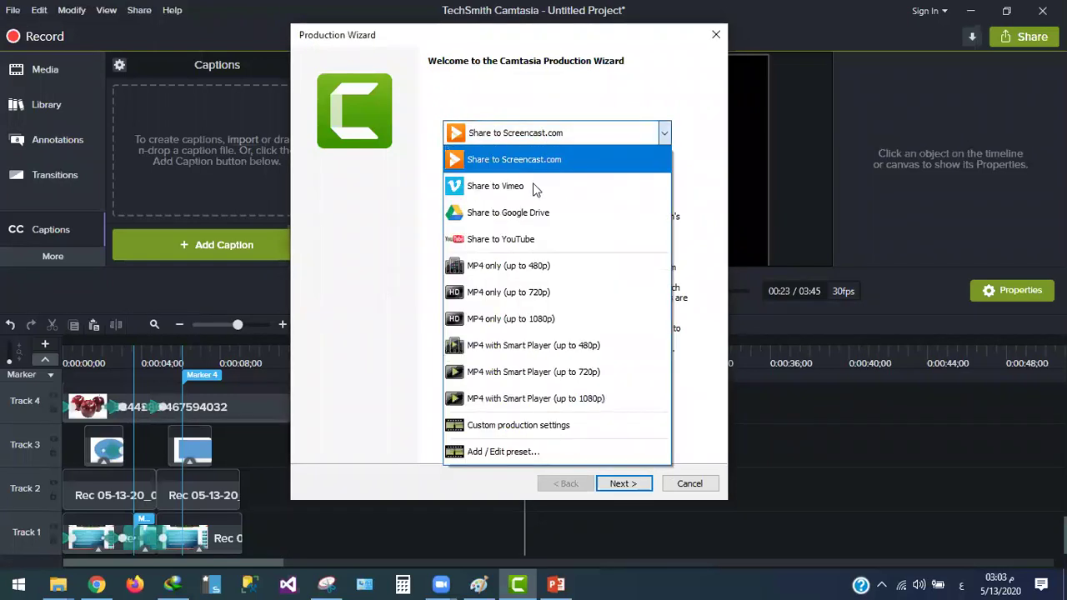
left_click(530, 240)
Choose the MP4 only (up to 1080p) preset in the Production Wizard
left_click(534, 139)
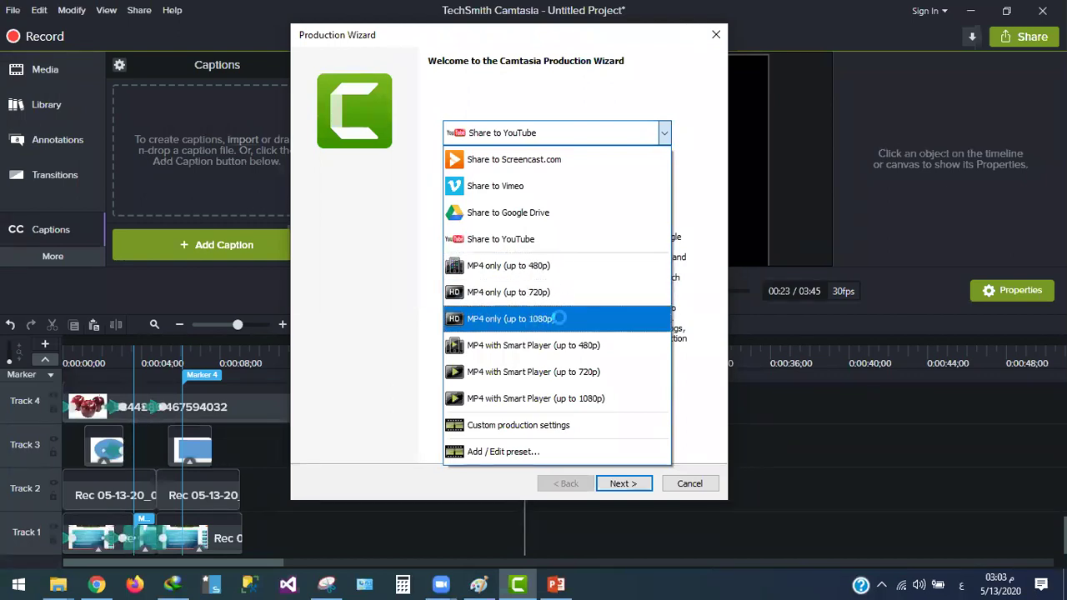
left_click(514, 318)
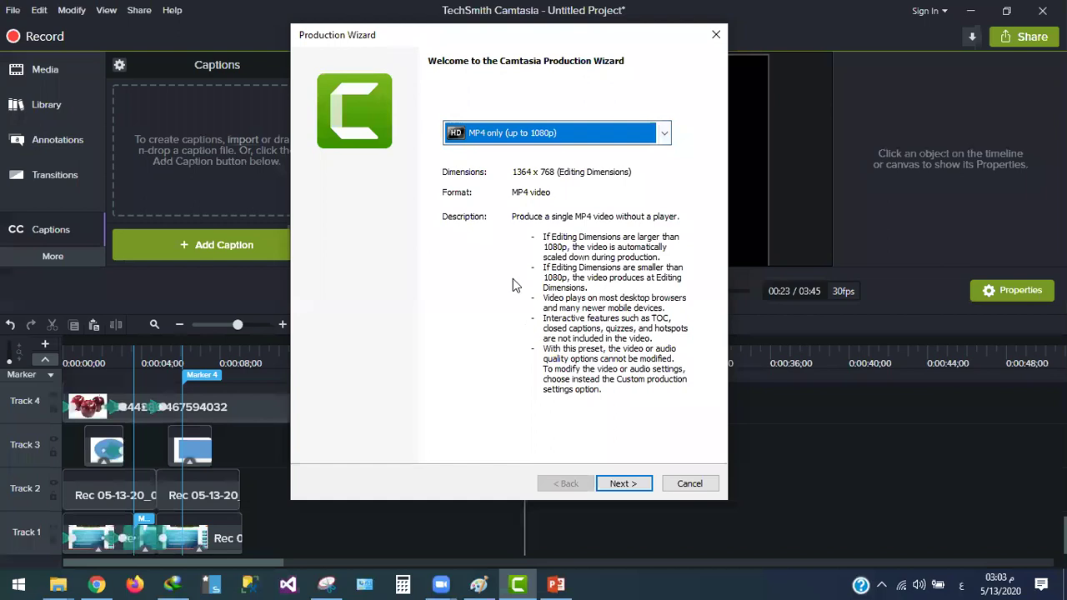
left_click(517, 135)
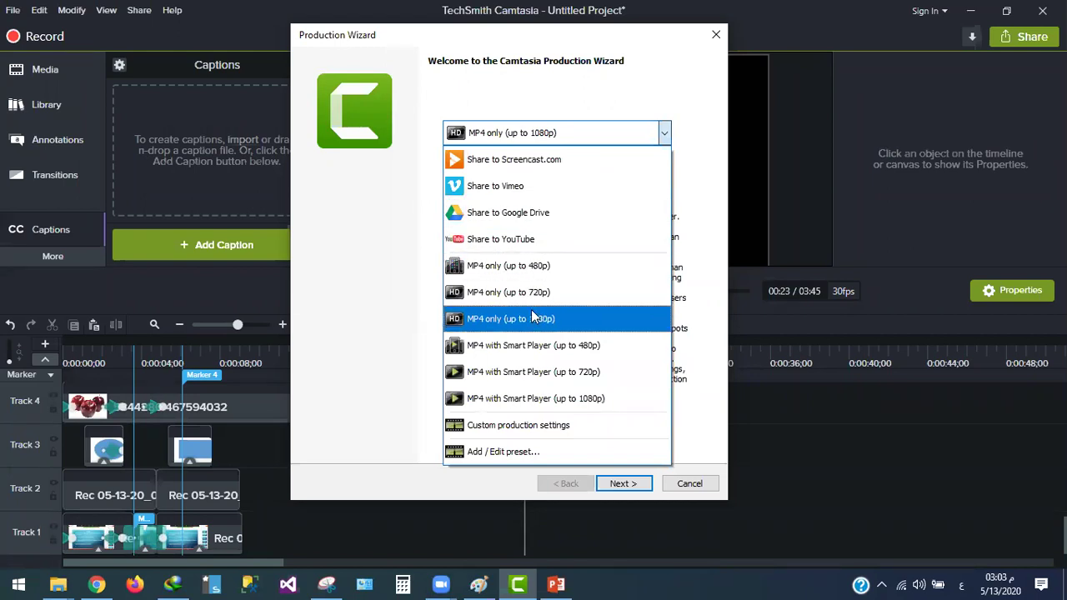
left_click(490, 321)
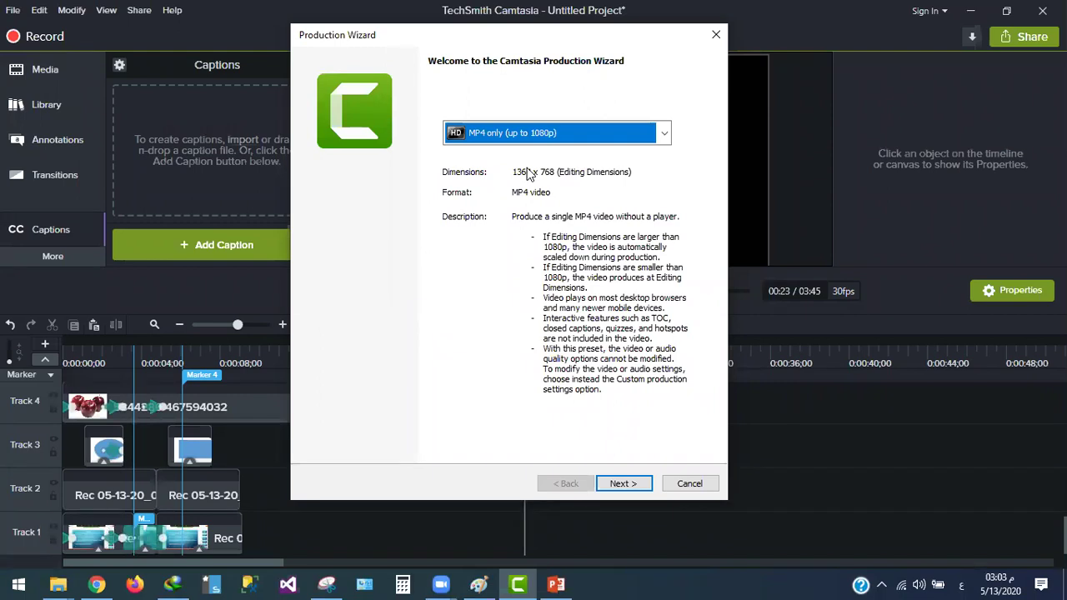
left_click(624, 485)
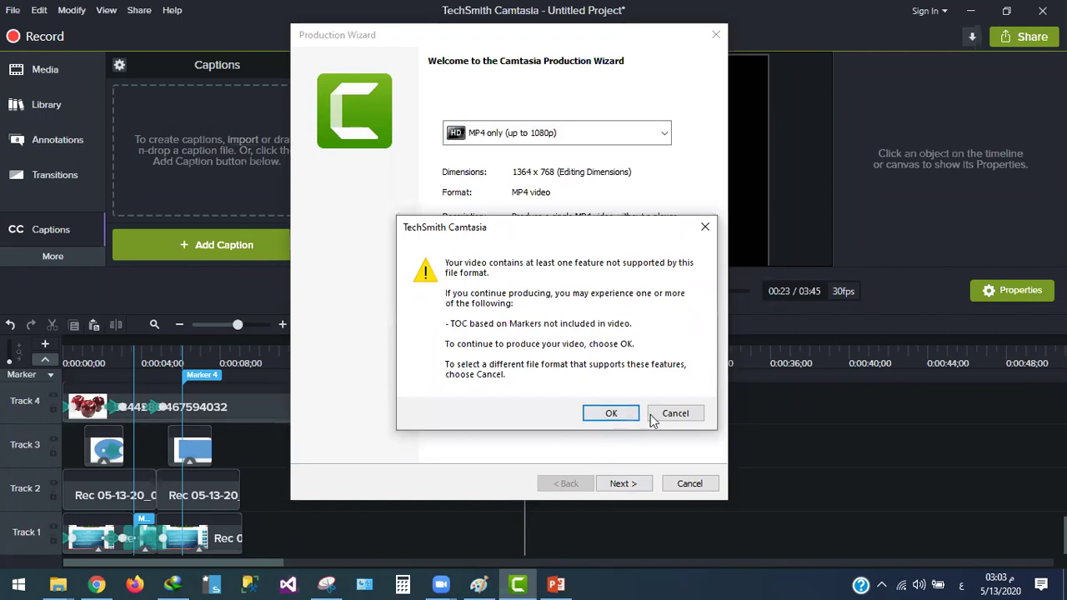
left_click(656, 417)
left_click(533, 131)
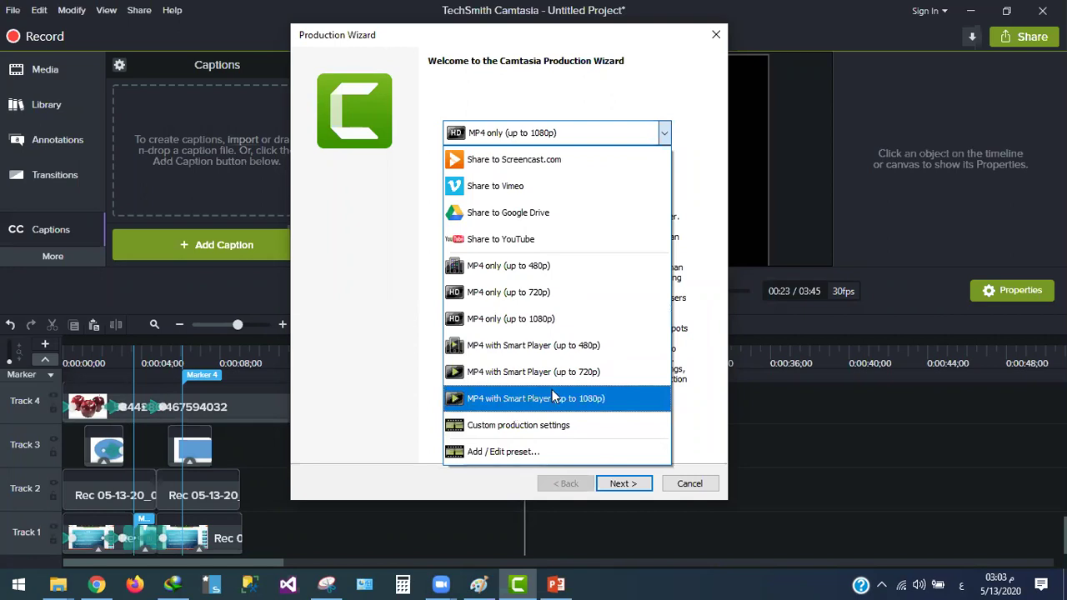
left_click(508, 382)
Choose the MP4 only (up to 1080p) preset and continue production despite the unsupported marker-based table of contents
left_click(500, 138)
left_click(493, 325)
left_click(612, 484)
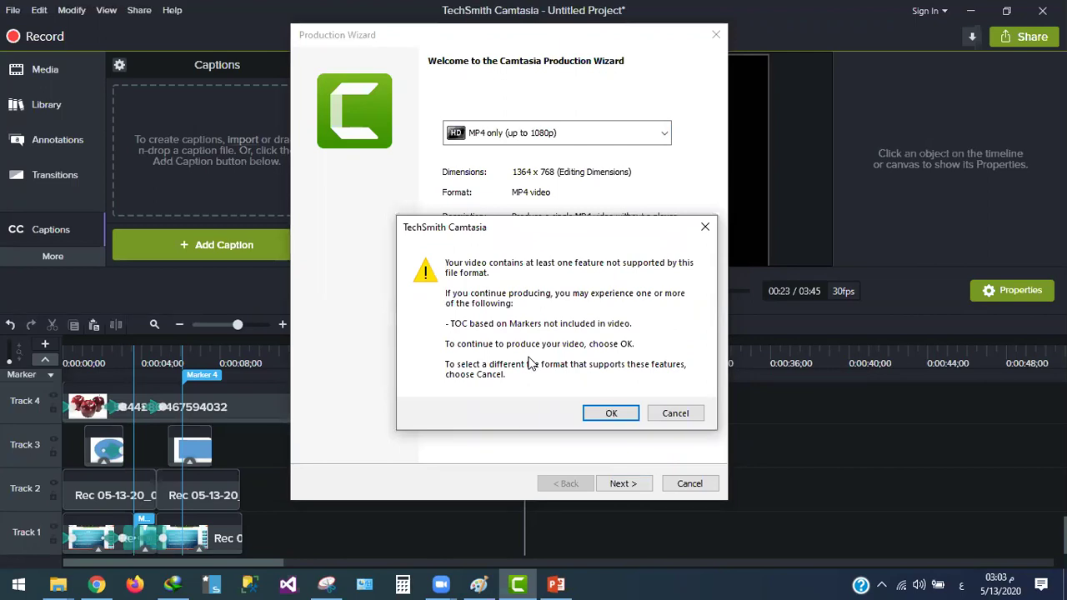
left_click(610, 413)
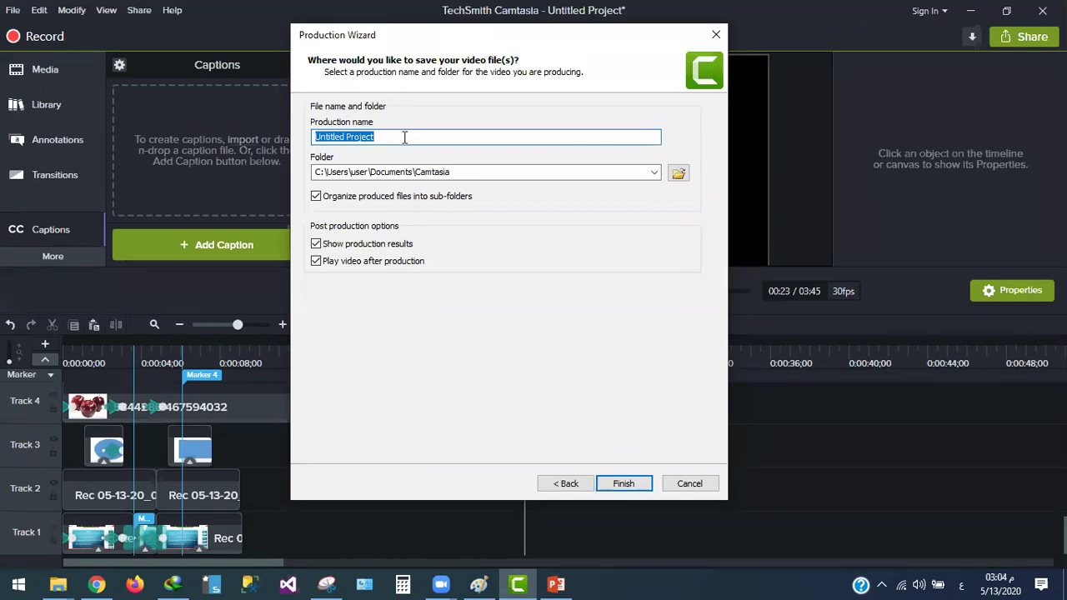
Name the production "it test", keep the Documents\Camtasia folder and start rendering the video
type("فتا")
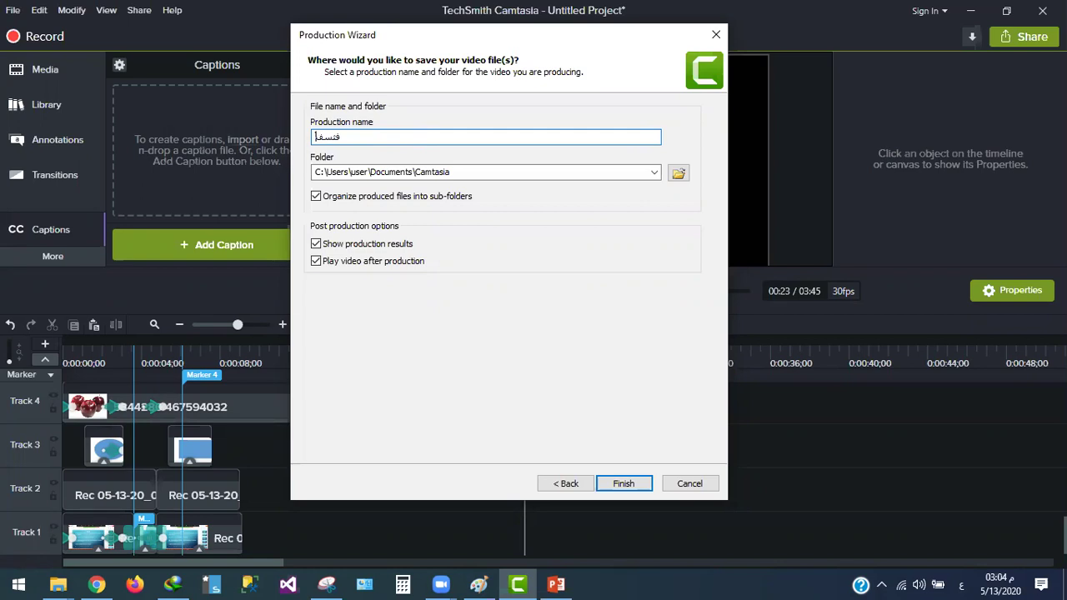
key("BackSpace")
key("BackSpace")
key("BackSpace")
key("alt+shift")
type("it test")
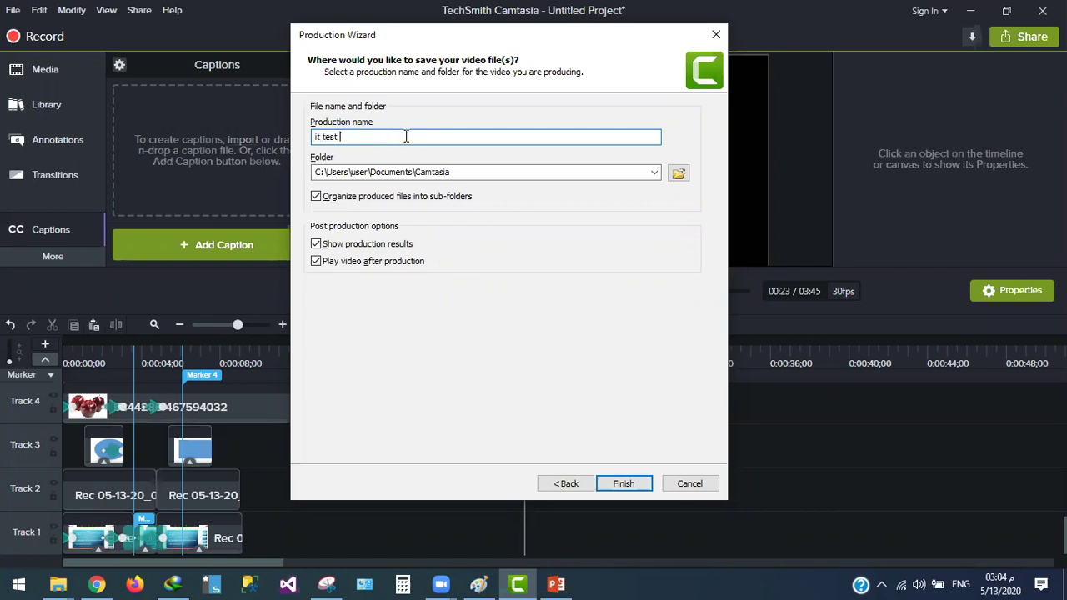
left_click(493, 172)
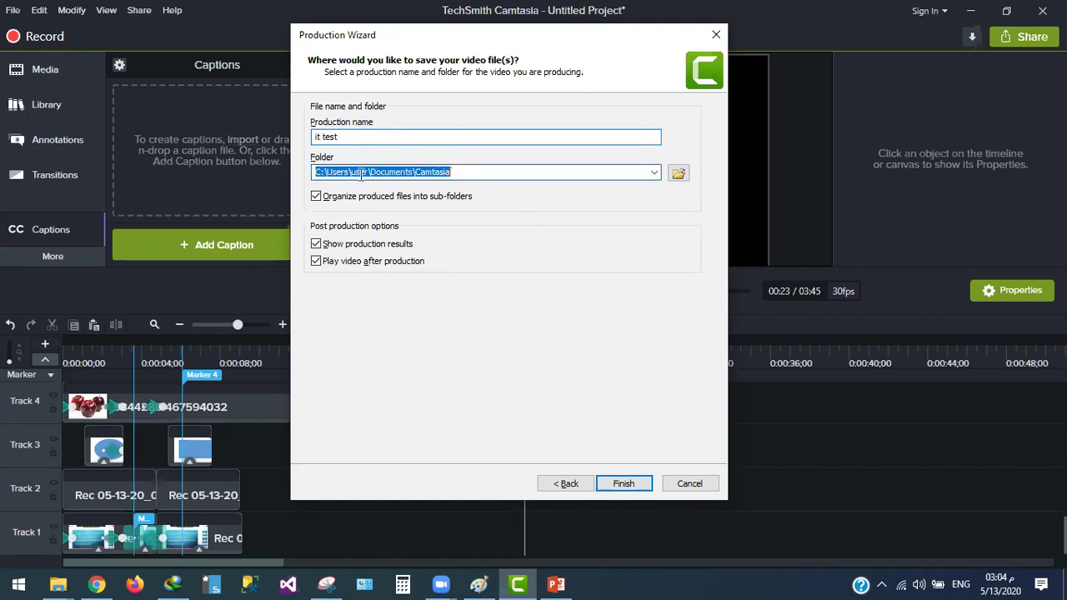
left_click(635, 489)
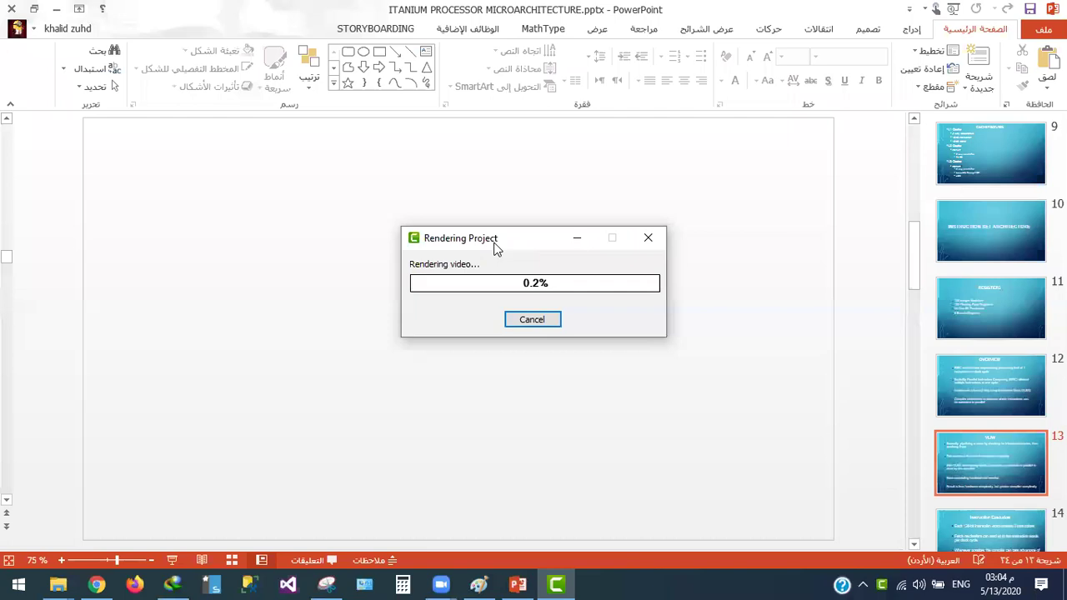
left_click_drag(497, 240, 508, 224)
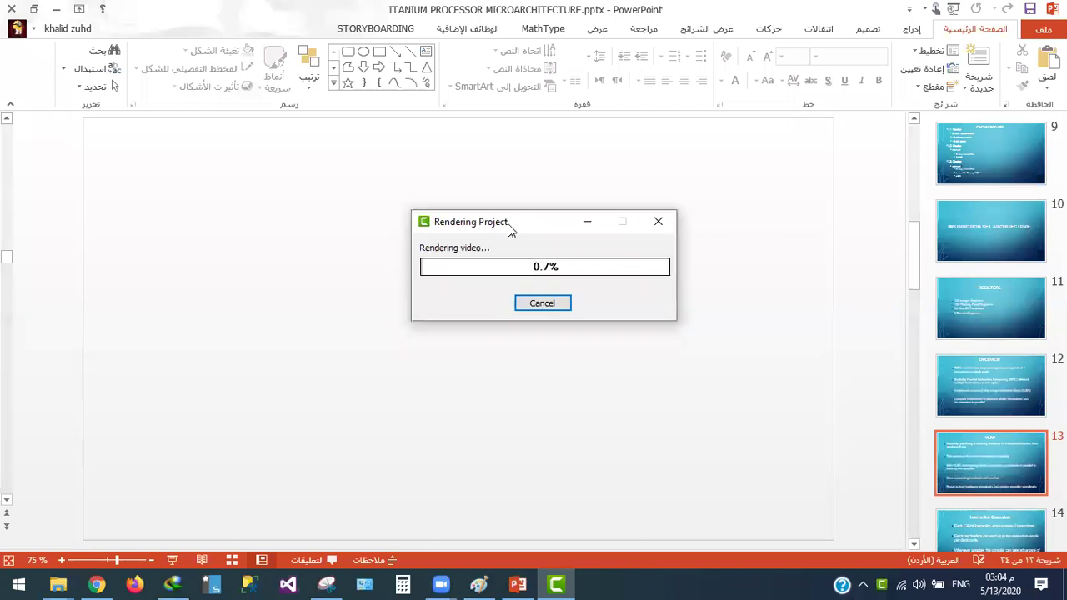
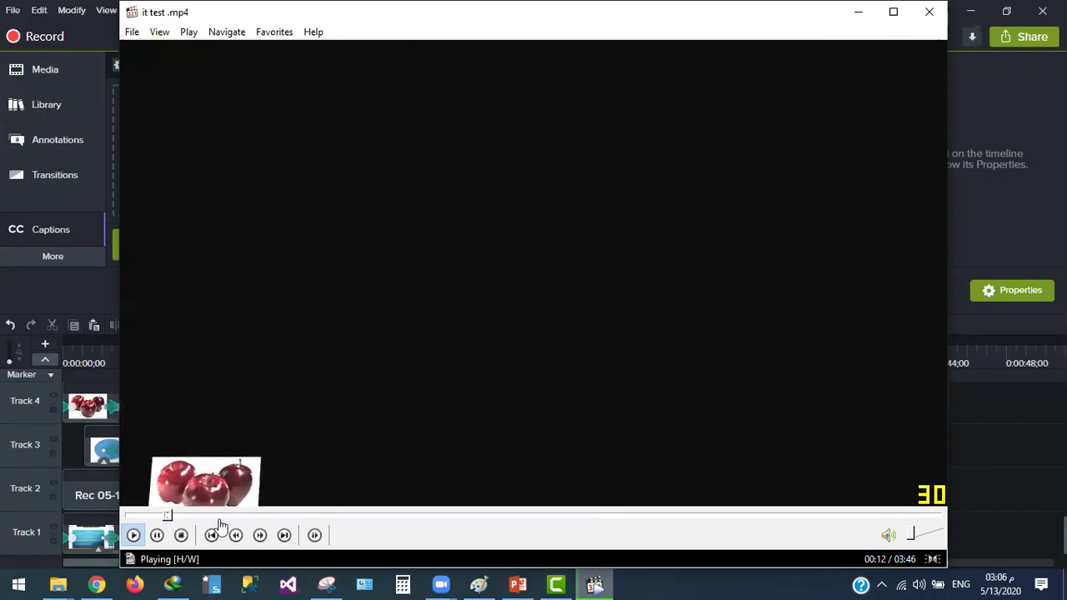
Skim through the rendered it test .mp4 at several points, then close the player and the production results
left_click_drag(564, 533, 542, 530)
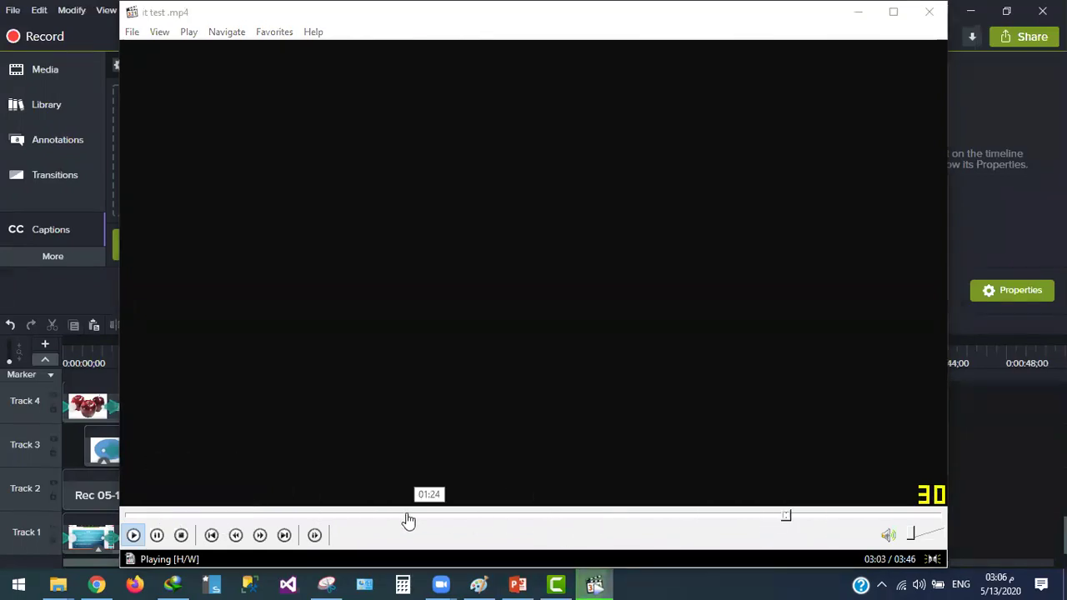
left_click_drag(194, 517, 148, 514)
left_click_drag(221, 519, 345, 517)
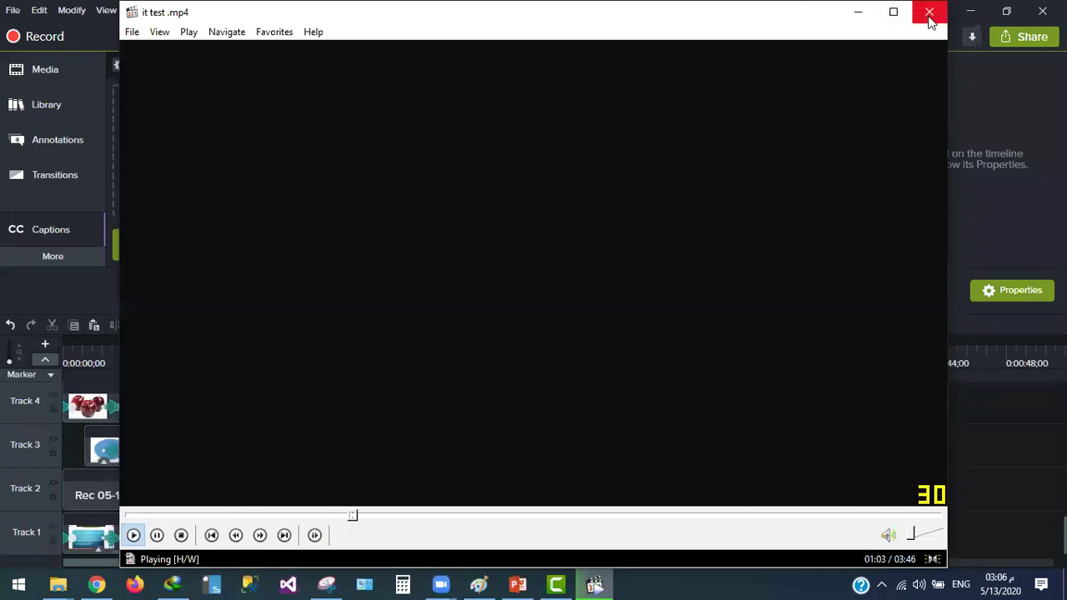
left_click(509, 517)
left_click(676, 517)
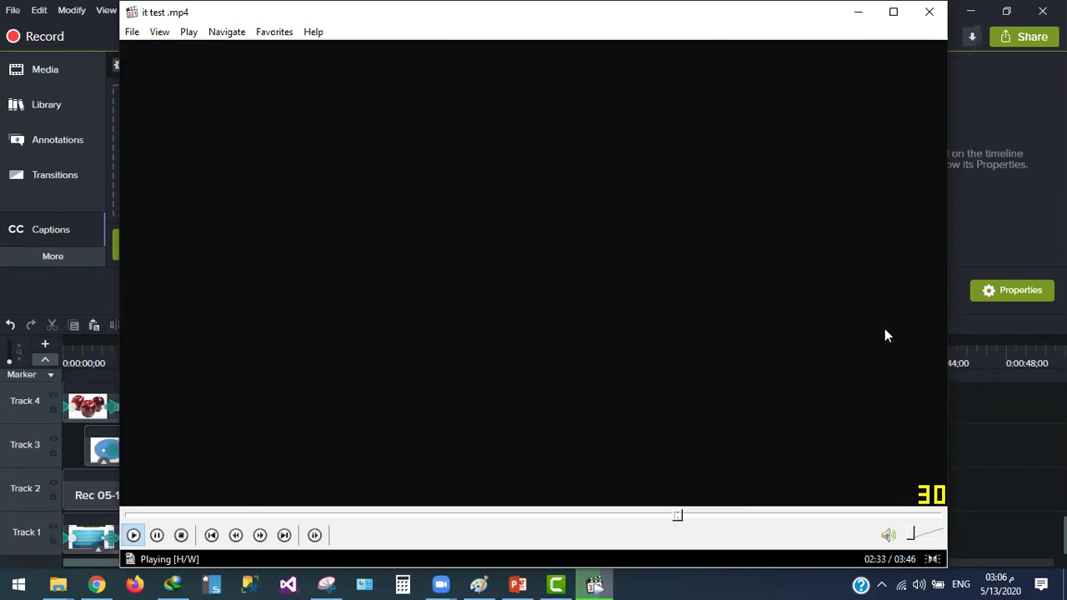
left_click(929, 11)
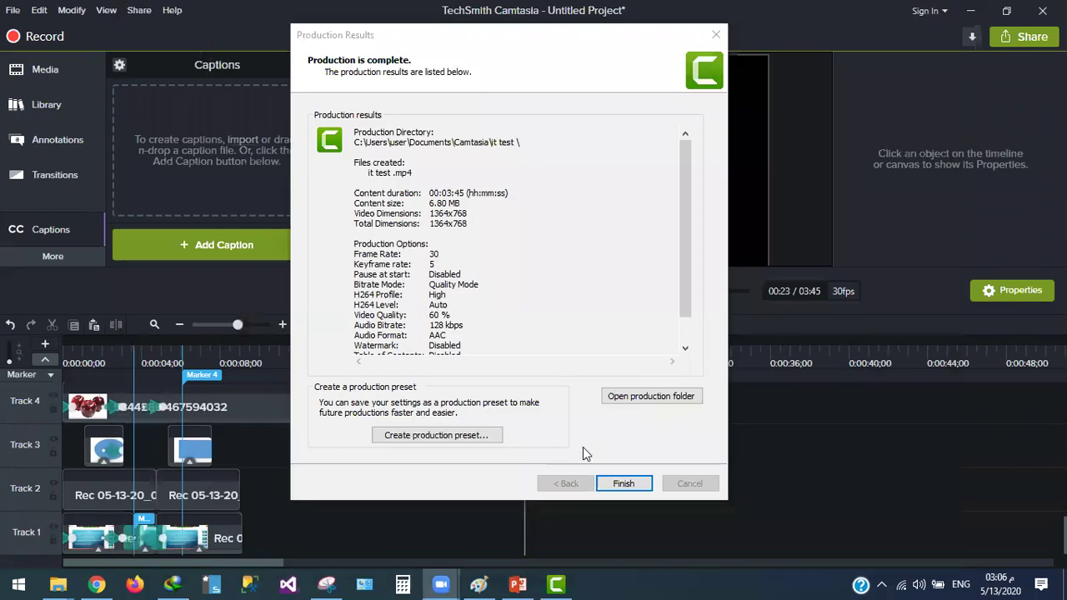
left_click(624, 483)
Zoom the timeline out and place the playhead just past the end of the Track 6 audio, at 0:03:46;22
scroll(502, 417, "up", 3)
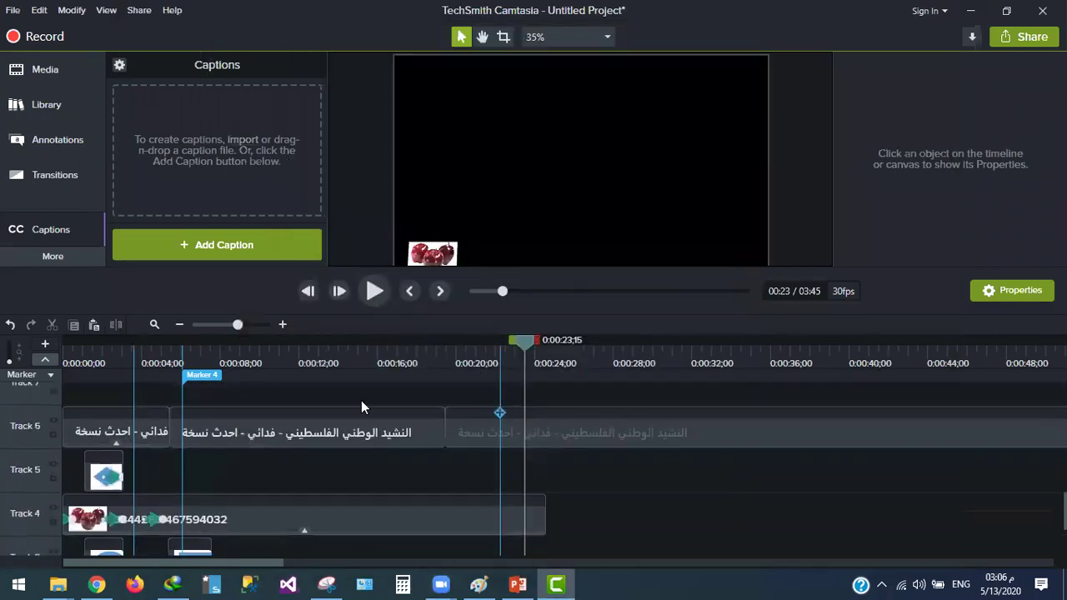
left_click(179, 324)
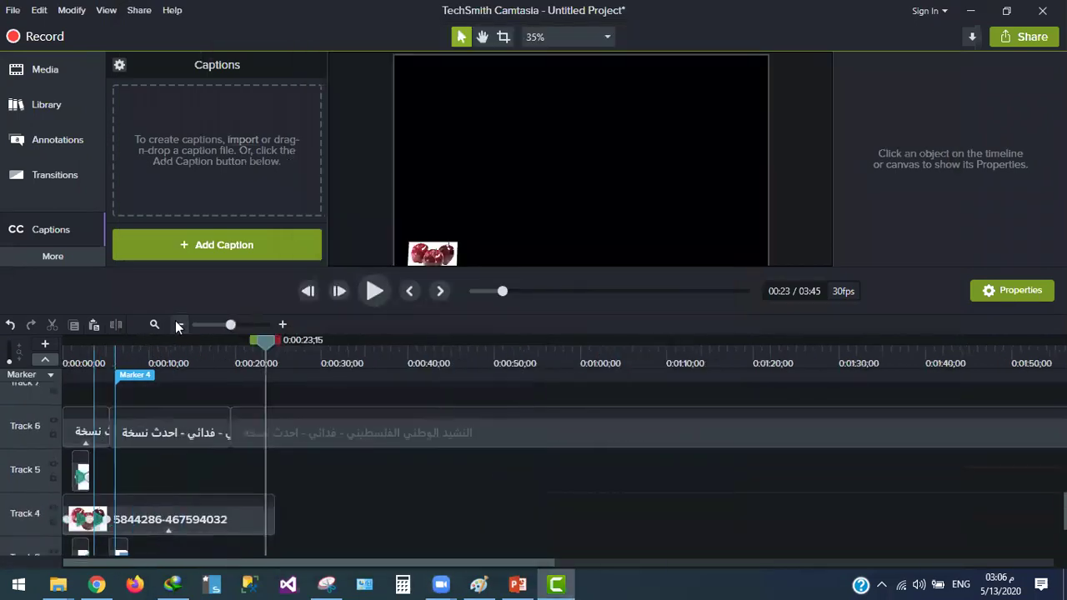
left_click(179, 324)
left_click(179, 325)
left_click(483, 350)
left_click_drag(479, 350, 462, 347)
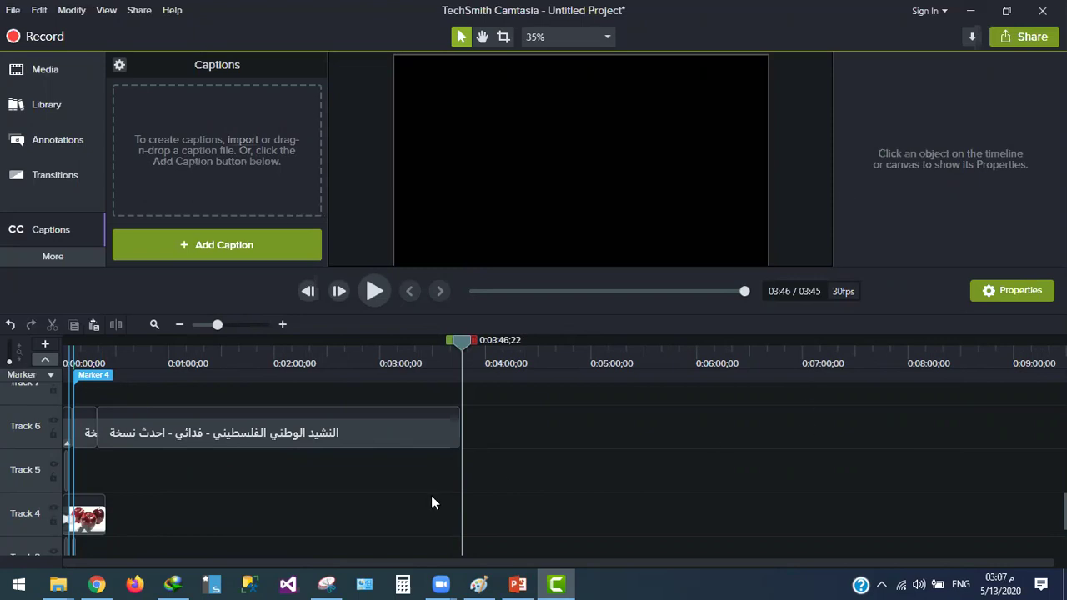
Scrub back to 0:01:21;26 and delete the long last audio clip on Track 6
left_click(179, 324)
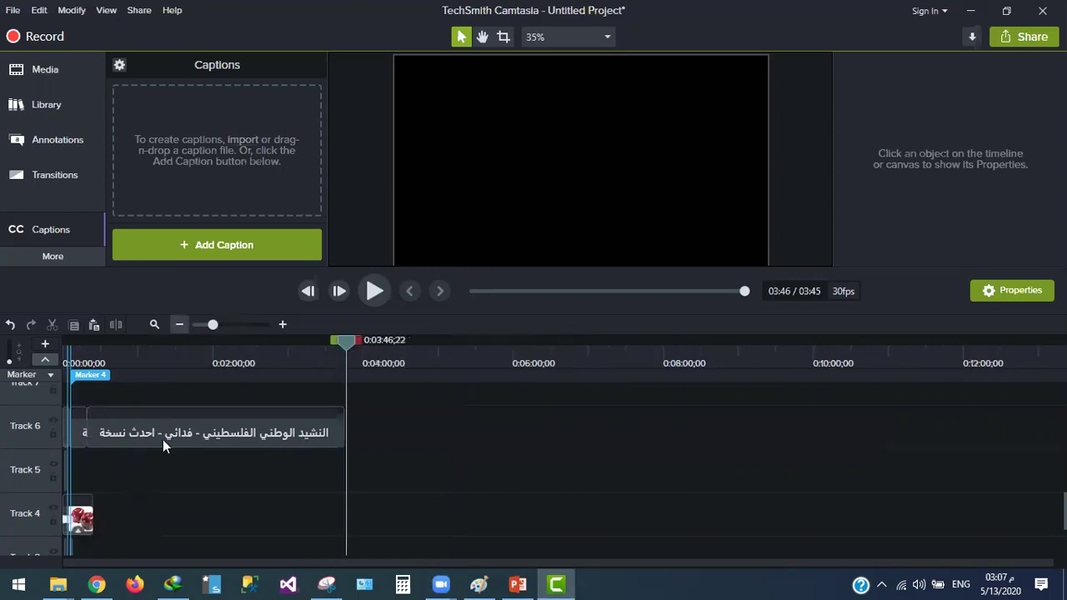
scroll(157, 458, "down", 3)
scroll(268, 436, "up", 6)
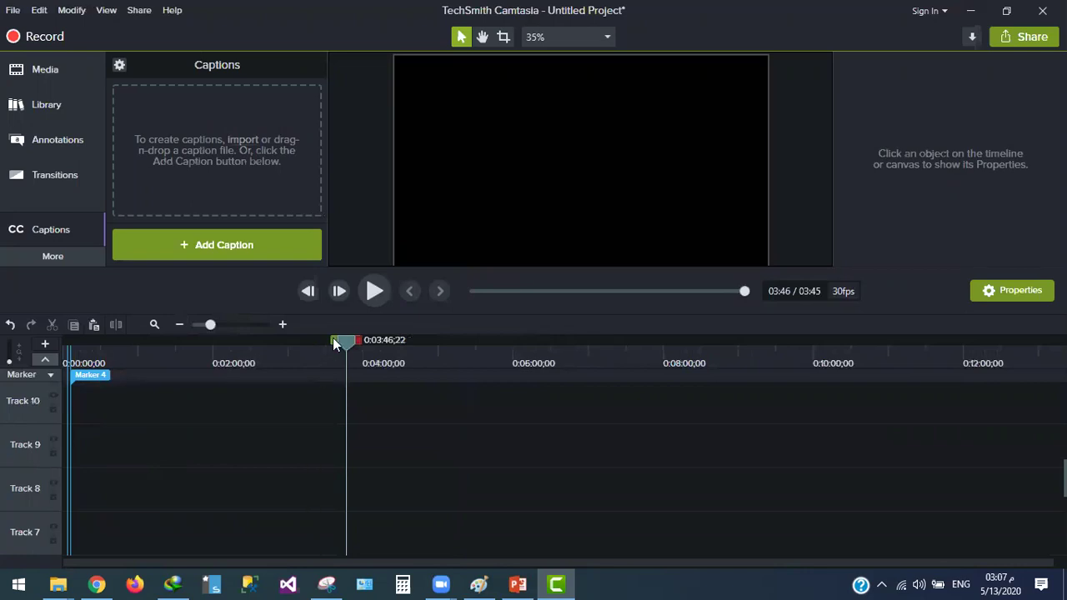
left_click(241, 352)
scroll(244, 460, "down", 3)
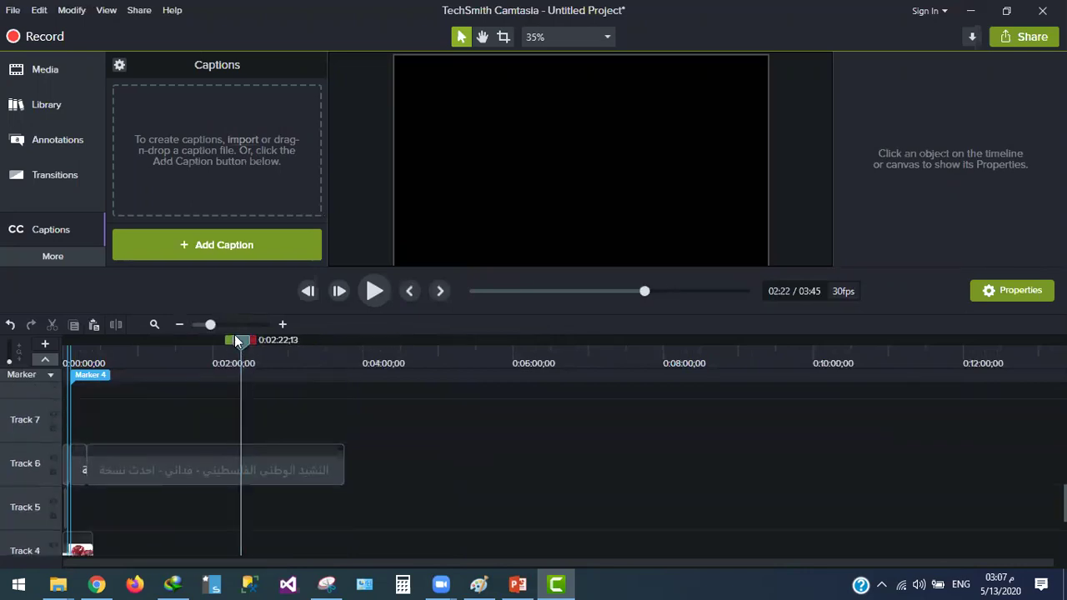
left_click_drag(239, 340, 164, 340)
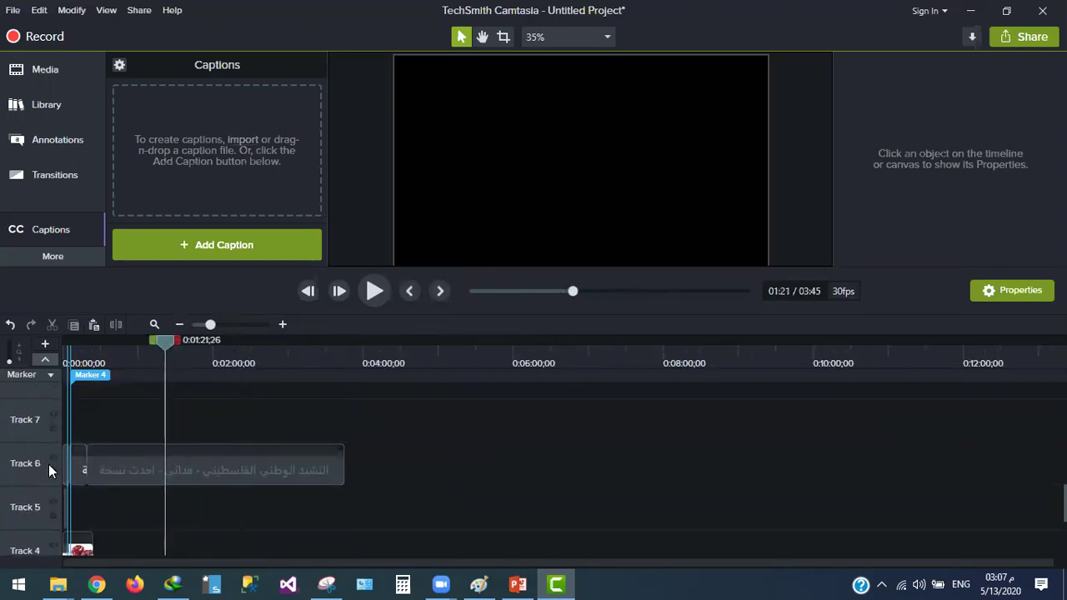
scroll(25, 471, "down", 1)
scroll(24, 467, "up", 1)
left_click(205, 467)
key("Delete")
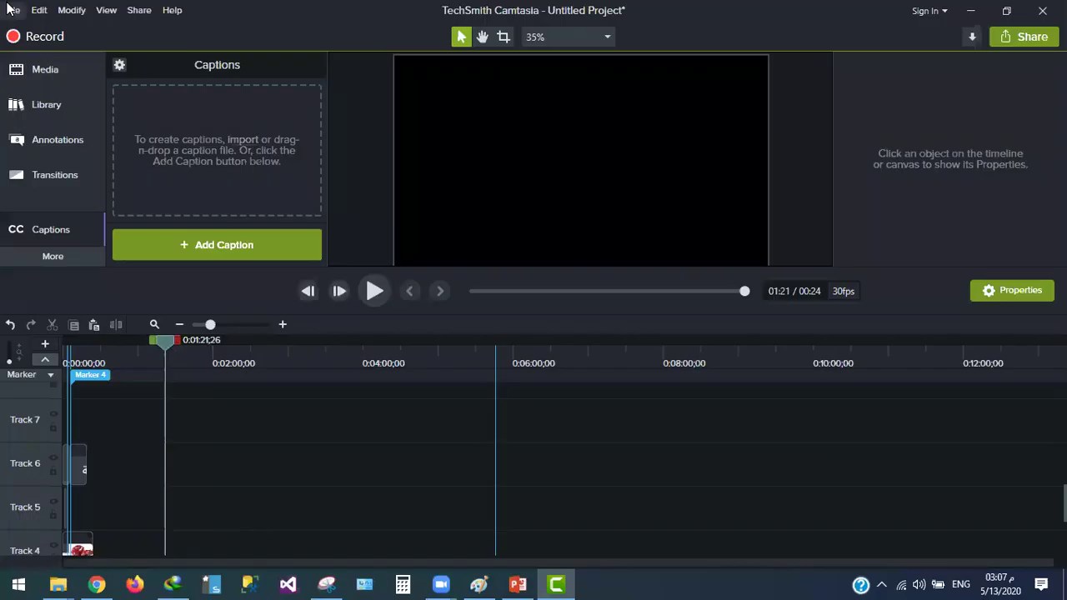
Open the recent project فيديو ٢ شرح خصائص.tscproj and choose to save the current project's changes
left_click(13, 10)
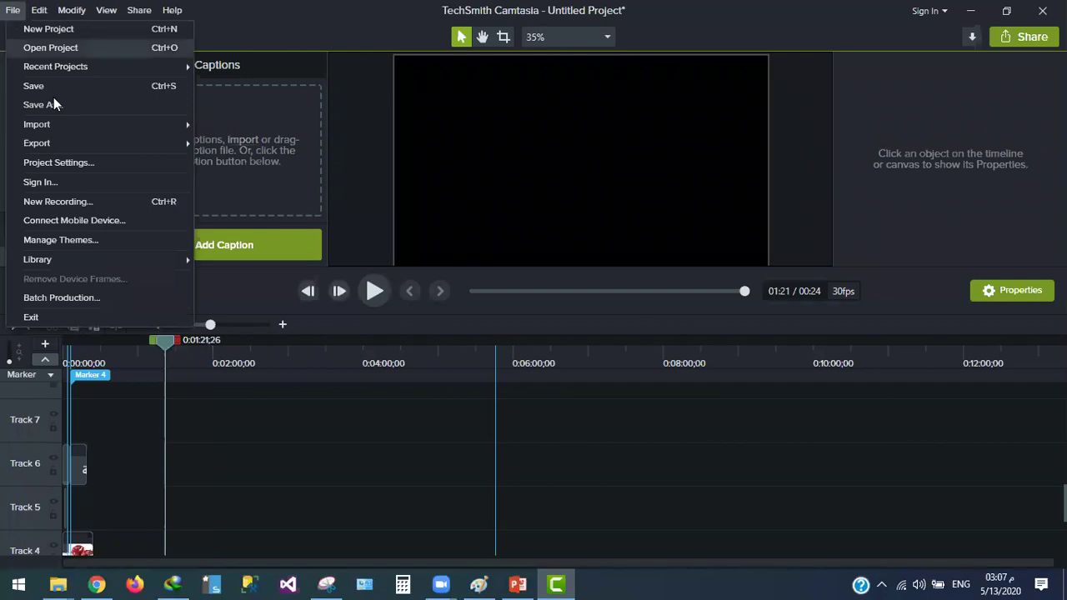
mouse_move(76, 69)
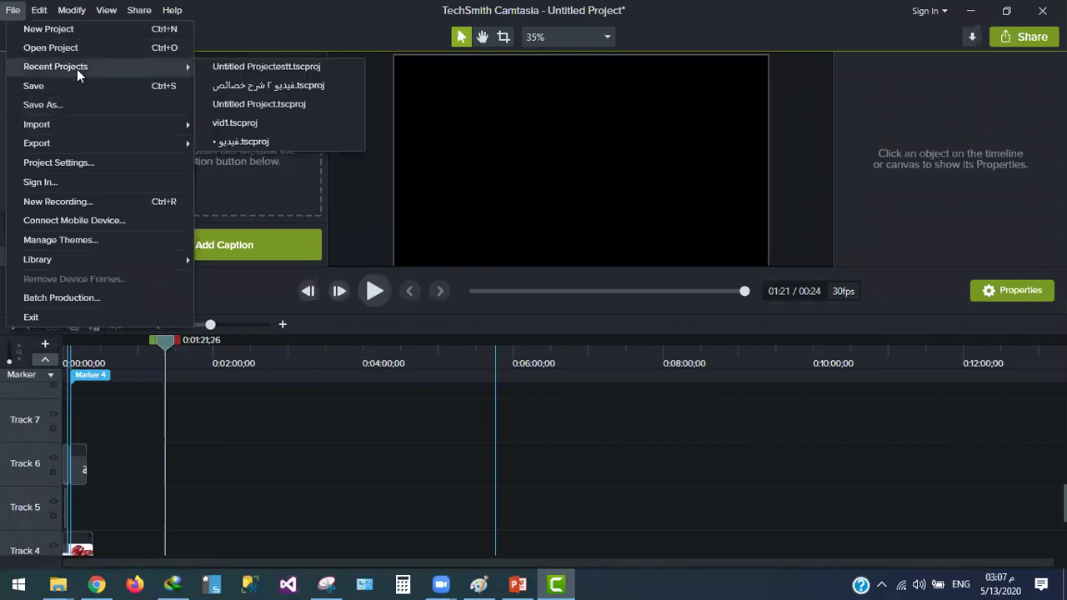
left_click(280, 87)
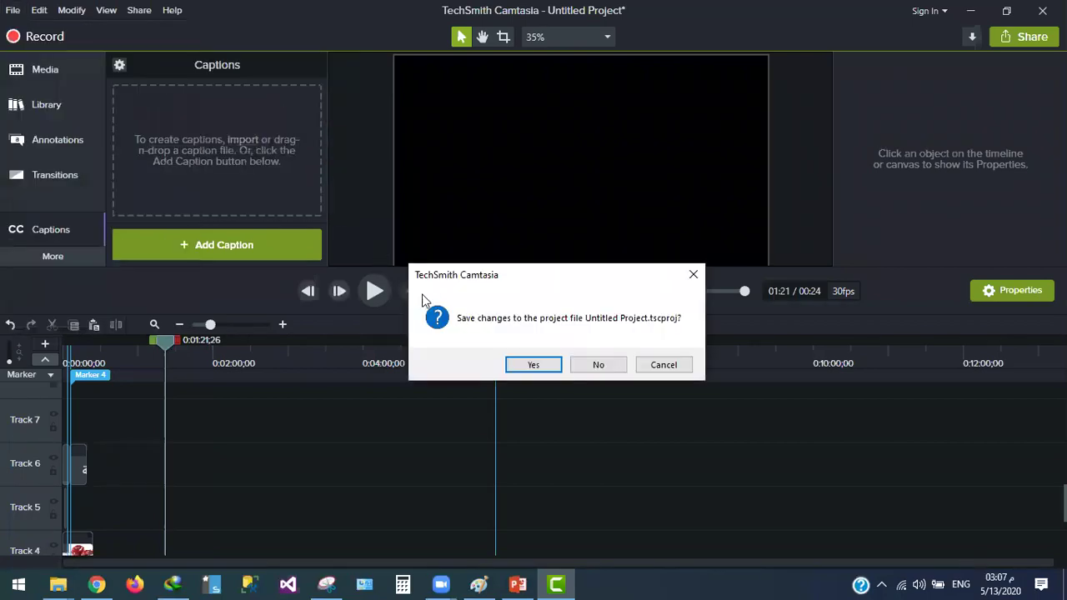
left_click(538, 365)
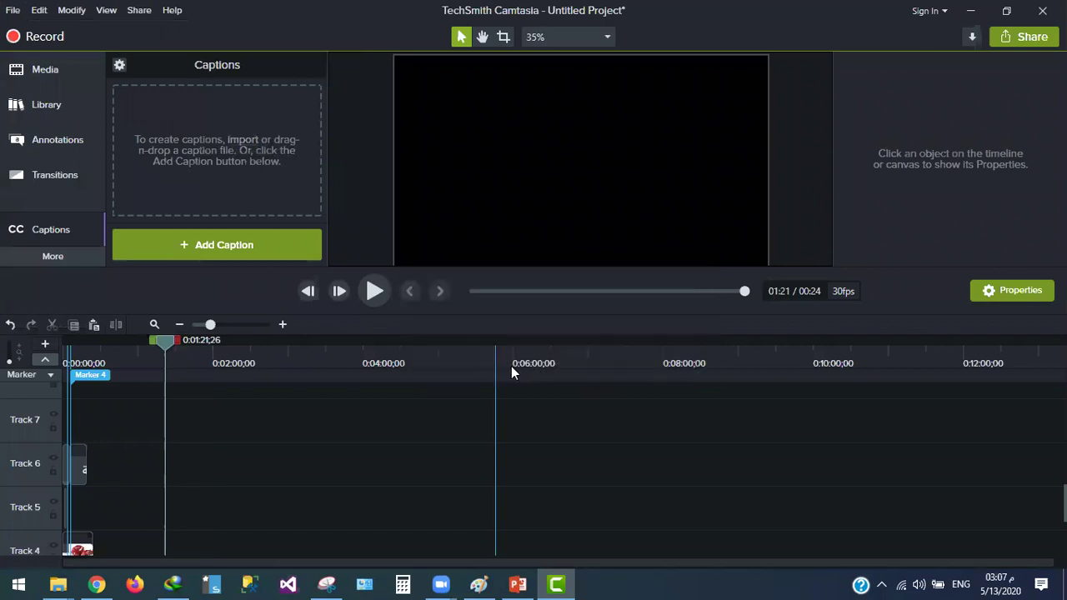
Decline replacing the existing project file and save the current project as "Untitled Protest3ject.tscproj"
left_click(505, 428)
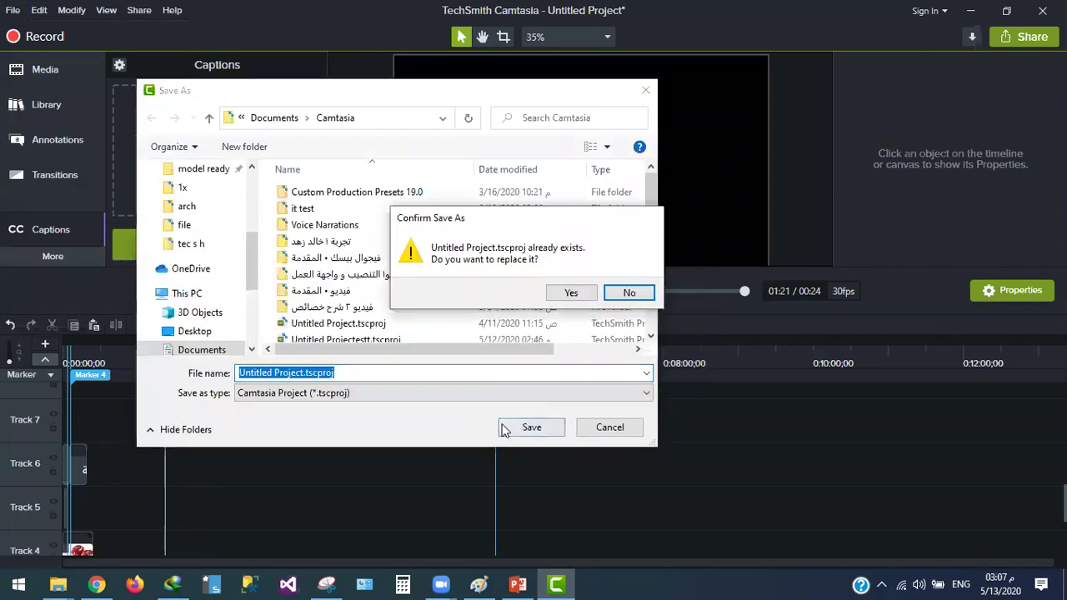
left_click(623, 288)
left_click(294, 373)
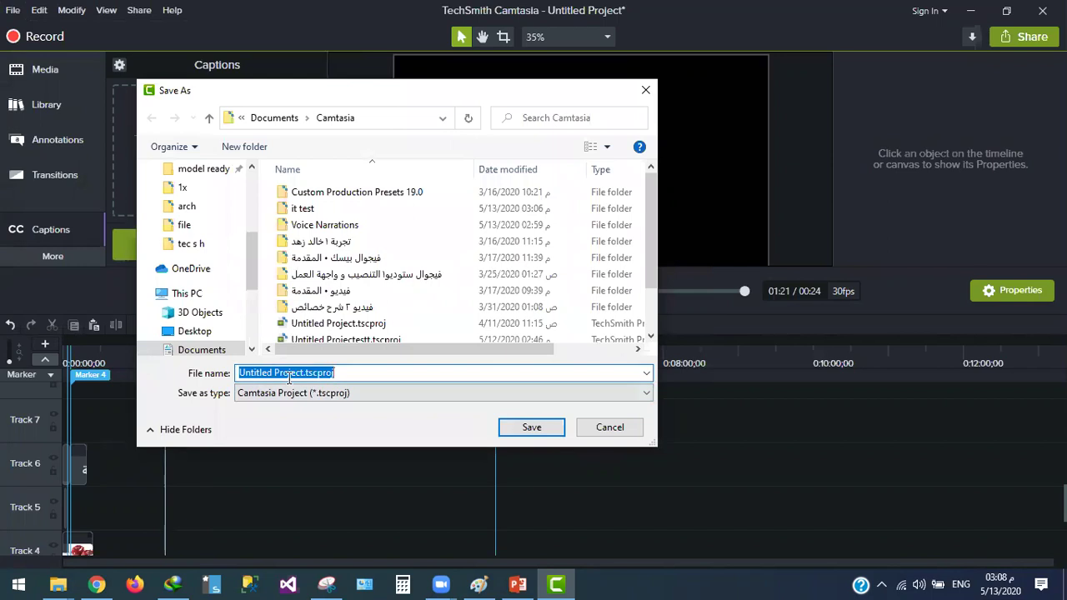
type("test3")
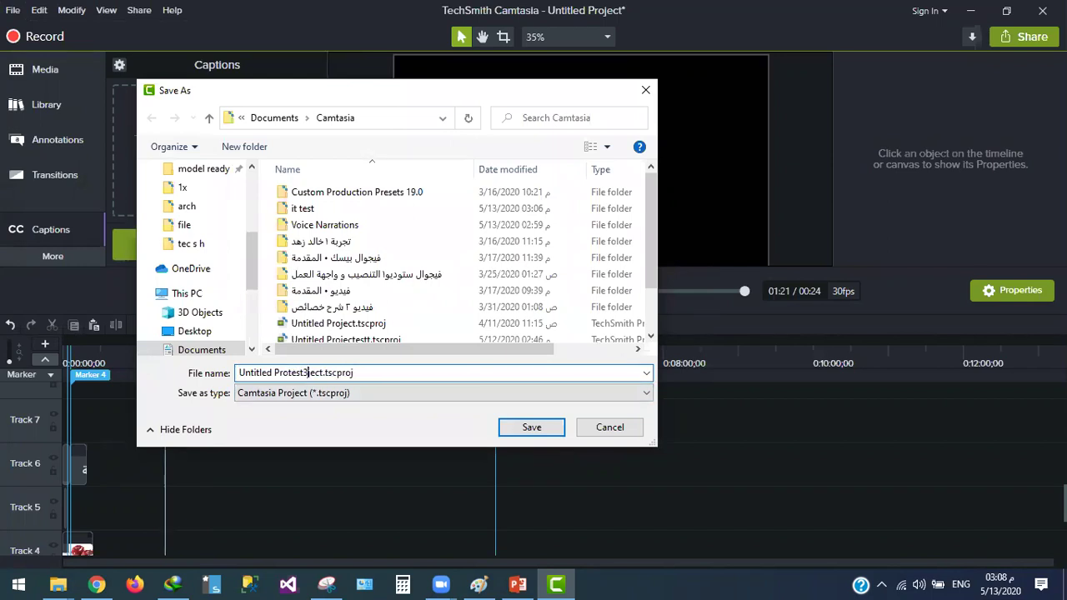
left_click(514, 427)
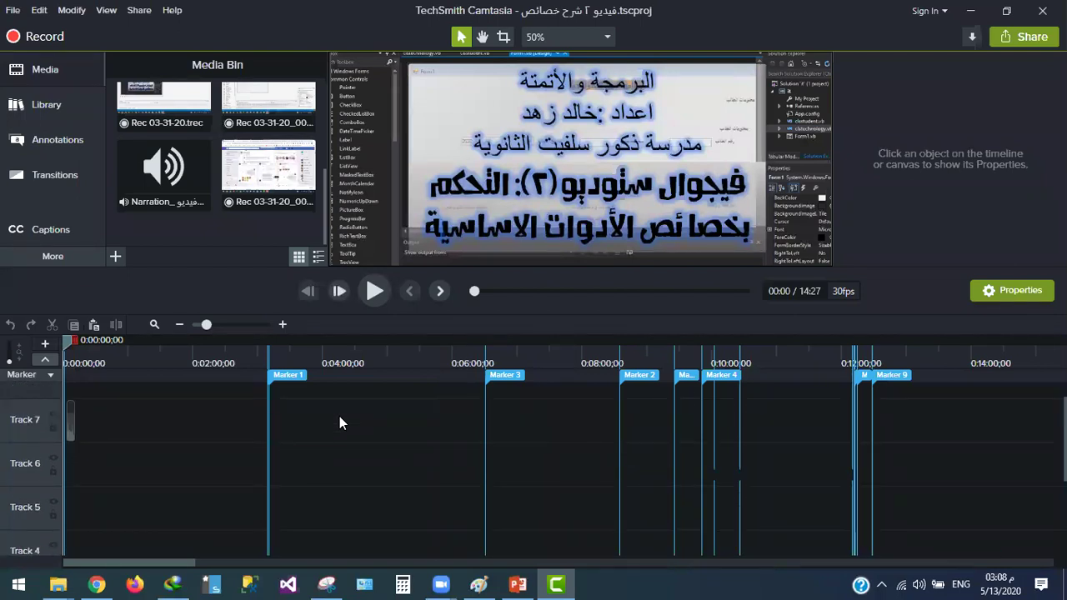
Examine the opened project's tracks and the end of its timeline, with the playhead at 0:14:29;27
scroll(340, 416, "down", 3)
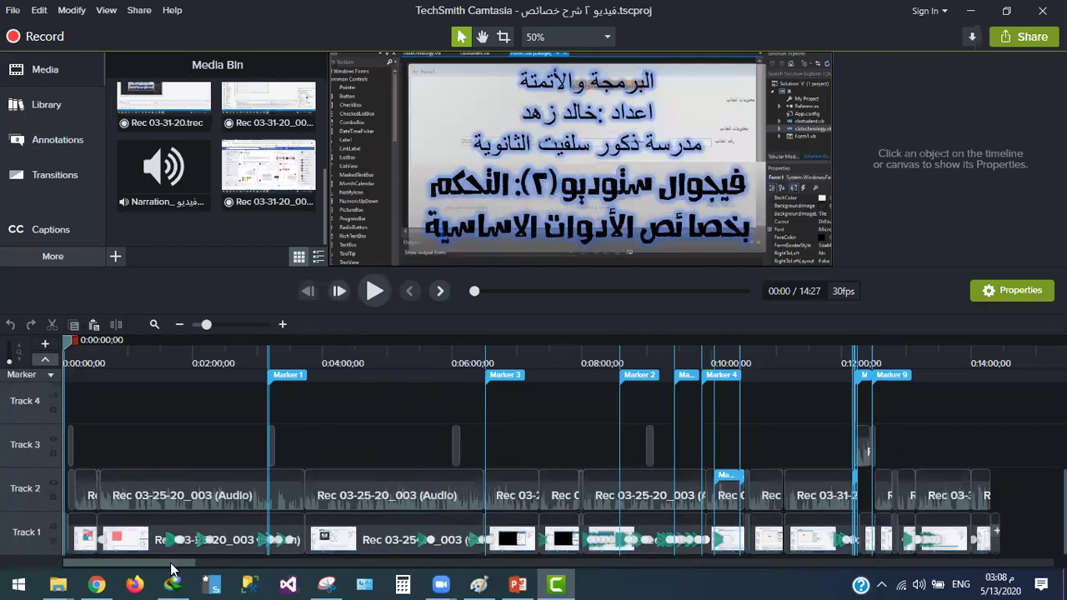
left_click(1005, 363)
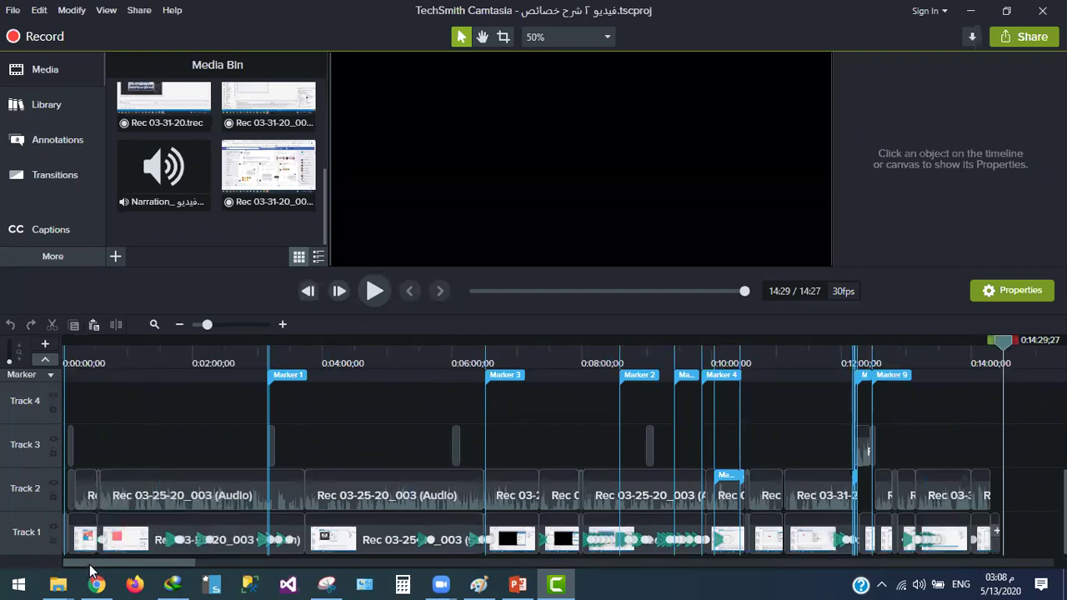
scroll(209, 360, "right", 1)
left_click(283, 324)
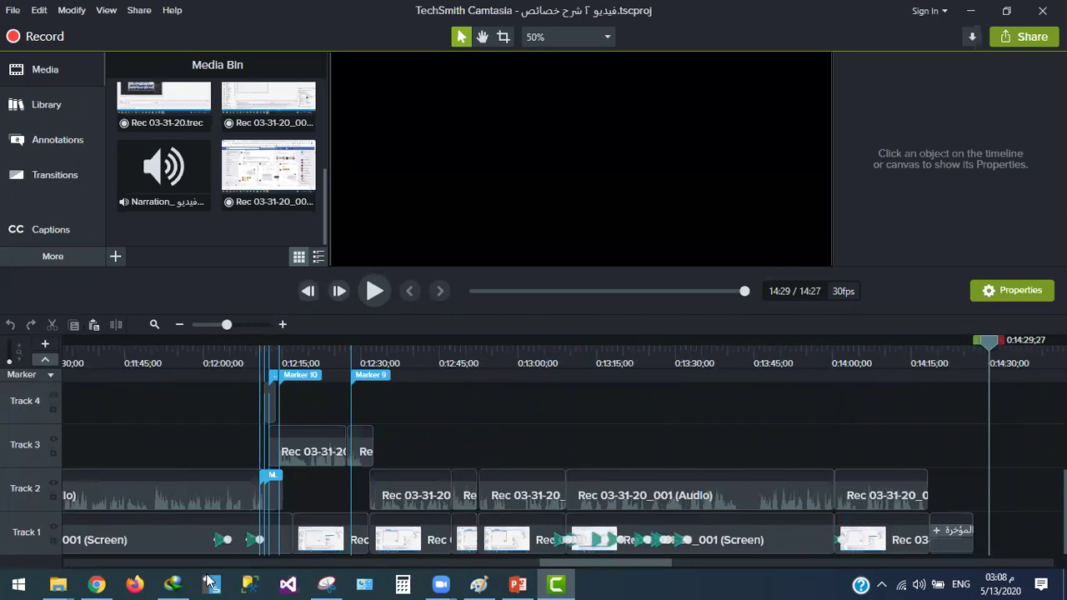
Examine the example project's timeline from beginning to end, its tracks, clips and markers, and scrub the playhead to 0:10:22;03
left_click(209, 562)
left_click_drag(104, 575, 23, 579)
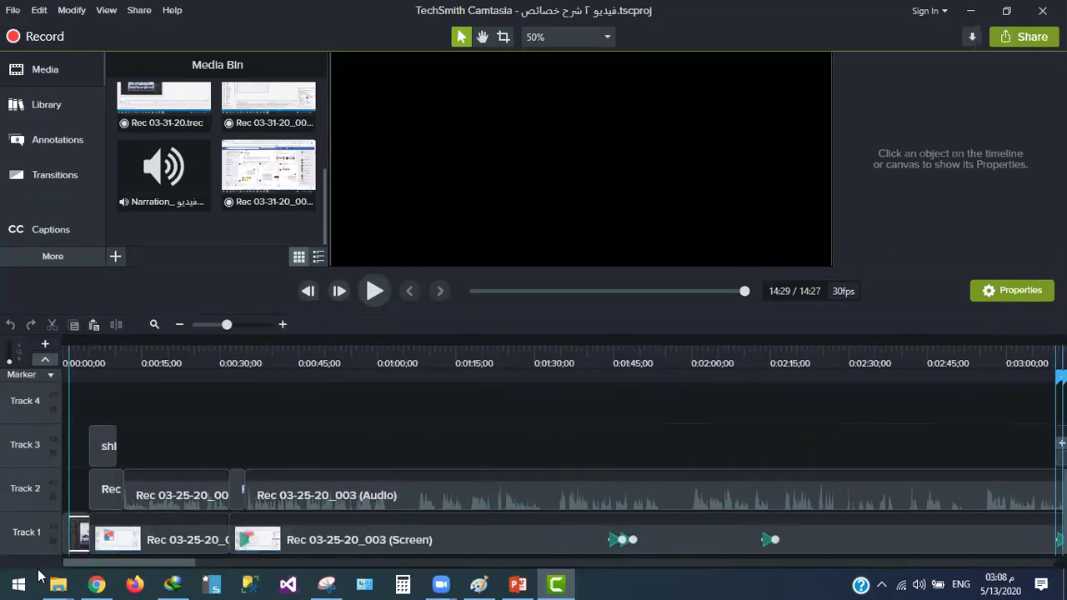
left_click_drag(133, 564, 651, 571)
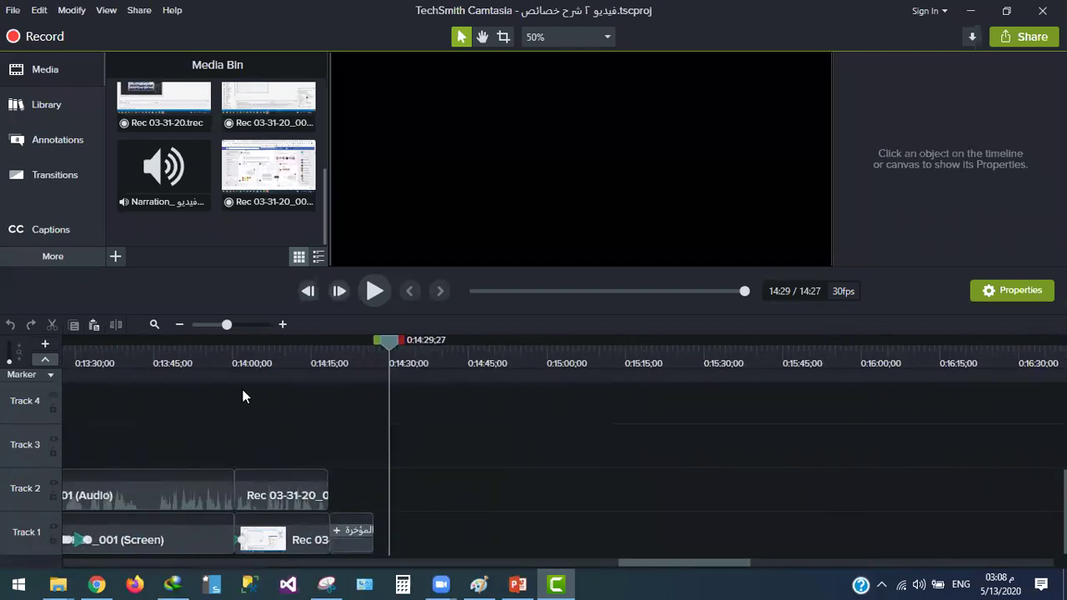
left_click(180, 325)
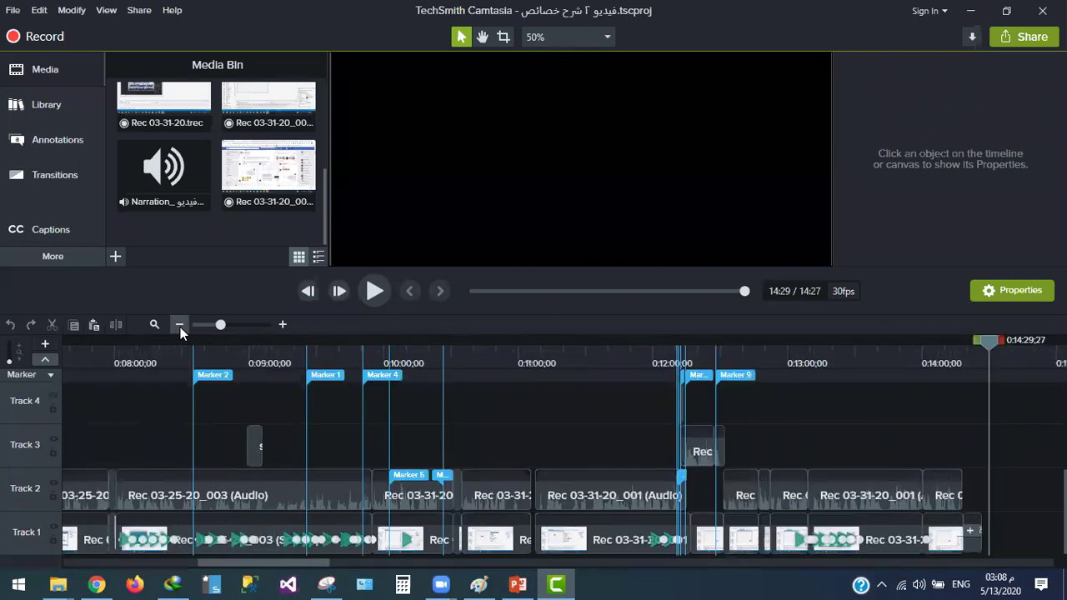
left_click(179, 325)
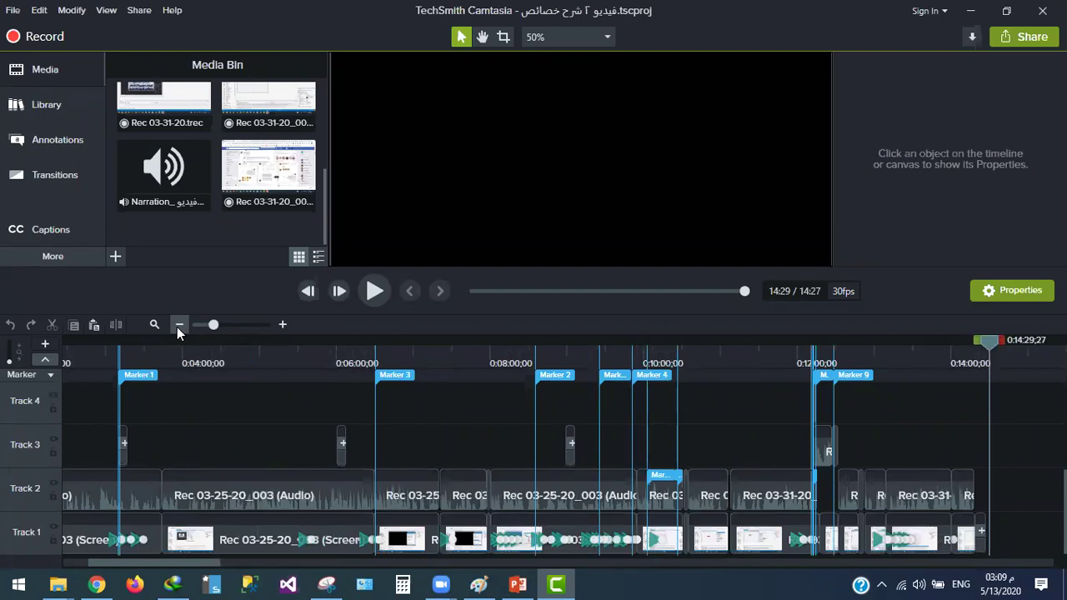
left_click(146, 364)
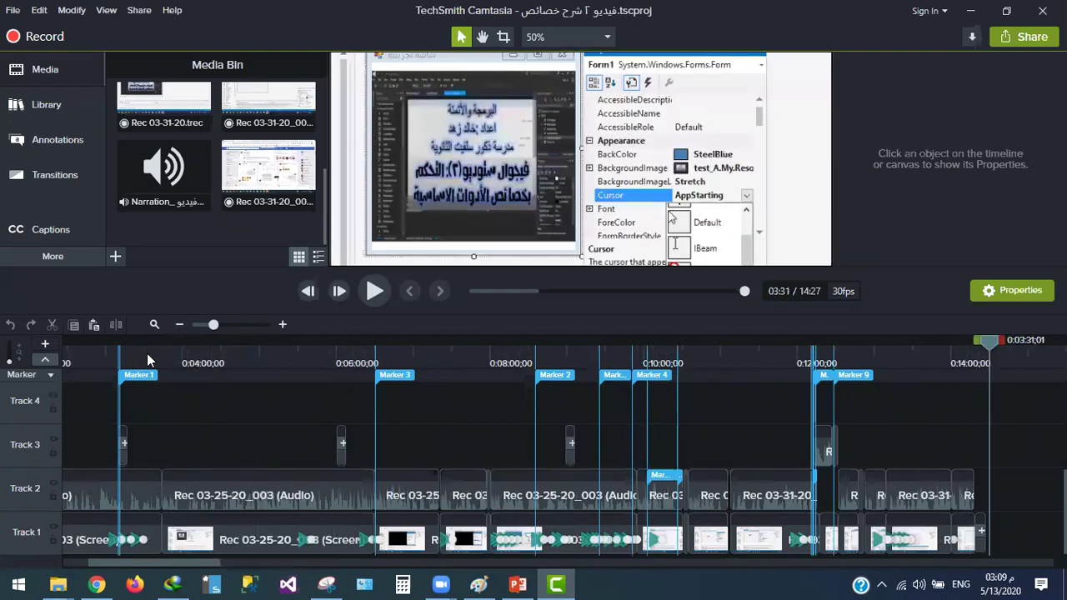
left_click_drag(150, 342, 667, 371)
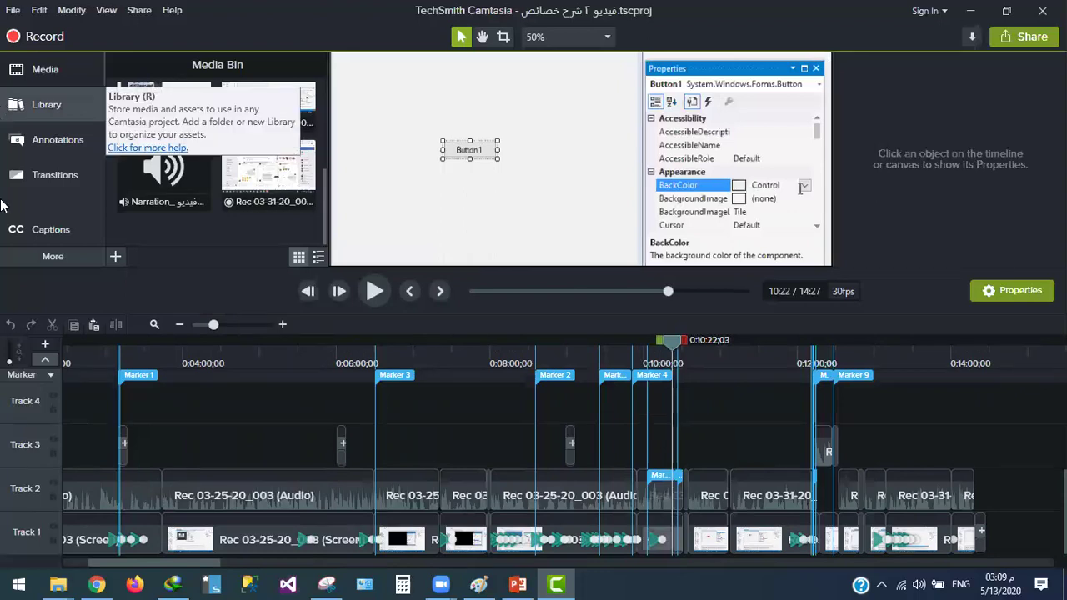
Create a new project and import the LM35 ARDUINO PROTEUS SIMULATION video from the Video folder in Downloads into the Media Bin
left_click(12, 10)
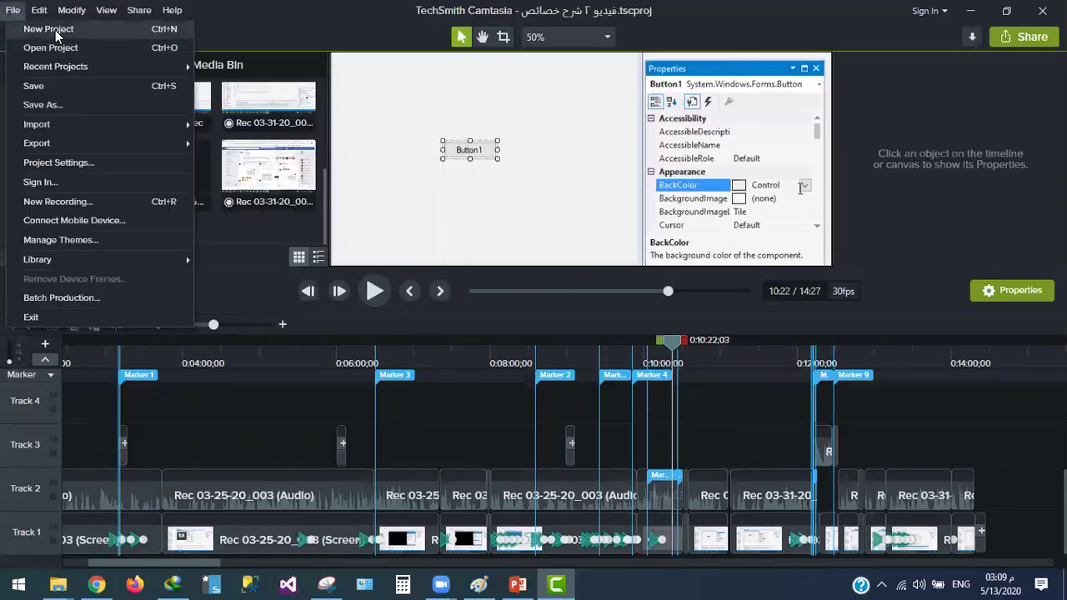
left_click(55, 30)
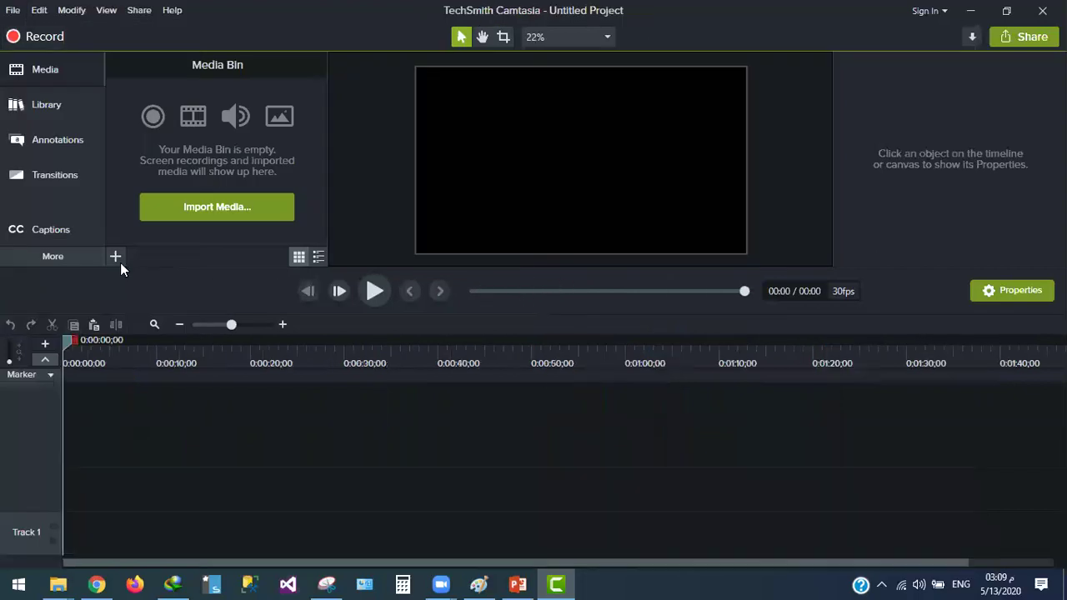
left_click(117, 258)
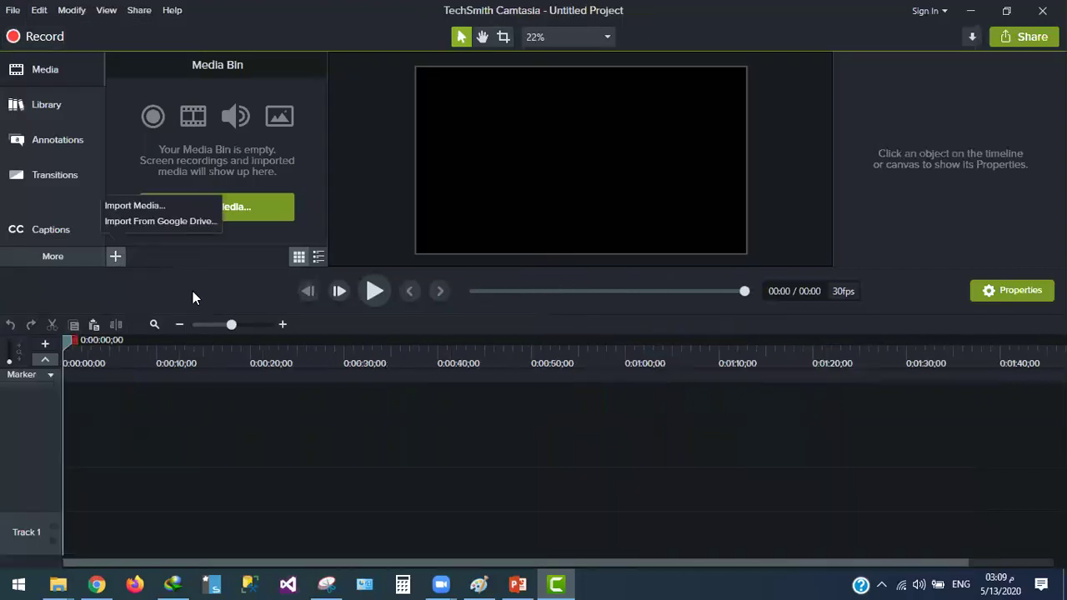
left_click(163, 208)
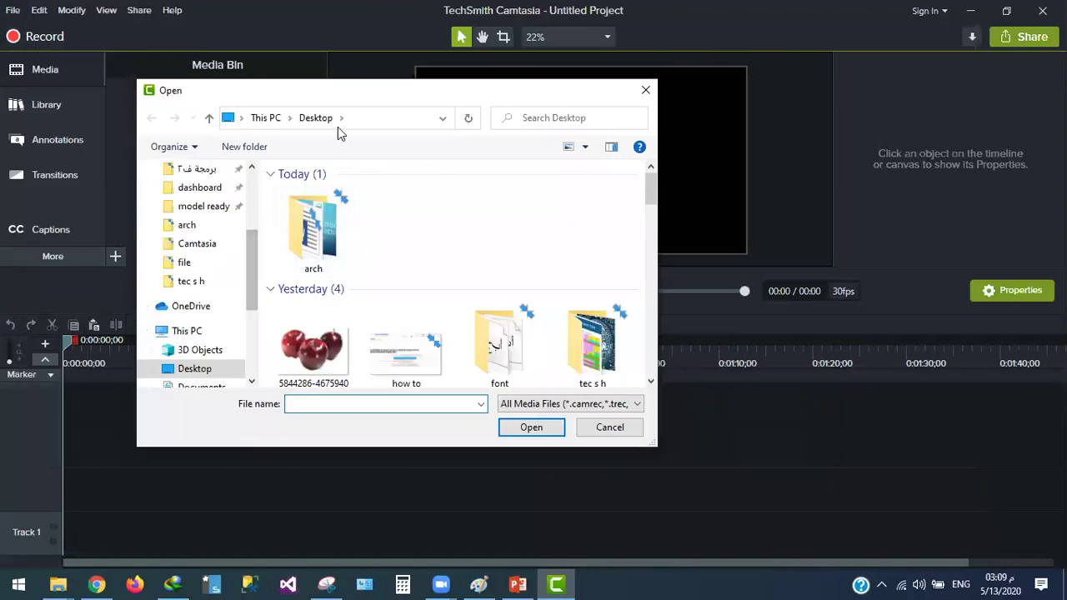
scroll(207, 238, "up", 1)
scroll(206, 238, "up", 2)
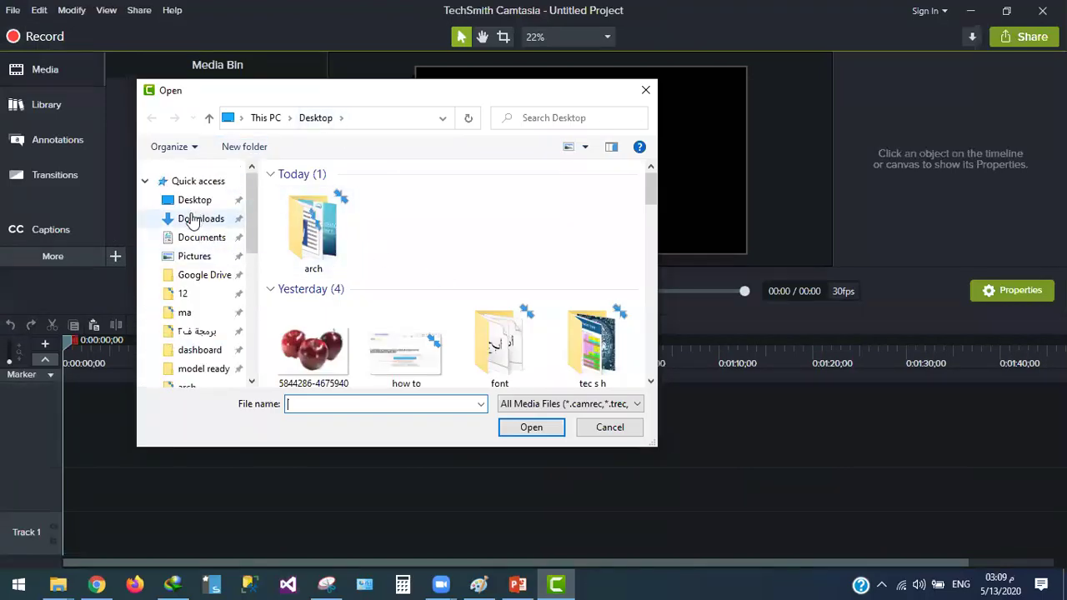
left_click(194, 219)
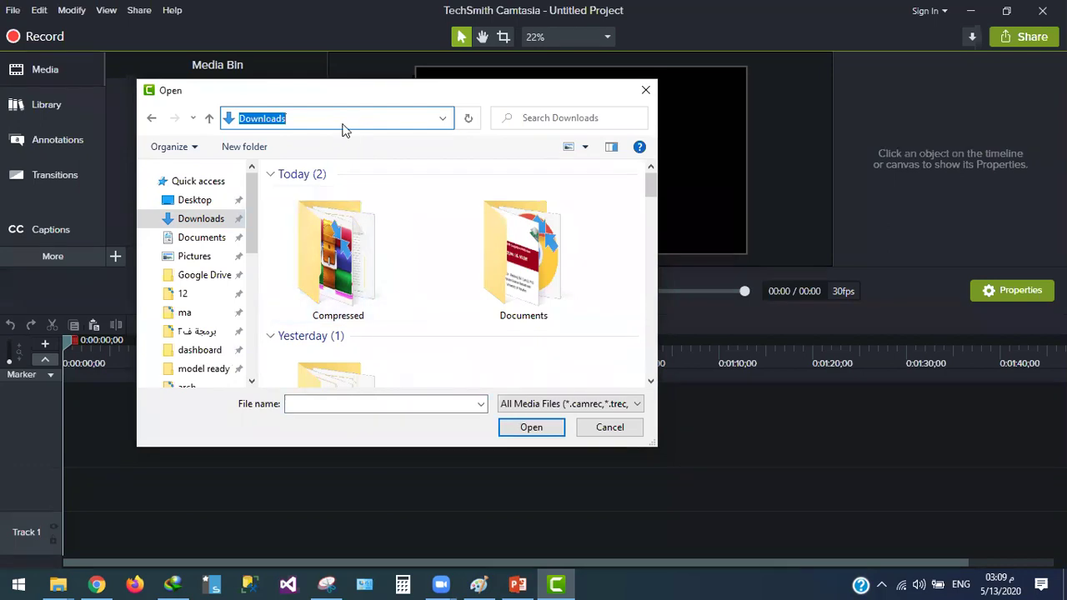
left_click(440, 276)
scroll(442, 279, "down", 2)
scroll(442, 280, "down", 3)
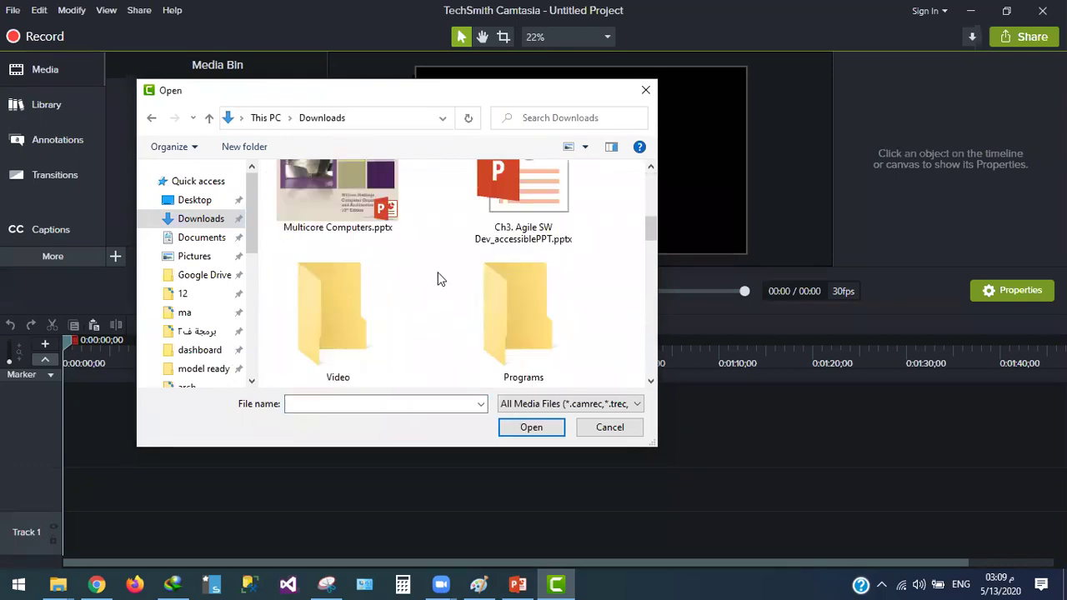
double_click(356, 283)
double_click(375, 333)
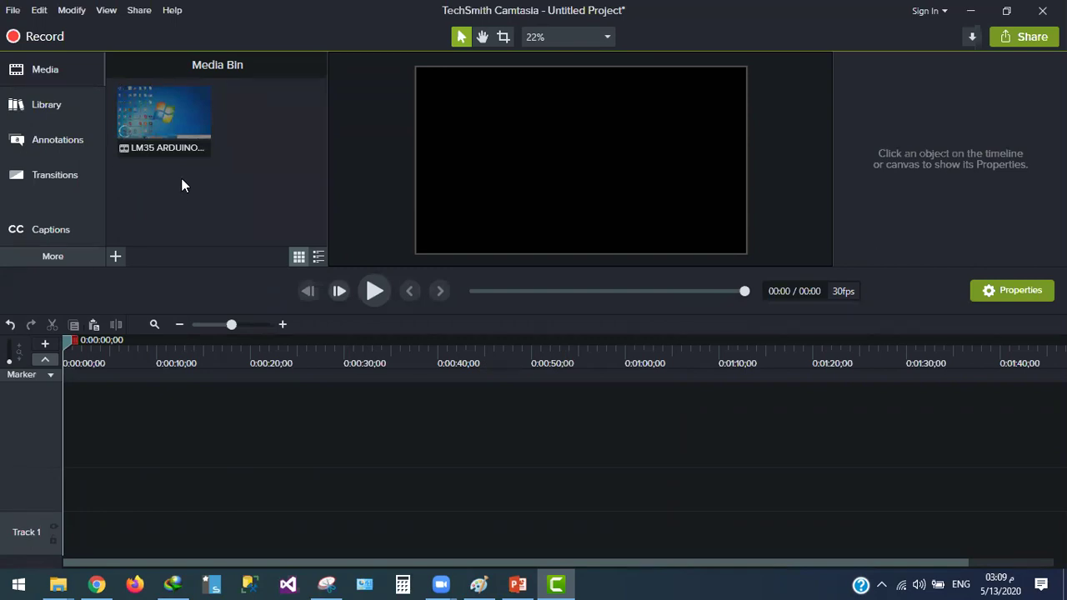
Place the LM35 ARDUINO video at the start of the timeline and move it down to Track 1
left_click_drag(158, 138, 63, 477)
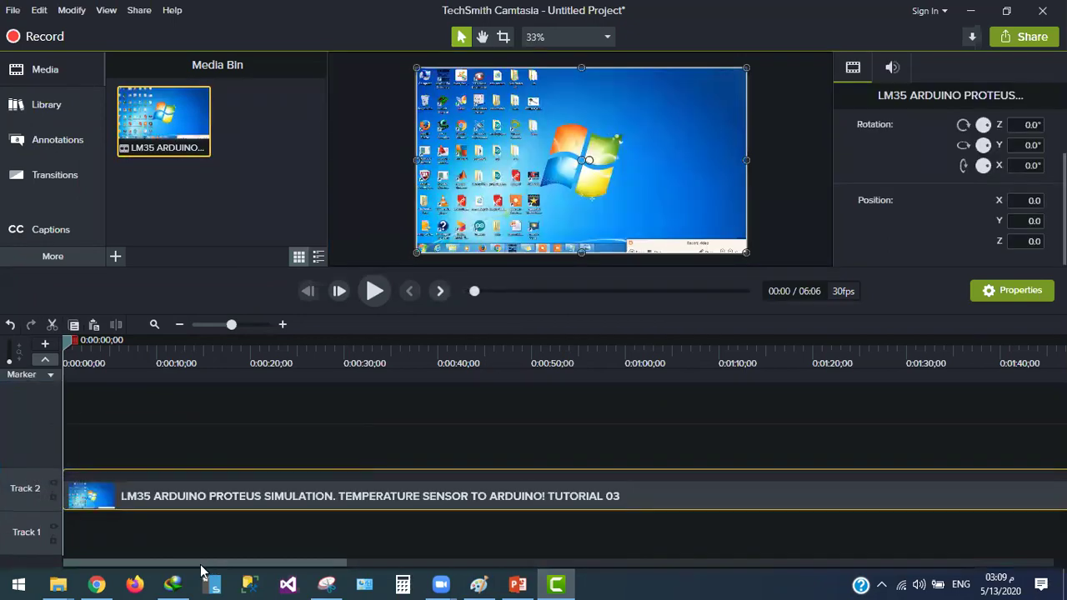
mouse_move(198, 497)
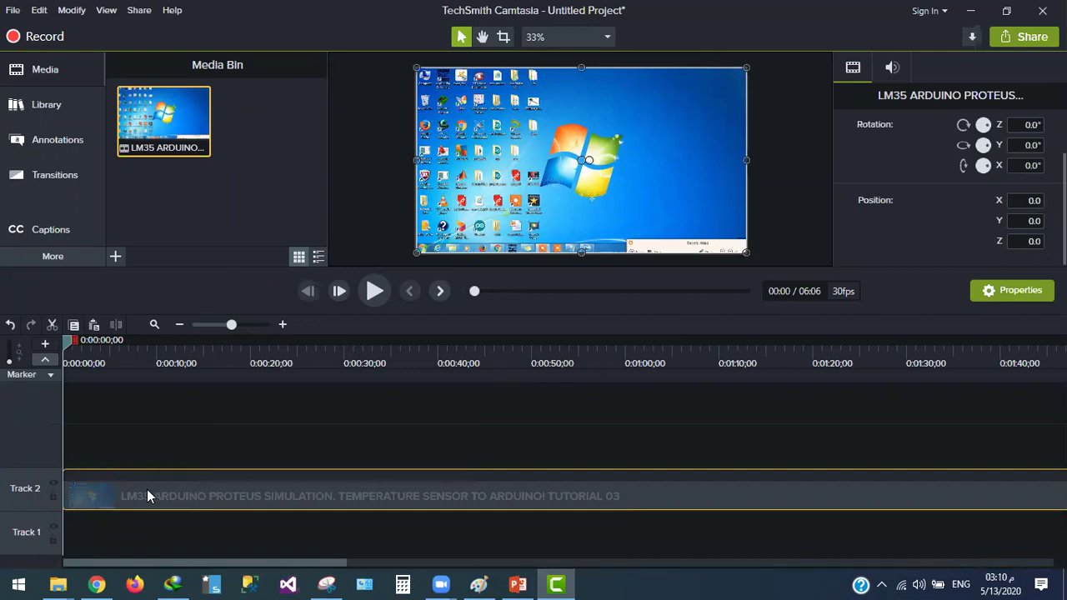
left_click_drag(128, 499, 98, 580)
Separate the Track 1 clip's audio and video, and undo the separation
right_click(163, 542)
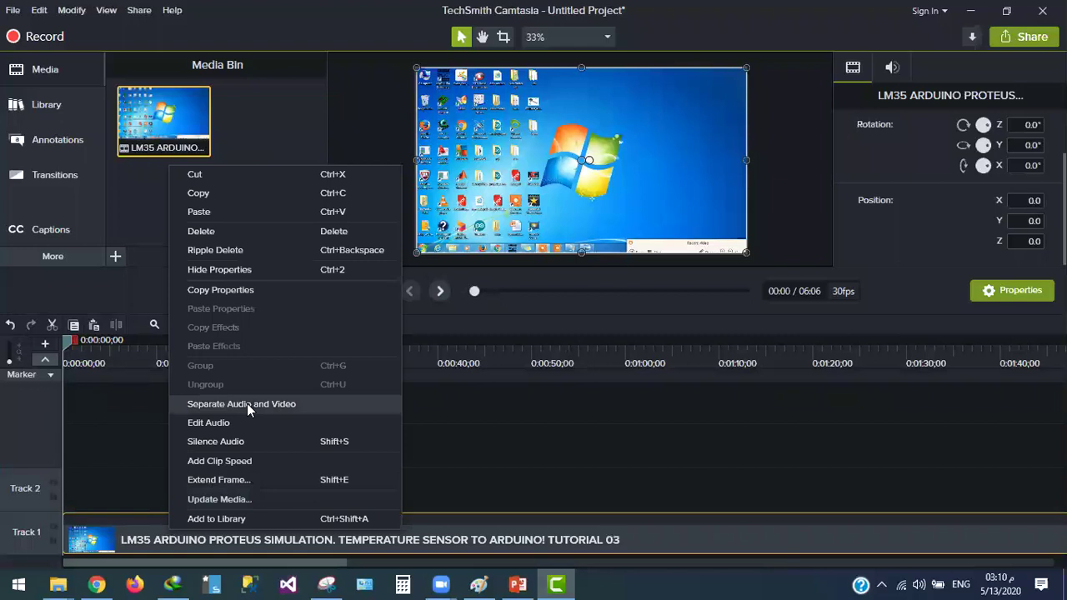
left_click(300, 404)
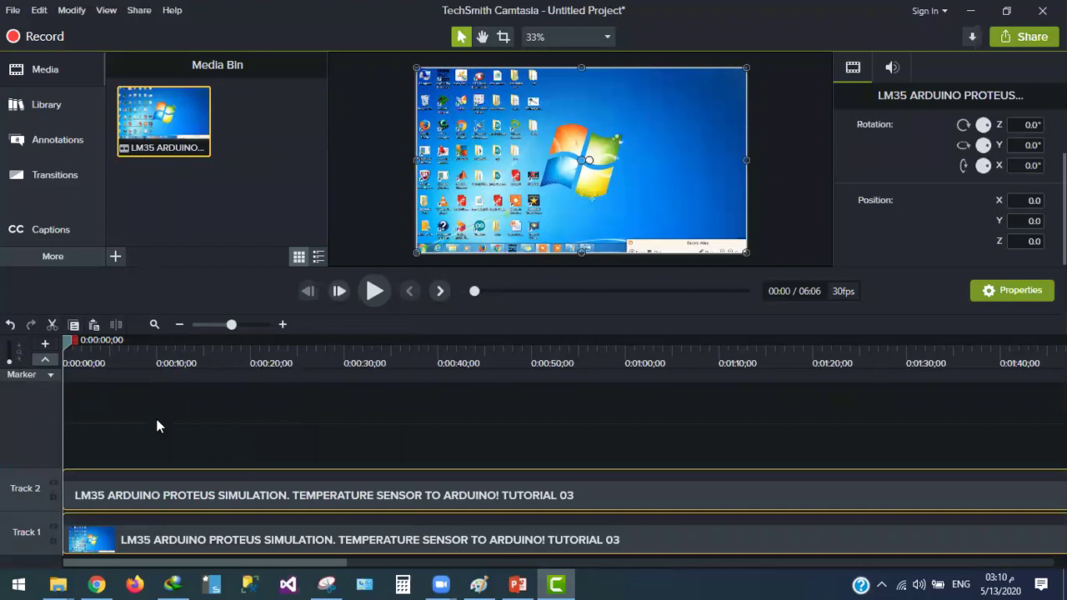
left_click(8, 325)
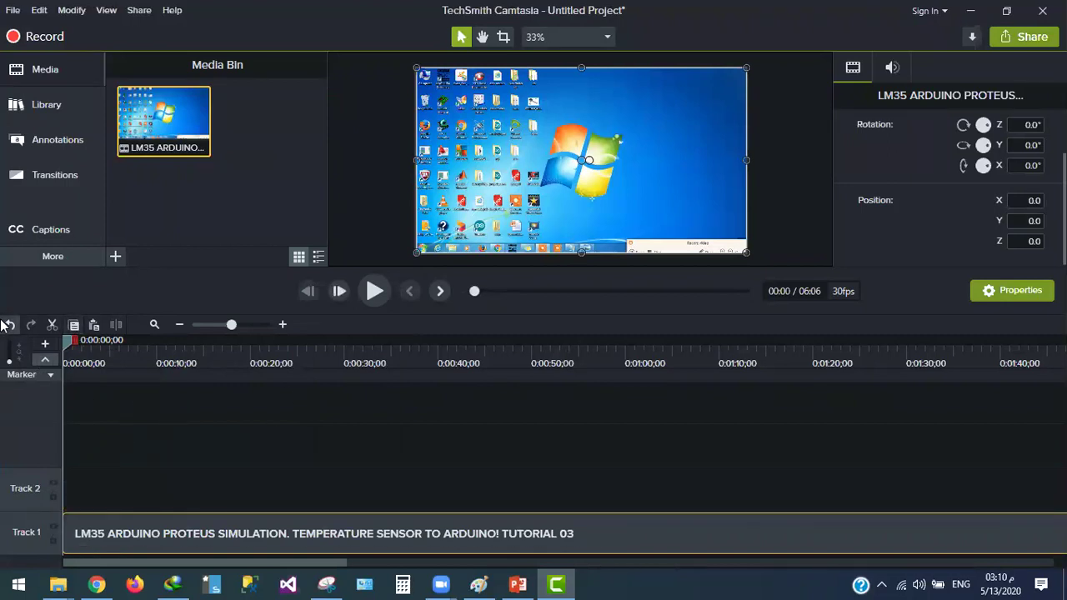
Split the Track 1 video clip at 0:00:45;07
scroll(125, 550, "right", 2)
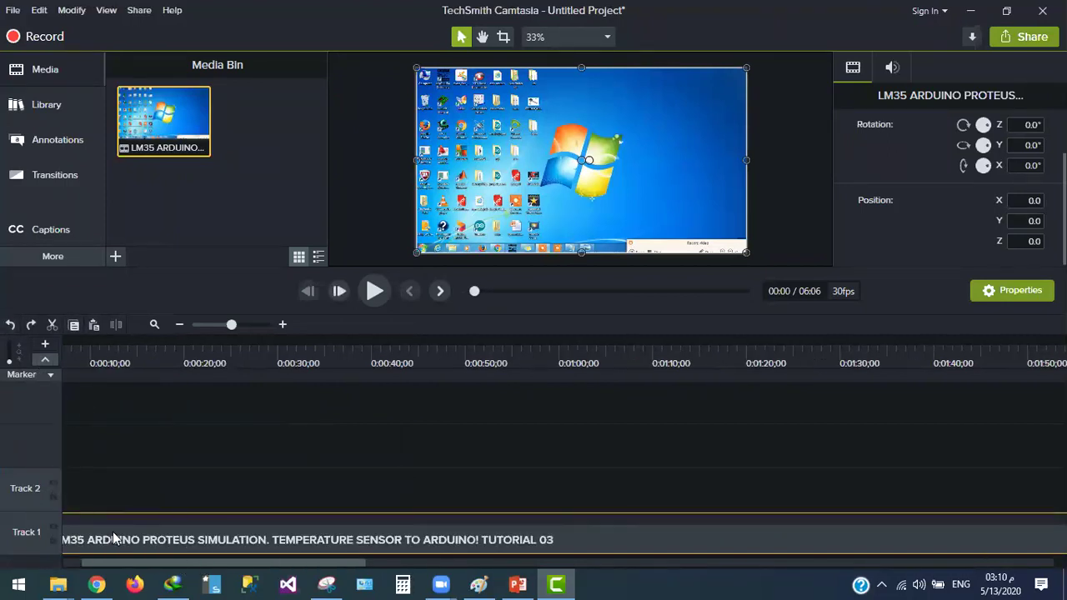
scroll(114, 540, "left", 2)
left_click_drag(69, 343, 278, 345)
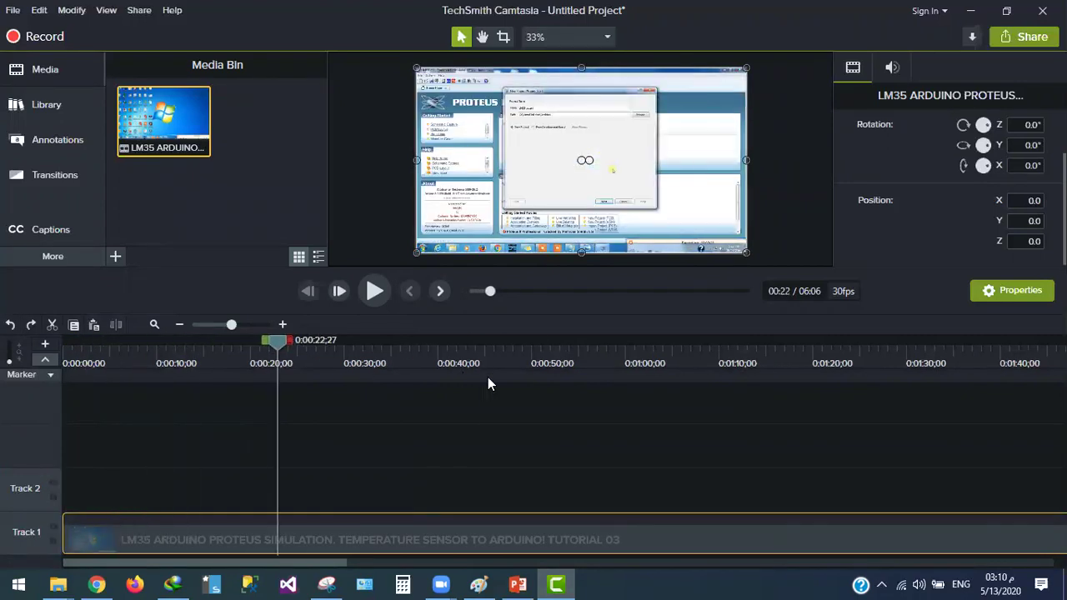
left_click(487, 377)
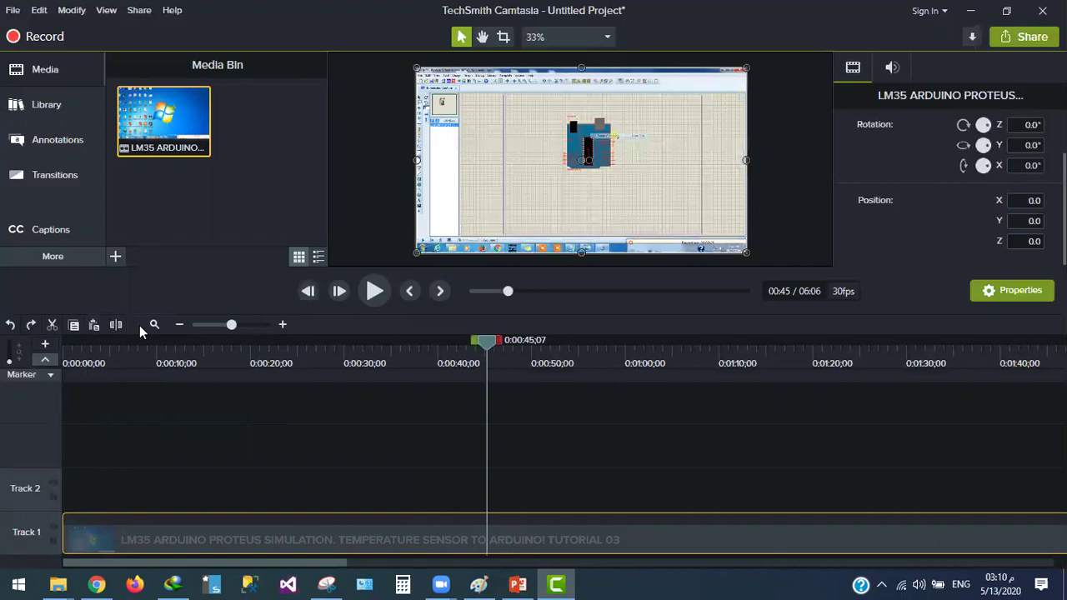
left_click(115, 325)
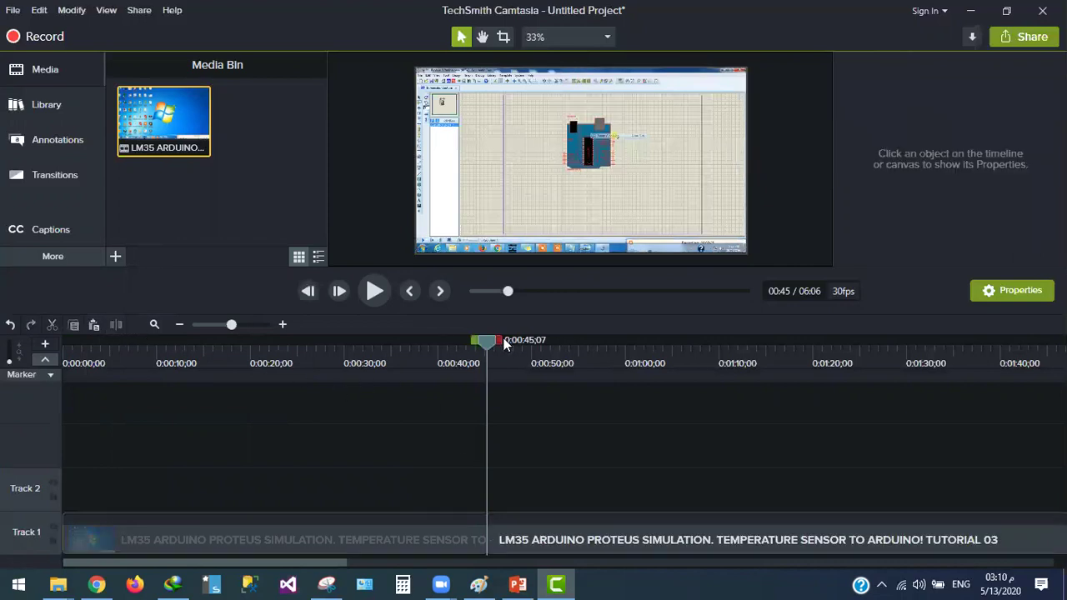
Add a media marker to the second Track 1 clip at 0:00:58;19 and split the clip at that point
left_click(529, 345)
left_click(571, 345)
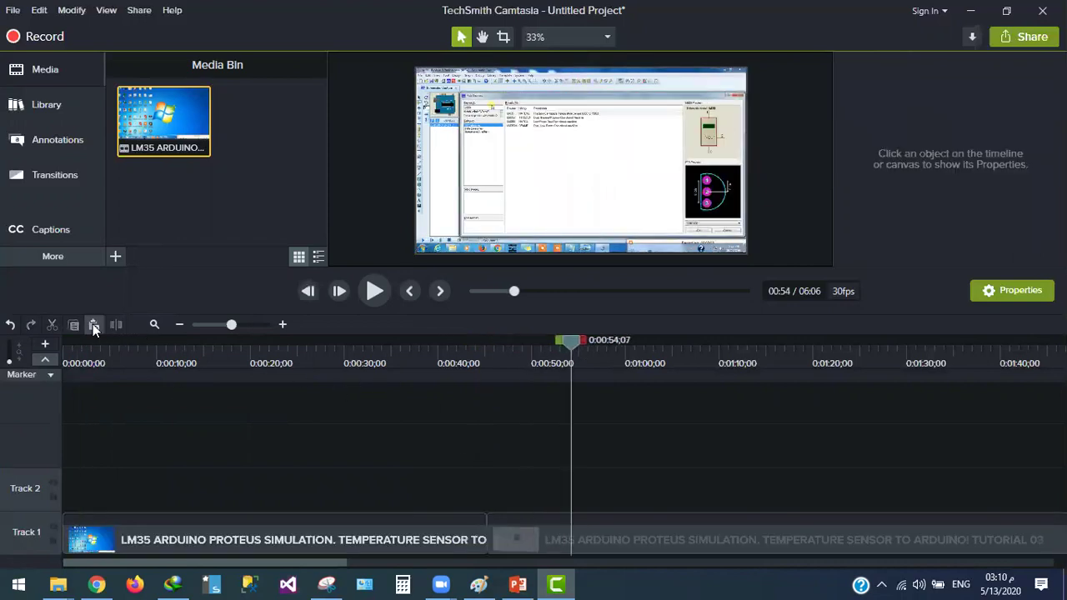
left_click(613, 521)
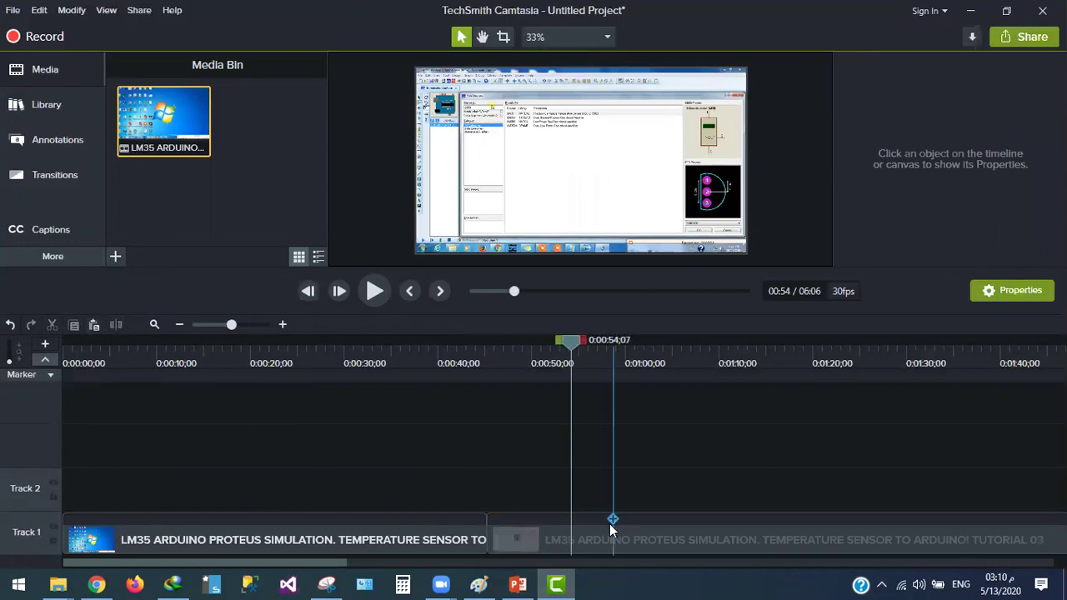
left_click(627, 532)
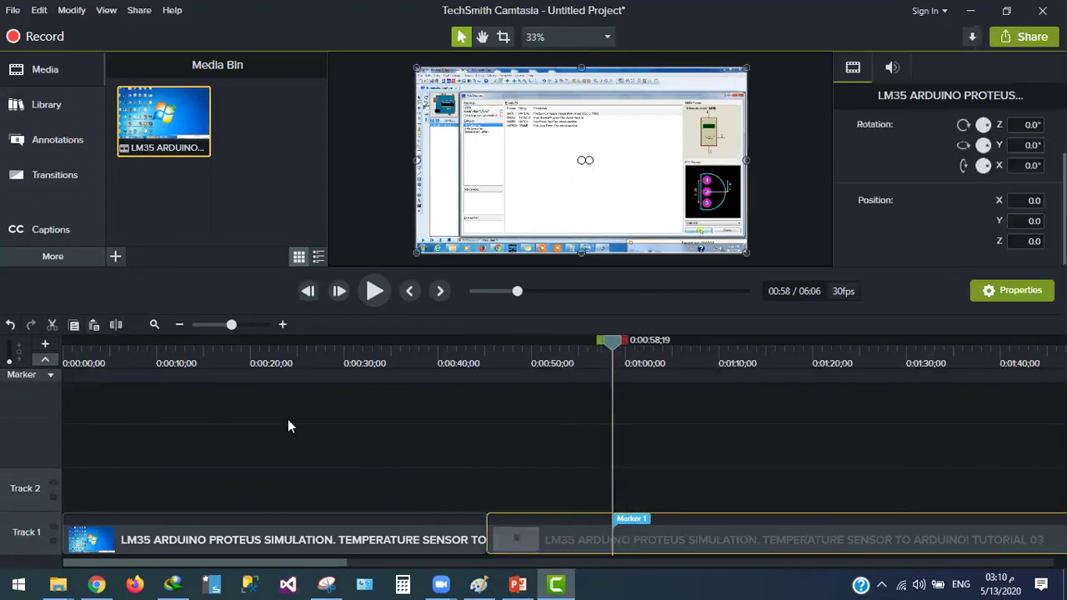
left_click(116, 325)
Add the red Speech Bubble 2 callout from the Basic style to the middle of the canvas at 0:00:58;19
left_click(37, 70)
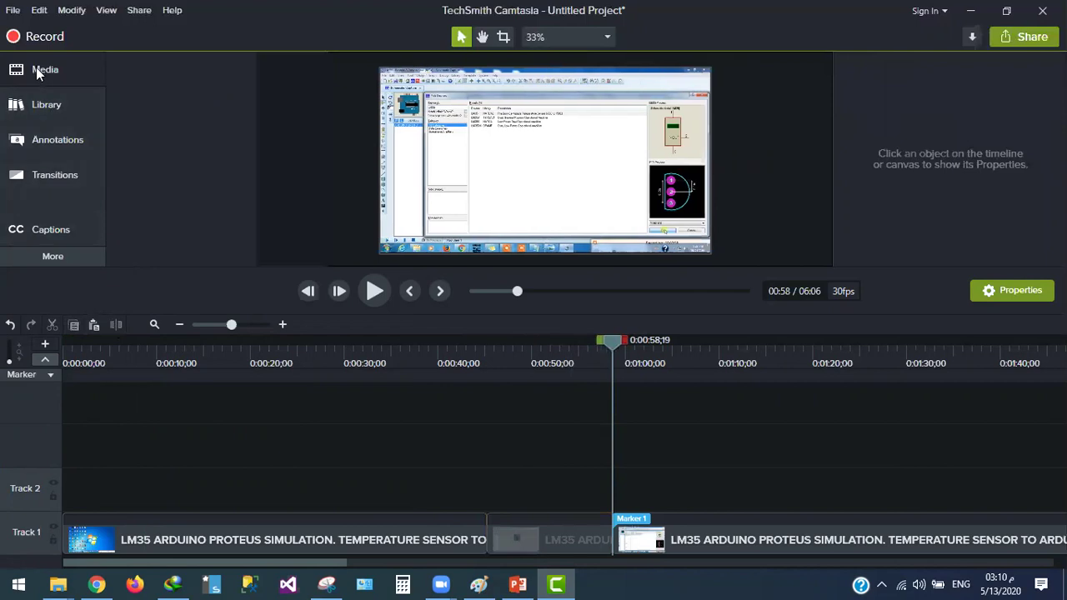
left_click(57, 150)
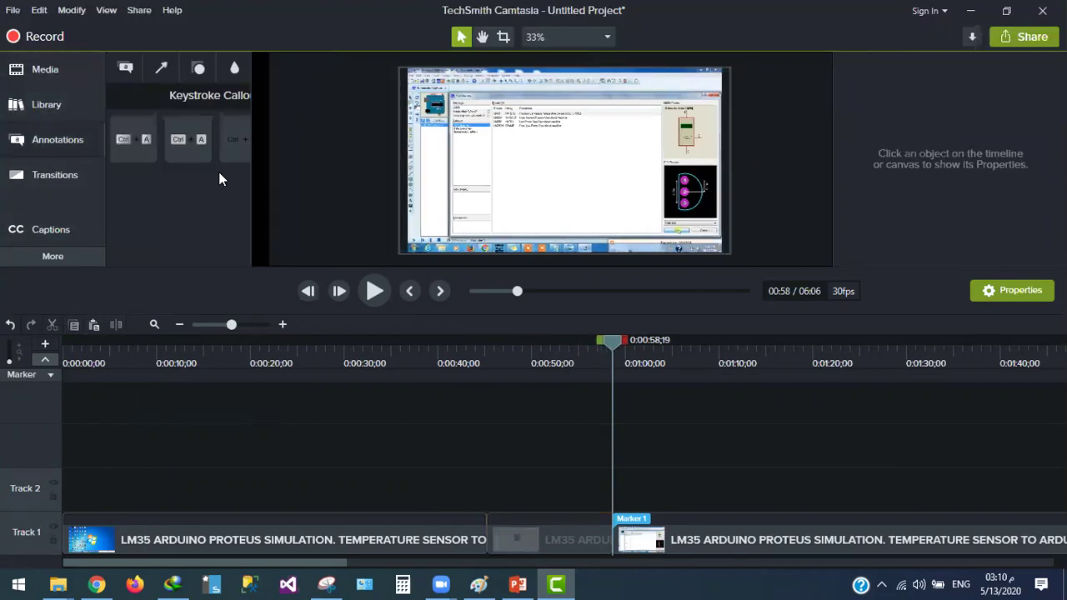
left_click(161, 67)
left_click(125, 67)
left_click_drag(188, 173, 557, 172)
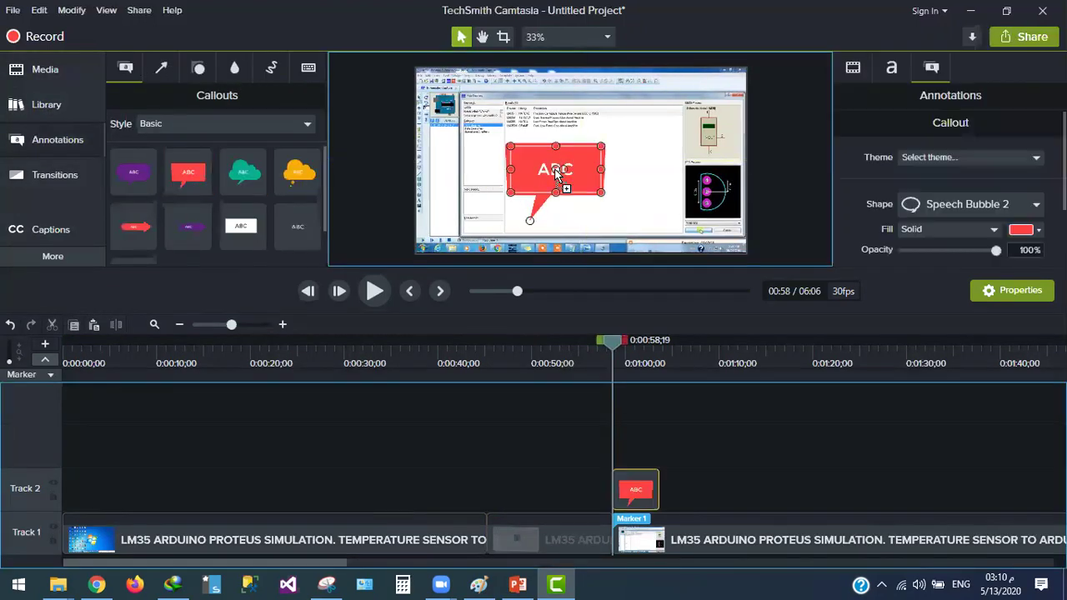
Add a timeline marker at about 0:00:30;00
left_click(349, 374)
left_click(613, 429)
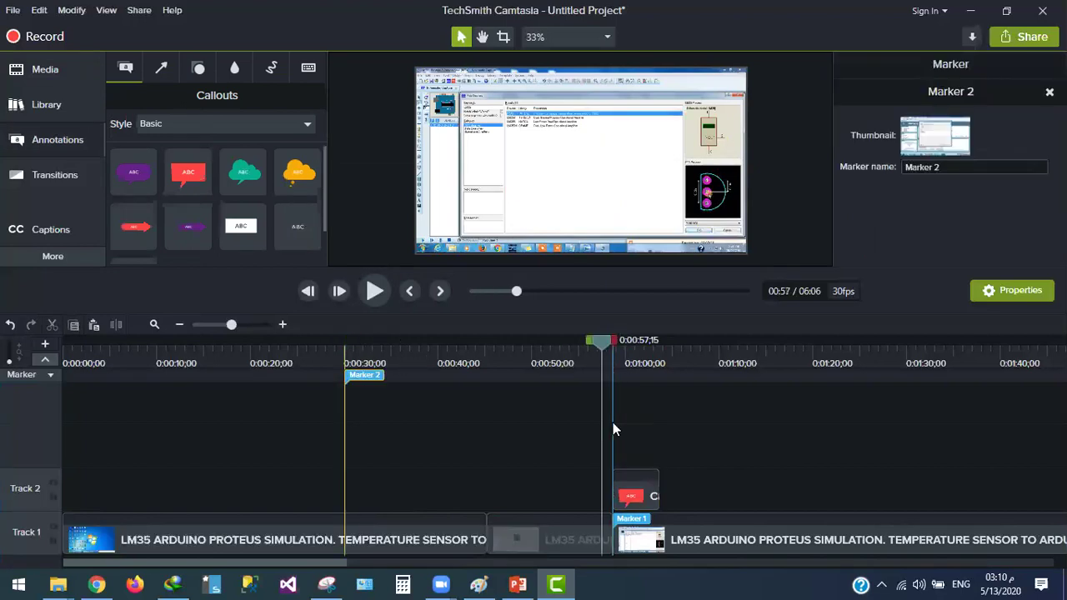
left_click(315, 474)
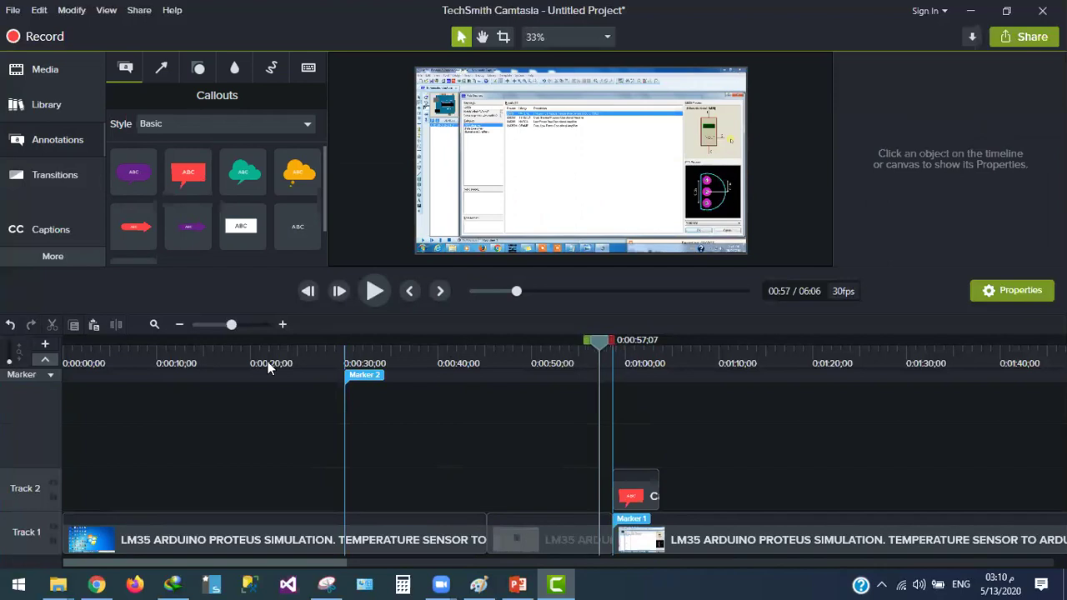
Add a transition between the first and second Track 1 clips, and a Glow transition between the second and third
left_click(162, 361)
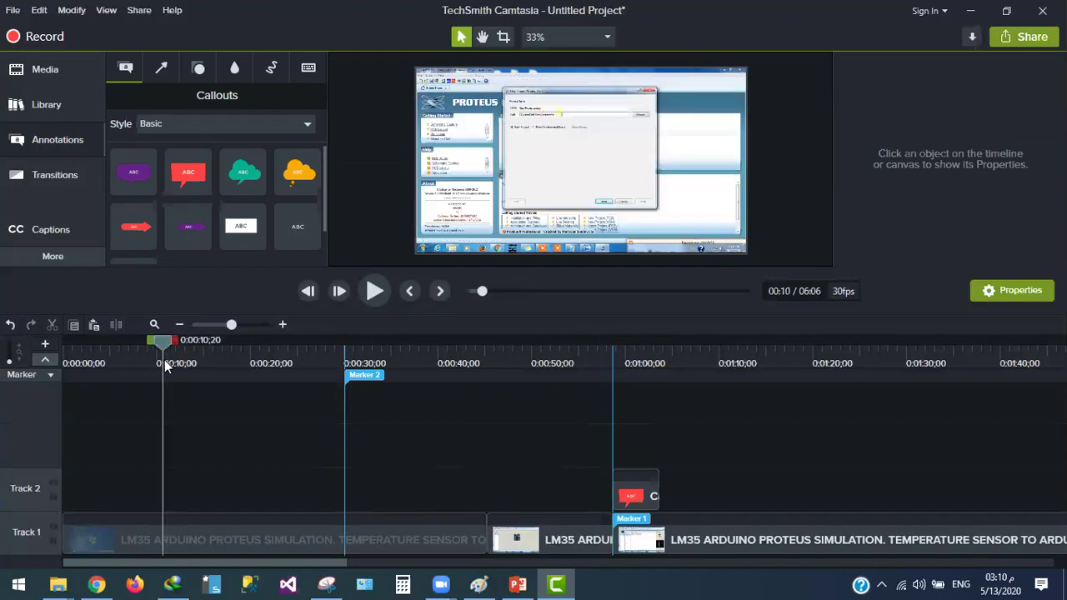
left_click(56, 175)
mouse_move(154, 156)
left_mouse_down()
mouse_move(288, 364)
mouse_move(479, 538)
left_mouse_up()
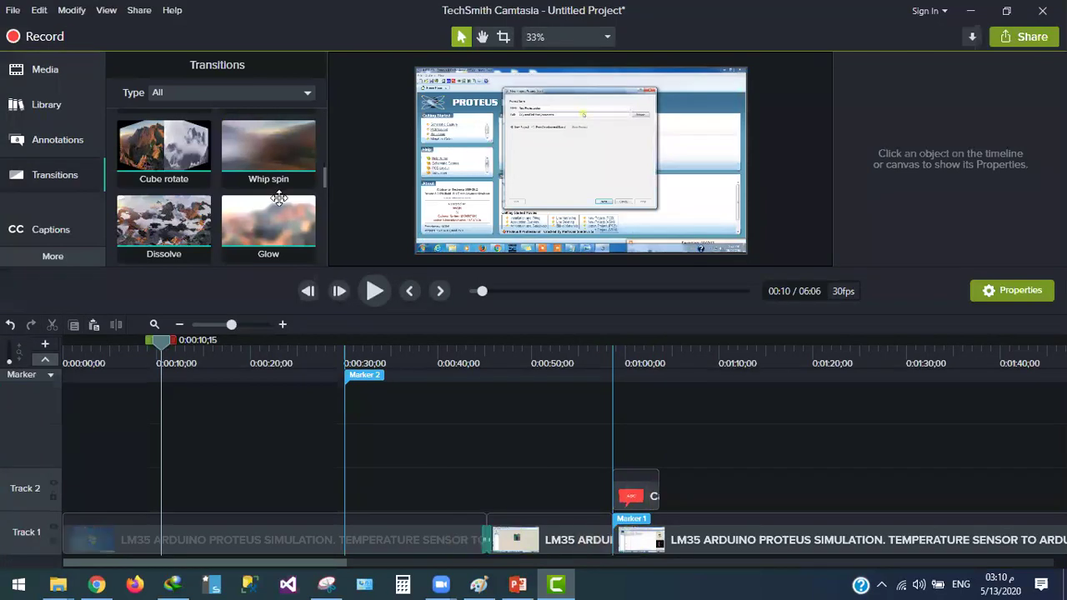
scroll(278, 198, "down", 1)
left_click_drag(278, 198, 606, 533)
Preview the playback across the first transition and move the playhead to 0:00:57;05, just before the second one
left_click(443, 353)
left_click(375, 289)
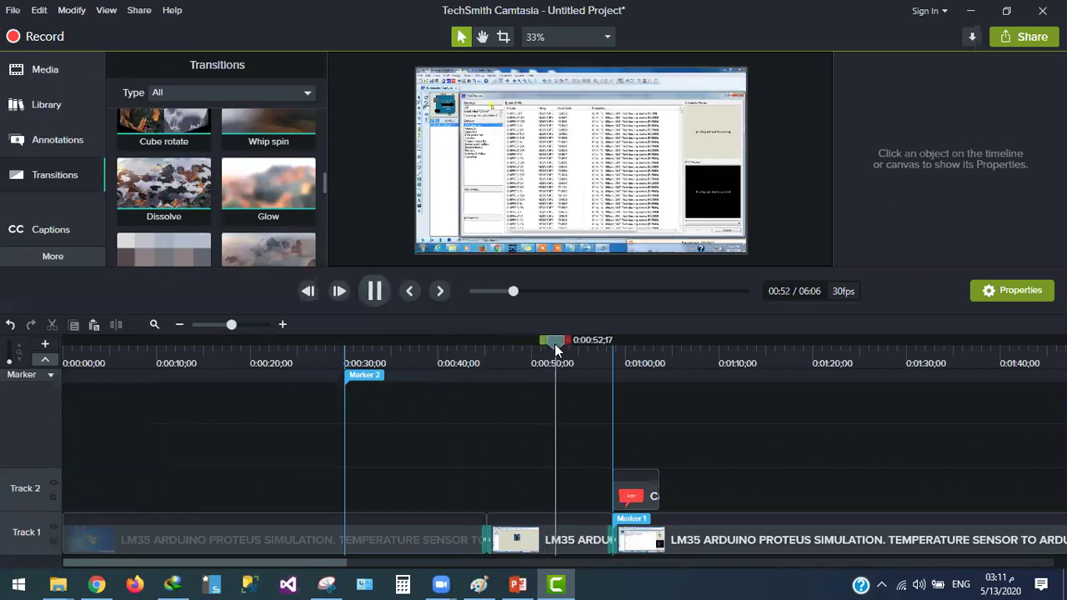
left_click(598, 359)
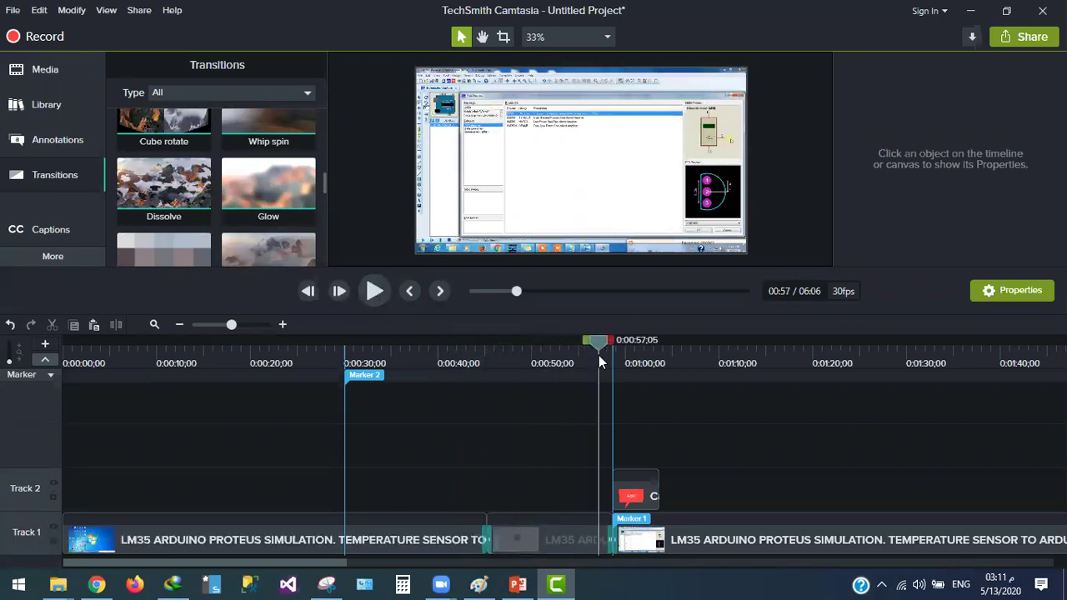
Play the timeline from 0:00:57;05 across the second transition and the callout, and pause at about 0:01:04
left_click(381, 295)
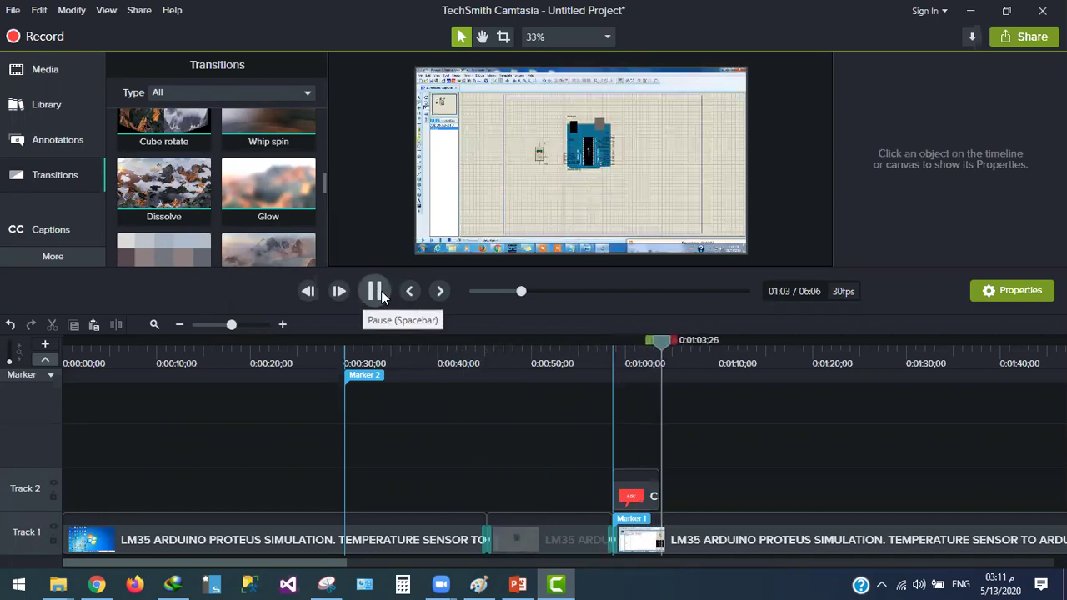
left_click(375, 294)
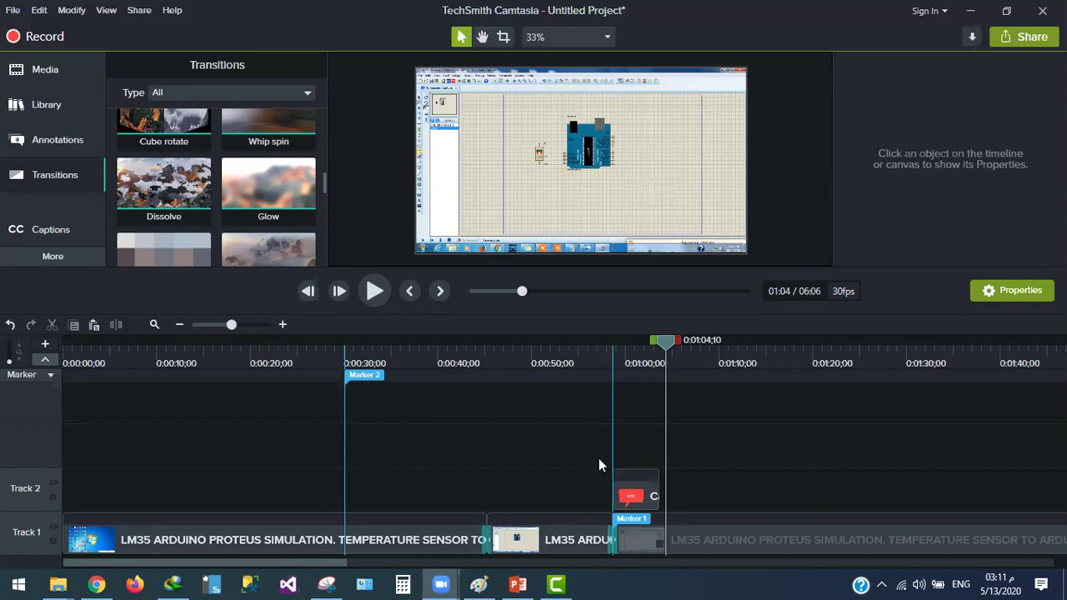
Switch to Internet Download Manager and try to resume the Camtasia Studio 2019.0.10 Build 17662 zip download
mouse_move(441, 585)
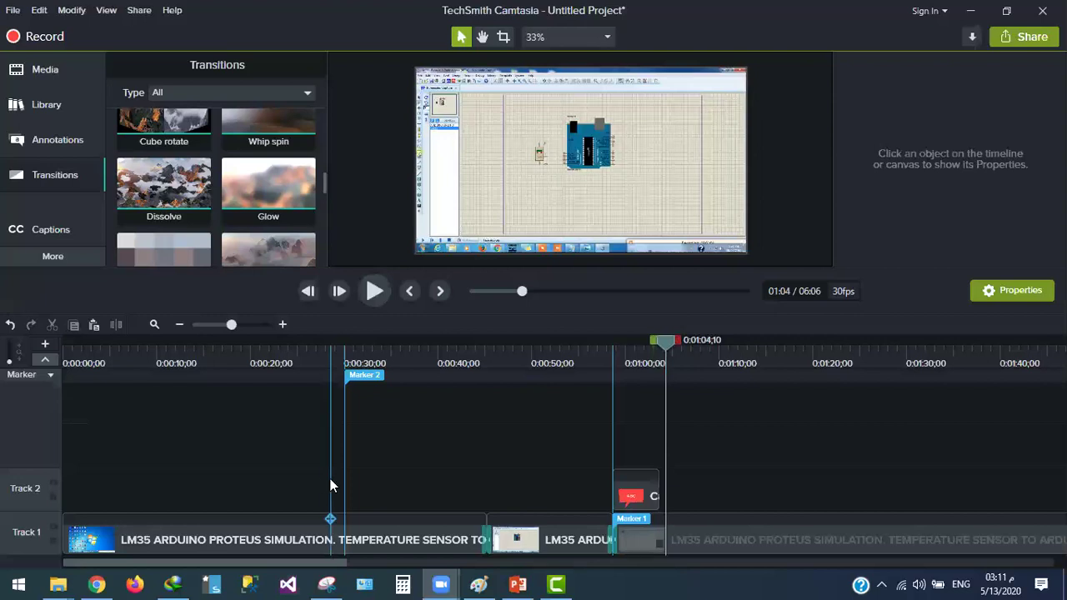
left_click(172, 584)
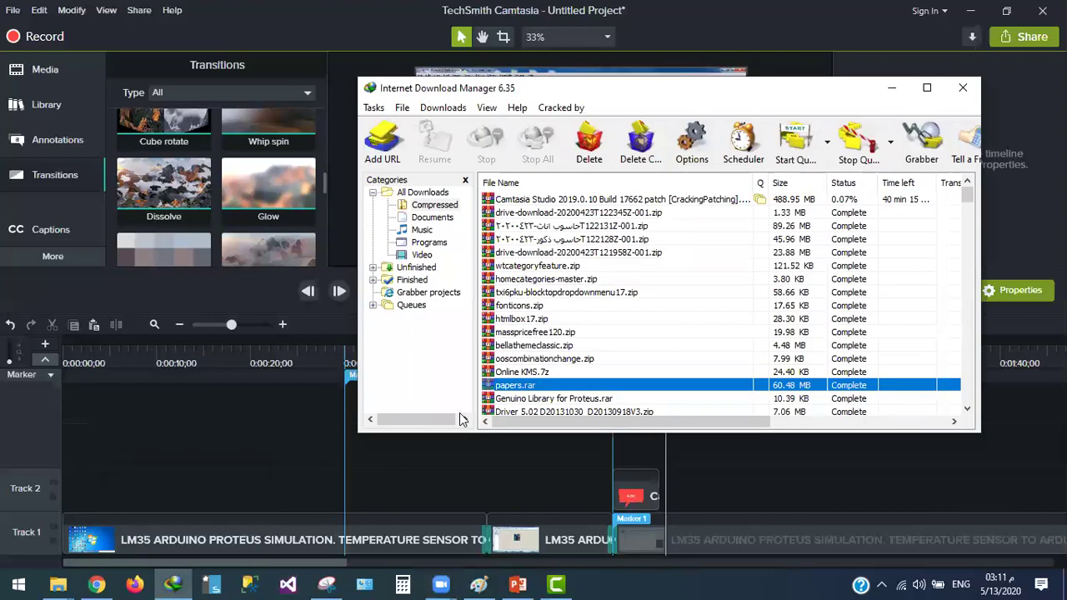
double_click(667, 199)
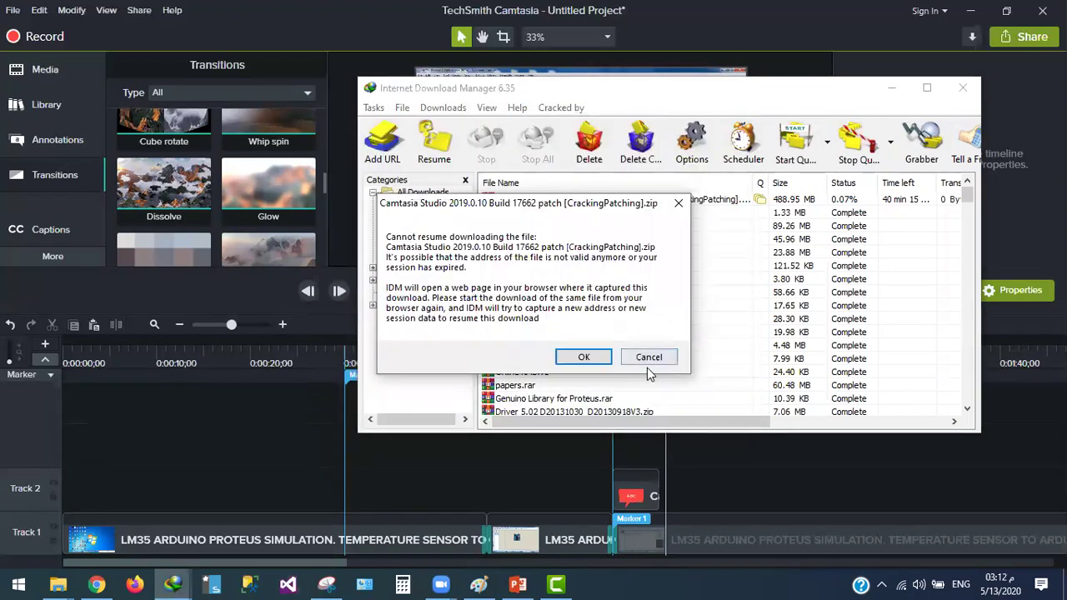
left_click(648, 367)
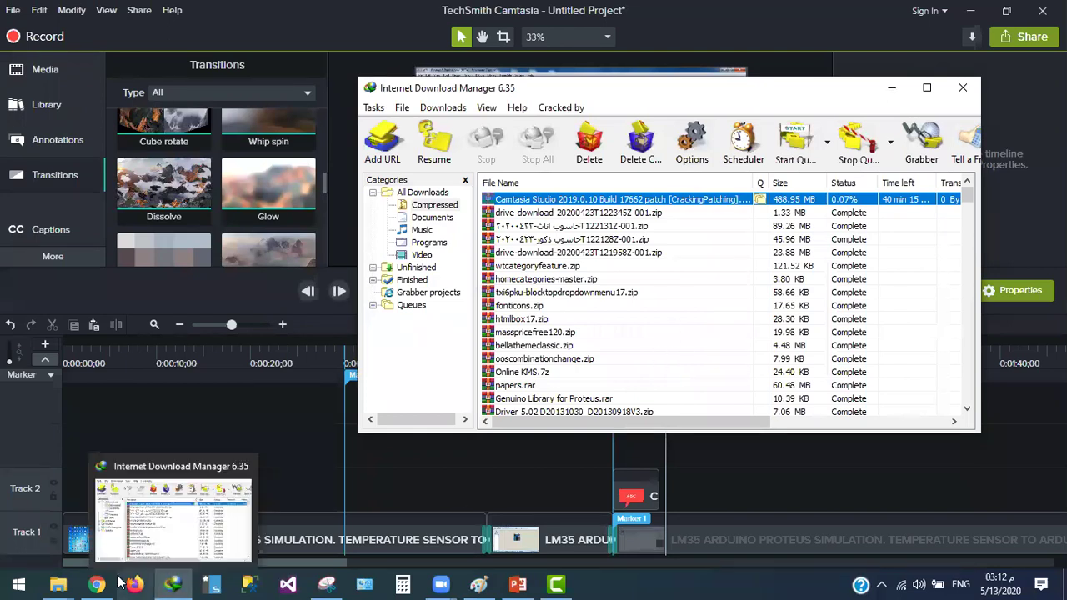
View the Camtasia Studio 2019.0.10 download page in Chrome, and return to the Camtasia project
mouse_move(97, 583)
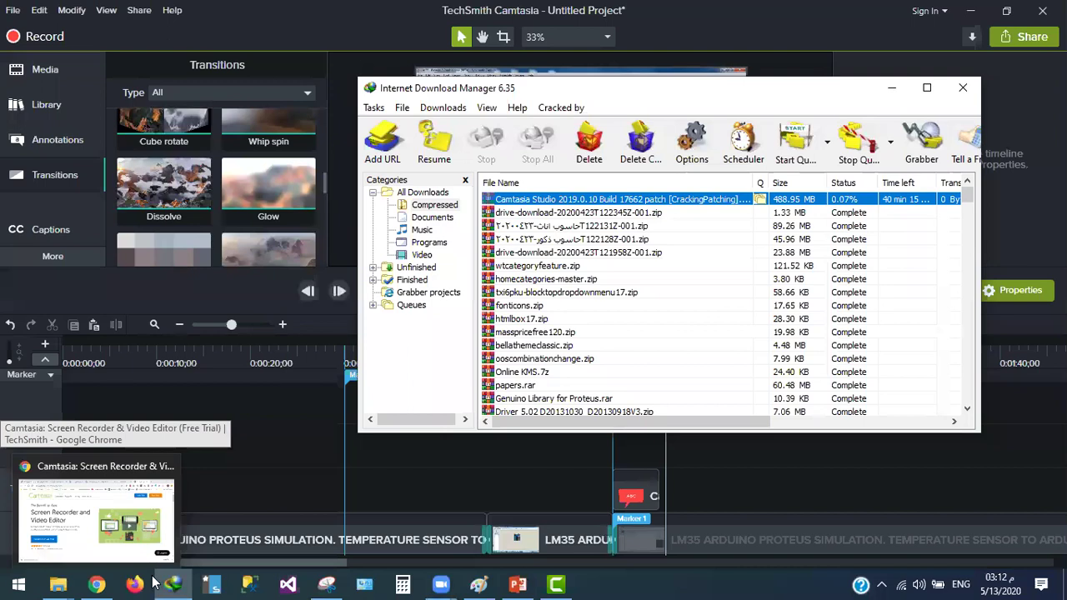
left_click(153, 582)
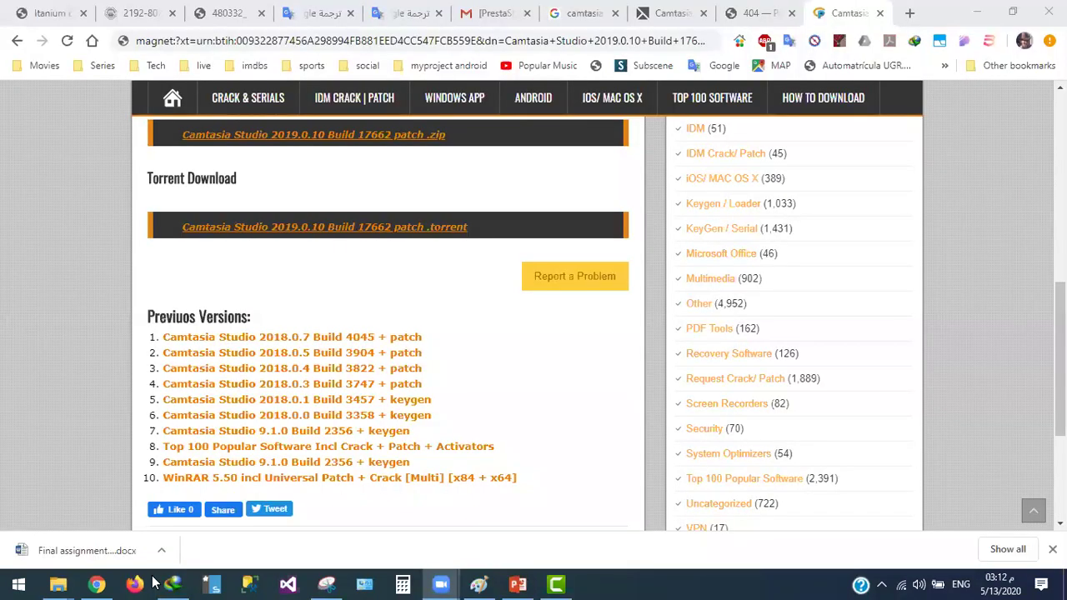
left_click(977, 12)
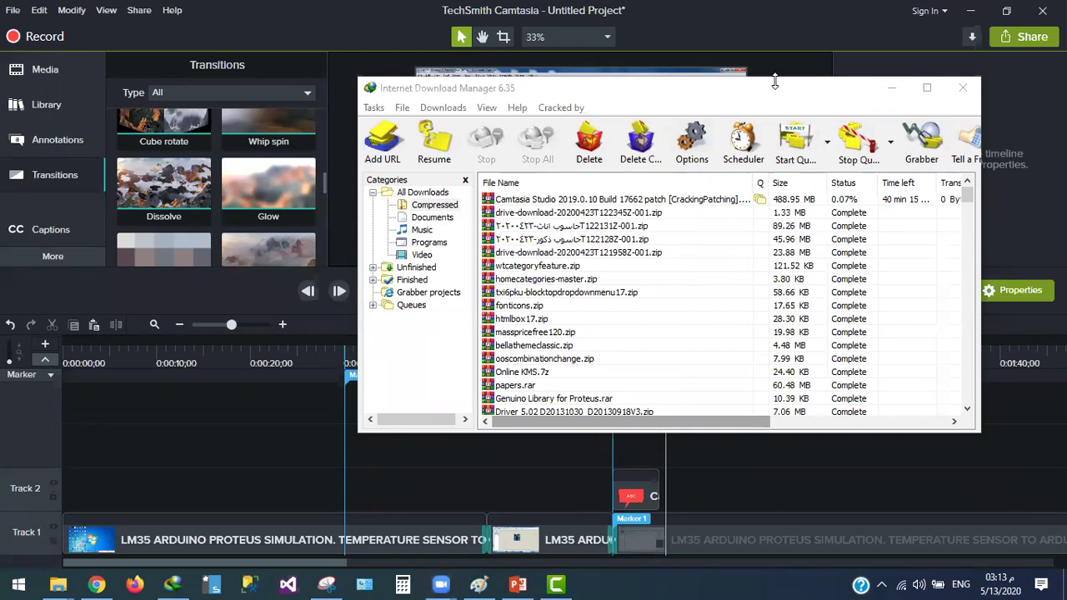
left_click(891, 88)
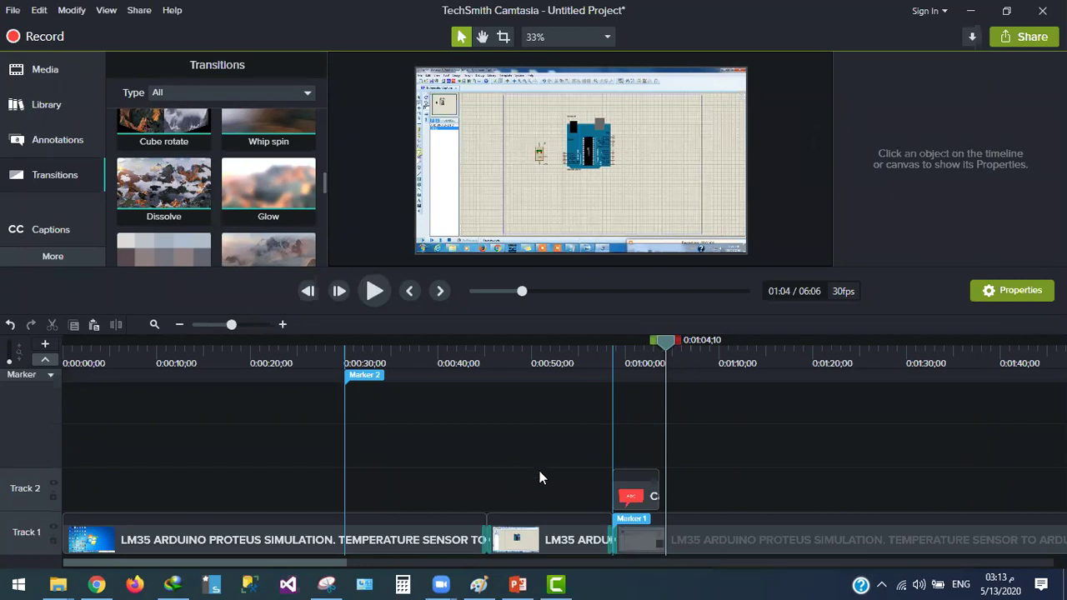
In Chrome, open the Camtasia Studio 2019.0.10 Build 17662 zip link, copy the opened page's address, and return to Camtasia
left_click(96, 584)
left_click(209, 10)
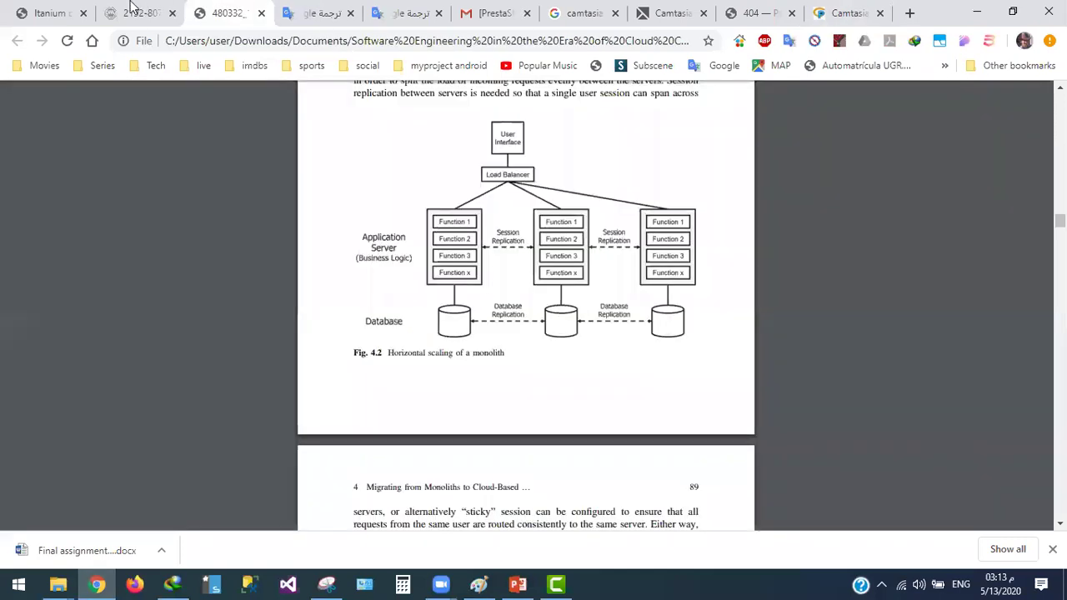
left_click(634, 10)
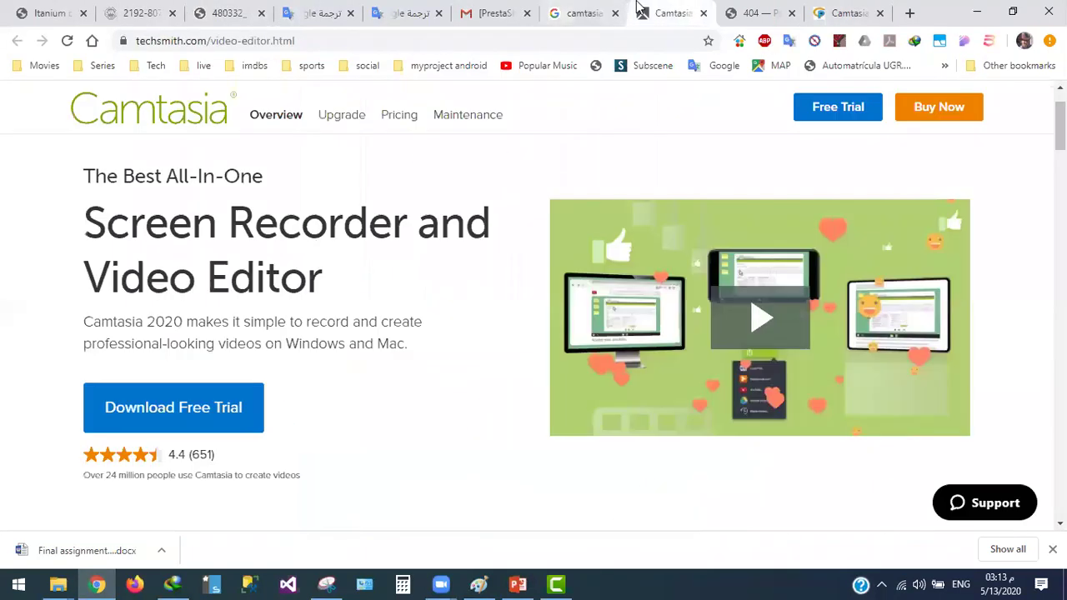
left_click(832, 10)
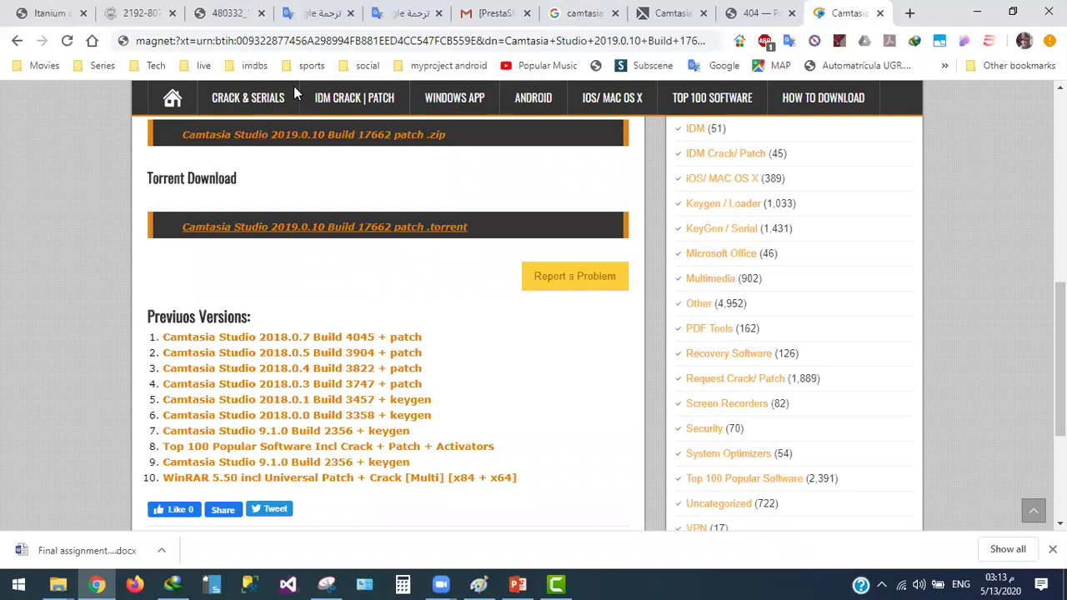
left_click(294, 136)
left_click(319, 41)
right_click(320, 43)
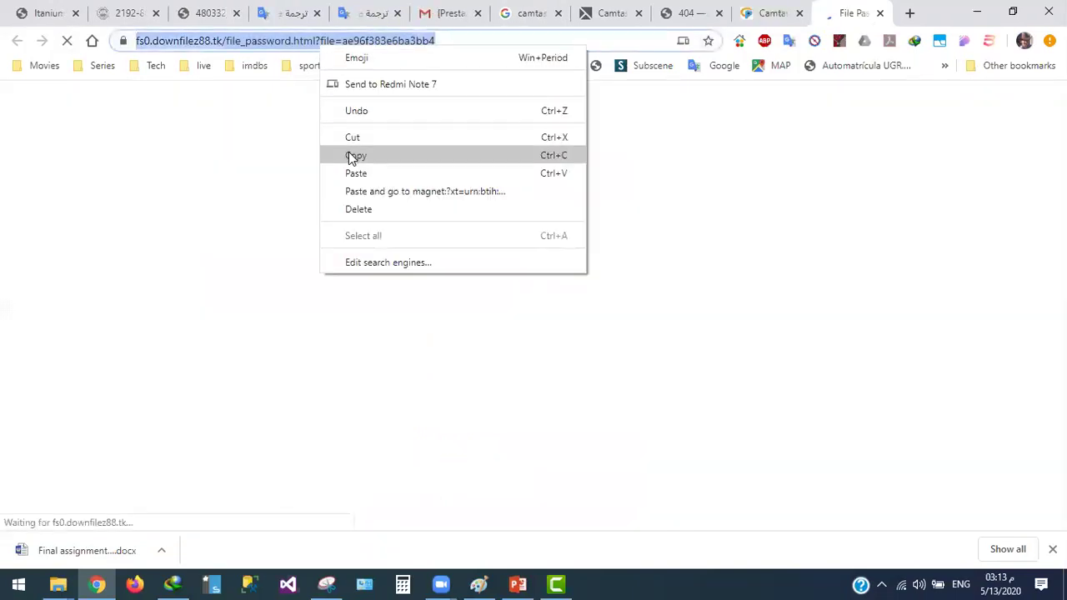
left_click(354, 155)
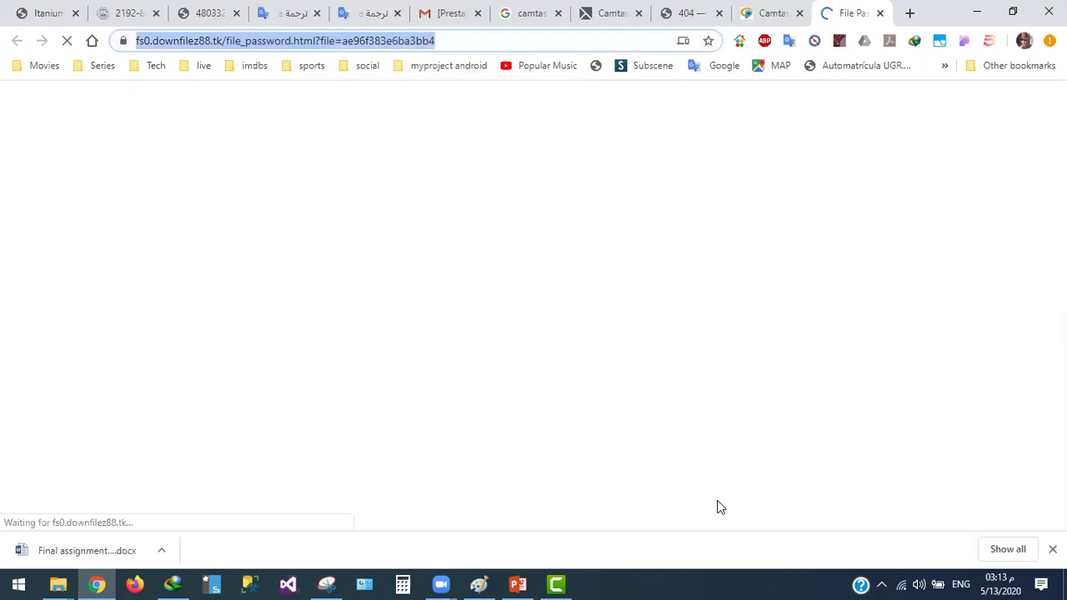
left_click(441, 584)
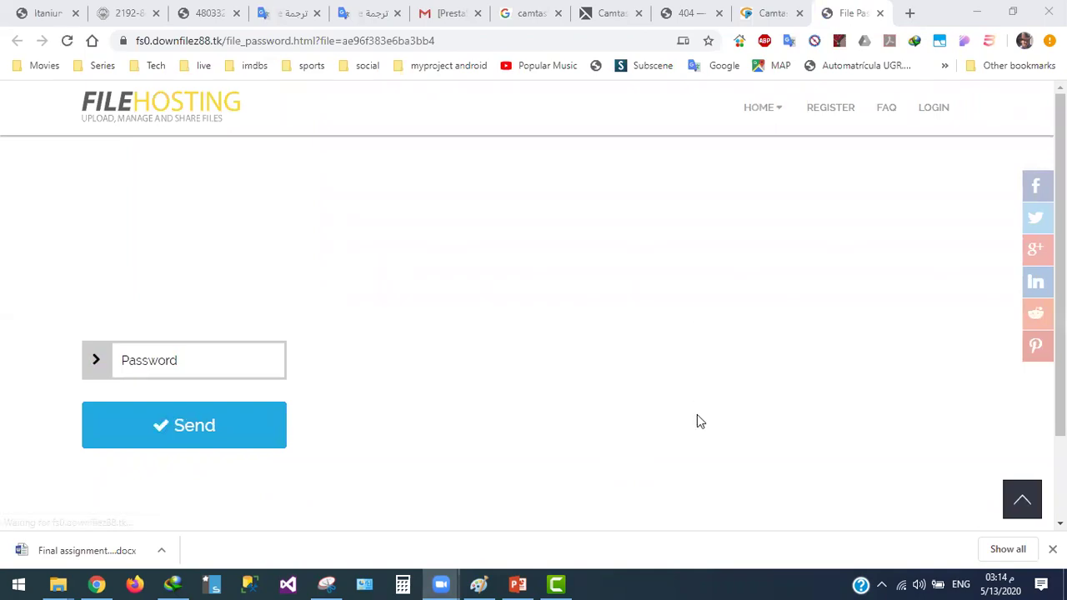
left_click(975, 13)
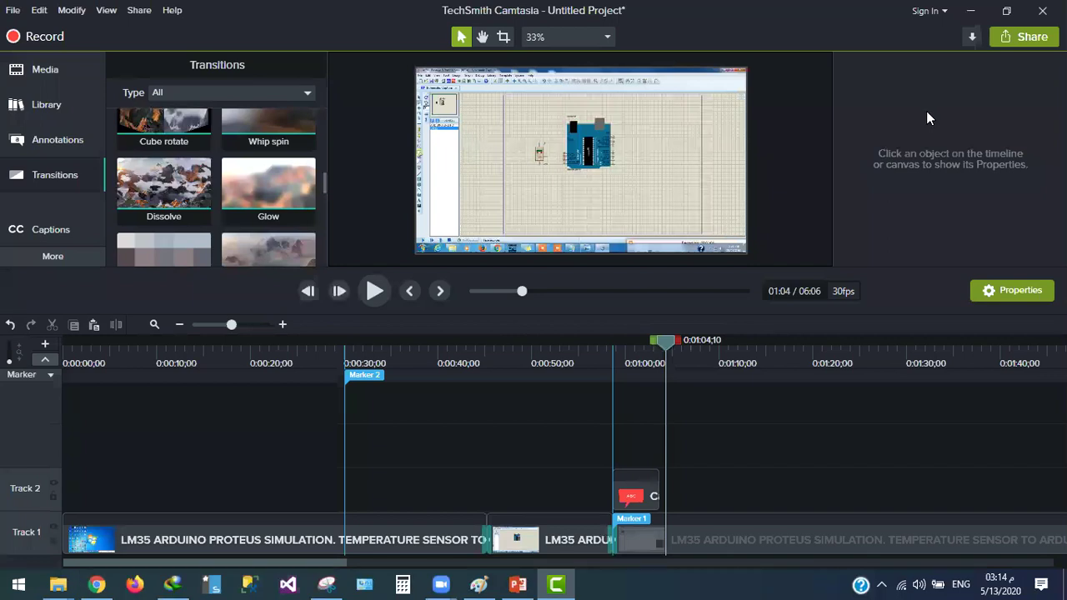
Import the Itanium processor presentation from the Desktop's arch folder into the Media Bin, filtering for Presentation Files (*.ppt, *.pptx)
left_click(33, 77)
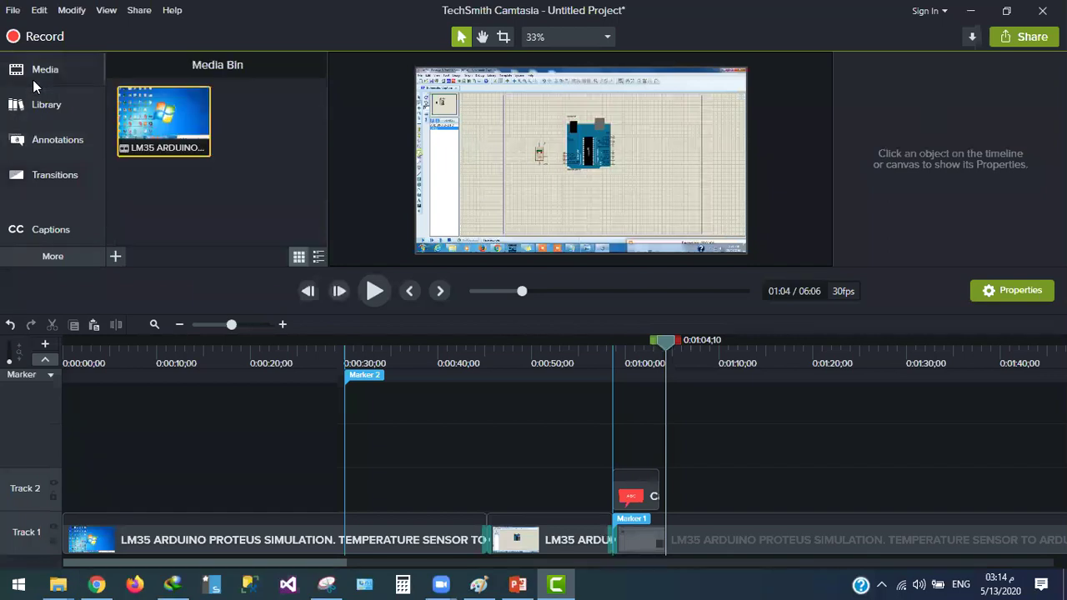
left_click(116, 257)
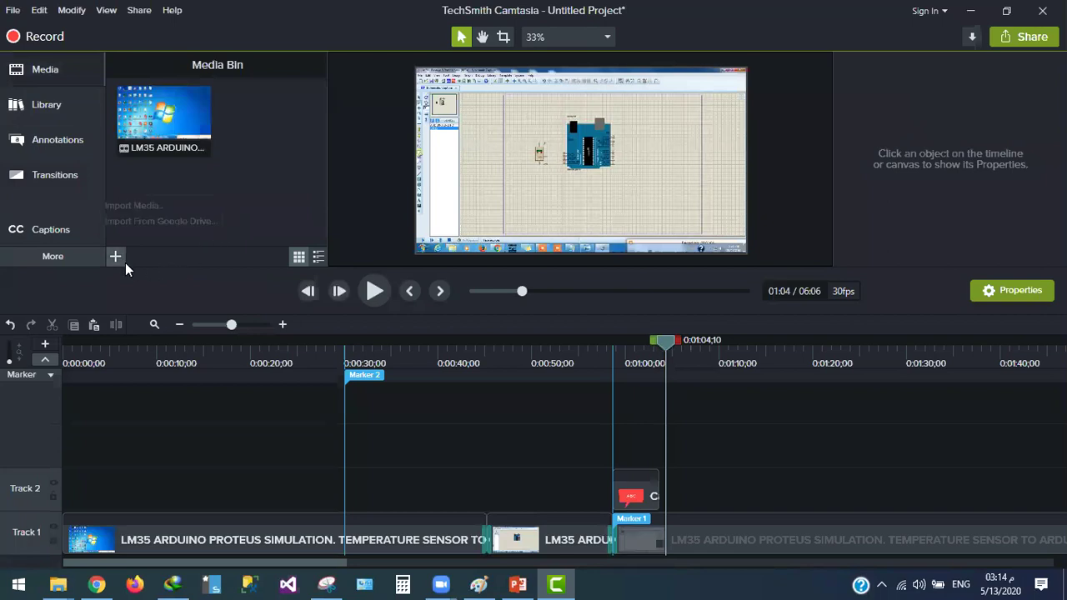
left_click(142, 206)
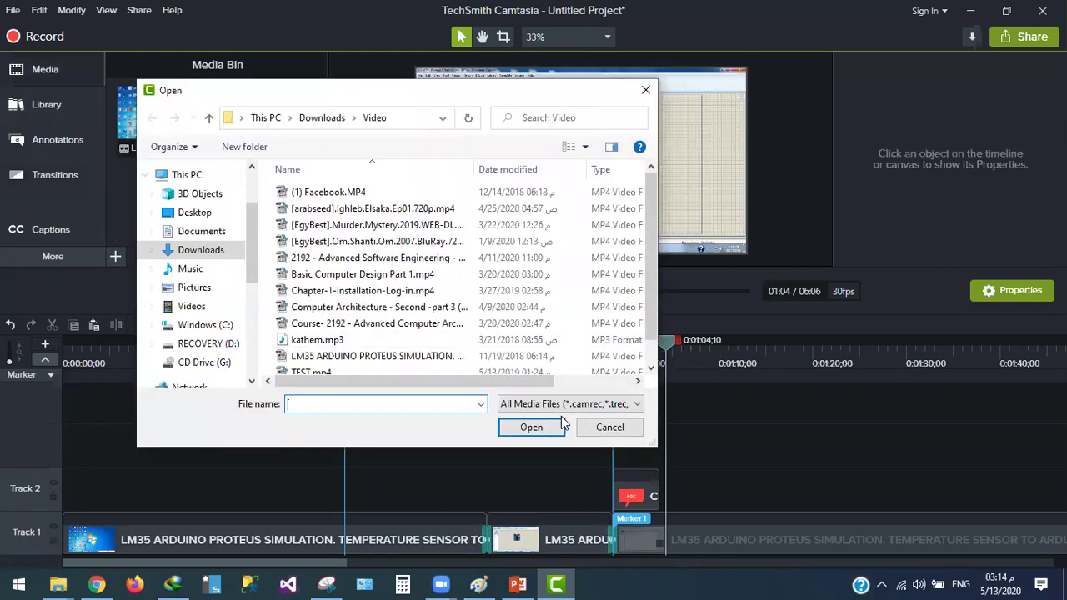
left_click(564, 403)
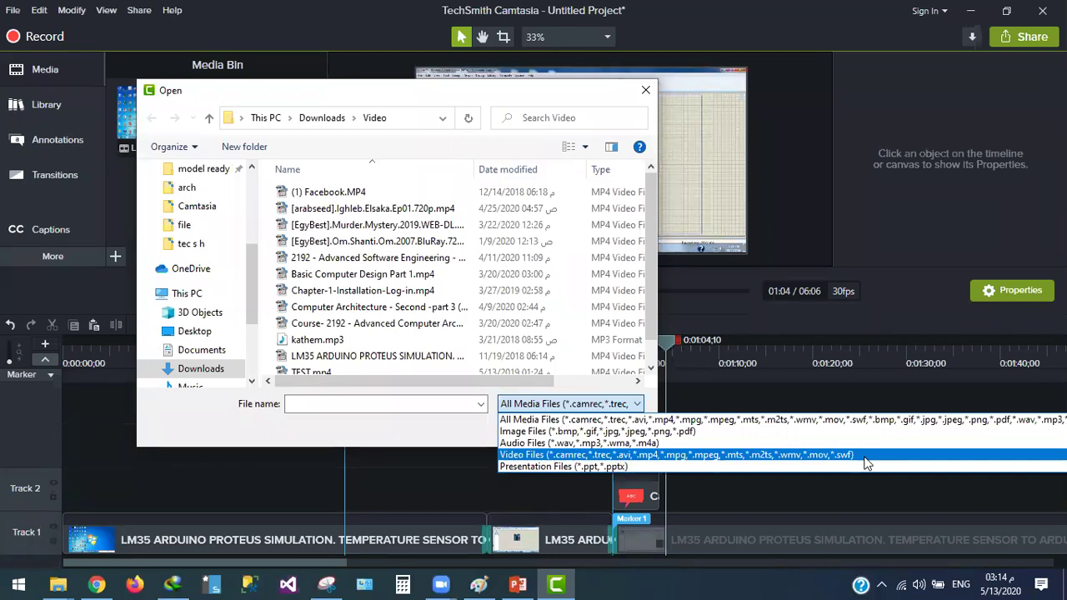
left_click(527, 466)
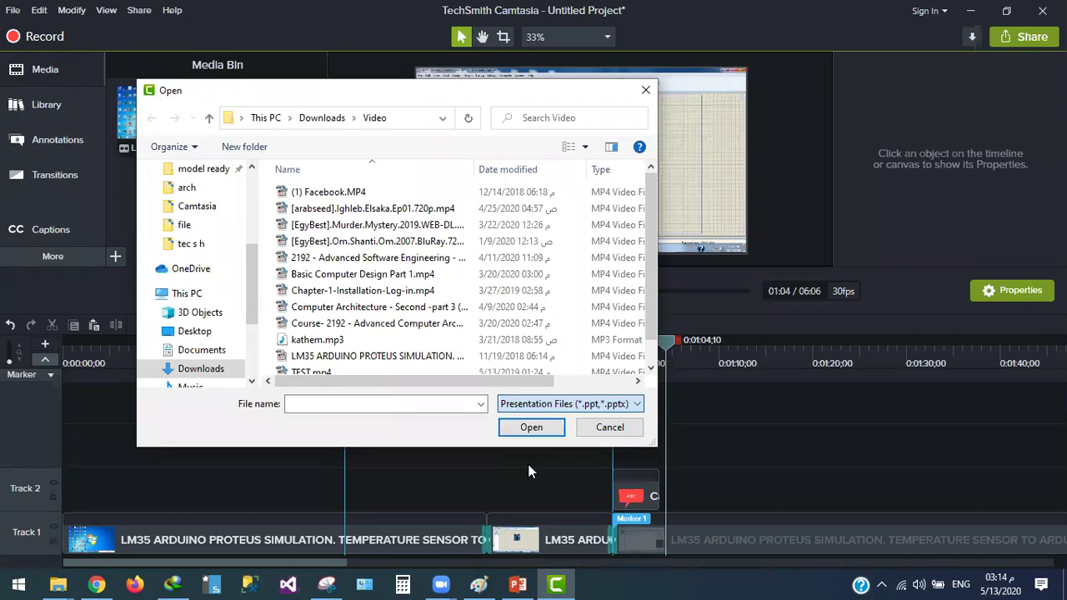
scroll(205, 224, "up", 5)
left_click(194, 200)
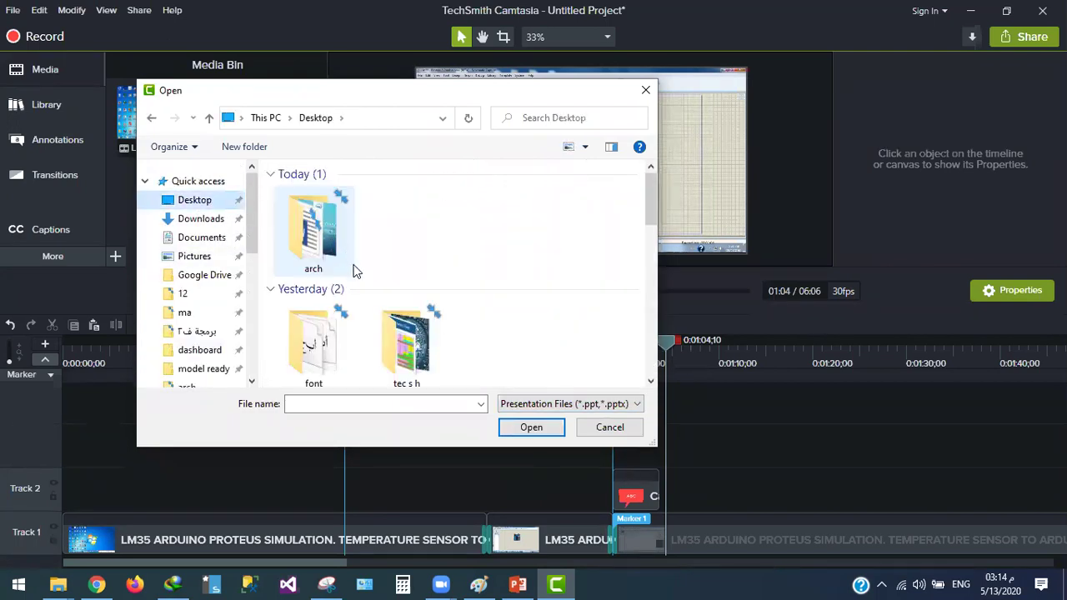
double_click(337, 264)
double_click(333, 199)
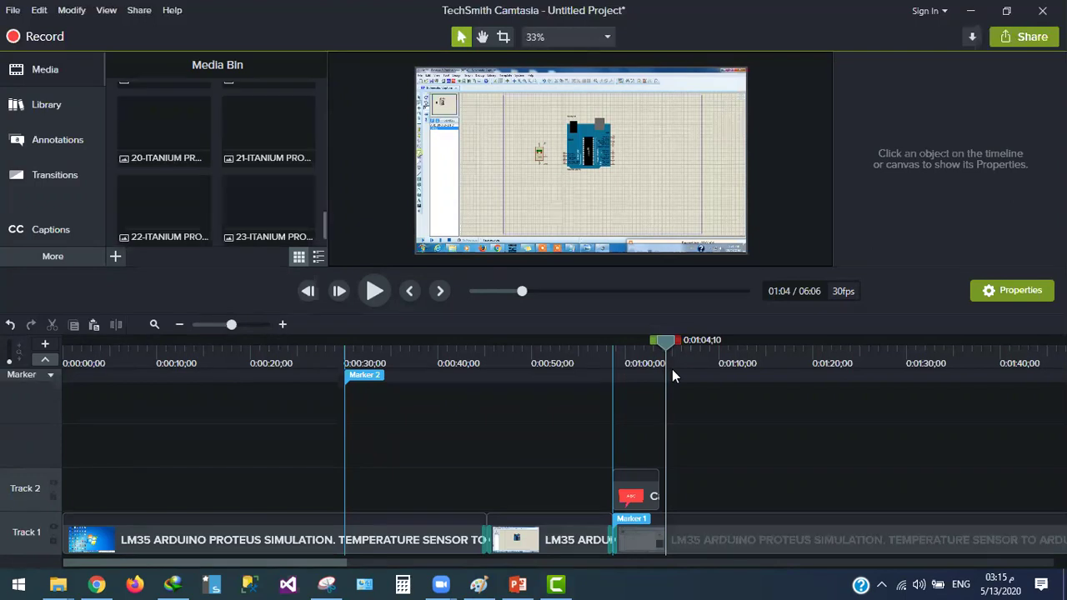
Browse the imported Itanium presentation slides in the Media Bin
scroll(218, 188, "up", 10)
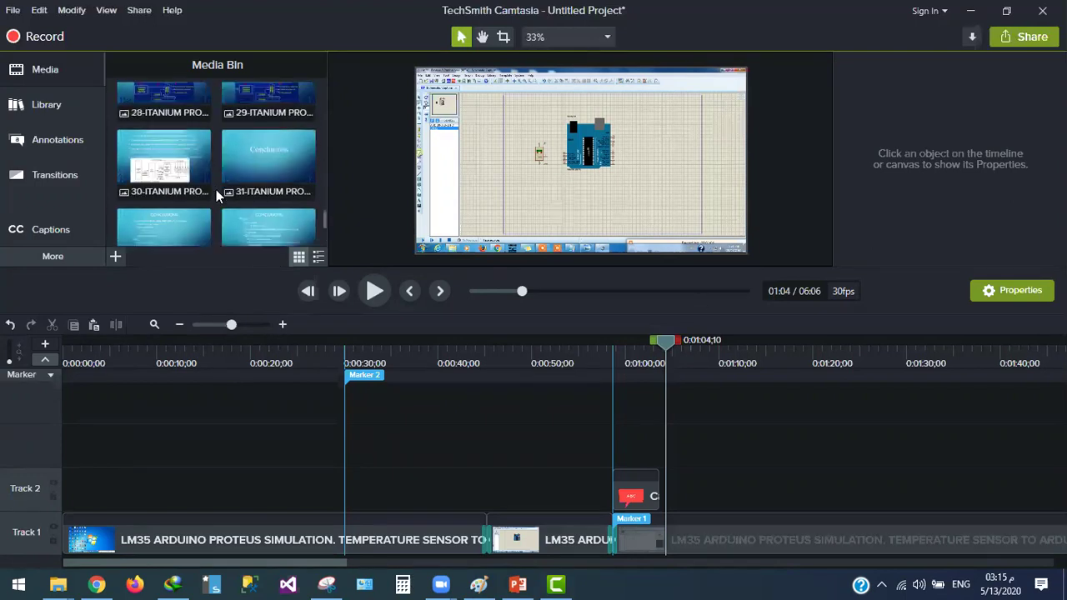
scroll(228, 182, "up", 6)
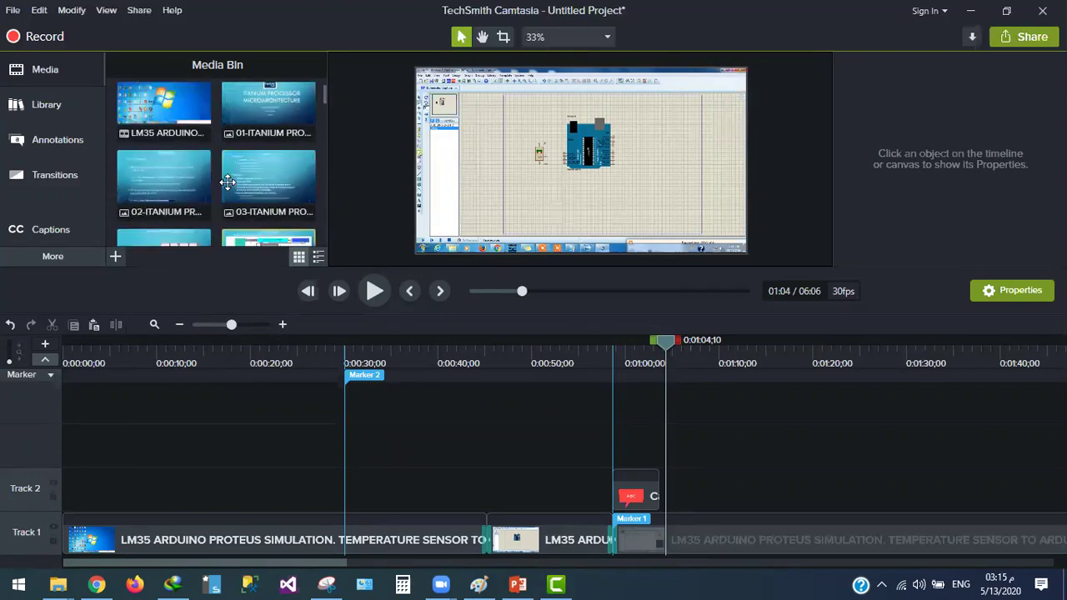
left_click(276, 131)
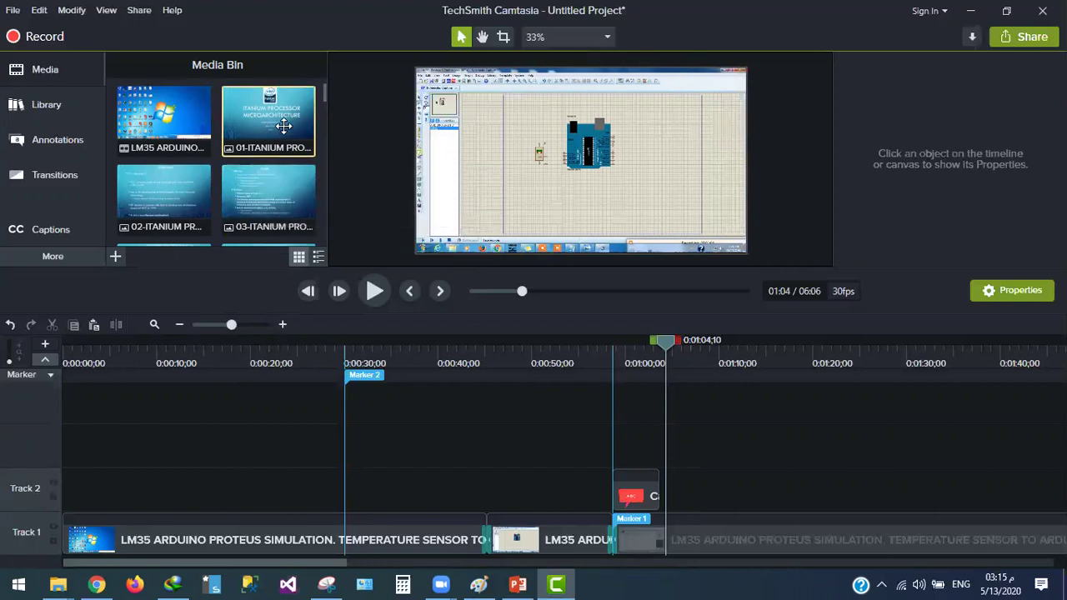
left_click(240, 188)
scroll(169, 205, "down", 1)
left_click(169, 205)
scroll(208, 200, "down", 1)
left_click(200, 229)
scroll(246, 231, "down", 1)
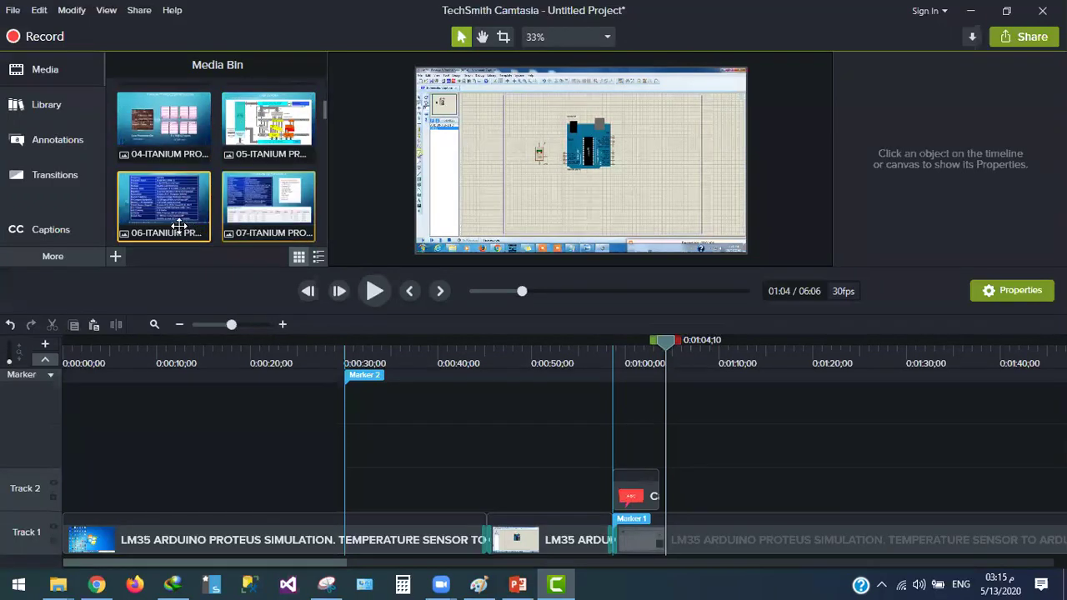
left_click(186, 138)
scroll(187, 139, "down", 1)
scroll(186, 138, "up", 3)
Place four imported Itanium slides end to end from the start of Track 3, beginning with slide 01 and ending with slide 05
left_click_drag(268, 121, 83, 446)
left_click_drag(268, 200, 121, 463)
left_click_drag(176, 174, 163, 446)
scroll(235, 125, "down", 3)
left_click_drag(275, 171, 203, 448)
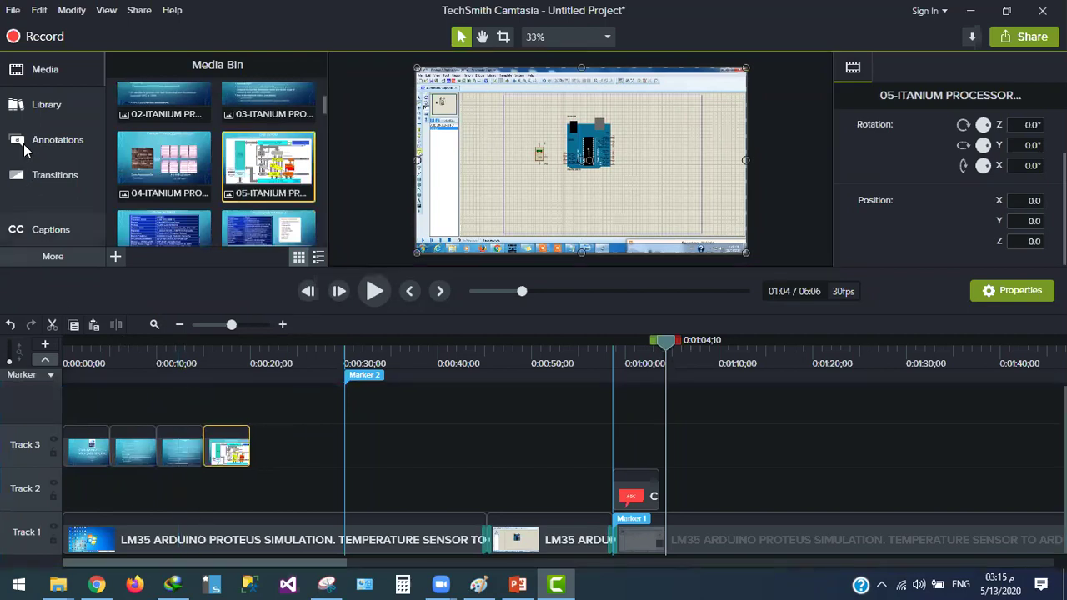
Add Dissolve transitions between the third and fourth slides and between the second and third slides on Track 3
left_click(36, 176)
left_click_drag(146, 179, 203, 457)
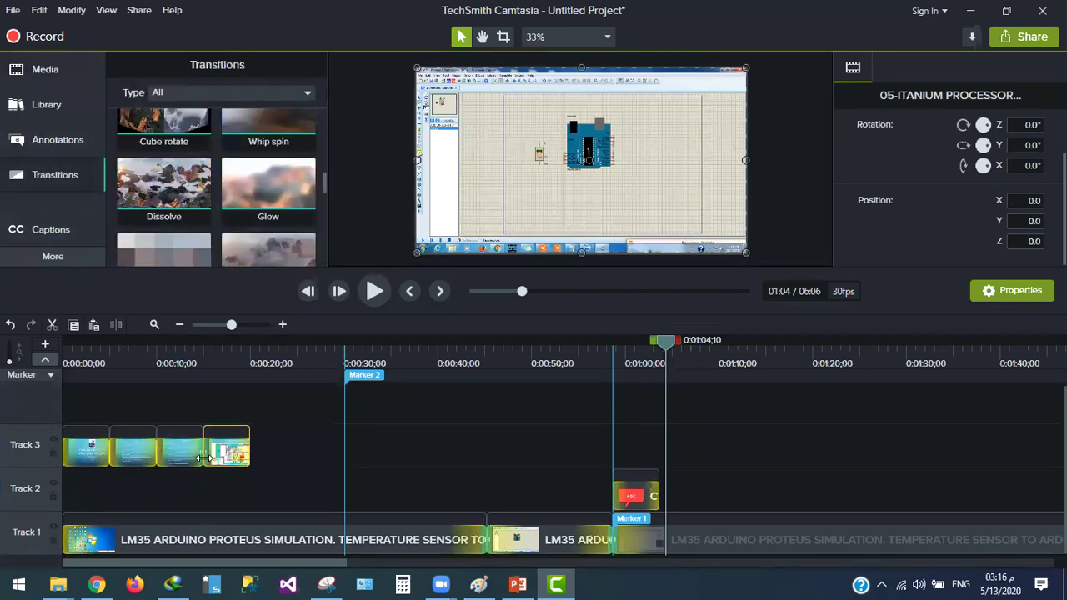
left_click_drag(163, 185, 155, 452)
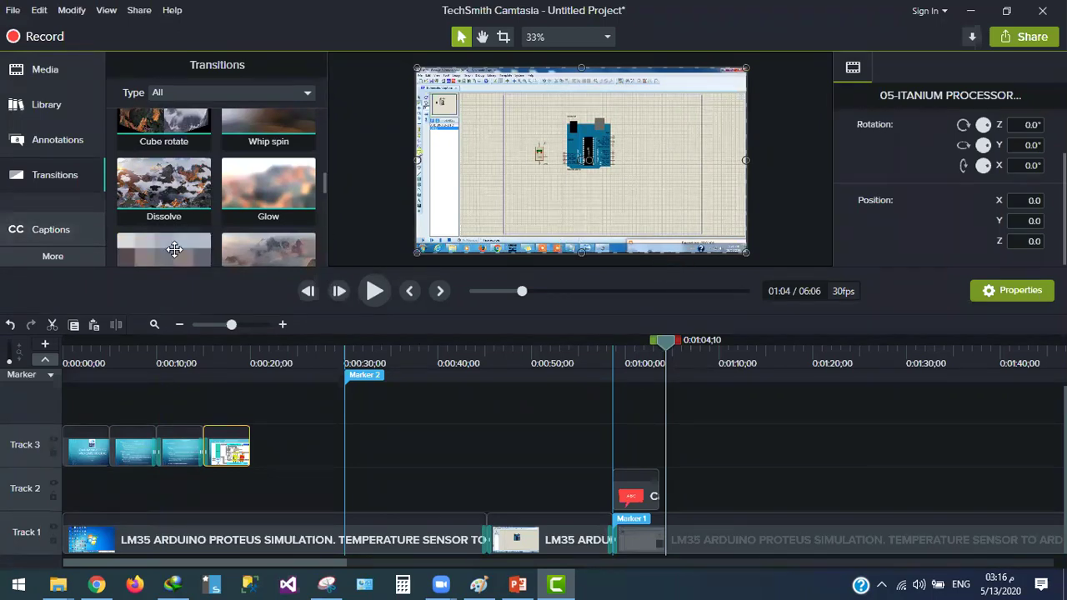
Show the available Camtasia help and support options
left_click(169, 11)
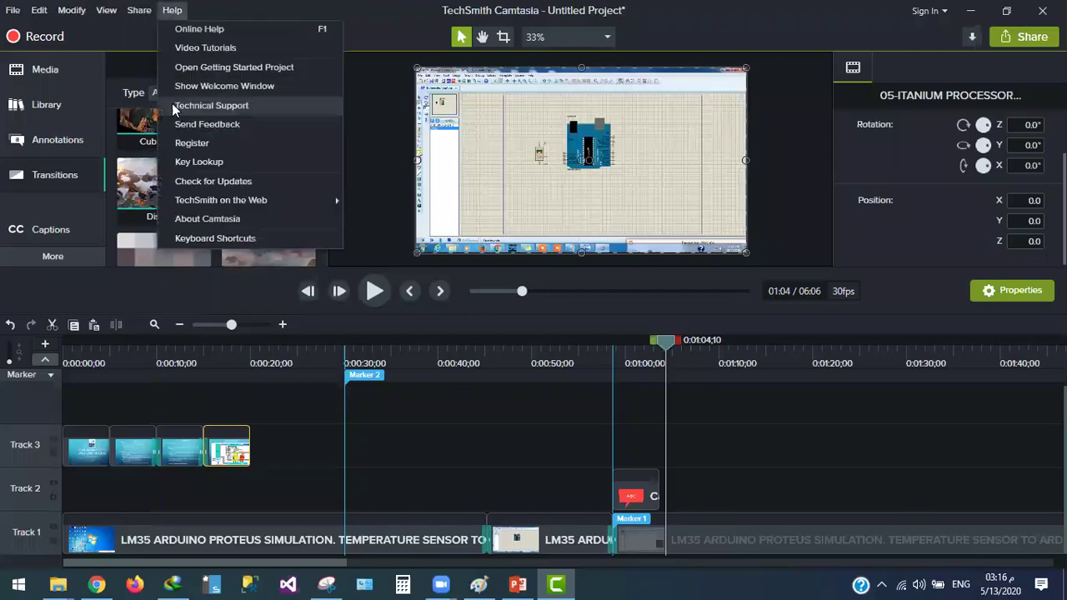